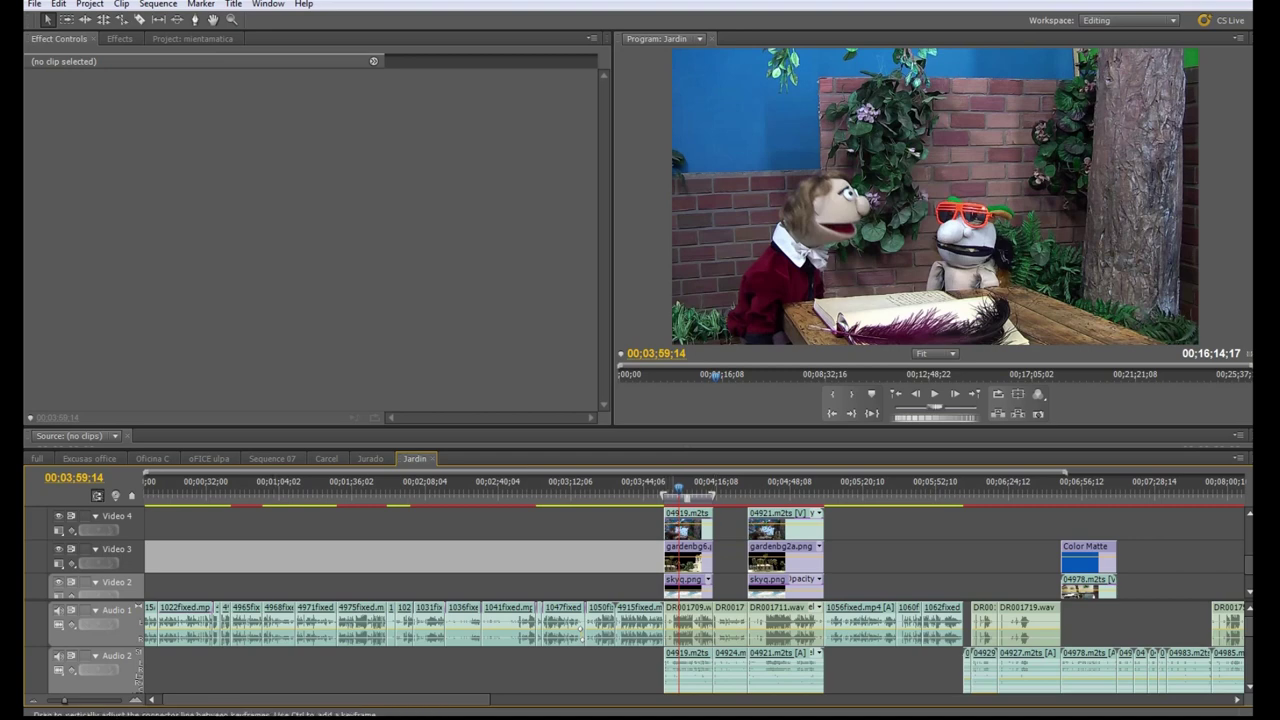
Step: Select the 04919.m2ts clip on the Video 4 track and enable its Ultra Key effect
left_click(688, 526)
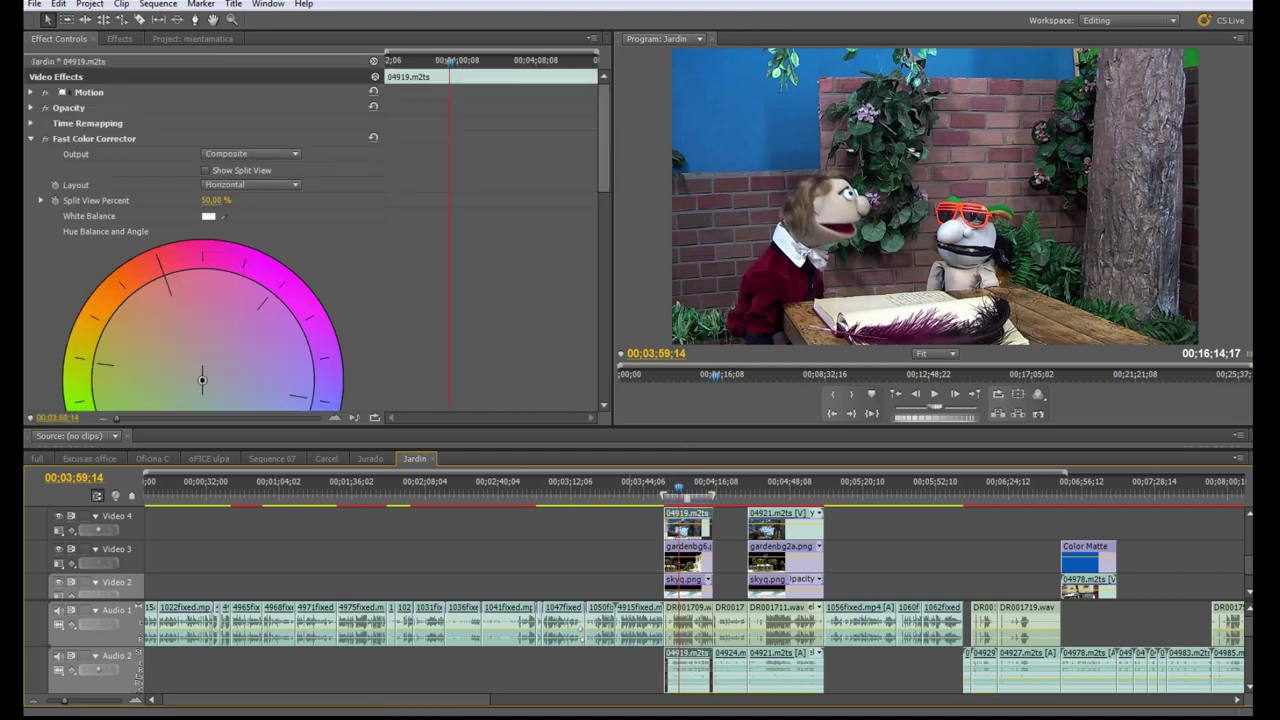
scroll(200, 245, "down", 10)
left_click(46, 170)
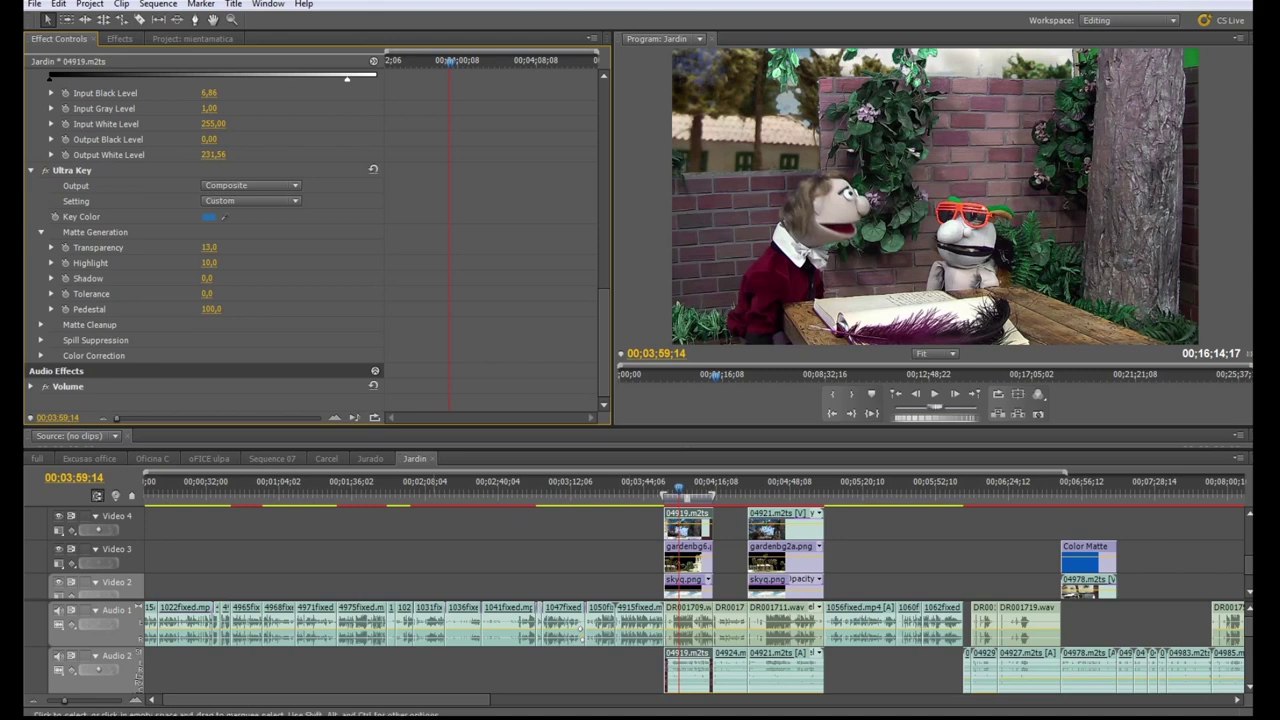
Step: Hide the Video 4 and Video 3 tracks one after another to inspect the background layers, and show both tracks again
left_click(59, 516)
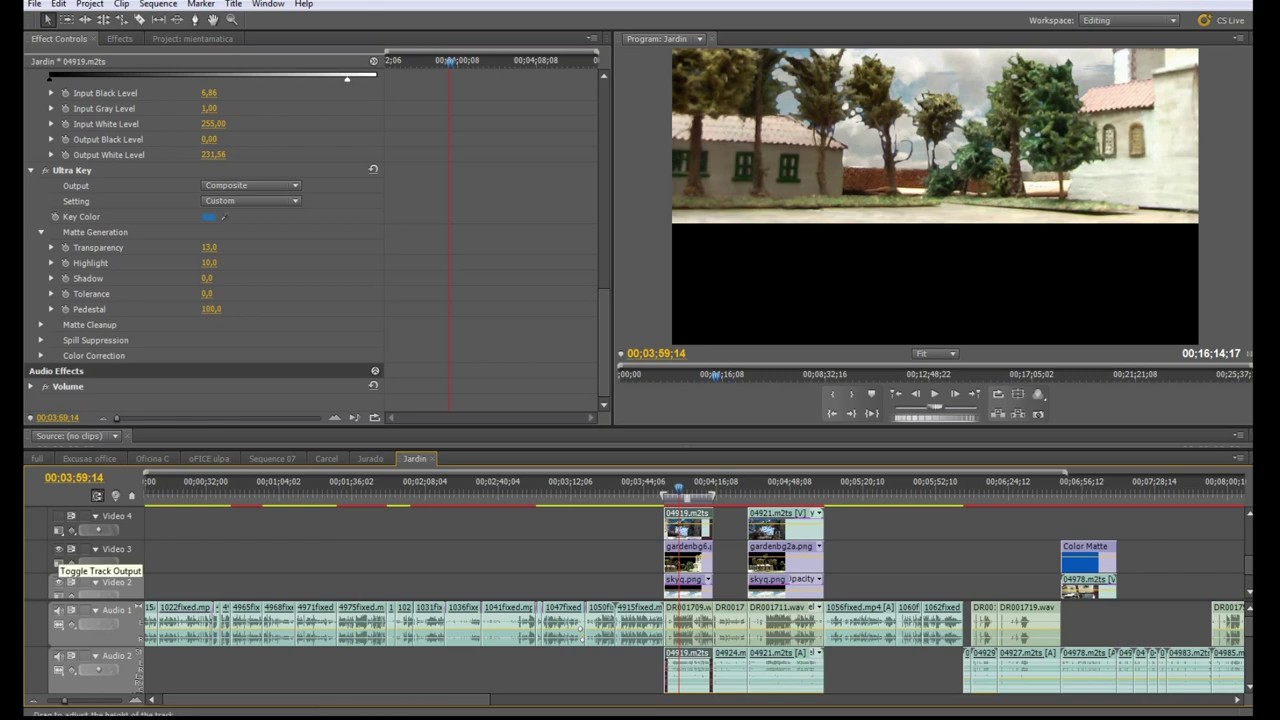
left_click(58, 549)
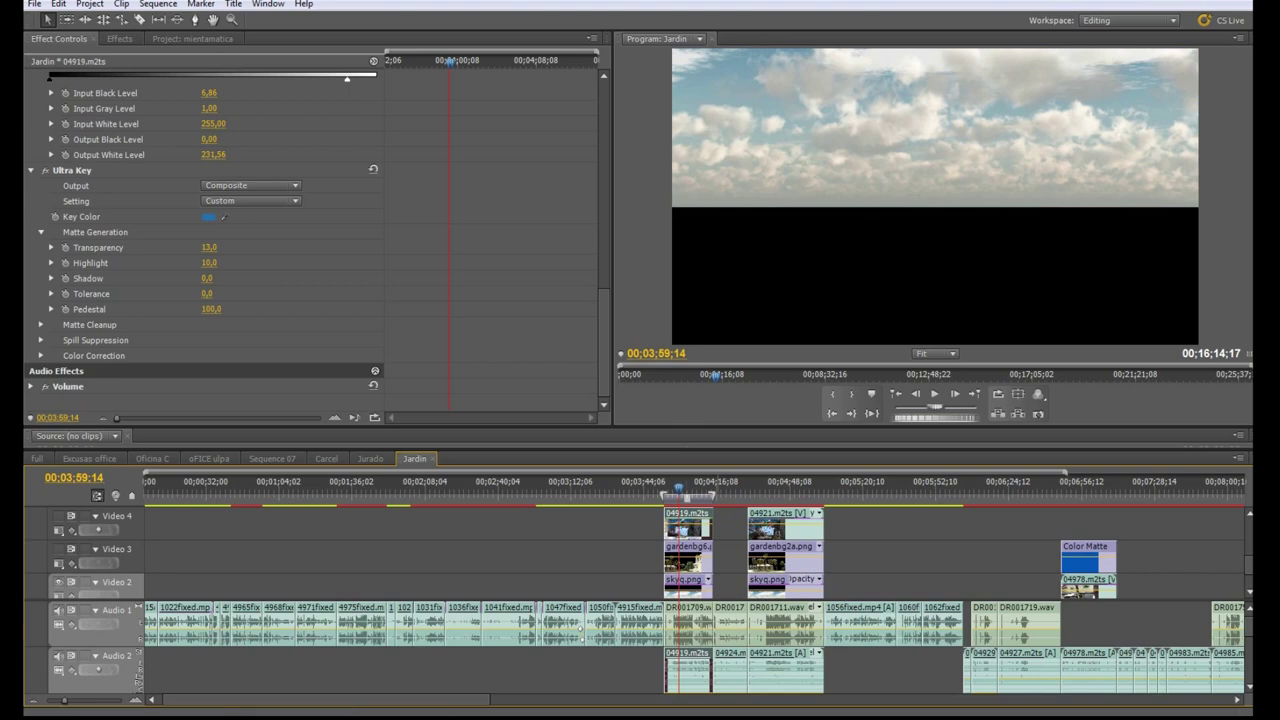
mouse_move(679, 488)
left_mouse_down()
mouse_move(711, 488)
mouse_move(677, 488)
left_mouse_up()
left_click(59, 549)
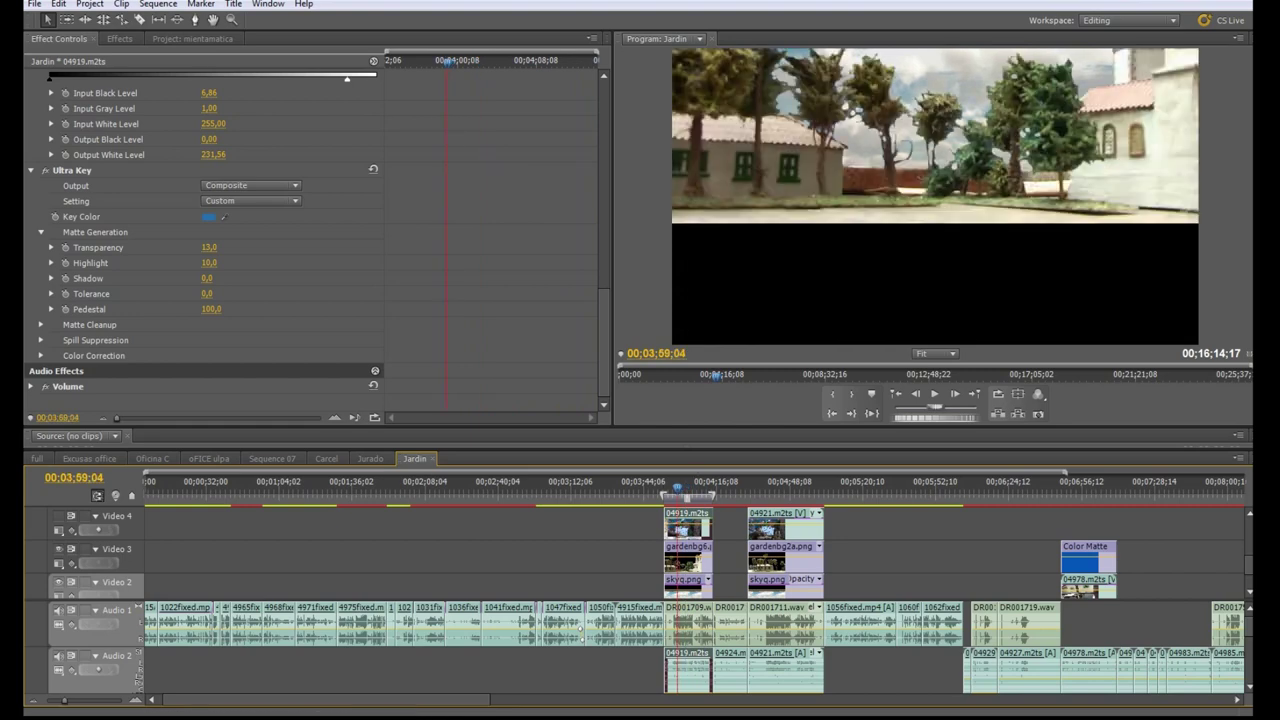
left_click(59, 516)
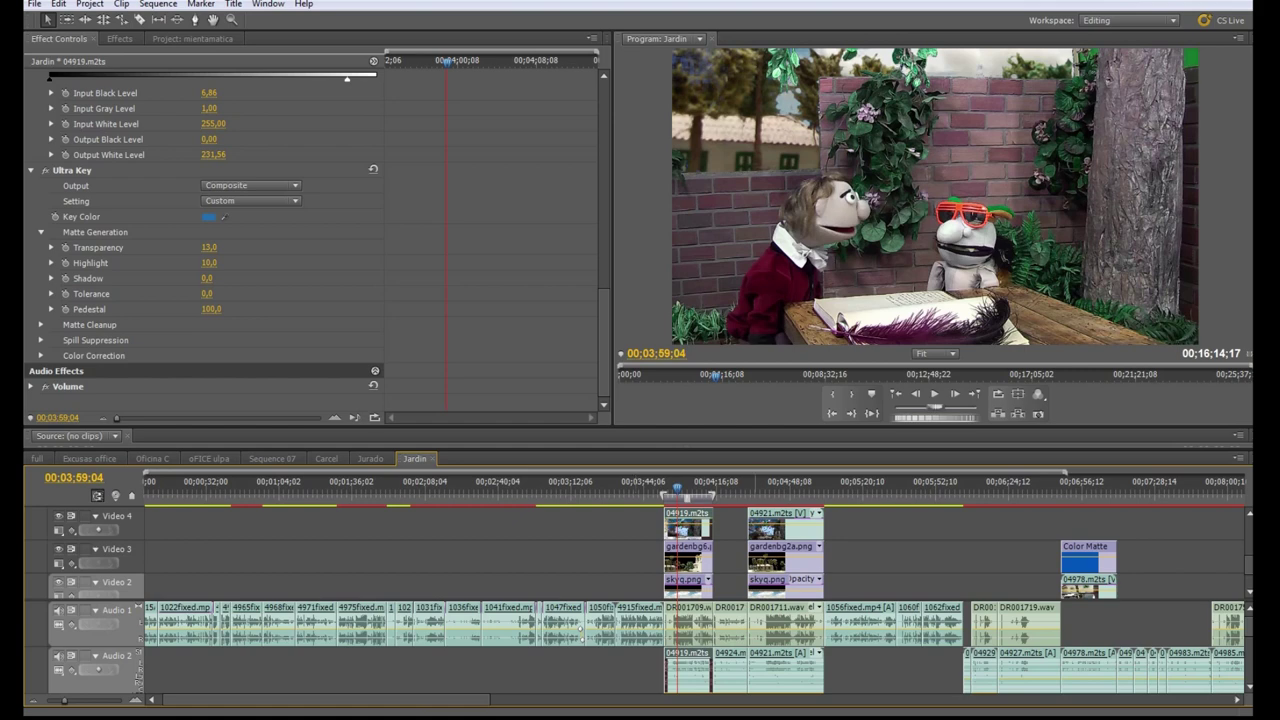
Step: Disable the Ultra Key effect on the 04919.m2ts clip and switch to the GIMP image of the puppet scene
left_click(45, 170)
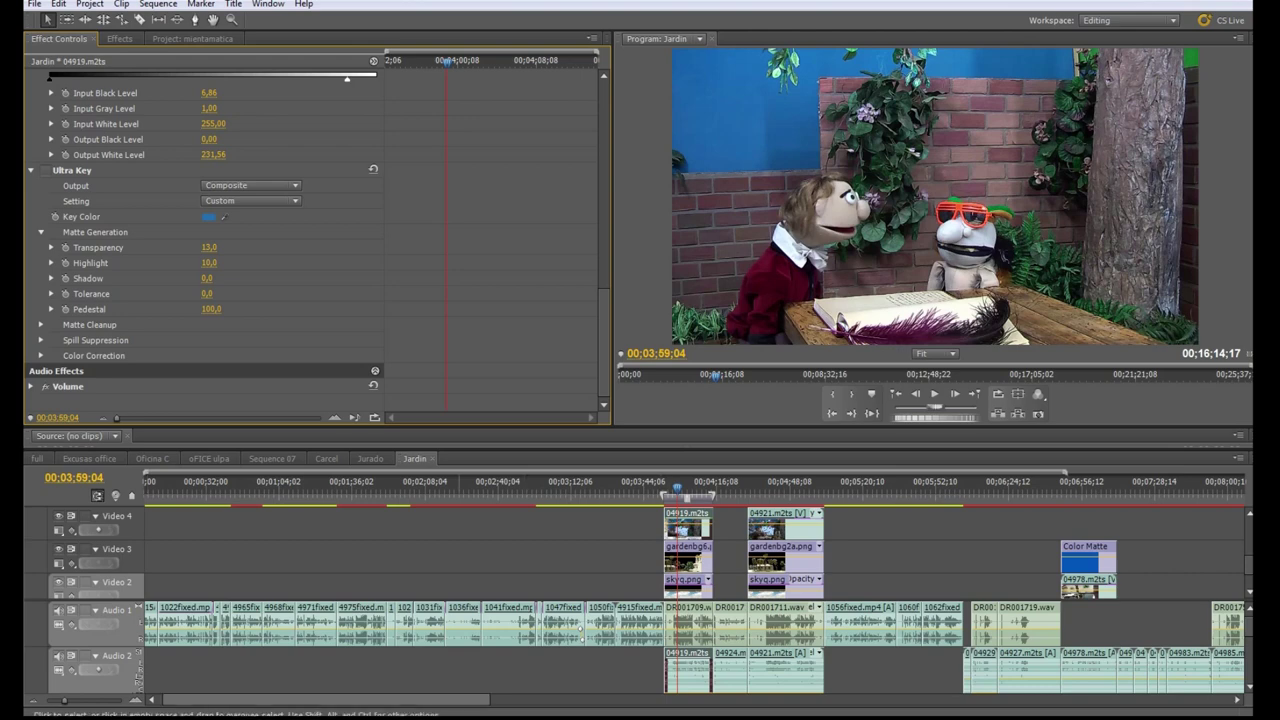
mouse_move(407, 718)
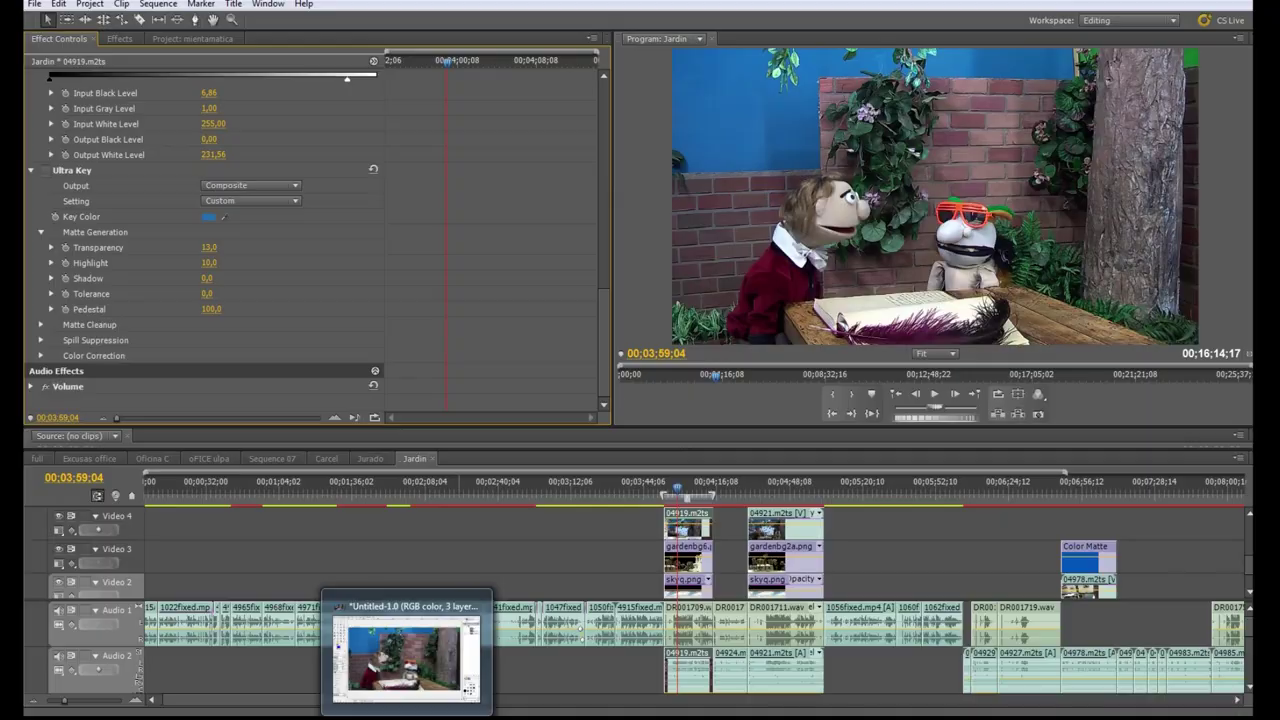
left_click(407, 655)
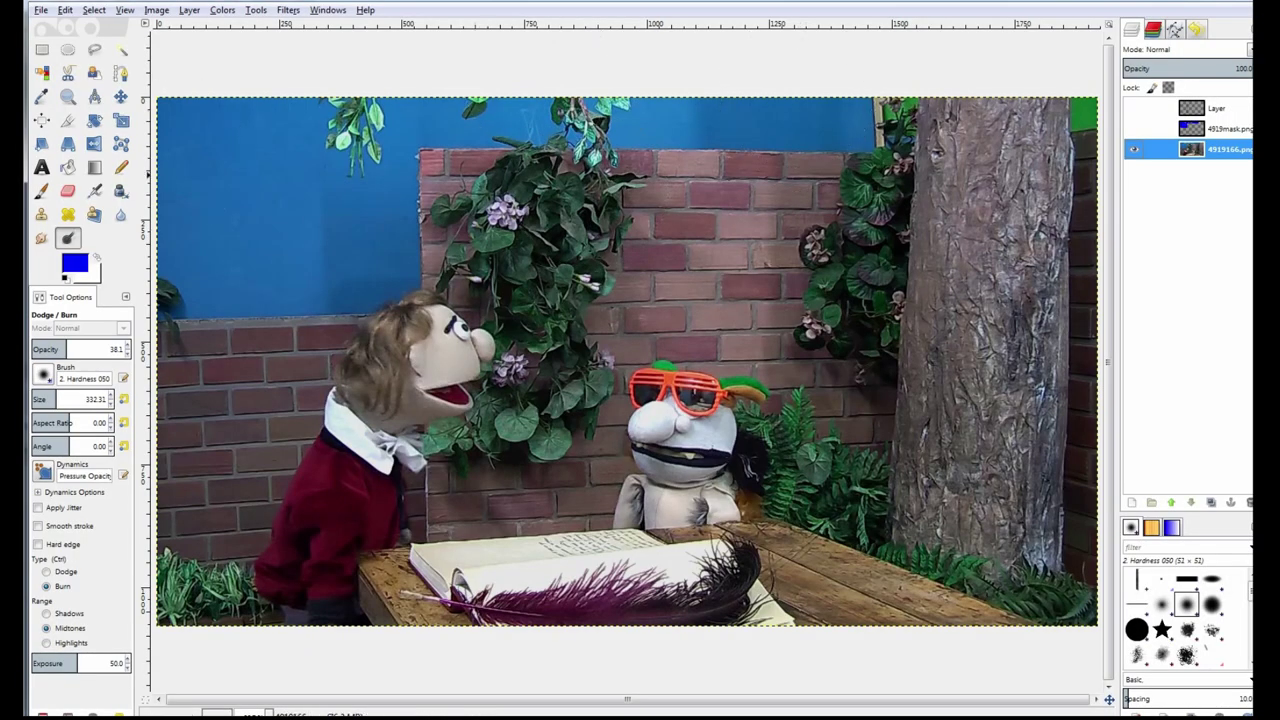
Step: Add a new transparent layer of 1920 × 1080 px directly above the 4919166.png layer
left_click_drag(56, 398, 38, 398)
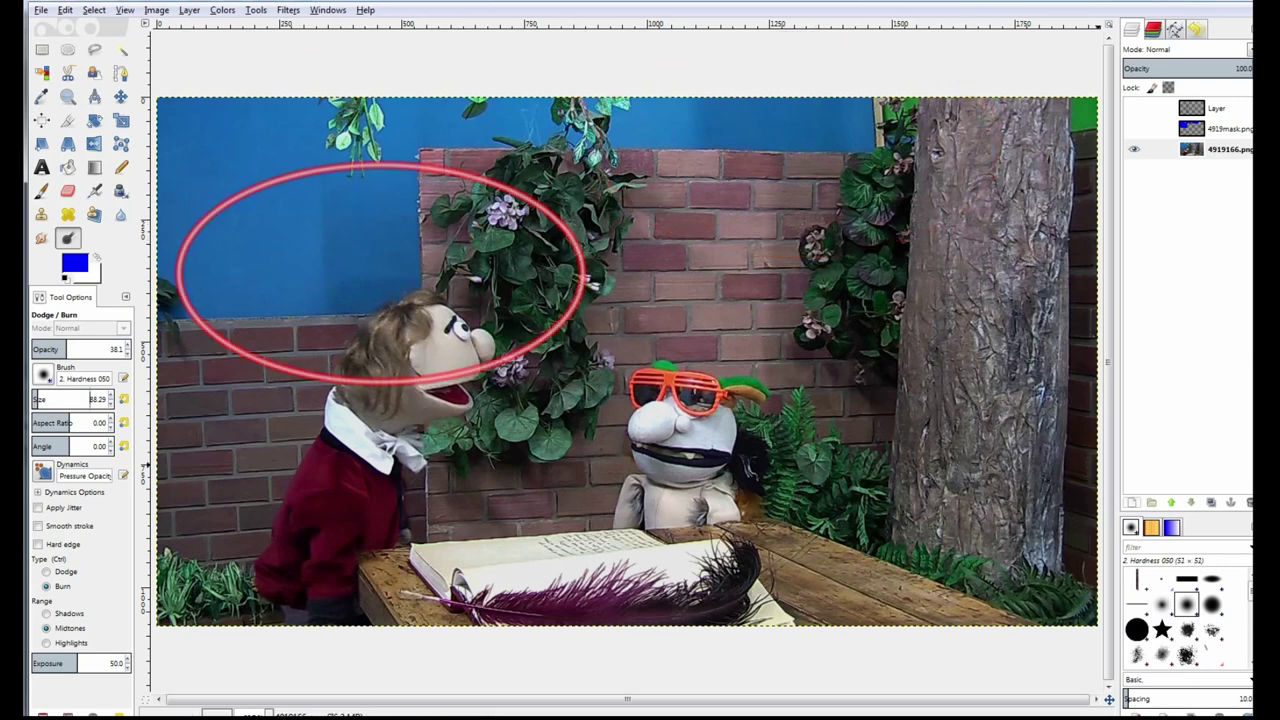
left_click(1131, 503)
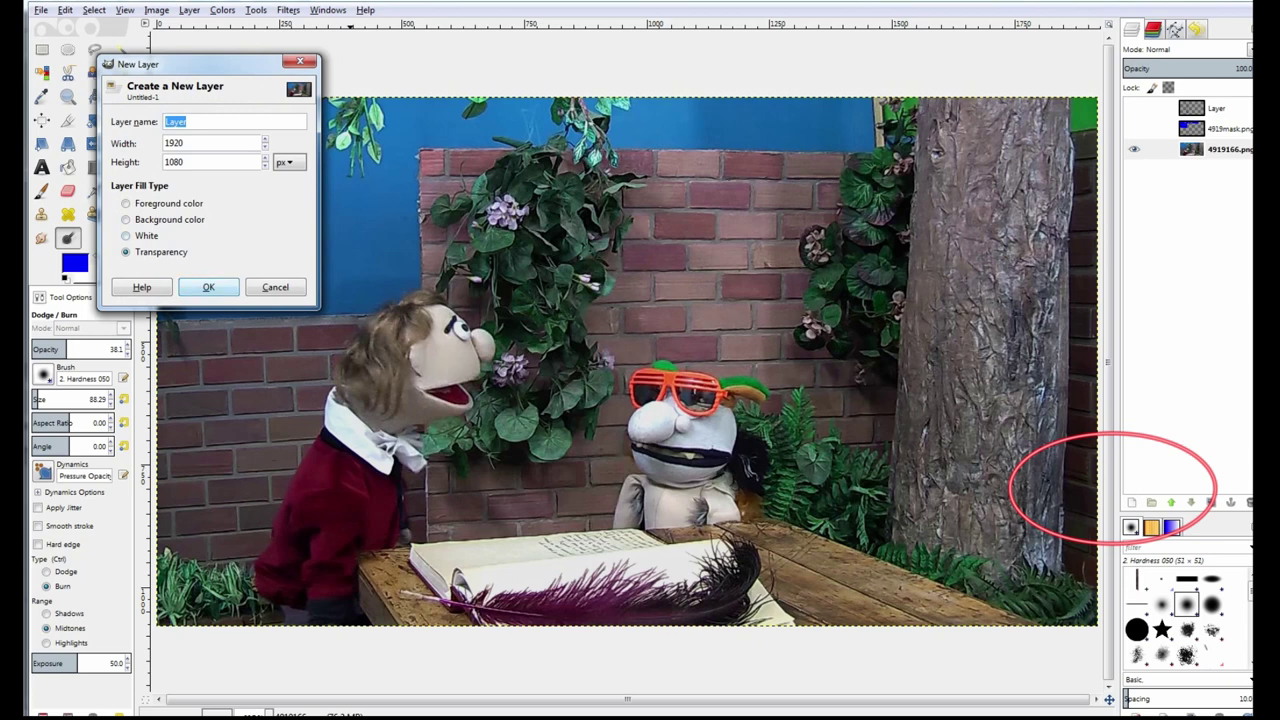
left_click(208, 287)
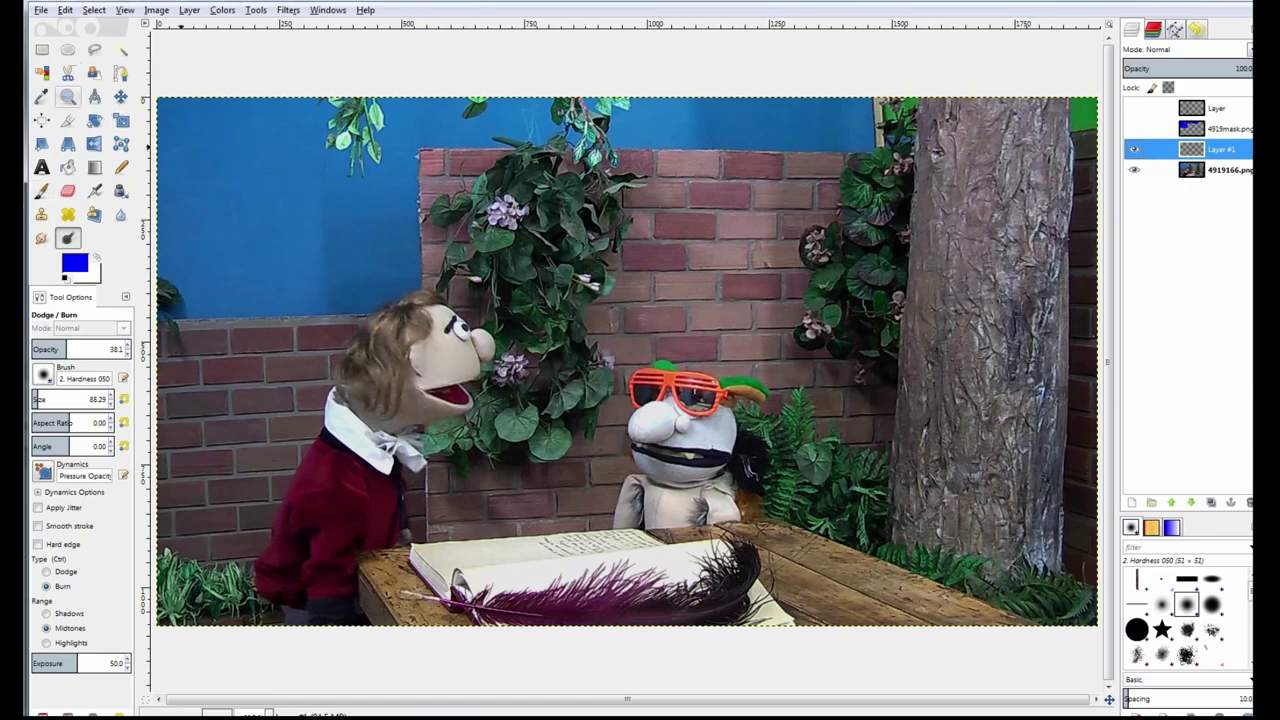
Step: Set the Free Select tool to feather edges with a radius of 5 for tracing the leaves near the image's upper edge
left_click(68, 97)
triple_click(524, 153)
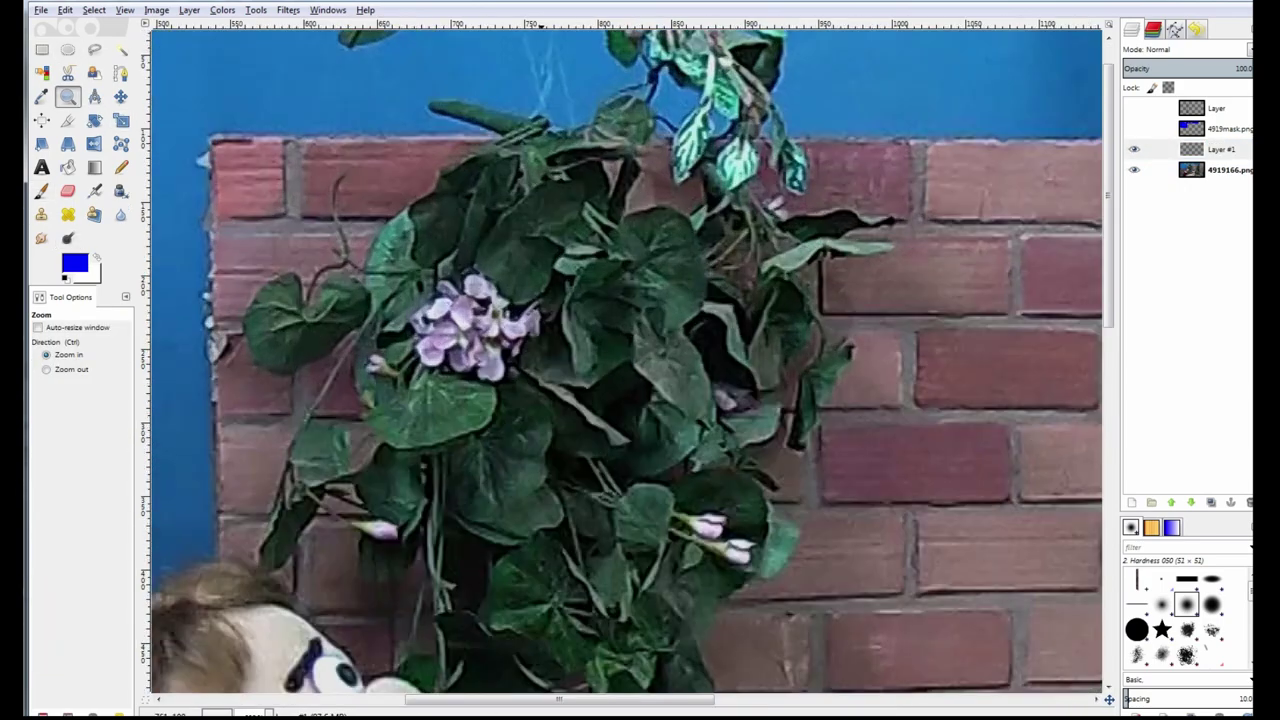
left_click(537, 149)
middle_click_drag(600, 128, 473, 428)
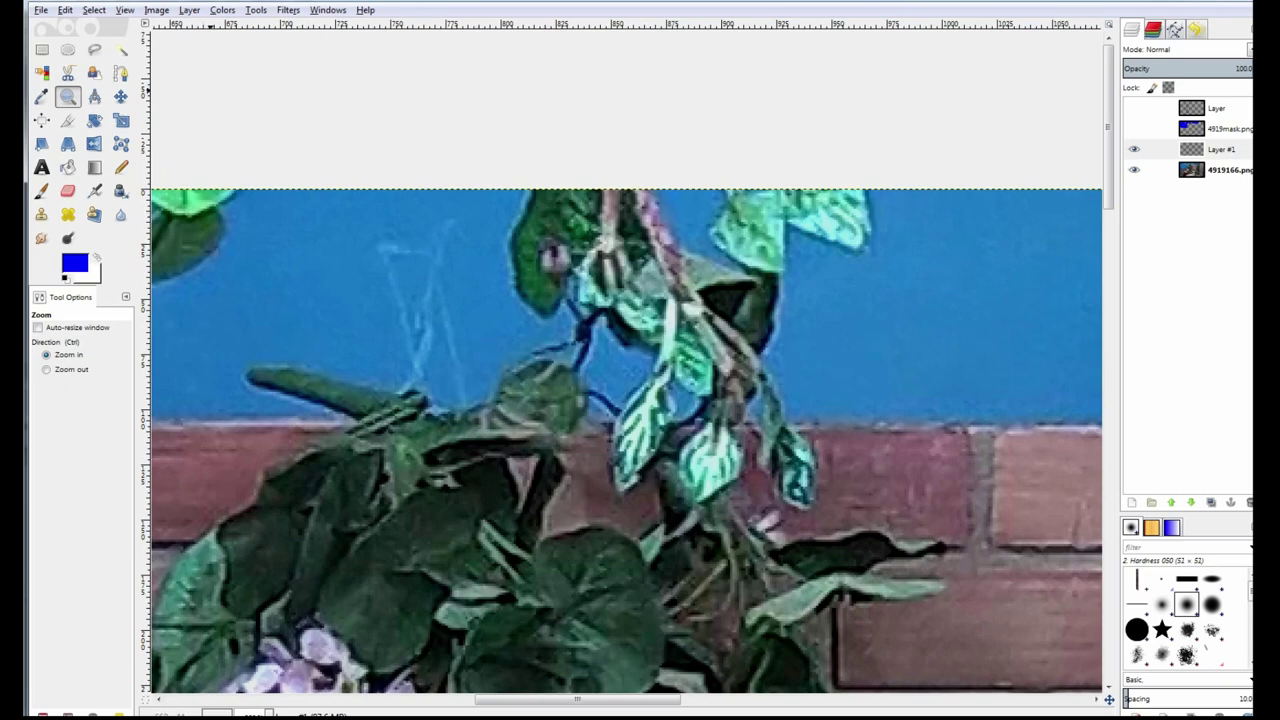
left_click(94, 49)
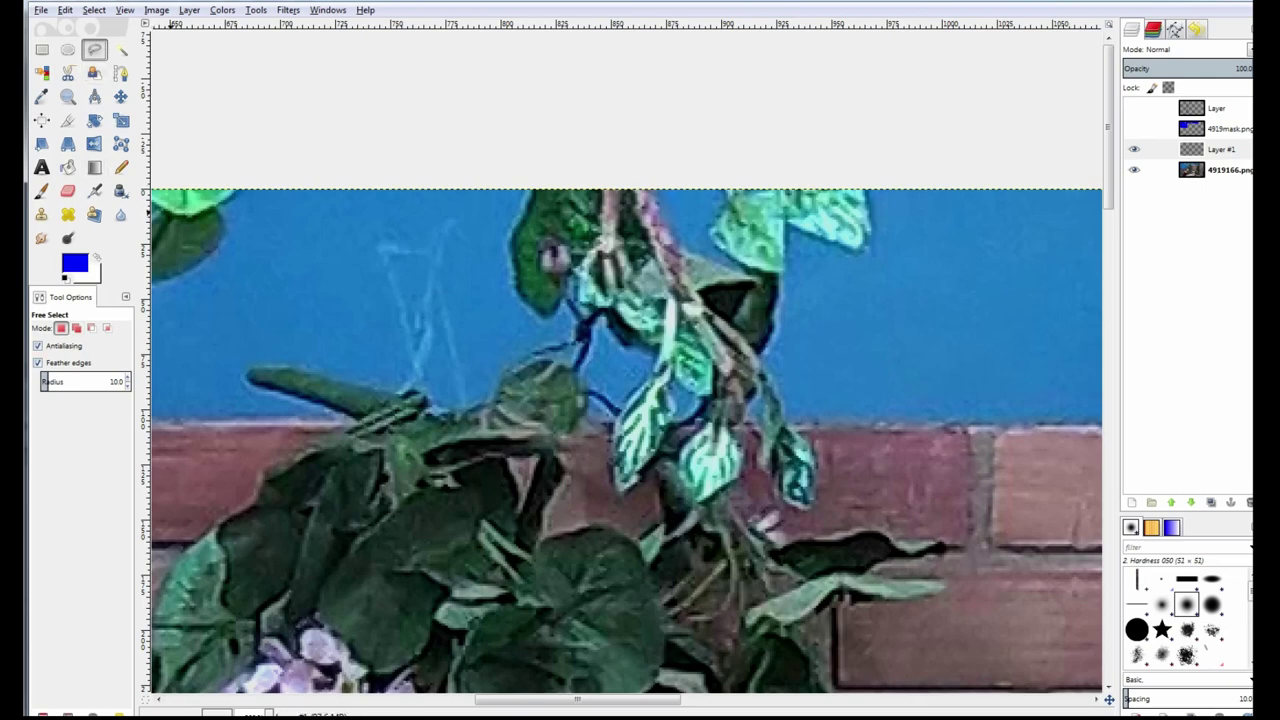
key("BackSpace")
key("BackSpace")
type("5")
key("Return")
Step: Outline the blue backdrop gap between the hanging stem and the bright leaf at the upper edge, and fill it with blue 0000ff
left_click(754, 281)
left_click(710, 224)
left_click(723, 210)
left_click(724, 190)
left_click(702, 161)
key("Return")
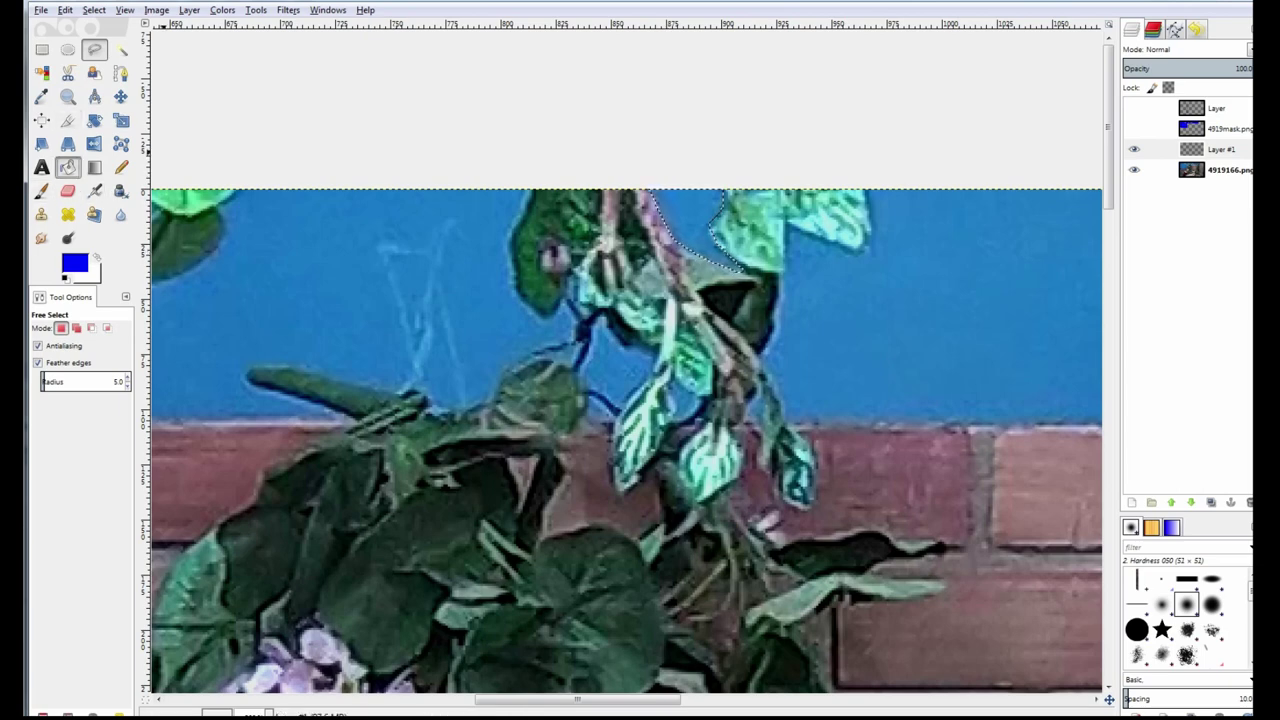
left_click(67, 167)
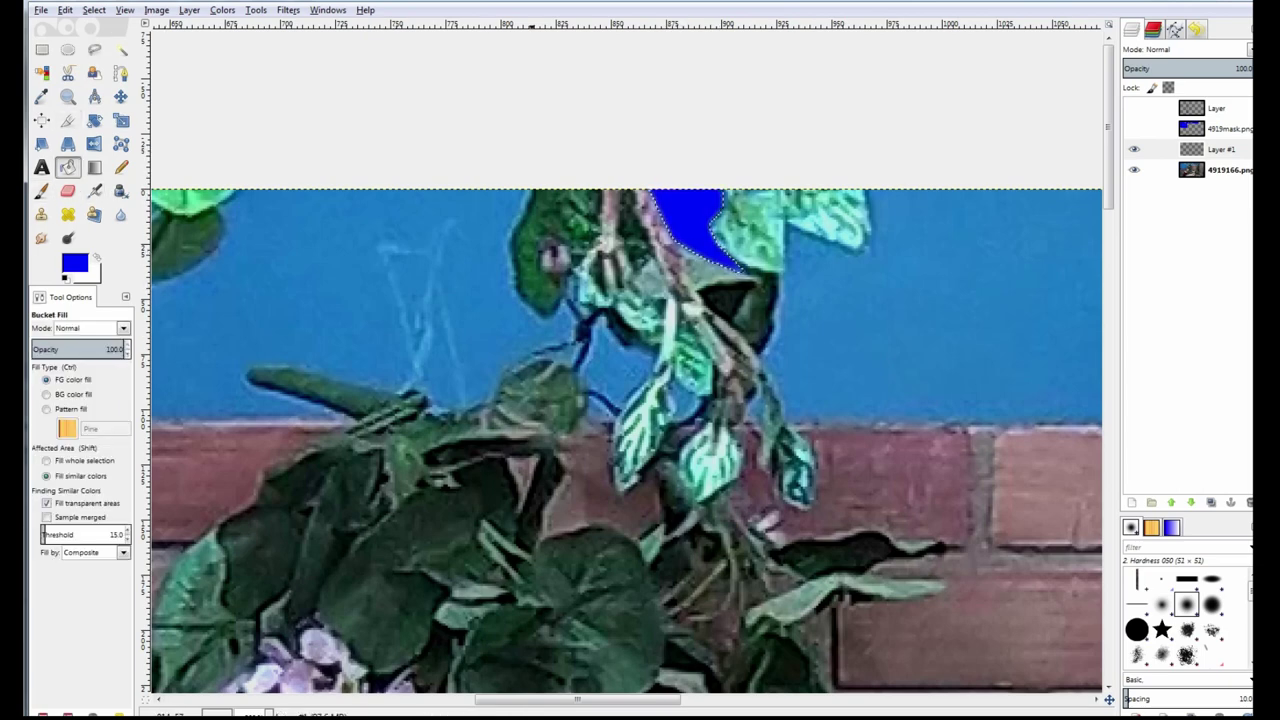
left_click(75, 263)
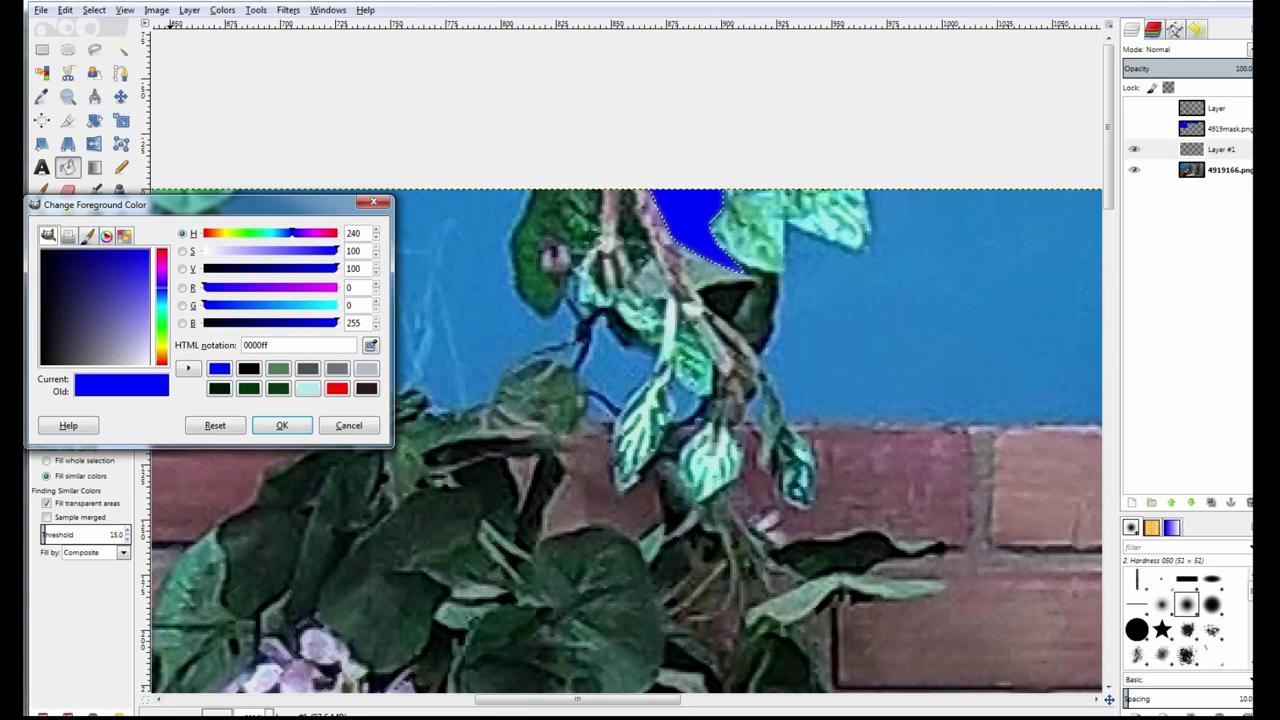
left_click(282, 425)
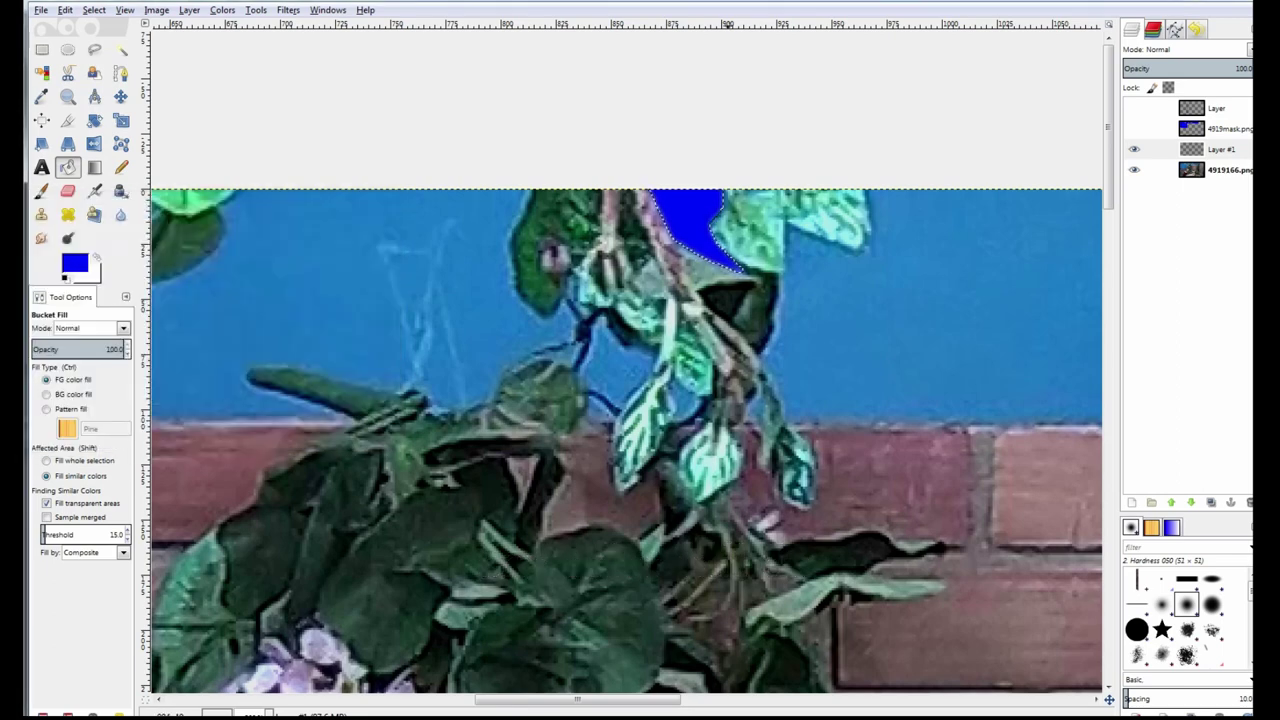
Step: Outline the backdrop area left of the hanging leaves, following the leaf edges down to the ivy, and fill it with the same blue
left_click(94, 49)
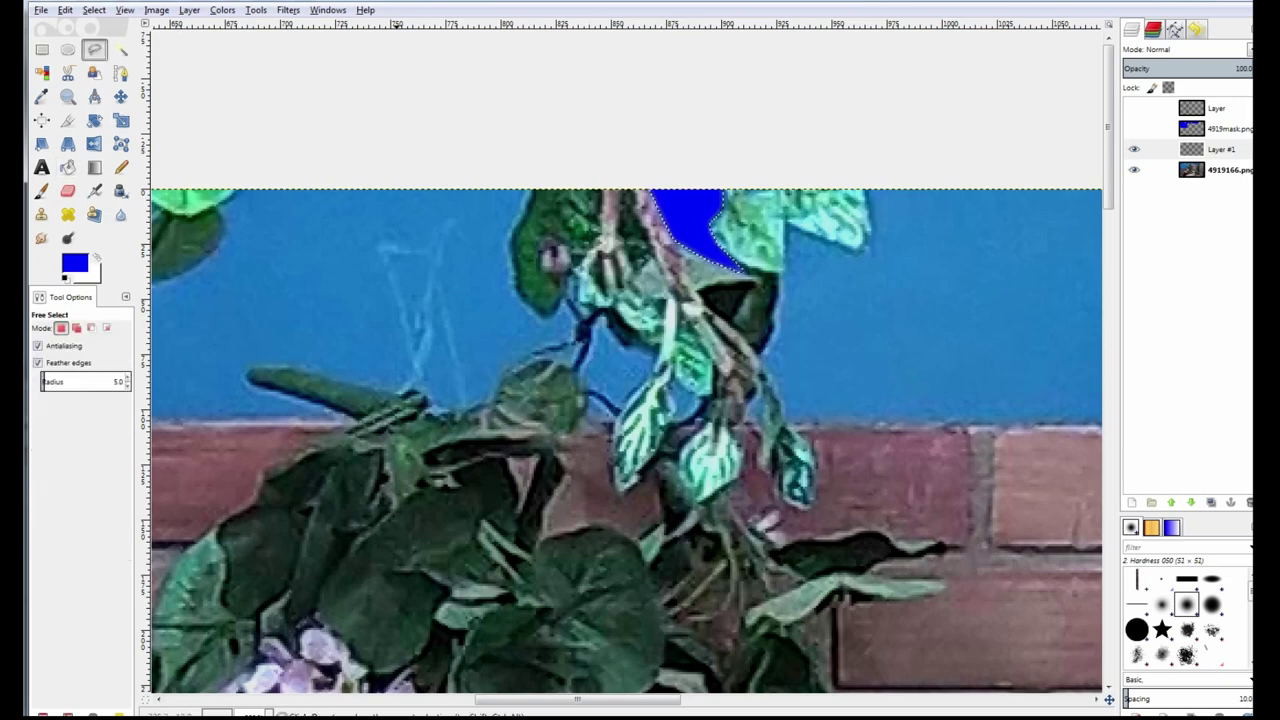
left_click(533, 189)
left_click(525, 218)
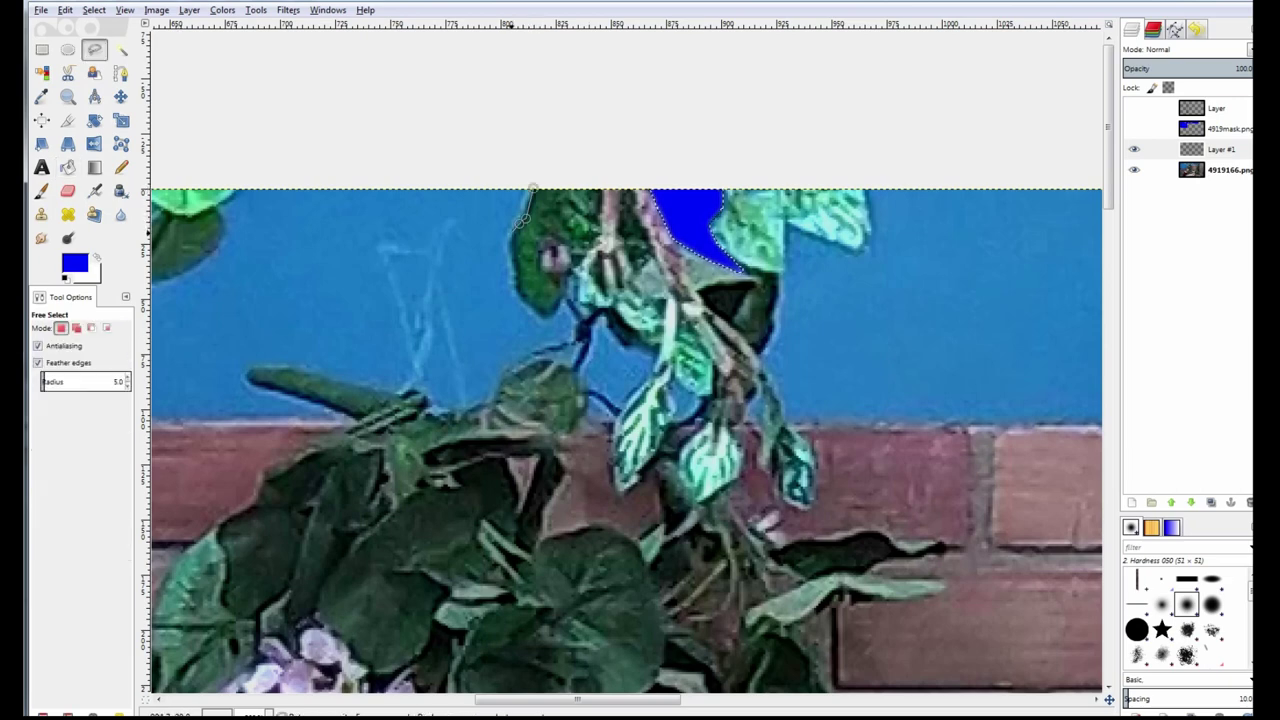
left_click(511, 236)
left_click(511, 250)
left_click(515, 280)
left_click(525, 301)
left_click(541, 318)
left_click(557, 314)
left_click(564, 298)
left_click(578, 321)
left_click(573, 333)
left_click(570, 341)
left_click(528, 354)
left_click(513, 367)
left_click(494, 395)
left_click(461, 409)
left_click(391, 386)
double_click(357, 158)
left_click(67, 167)
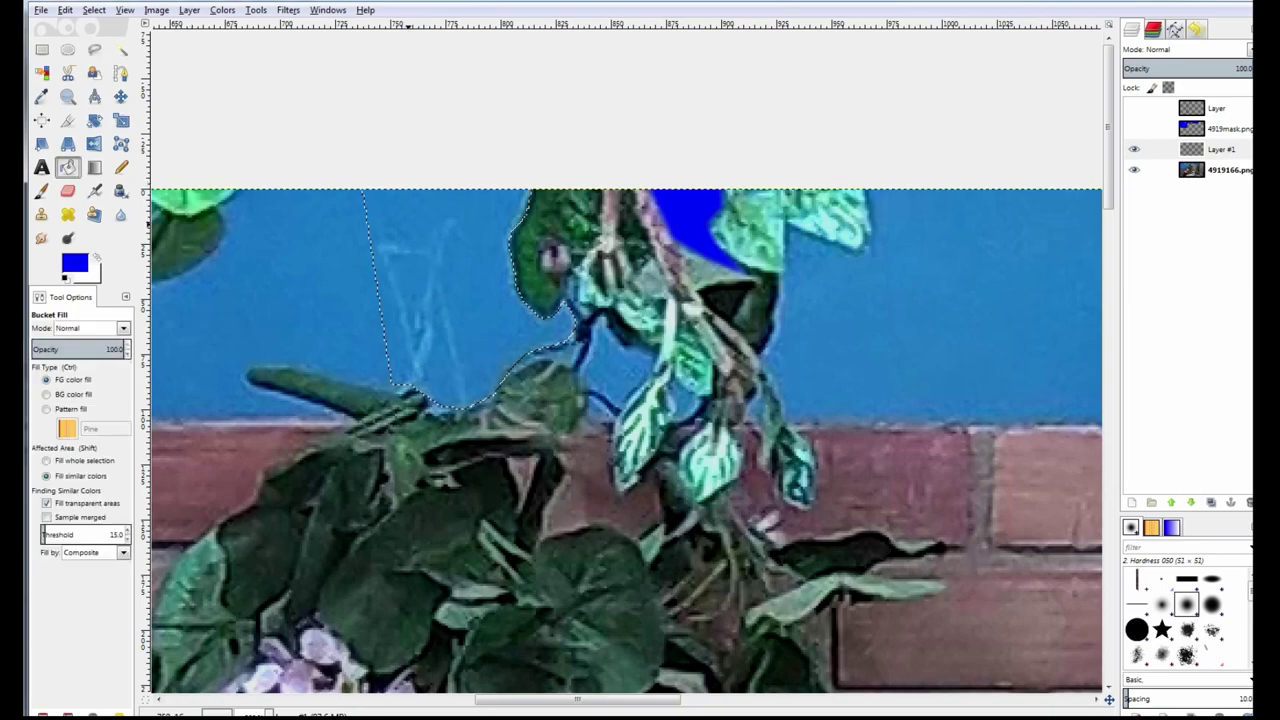
left_click(450, 300)
Step: Hide the Layer #1 and 4919166.png layers and show the finished 4919mask.png layer on its own
scroll(452, 222, "down", 13)
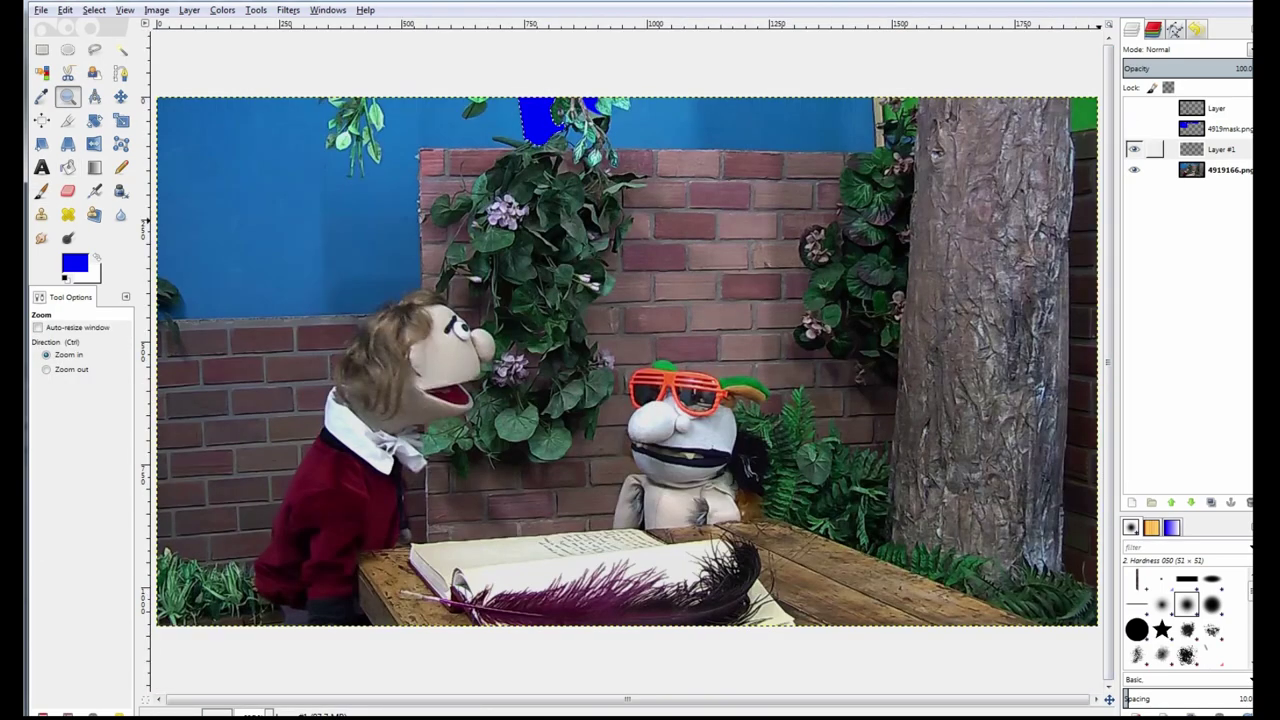
left_click(1134, 149)
left_click(1134, 129)
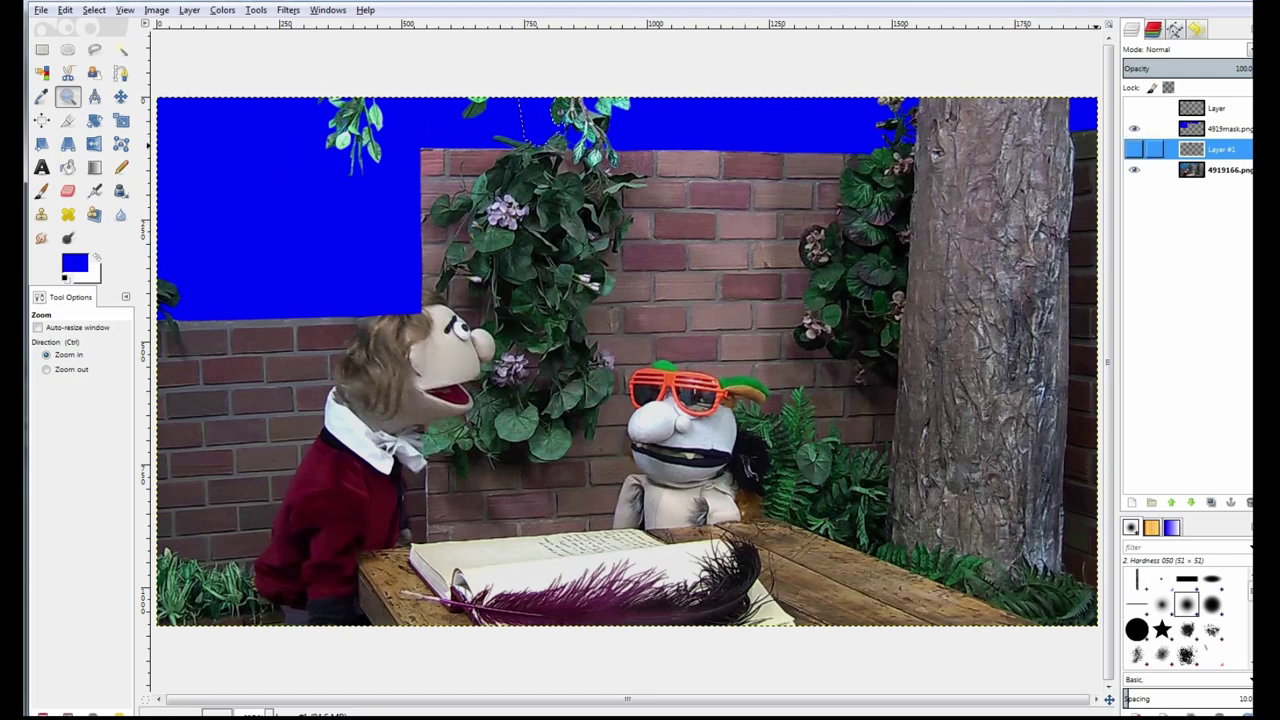
left_click(1134, 170)
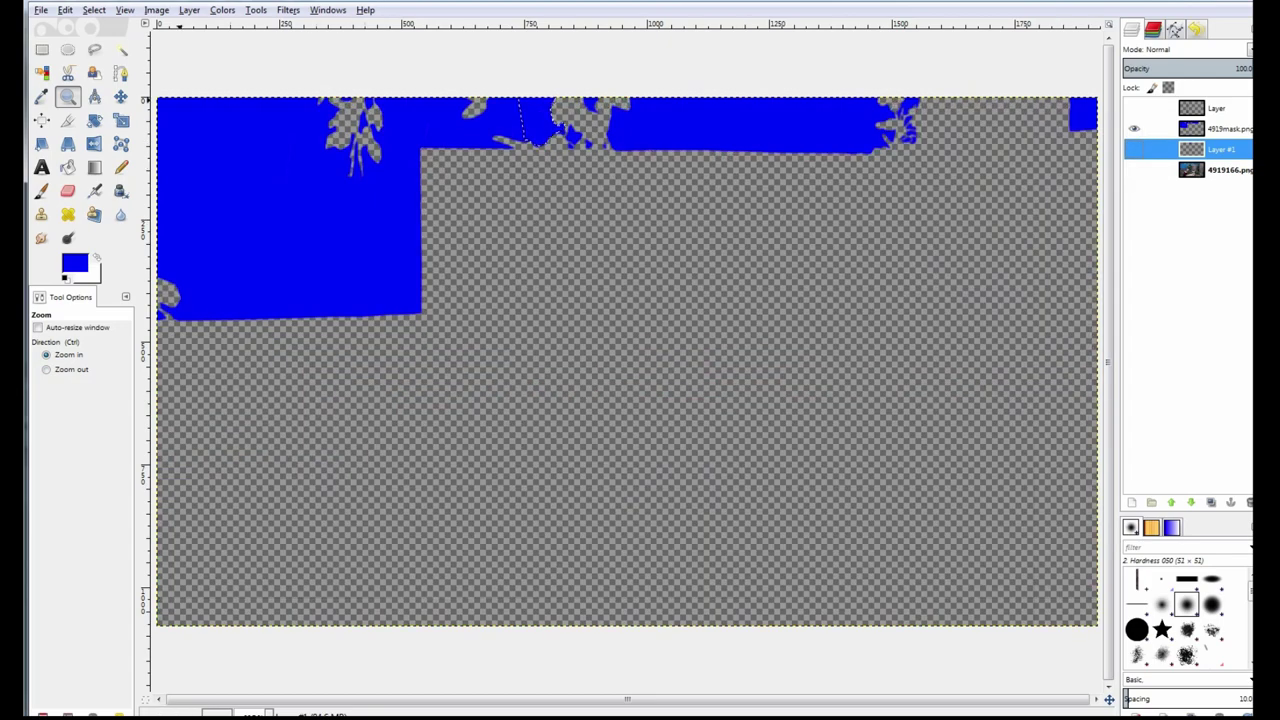
key("r")
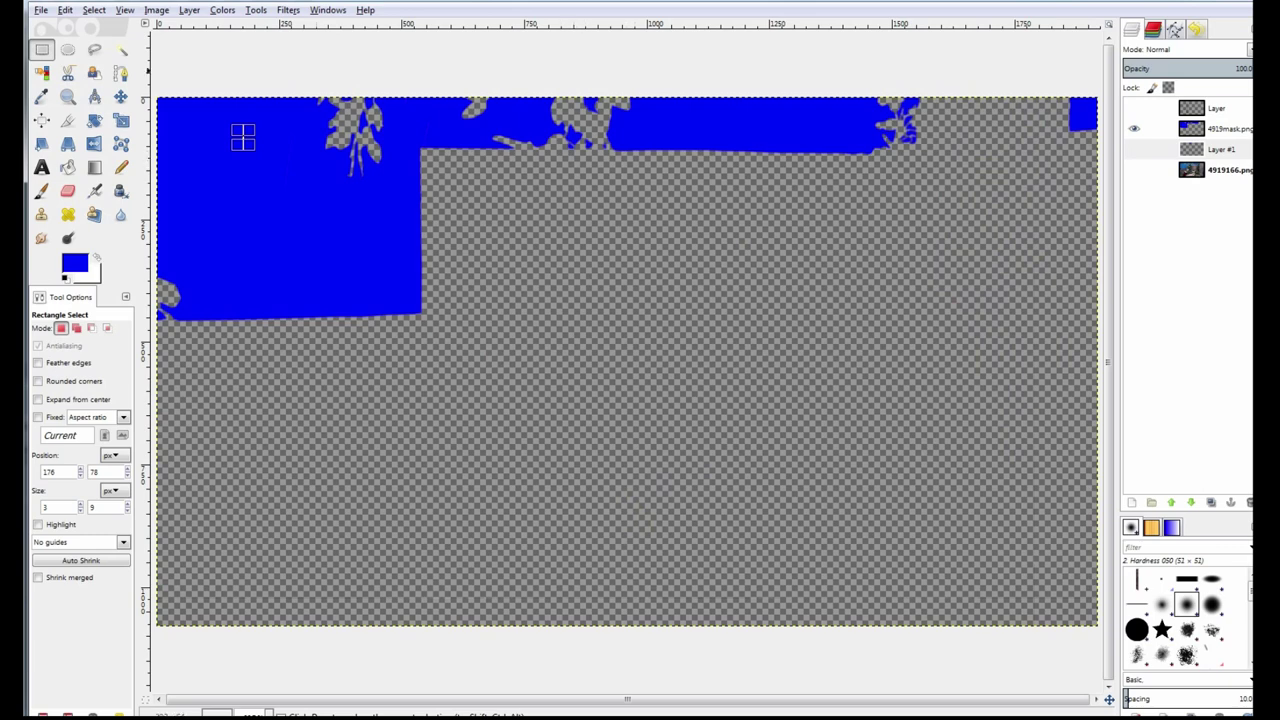
key("alt+f")
key("Up")
key("Up")
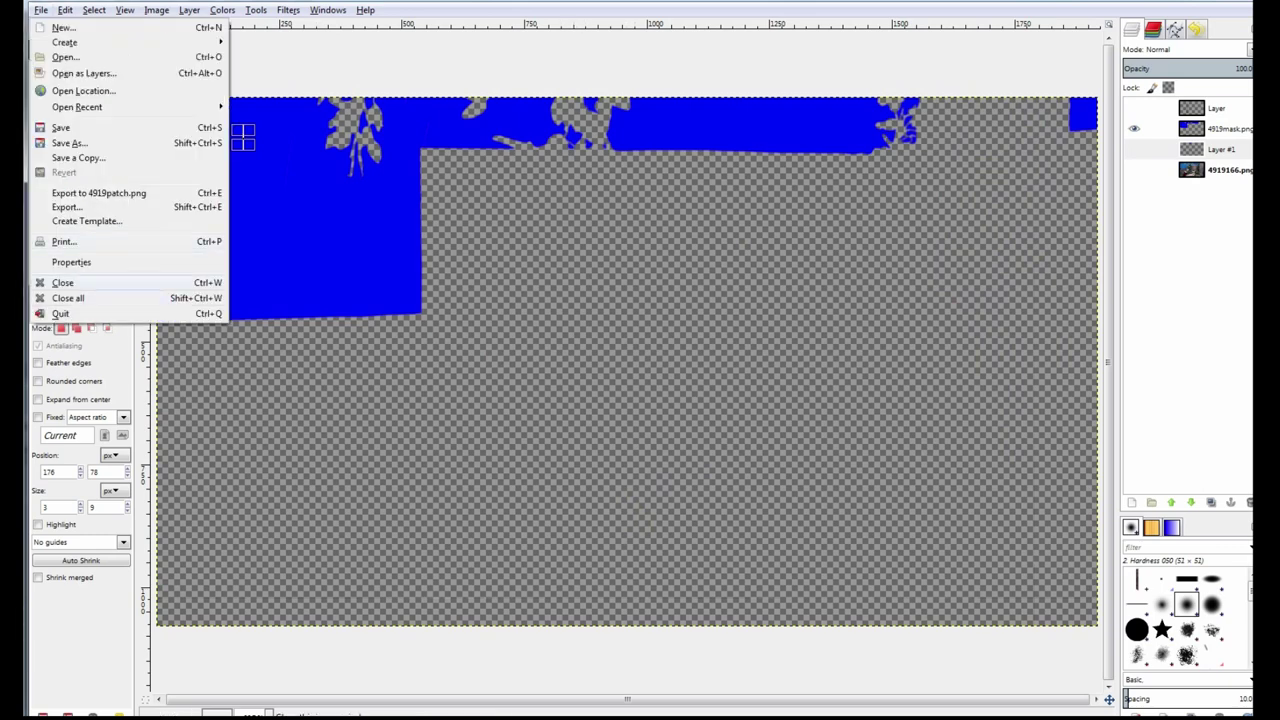
left_click(66, 207)
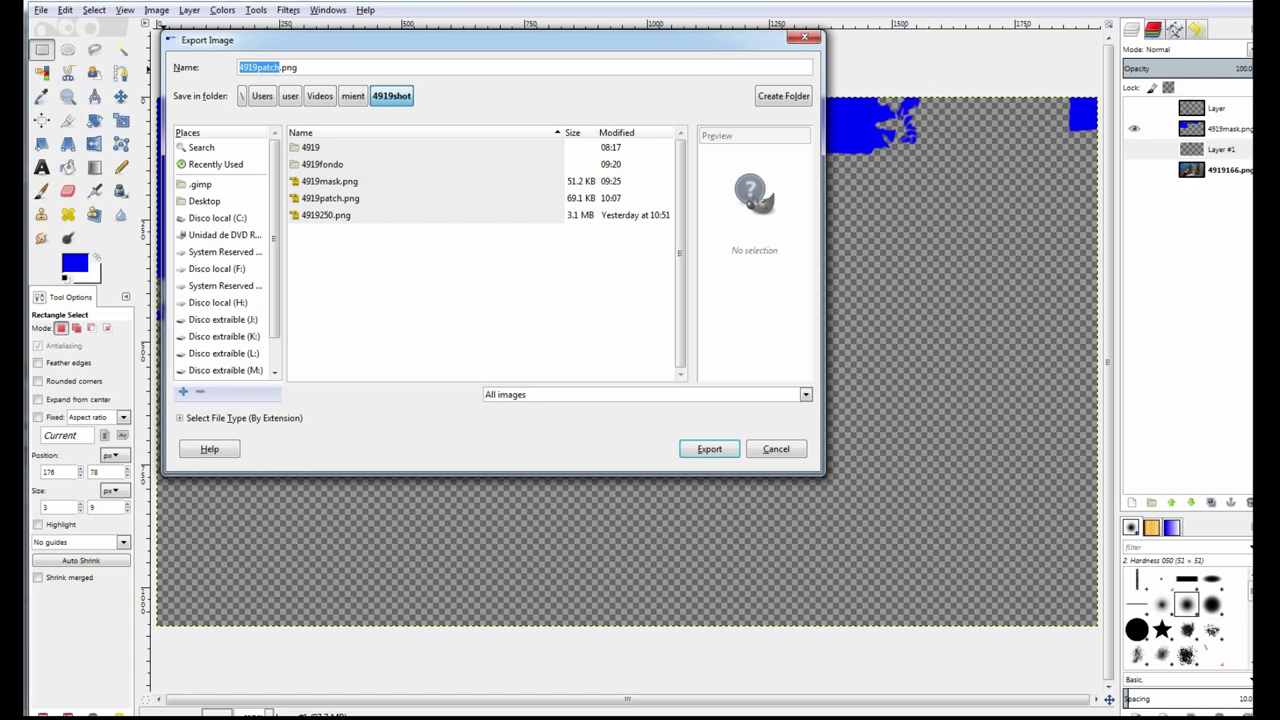
left_click(776, 449)
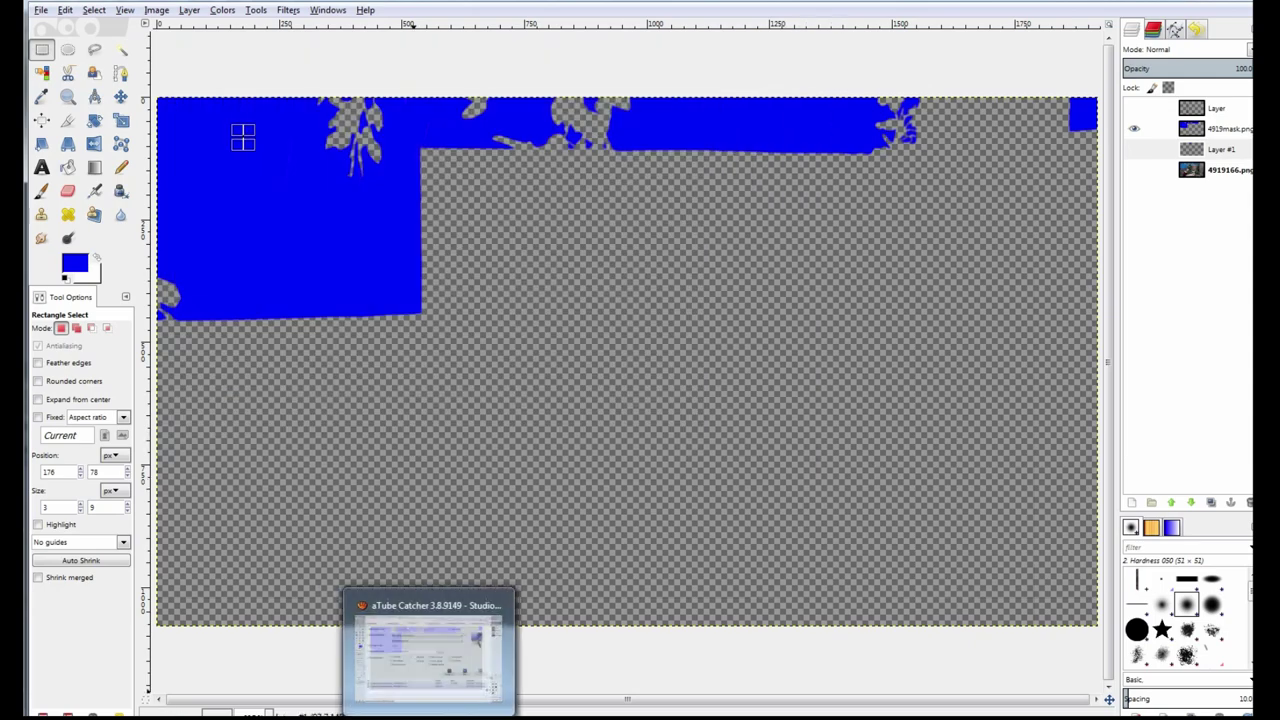
Step: Switch to Blender and change the main 3D view to the Movie Clip Editor
left_click(552, 717)
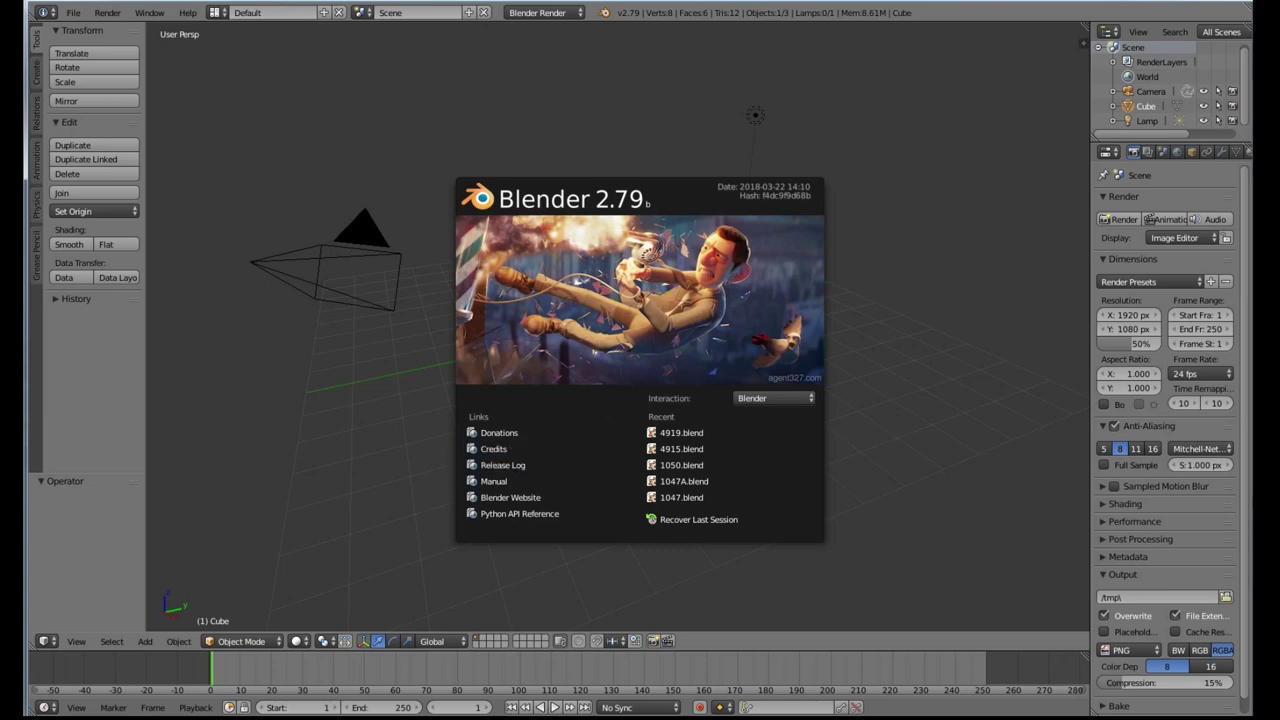
left_click(44, 641)
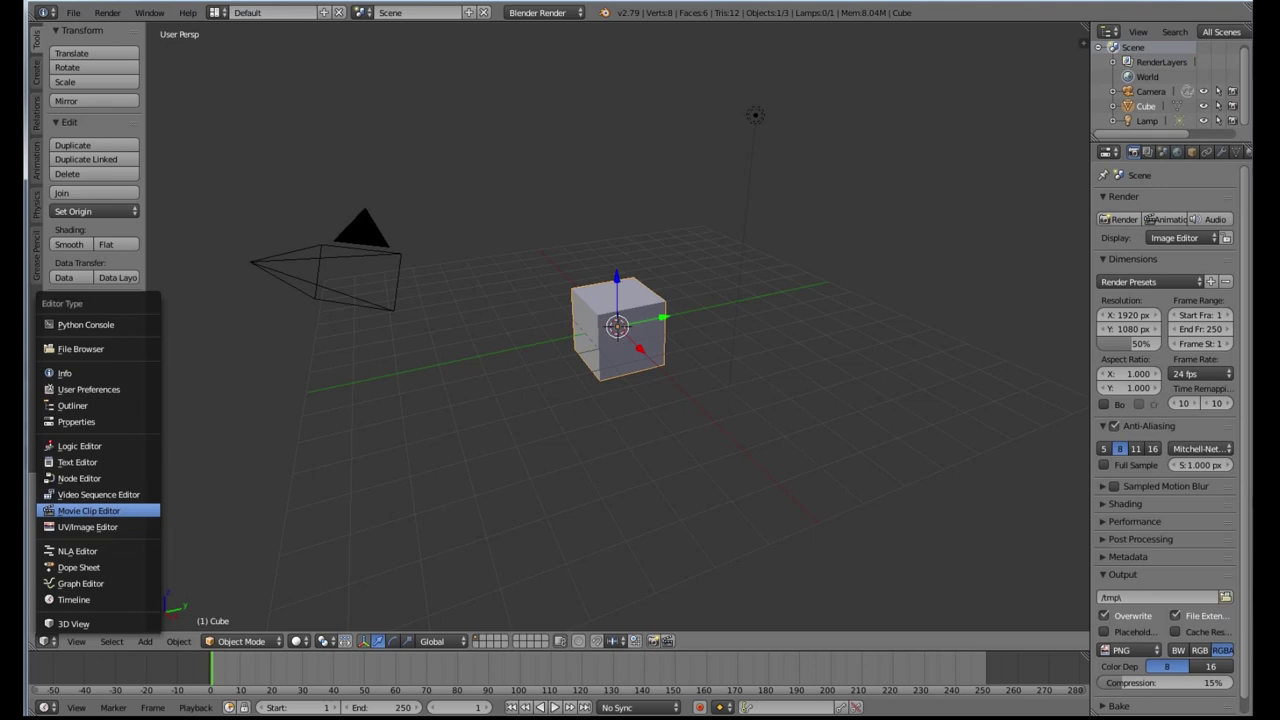
left_click(88, 510)
Step: Open the PNG image sequence starting with 4919000.png from the 4919 folder as a movie clip
left_click(197, 641)
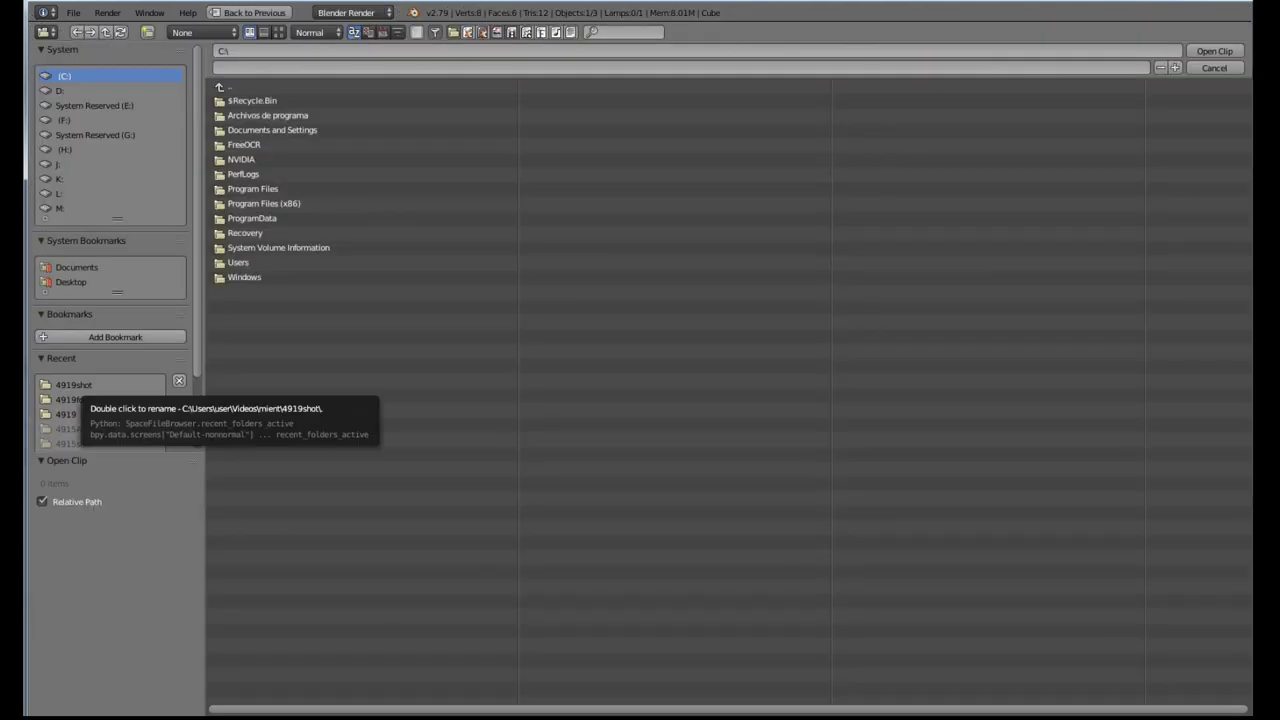
left_click(66, 414)
left_click(300, 101)
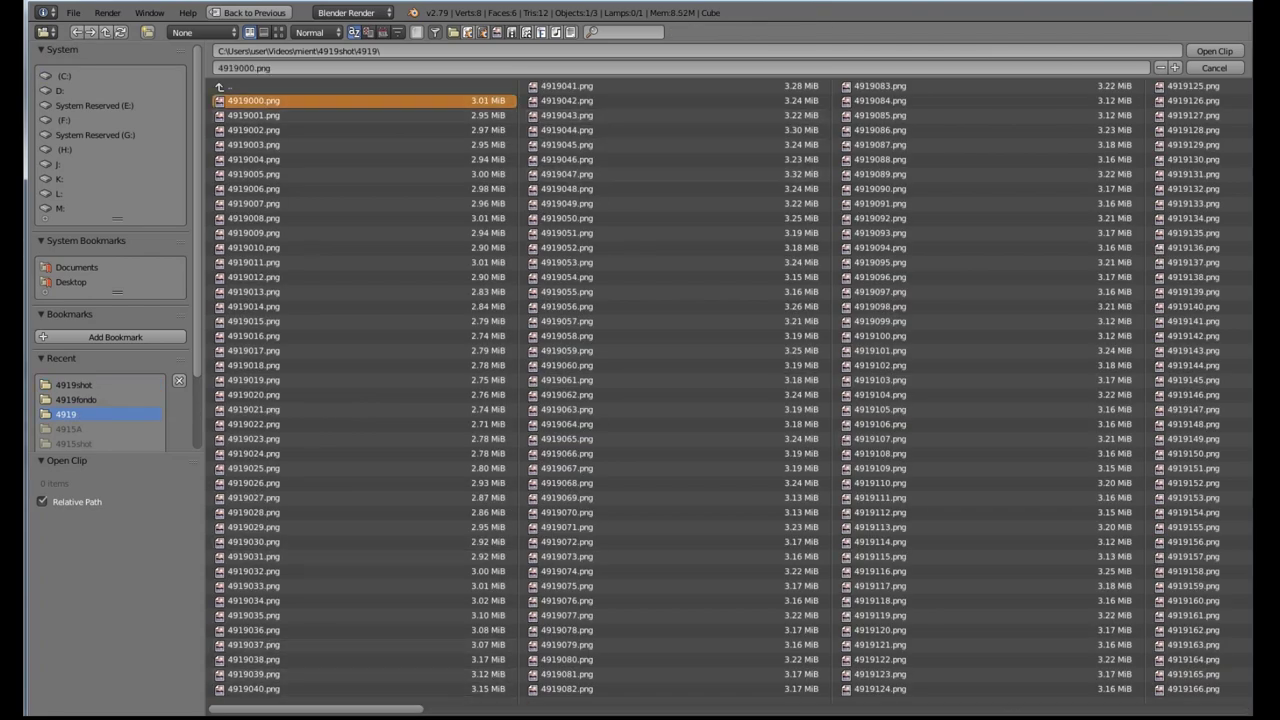
left_click_drag(316, 709, 1140, 709)
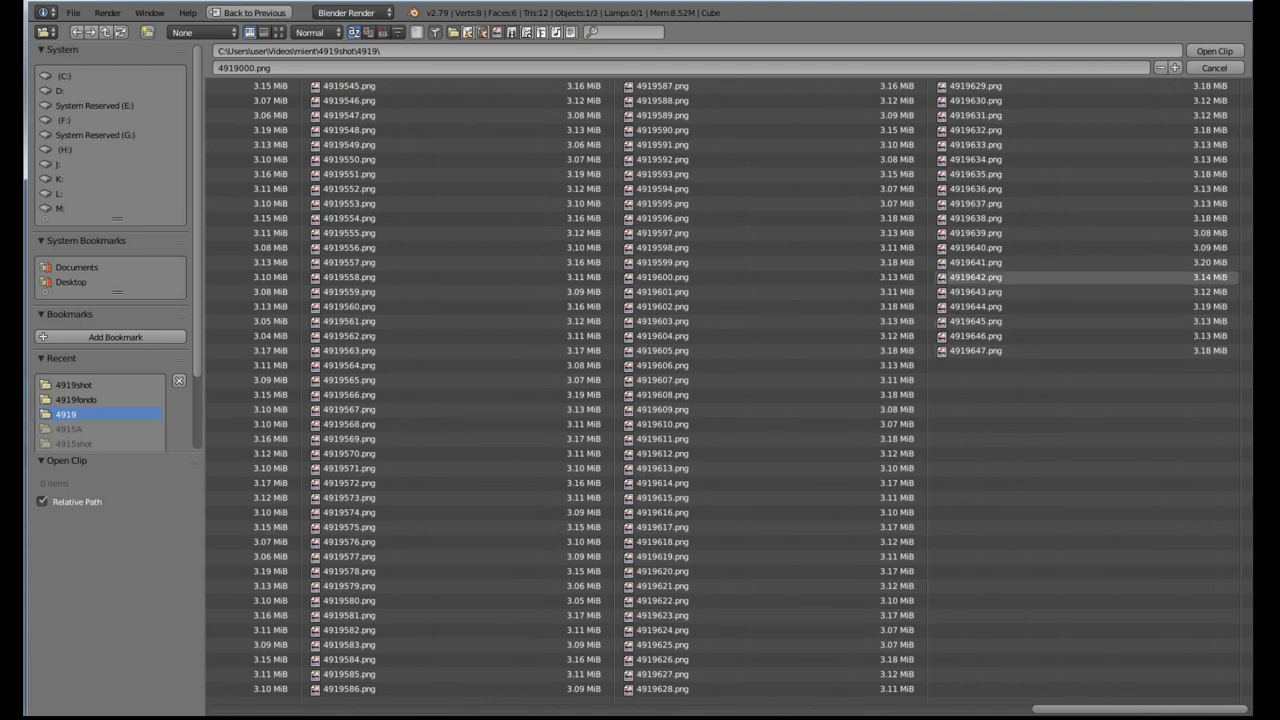
left_click(1214, 50)
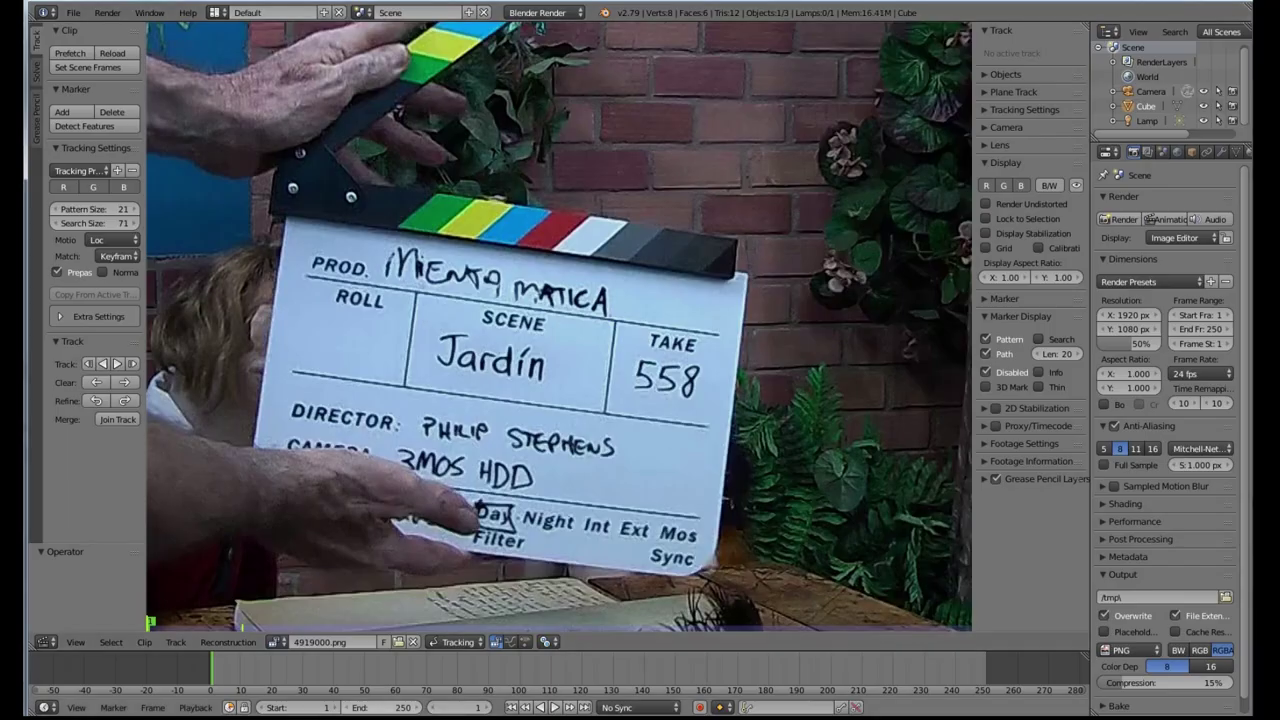
Step: Set the scene's end frame to 648
type("6")
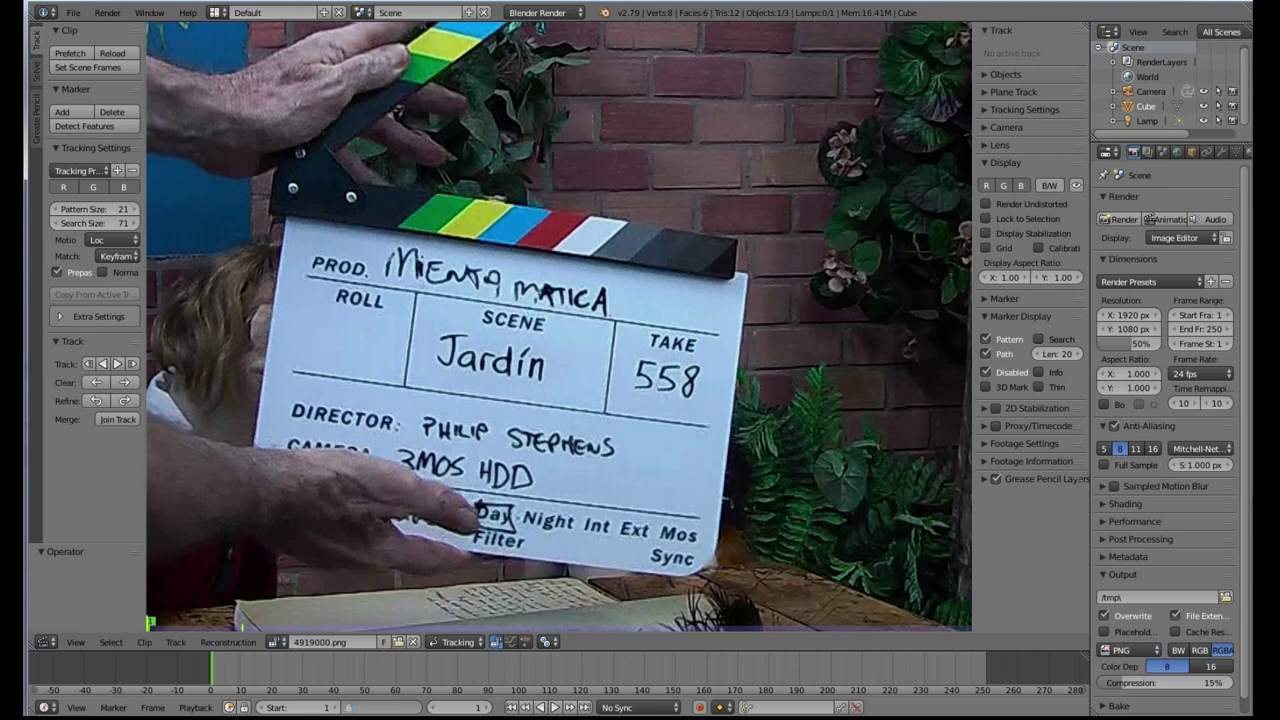
type("48")
key("Return")
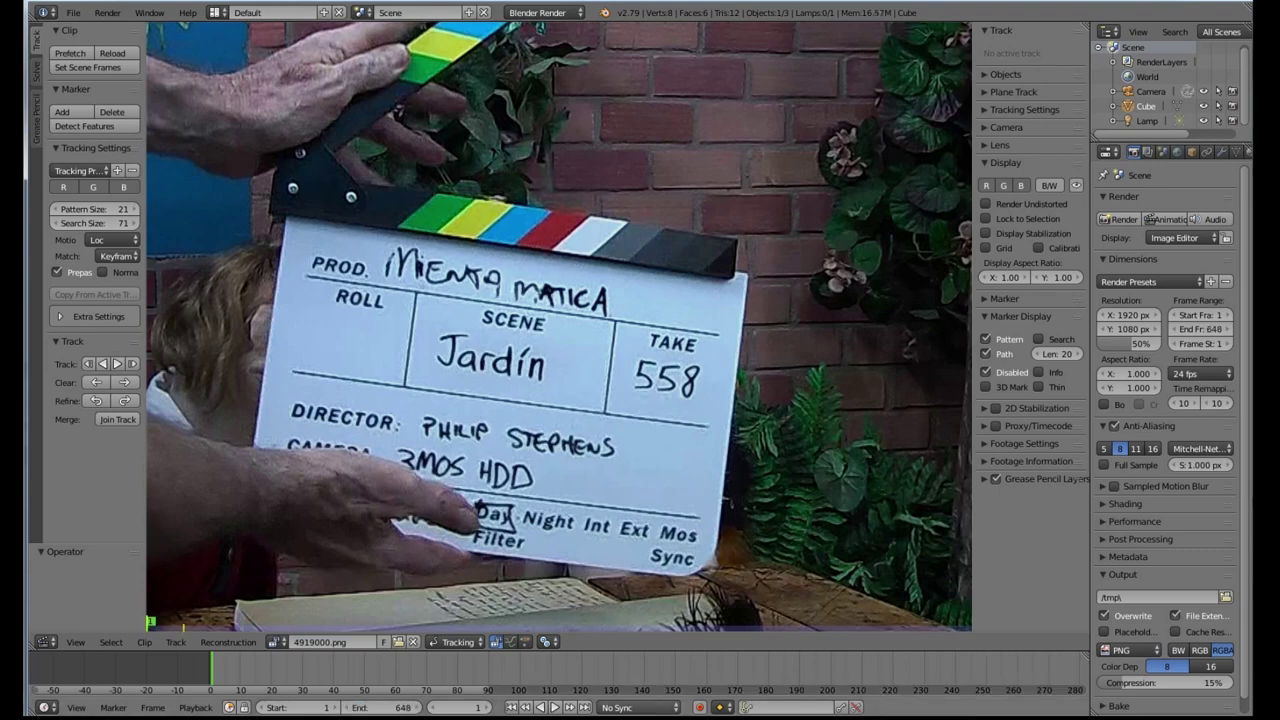
Step: Check the clip's last and first frames and view the full picture at frame 71
left_click(585, 707)
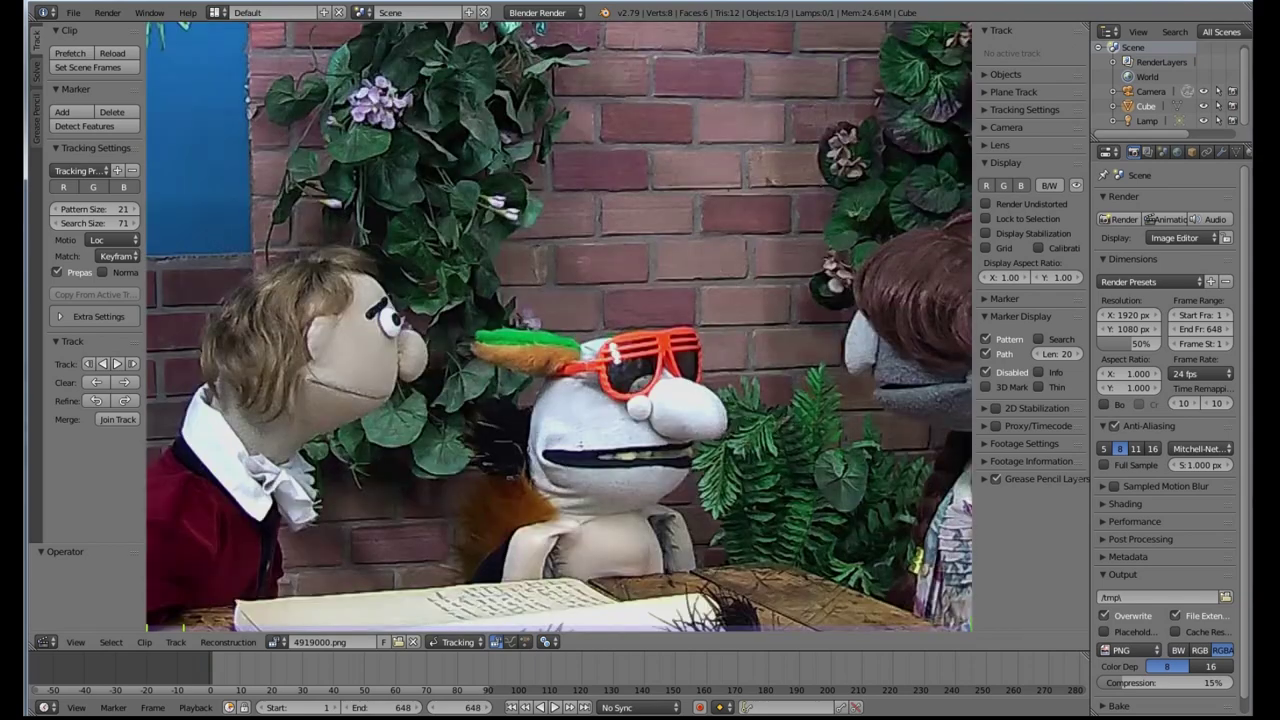
left_click(512, 707)
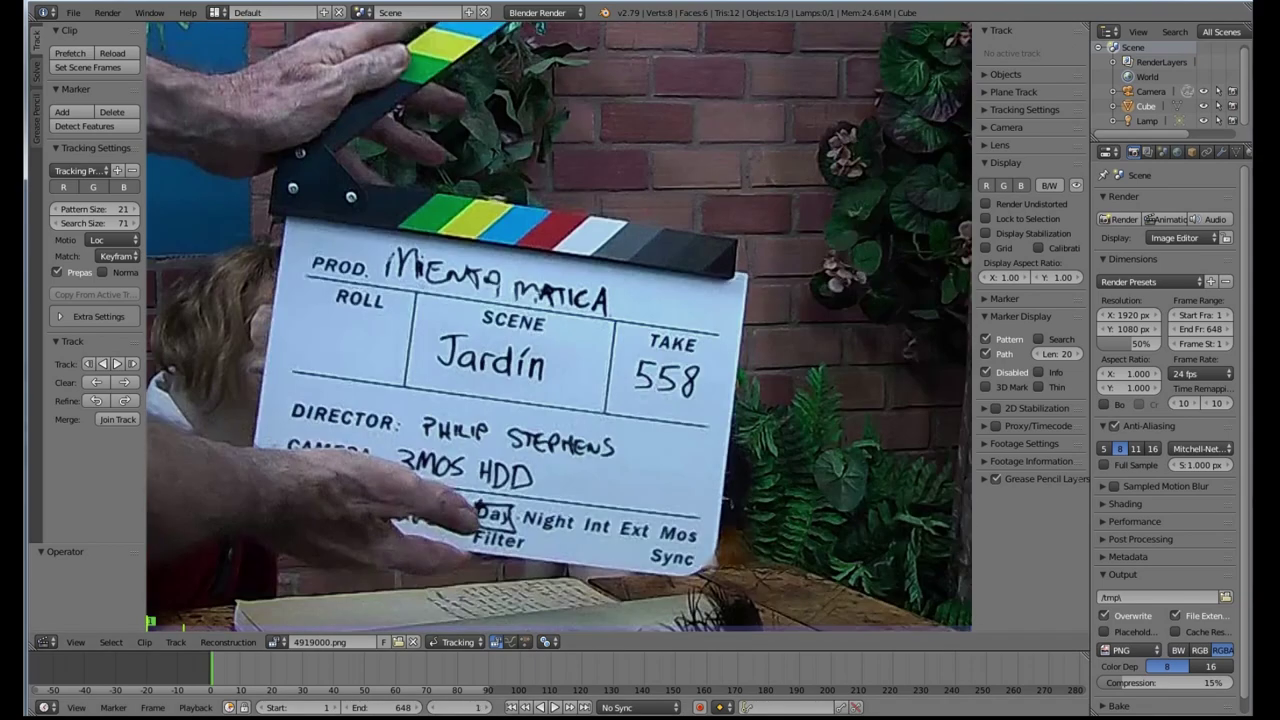
scroll(559, 327, "down", 3)
left_click(430, 668)
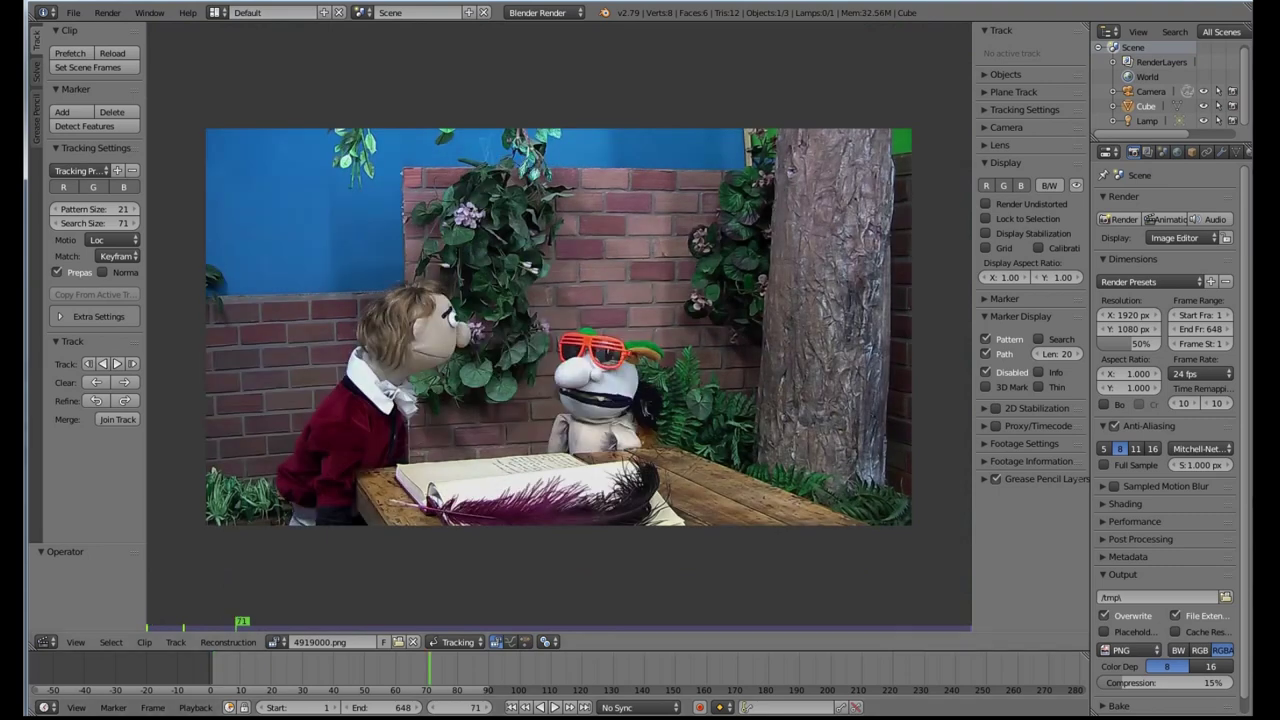
Step: Open the background image sequence starting with 4919fondo000.png from the 4919fondo folder as a movie clip
left_click(144, 642)
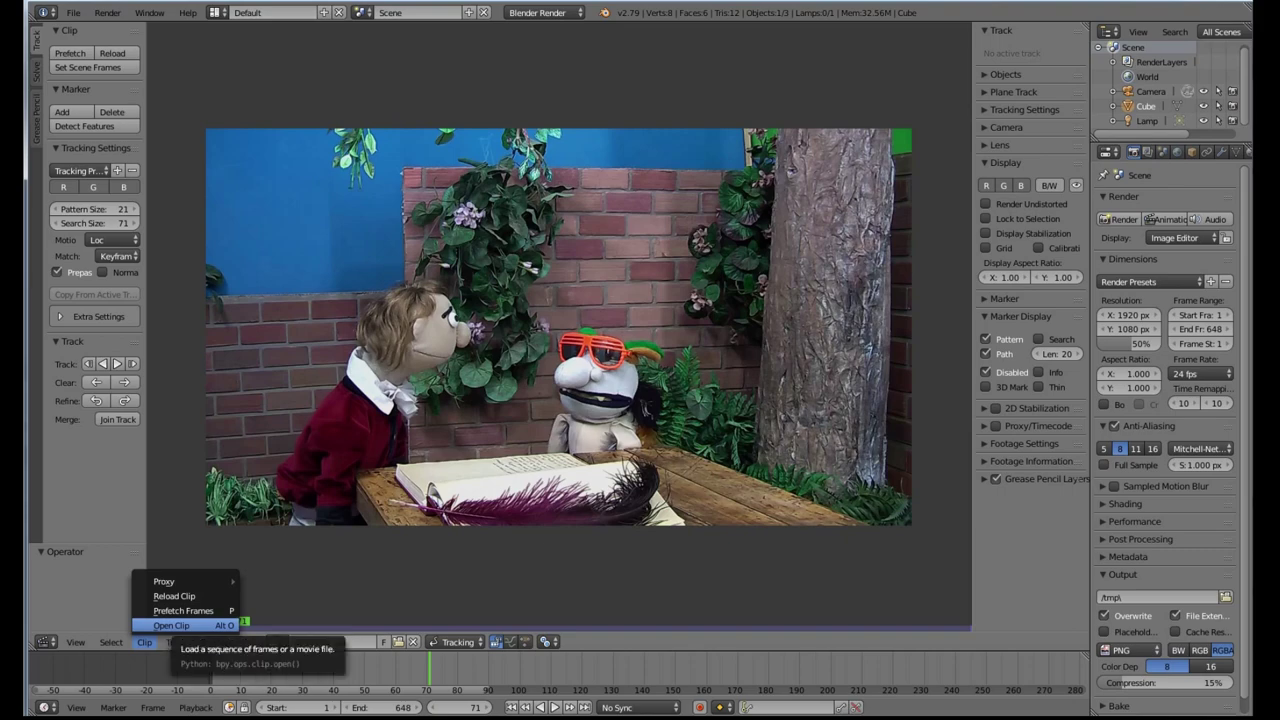
left_click(172, 625)
left_click(225, 87)
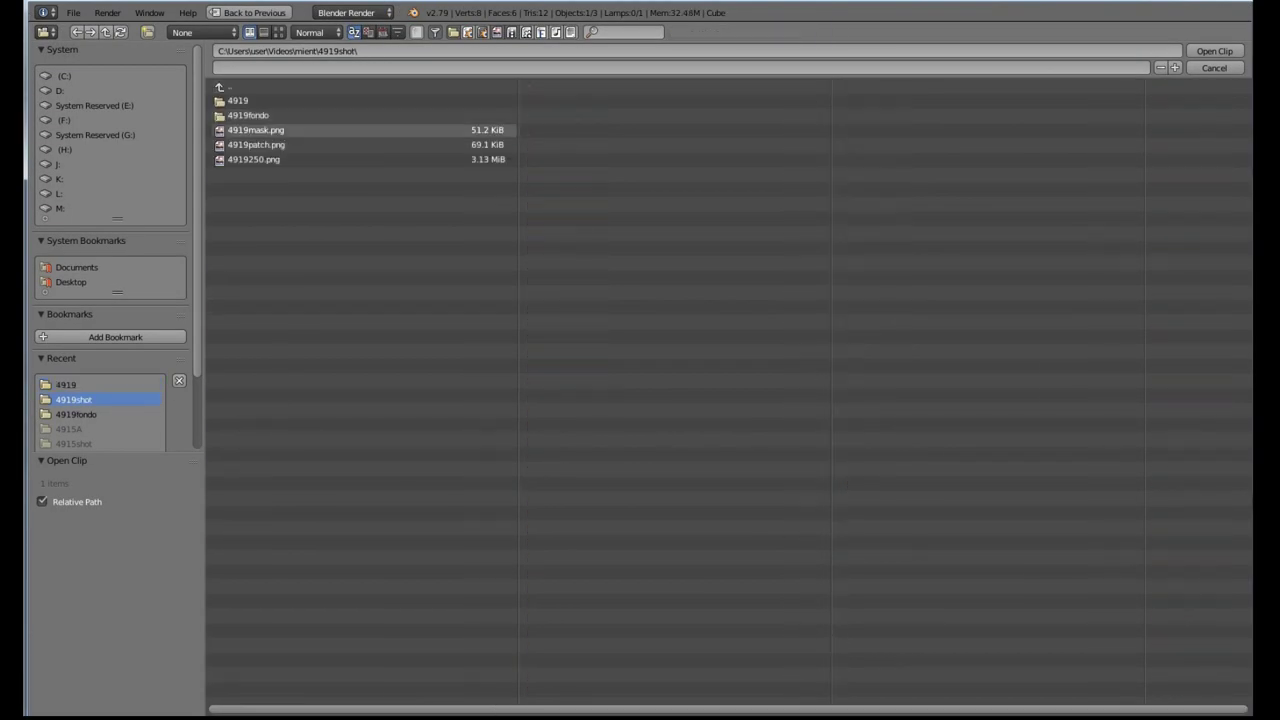
left_click(248, 115)
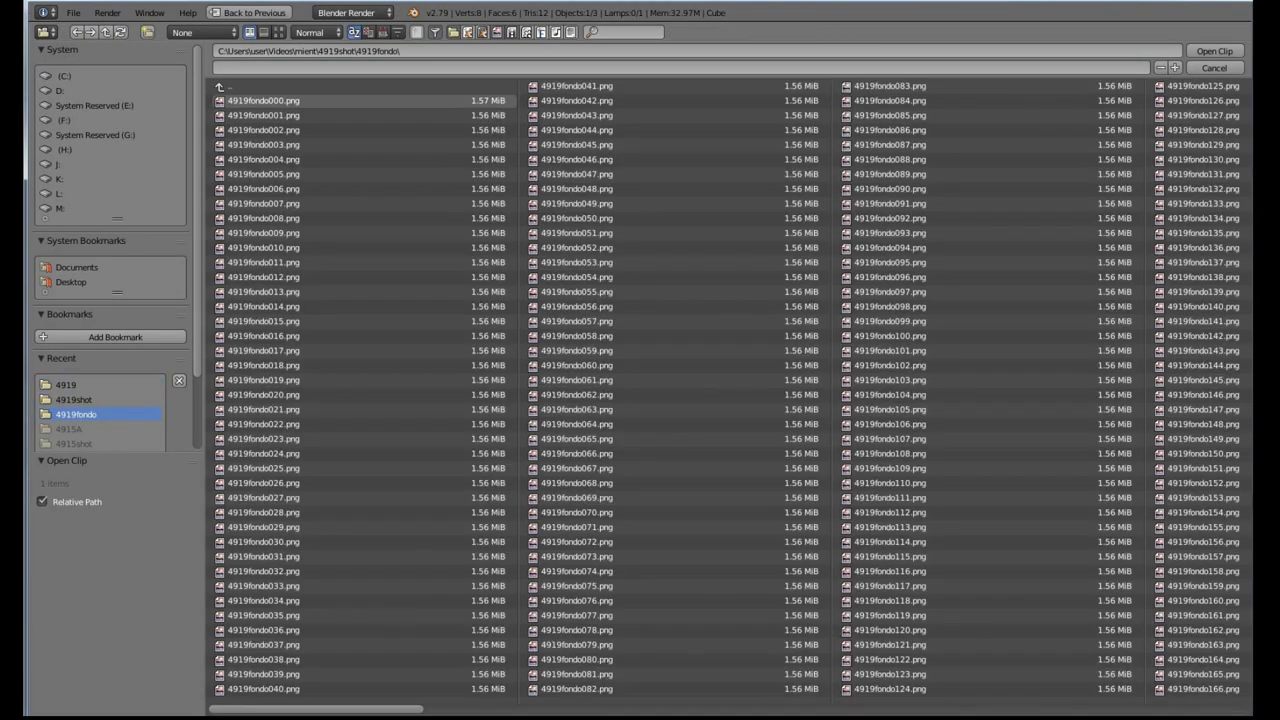
left_click(262, 101)
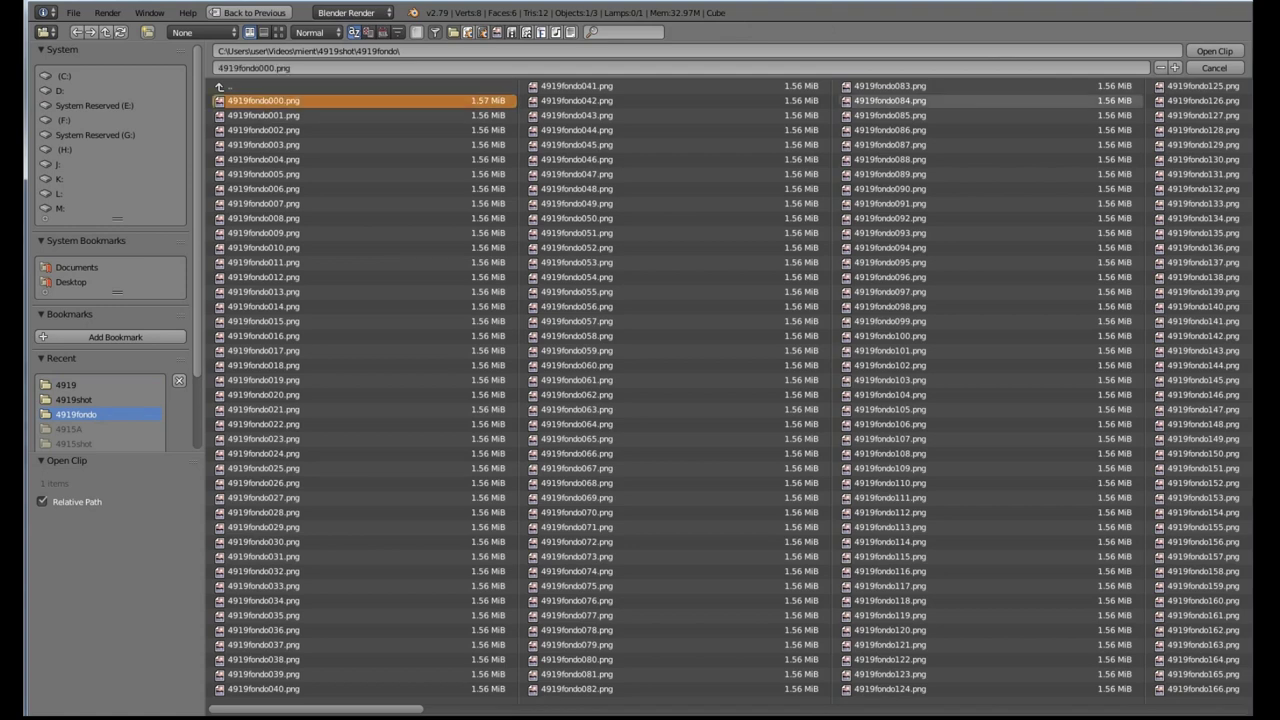
left_click(1214, 51)
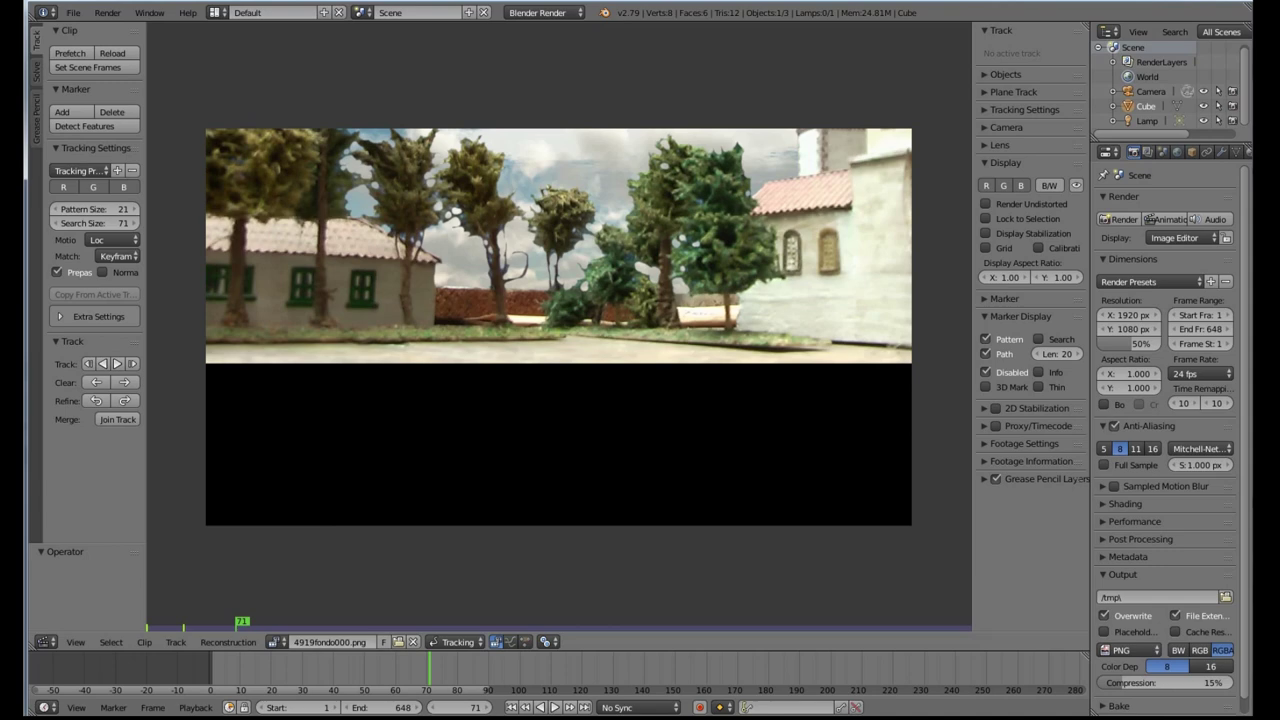
Step: Change the clip editor to the Node Editor in compositing mode, with nodes and the backdrop enabled
left_click(45, 641)
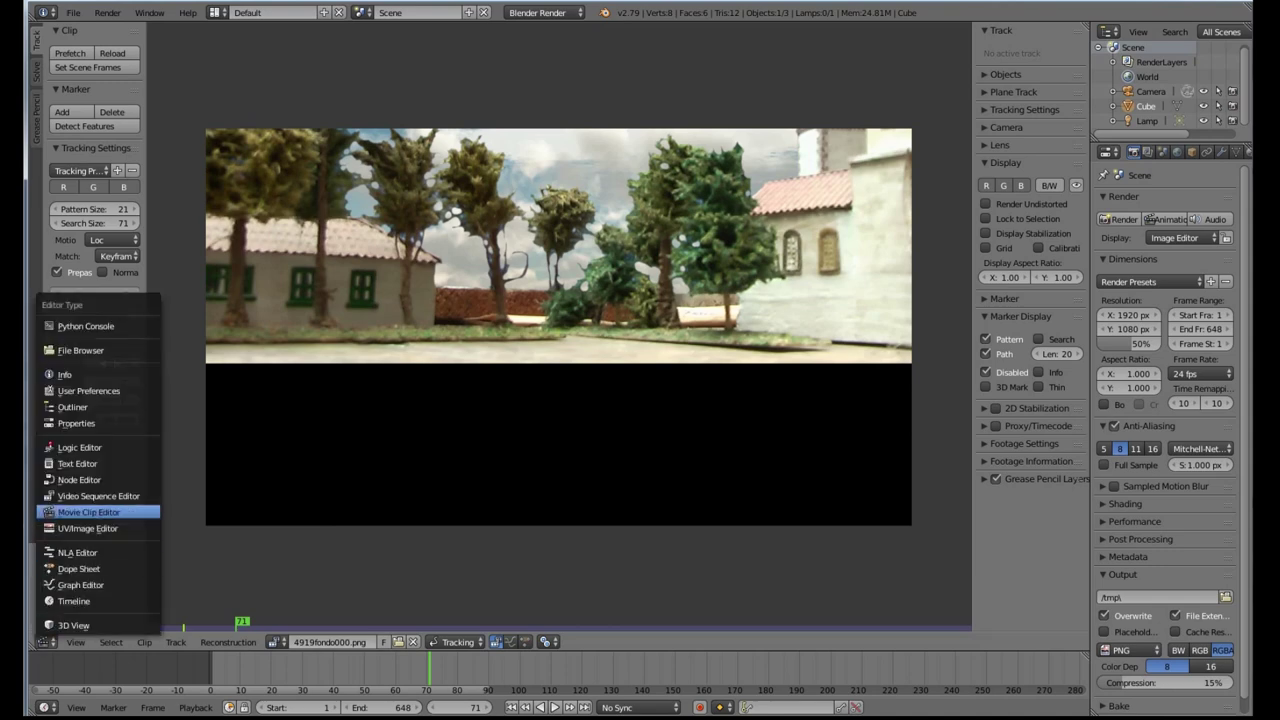
left_click(80, 479)
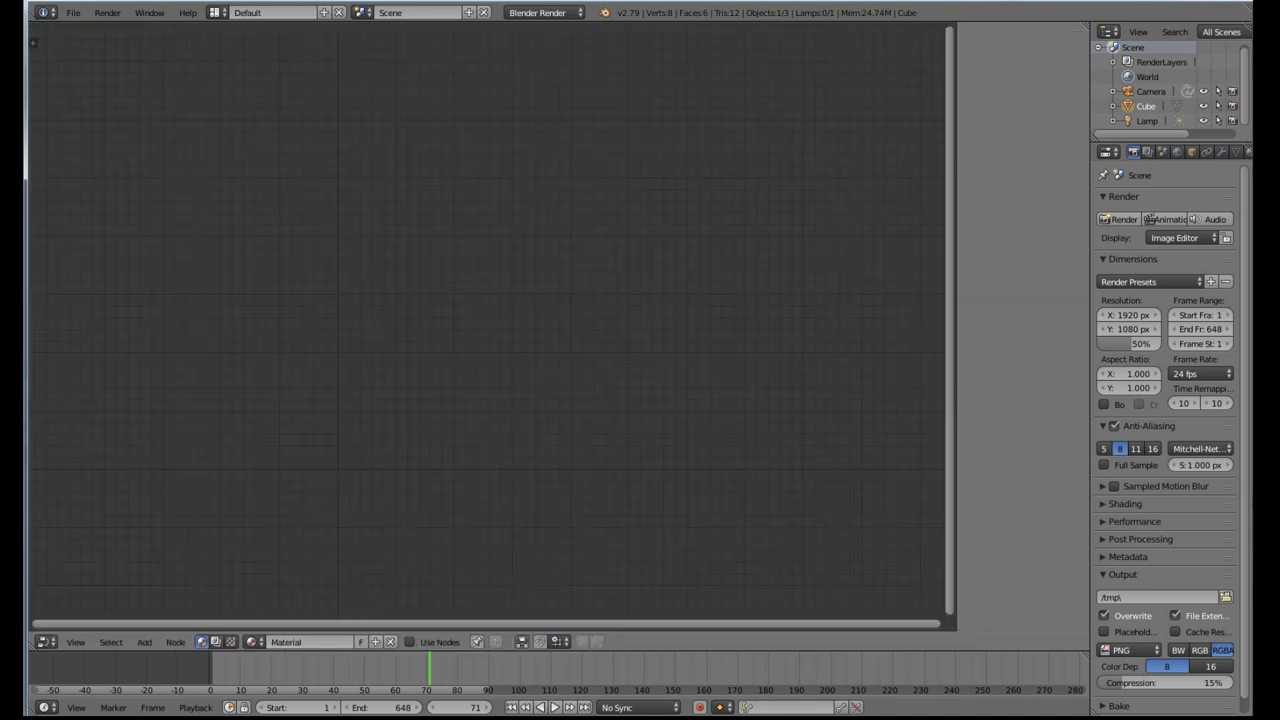
left_click(215, 641)
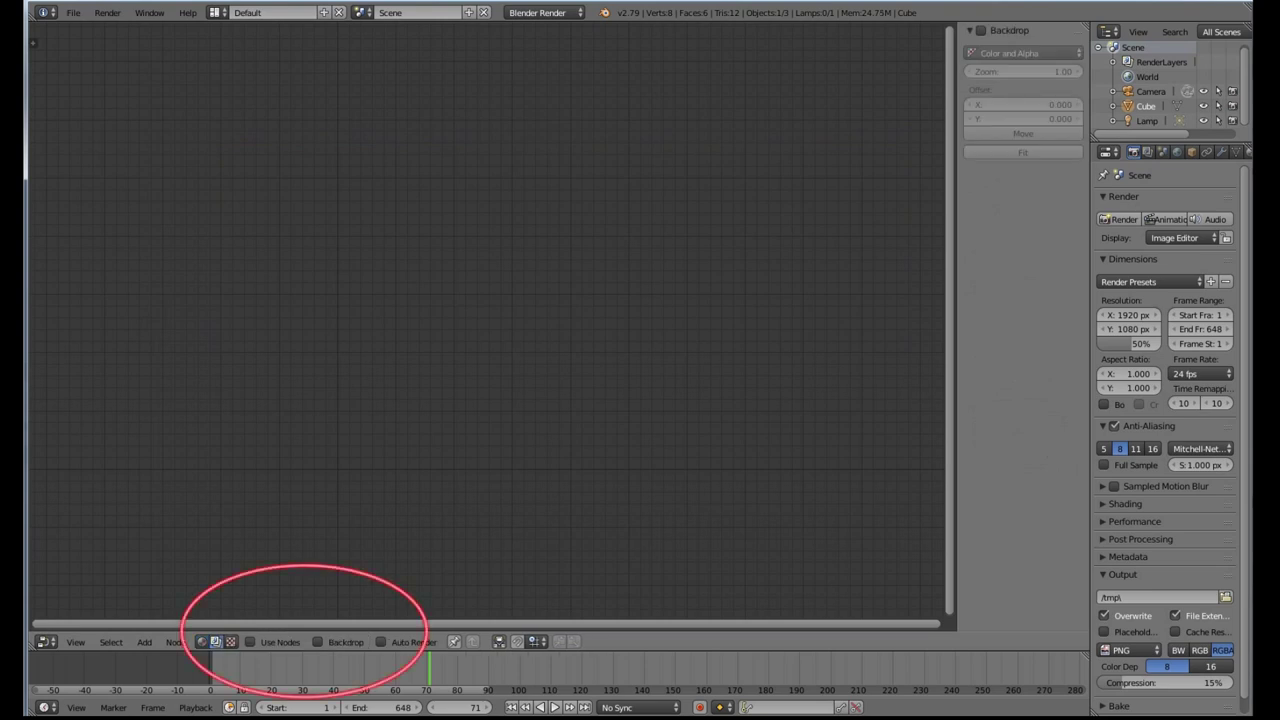
left_click(250, 641)
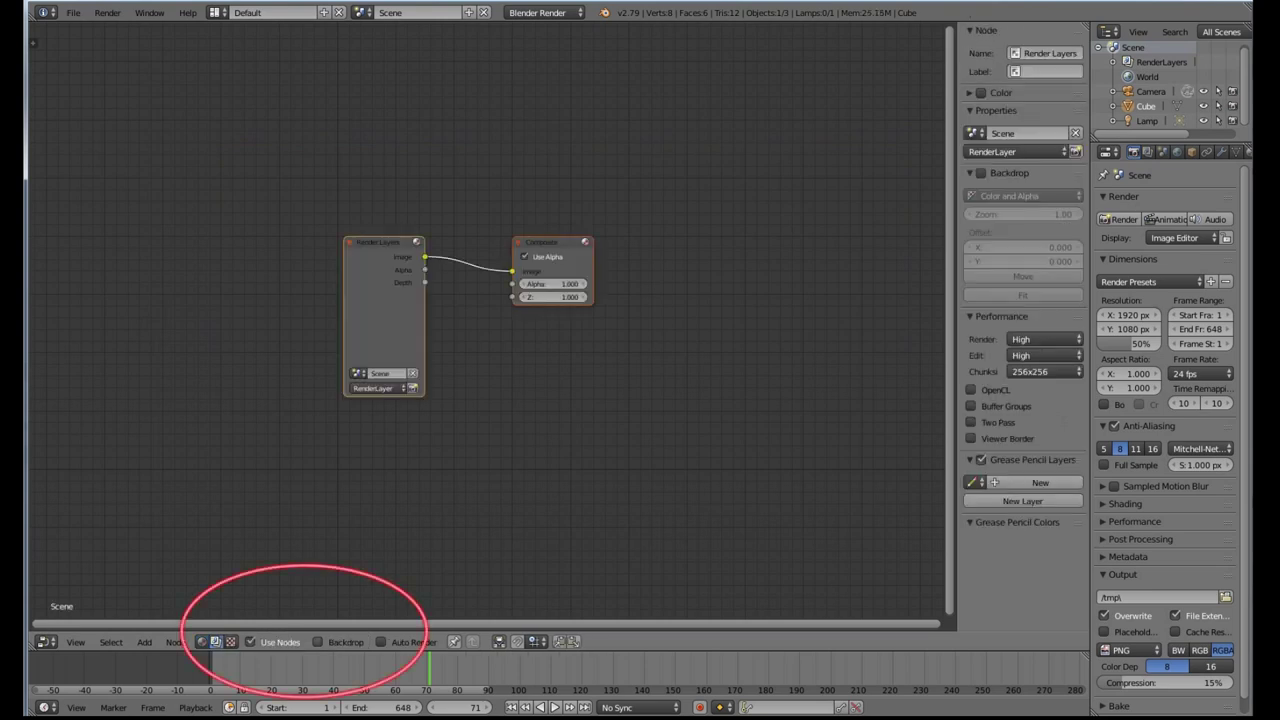
left_click(317, 641)
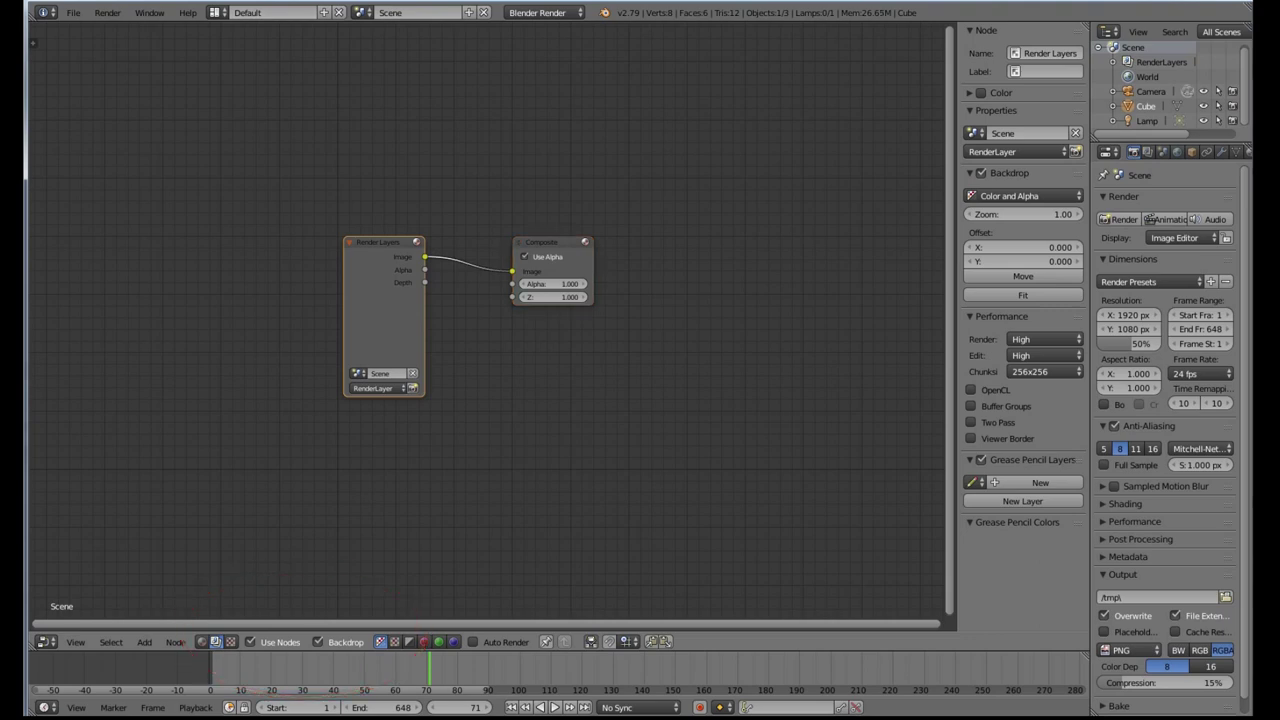
Step: Delete the Render Layers node and add a Movie Clip input node that uses the 4919000.png clip
key("x")
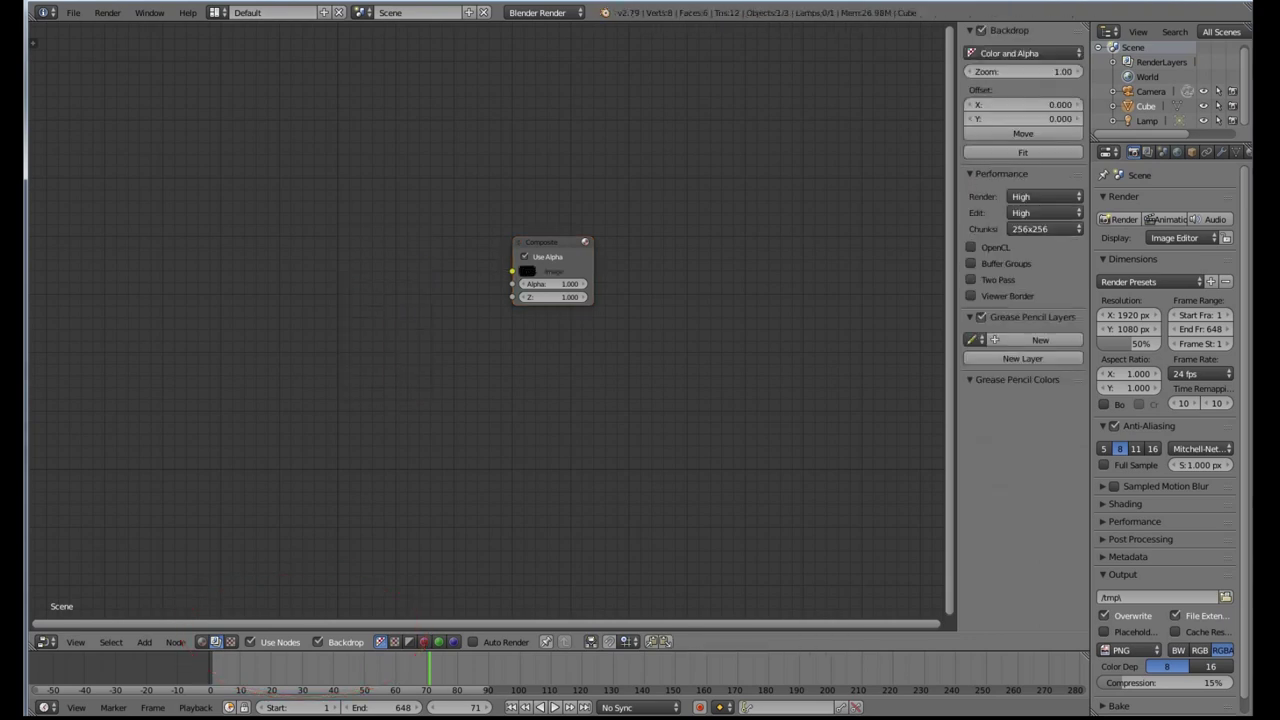
left_click(144, 641)
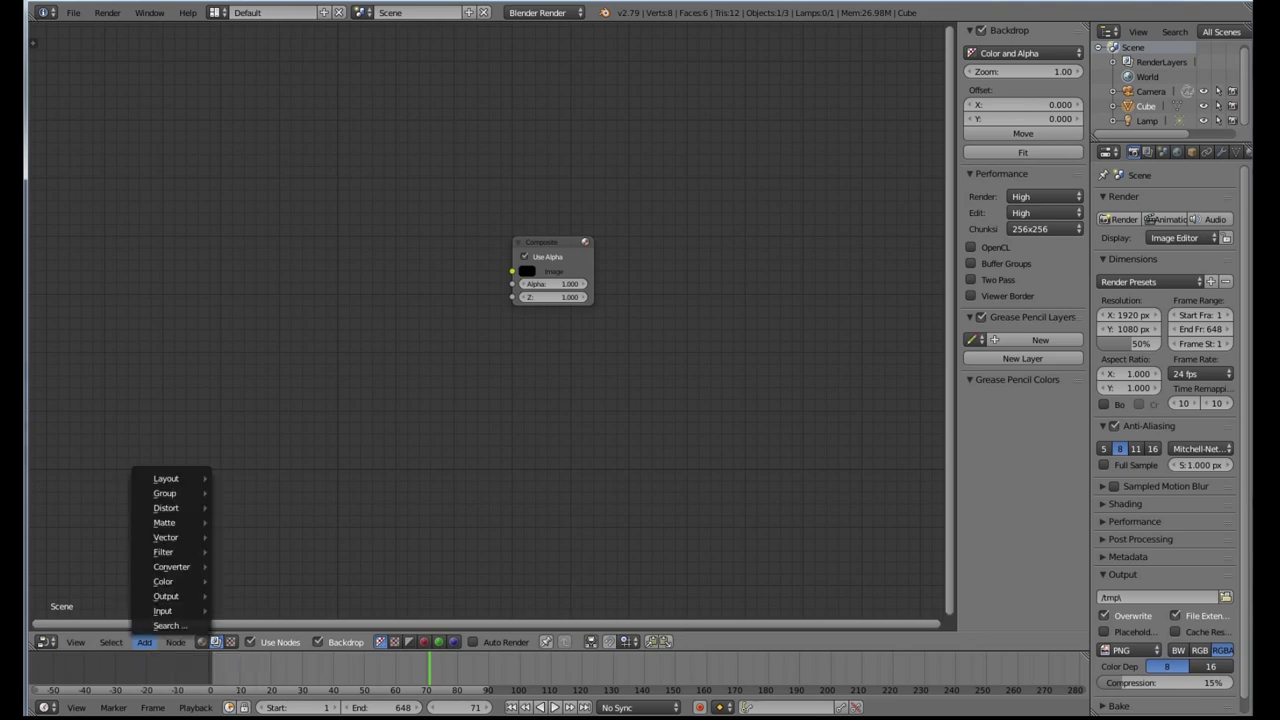
mouse_move(162, 610)
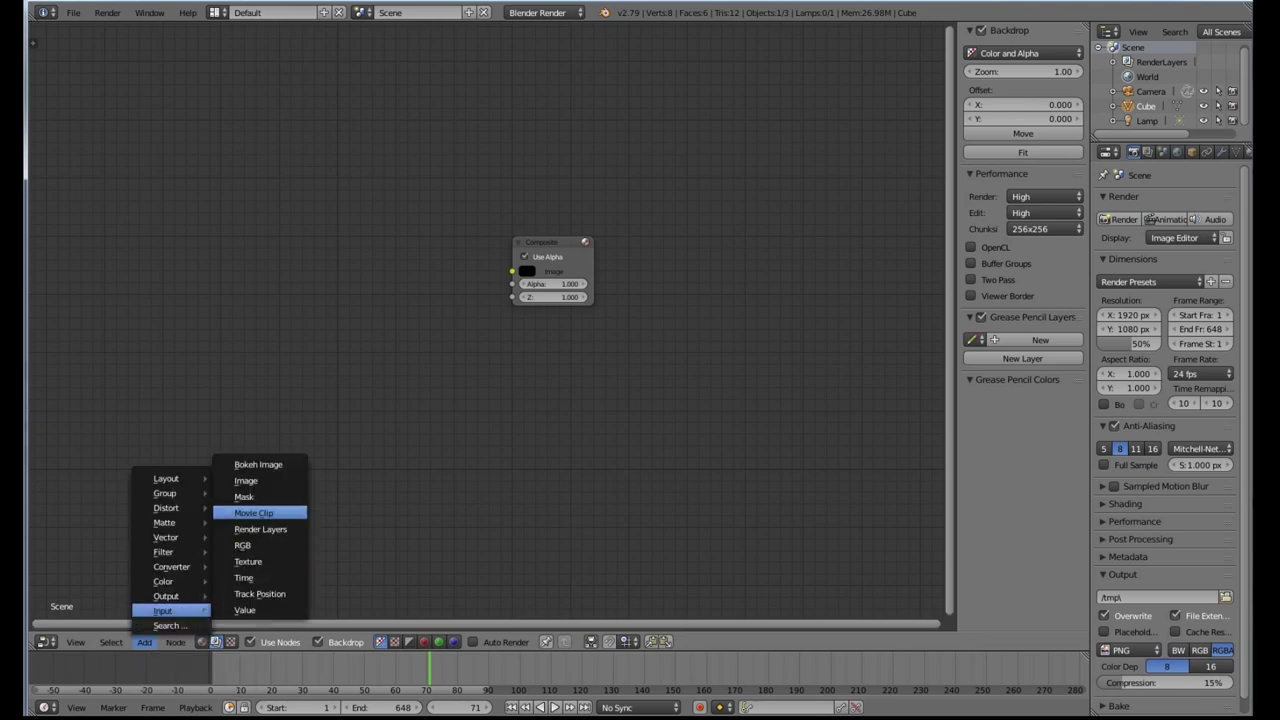
left_click(253, 513)
left_click(140, 360)
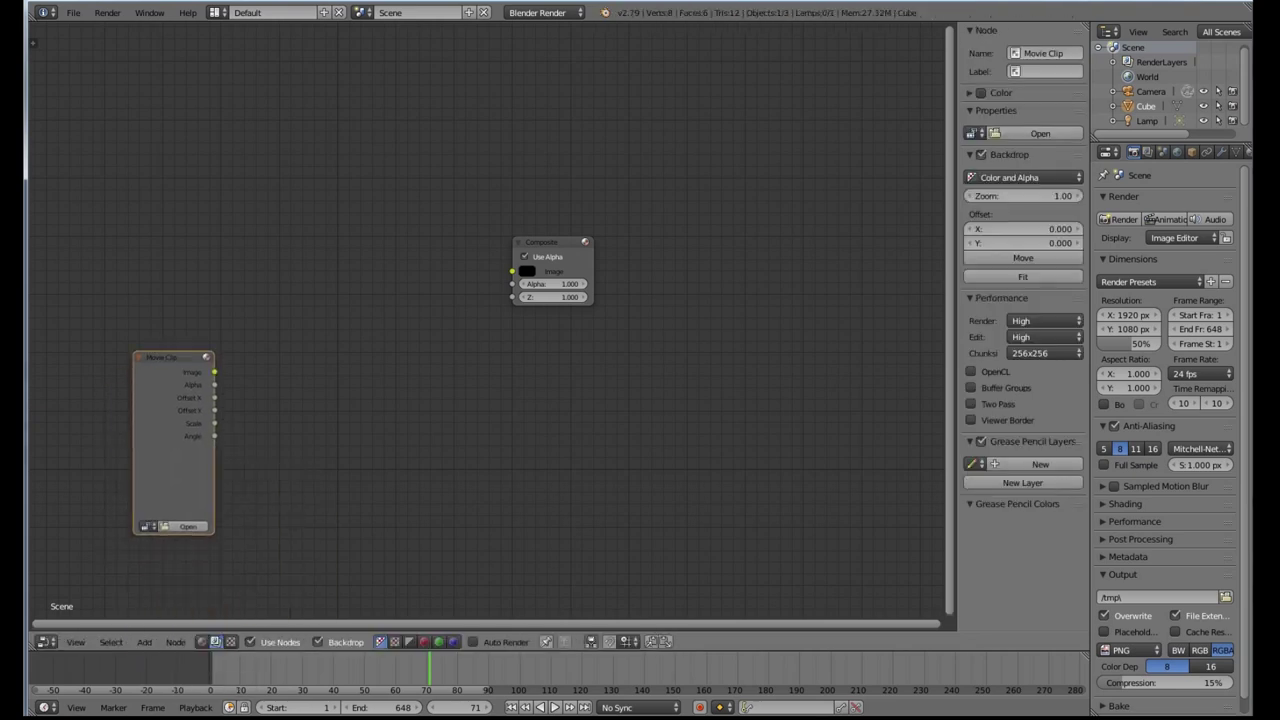
left_click(148, 526)
left_click(200, 545)
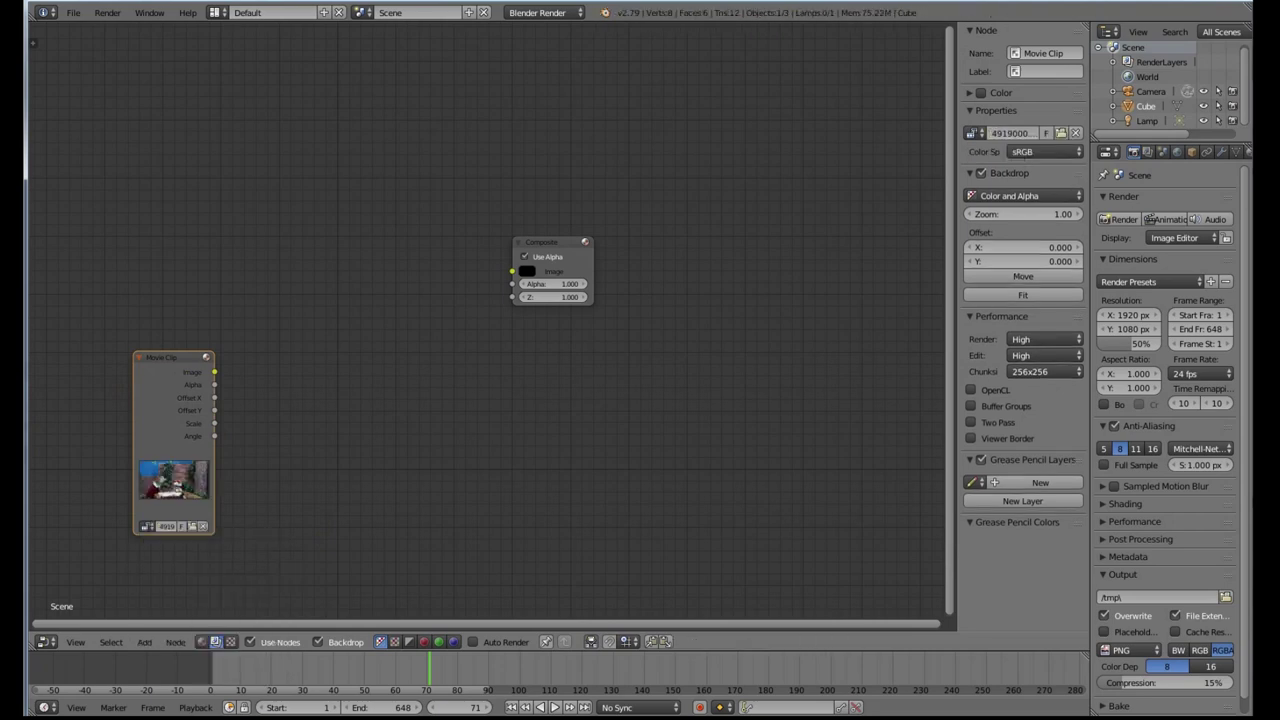
Step: Duplicate the Movie Clip node, place the copy above the original, and assign it the 4919fondo000.png clip
key("shift+d")
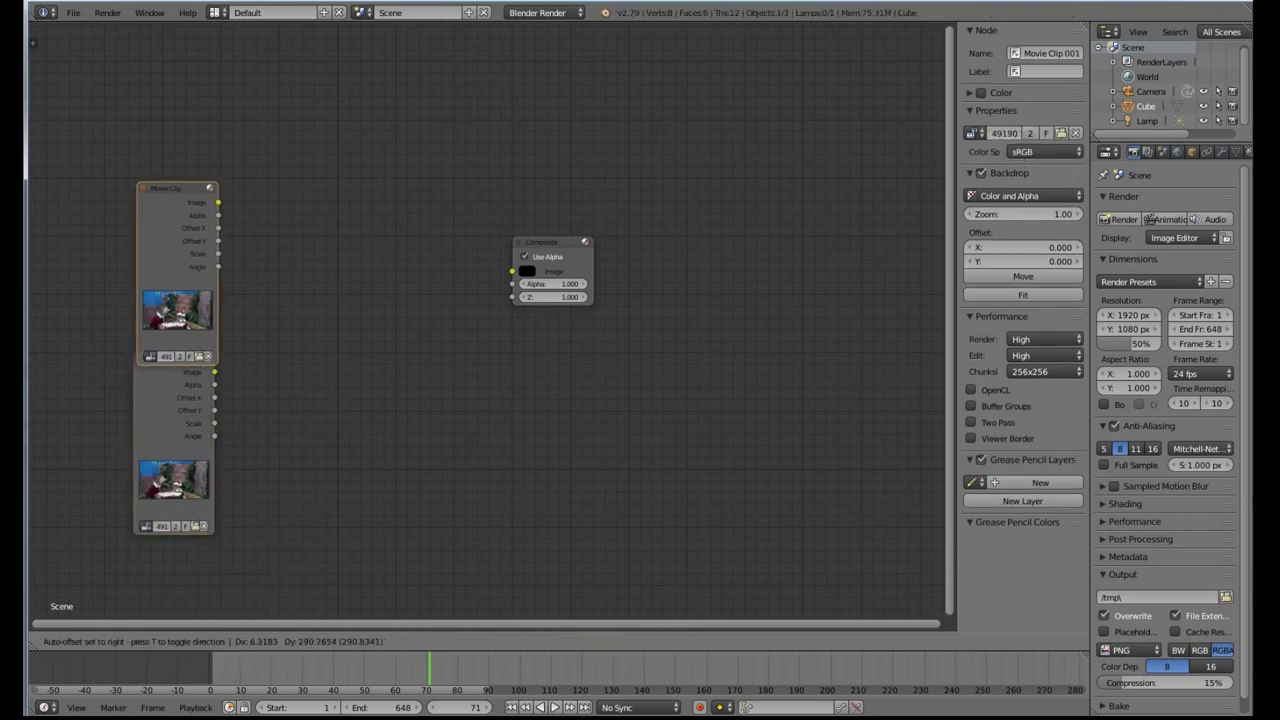
key("Return")
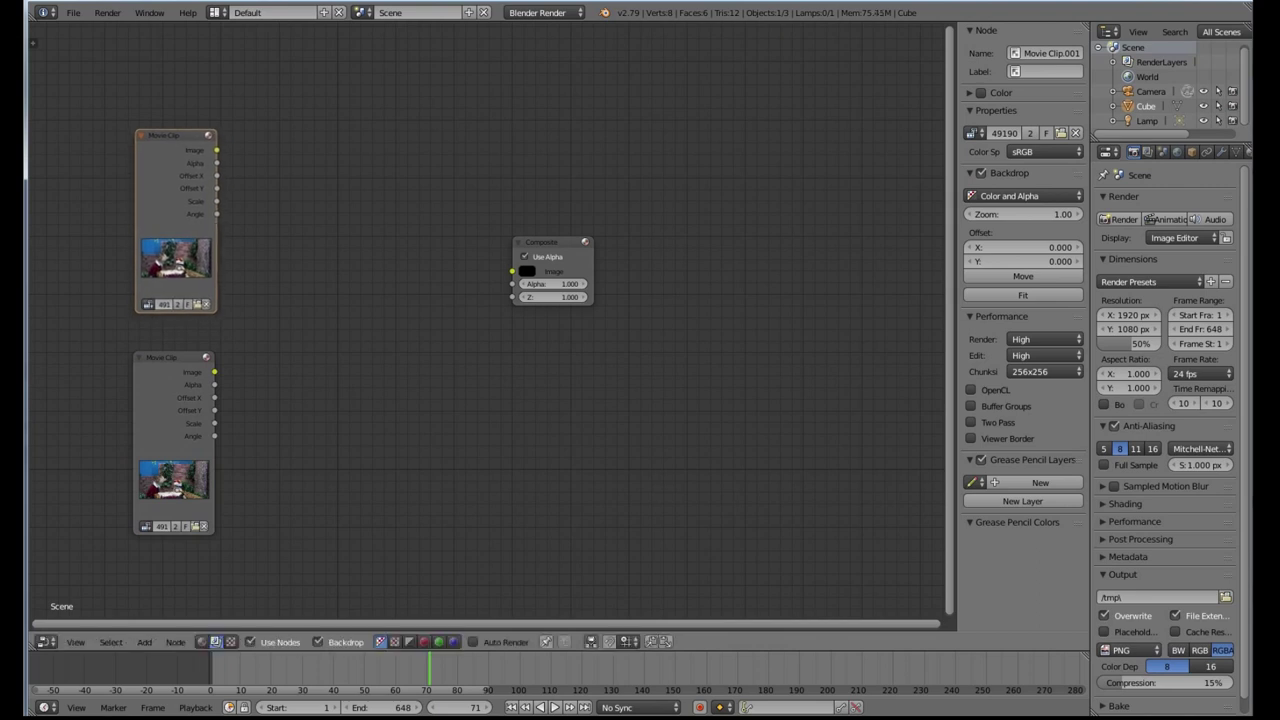
left_click(148, 304)
left_click(180, 336)
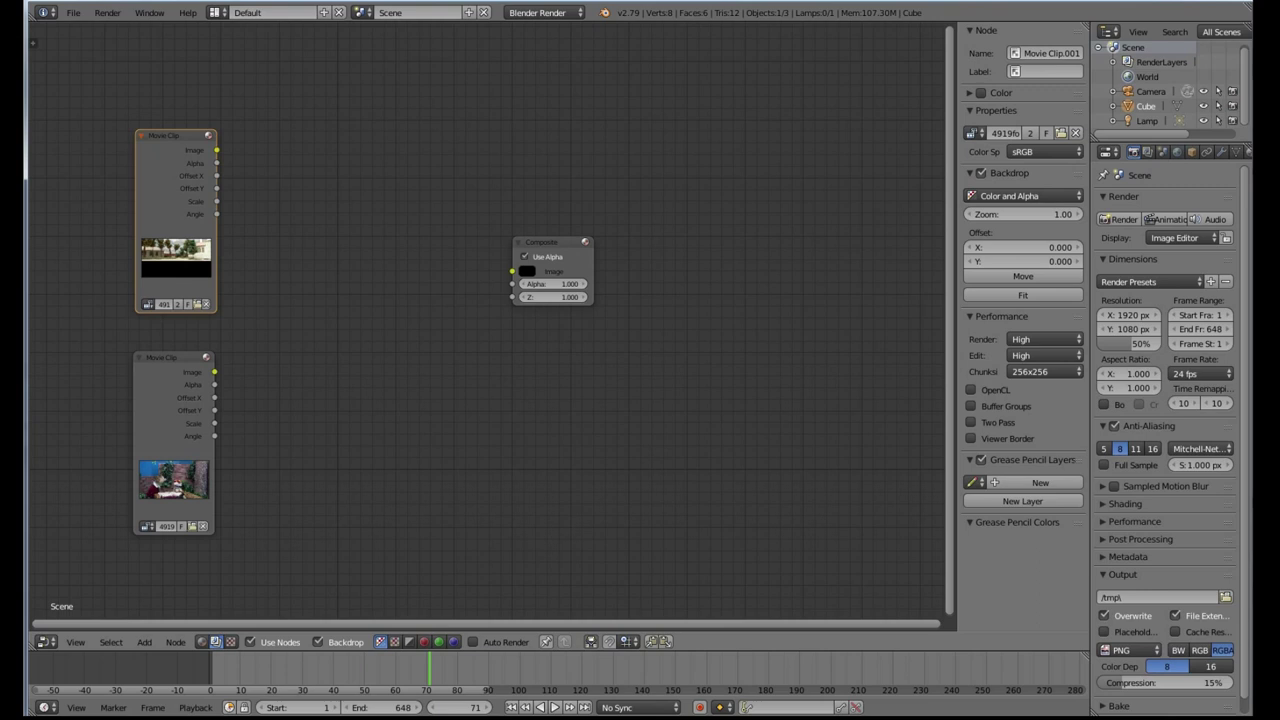
Step: Add a Viewer node below Composite, connect the puppet clip's image to it, and zoom the backdrop out to 0.58
left_click(144, 642)
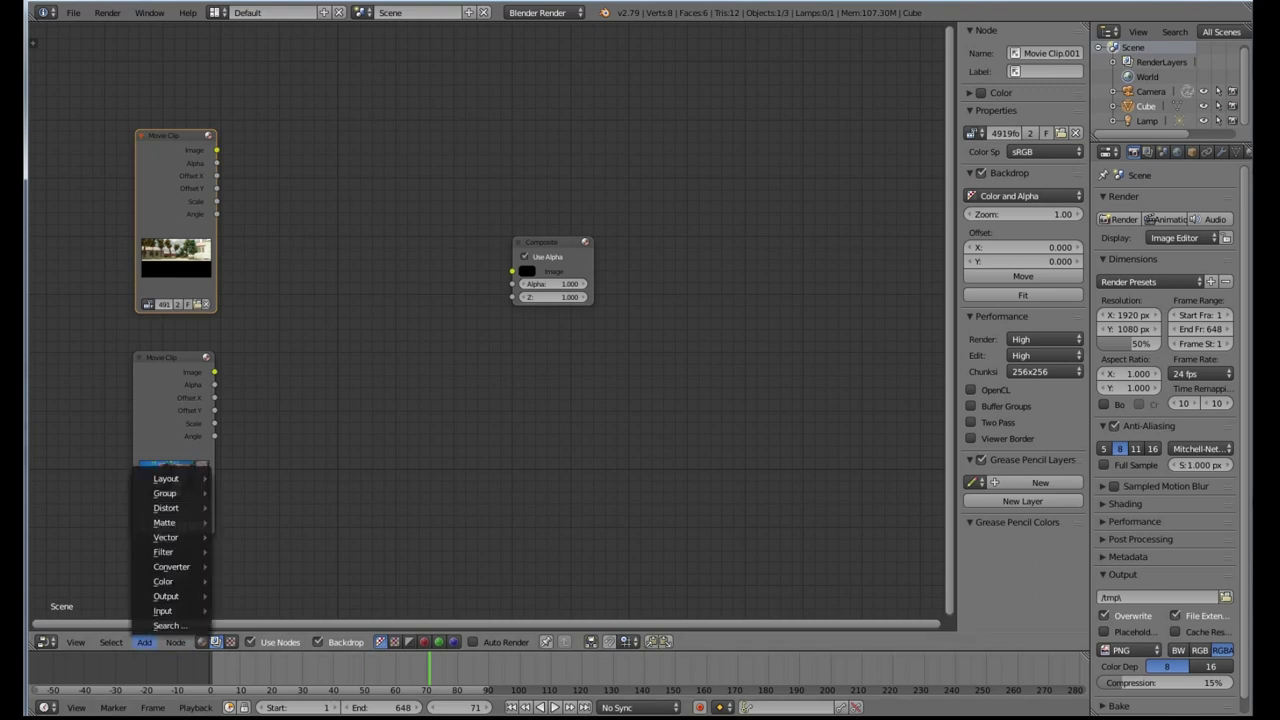
mouse_move(170, 596)
left_click(247, 660)
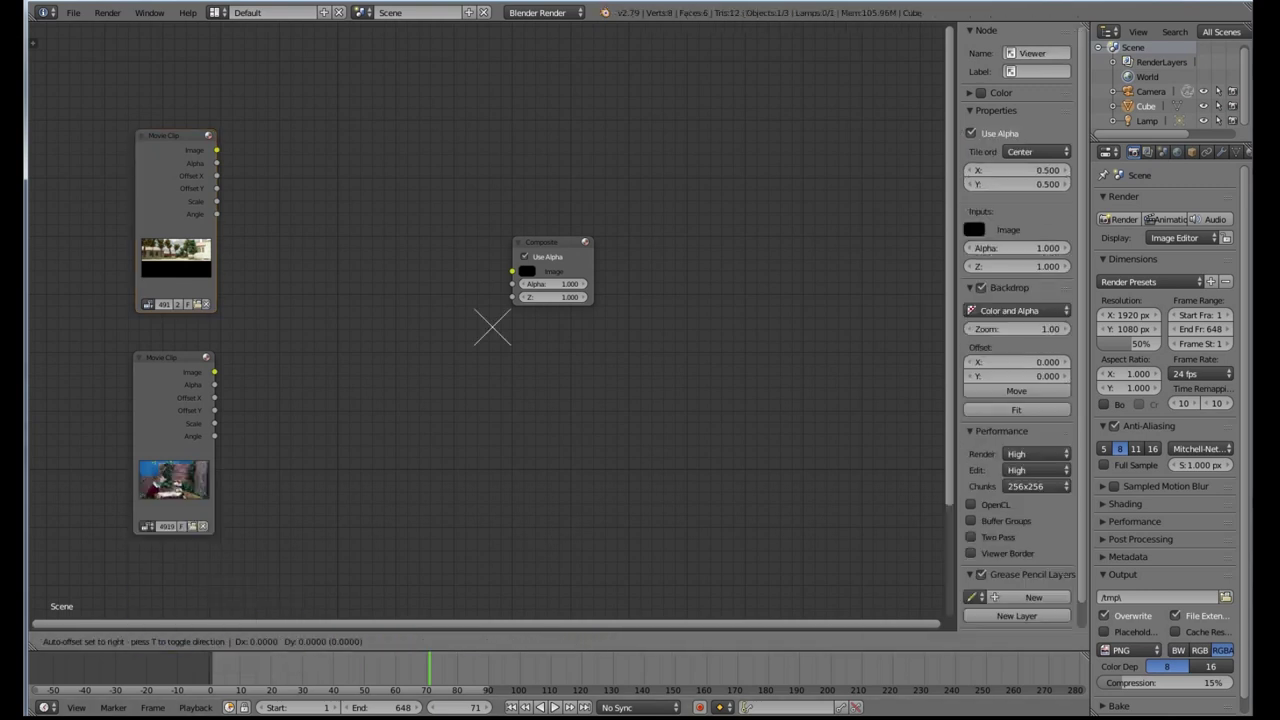
left_click(508, 353)
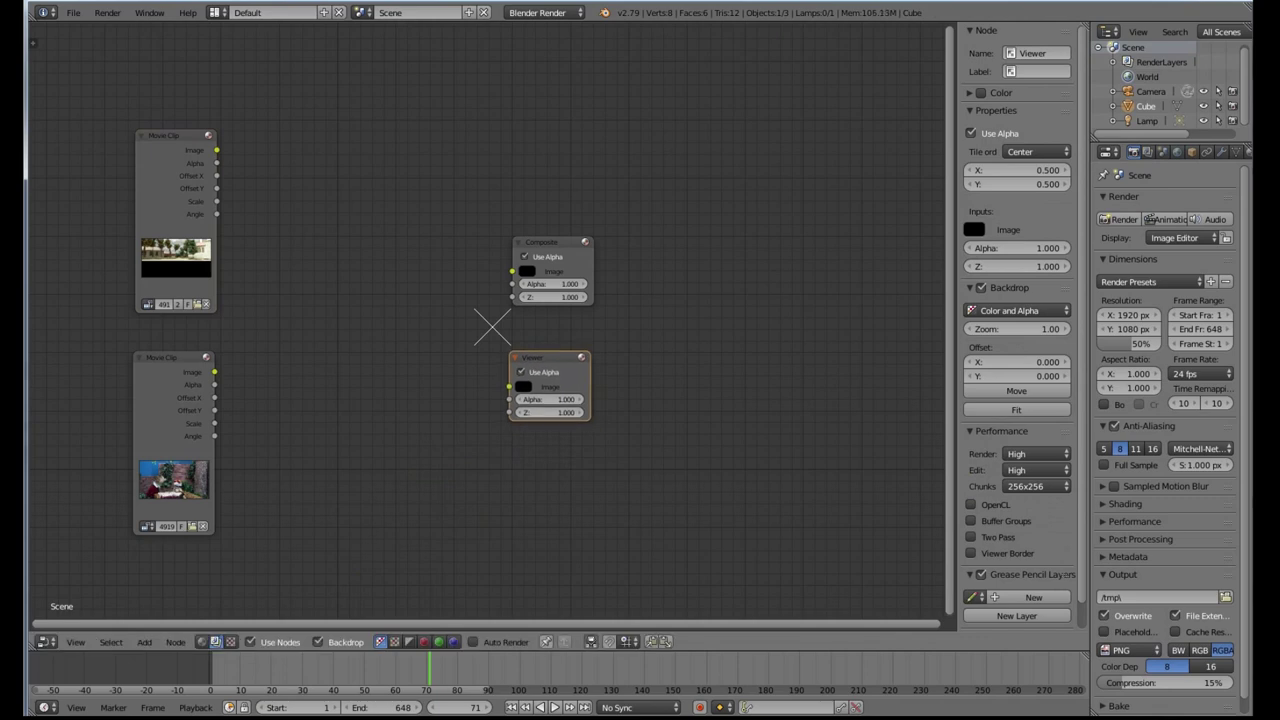
left_click_drag(214, 372, 509, 386)
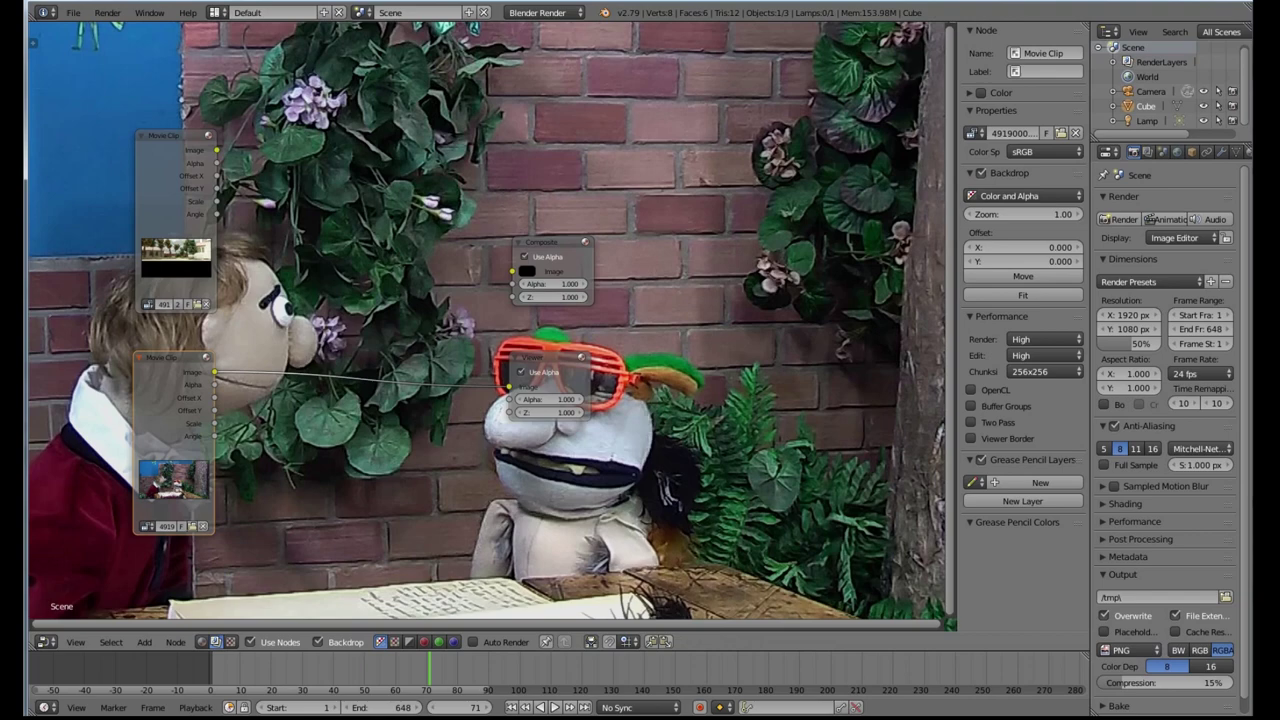
key("v")
key("v")
key("v")
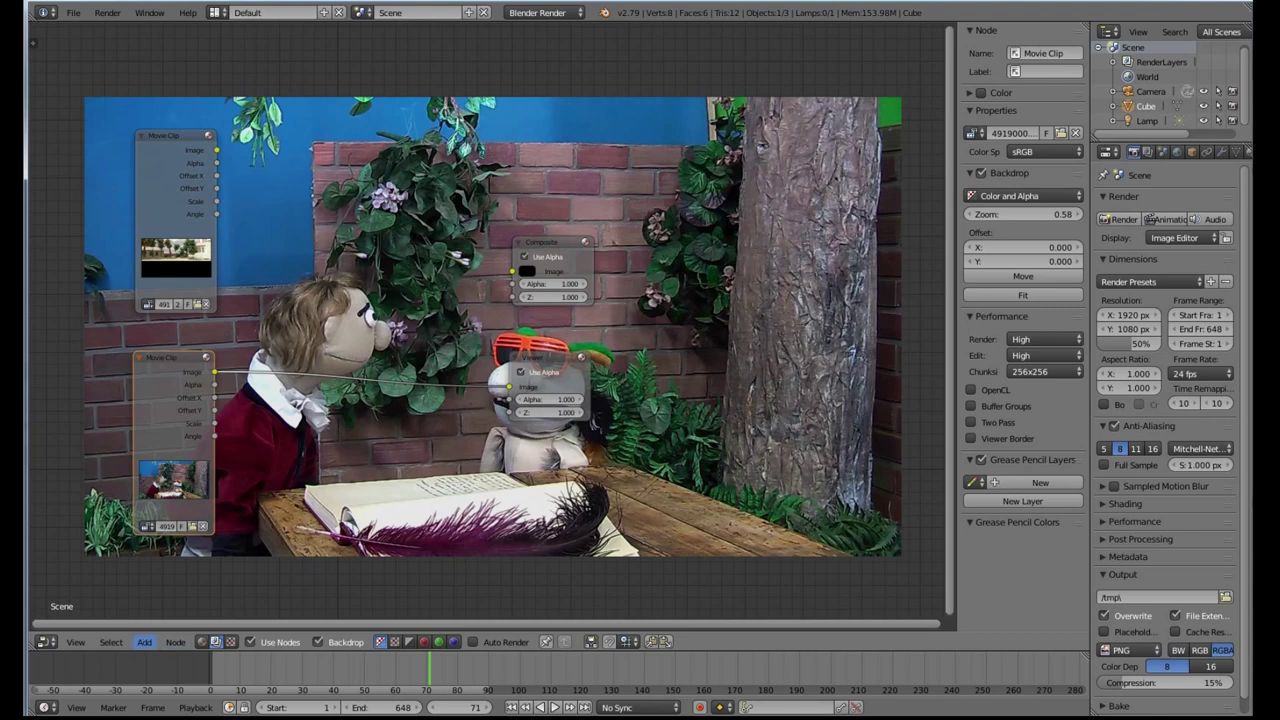
Step: Insert a Mix node between the puppet clip and the Viewer, using its second image input, and shift Viewer and Composite right
left_click(144, 642)
mouse_move(165, 610)
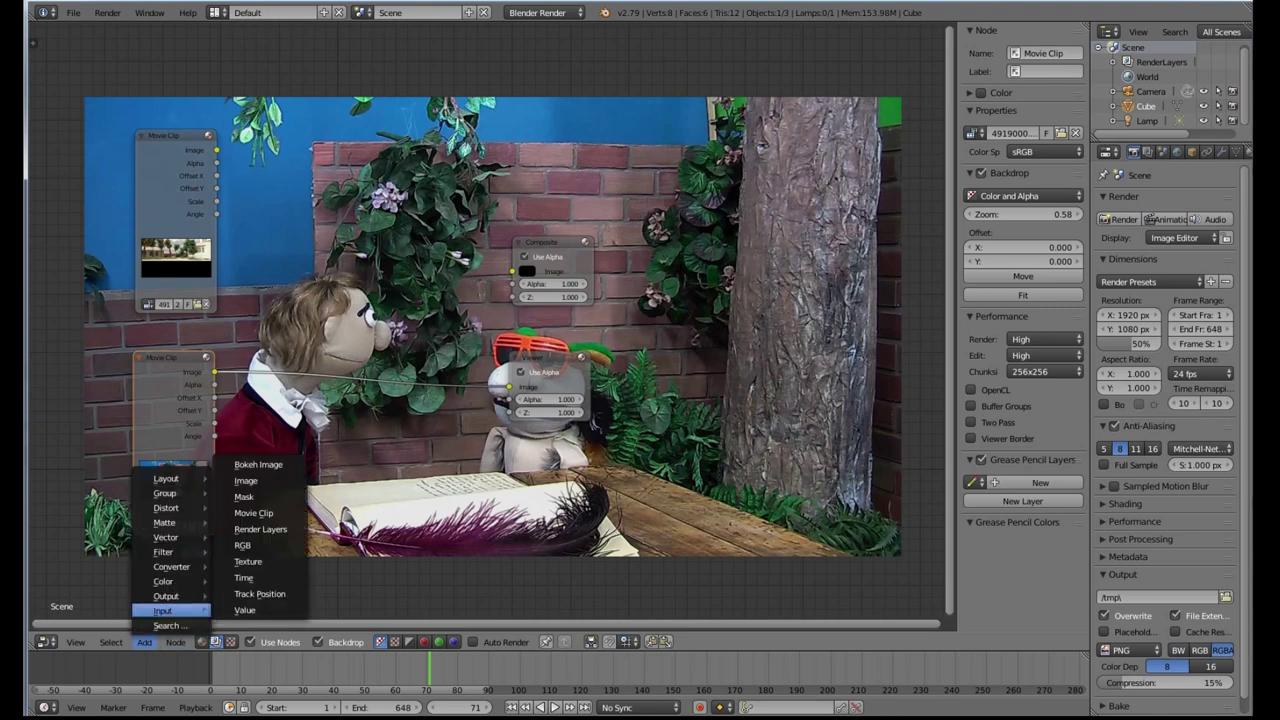
mouse_move(163, 581)
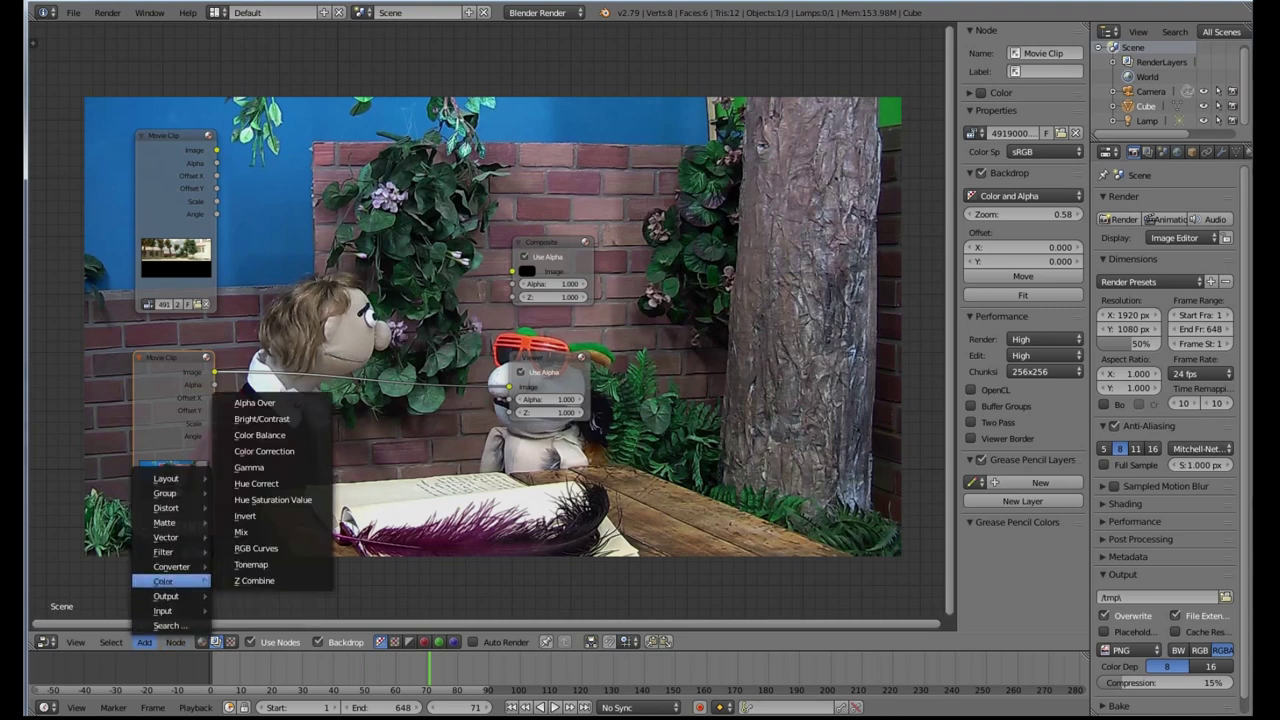
left_click(241, 532)
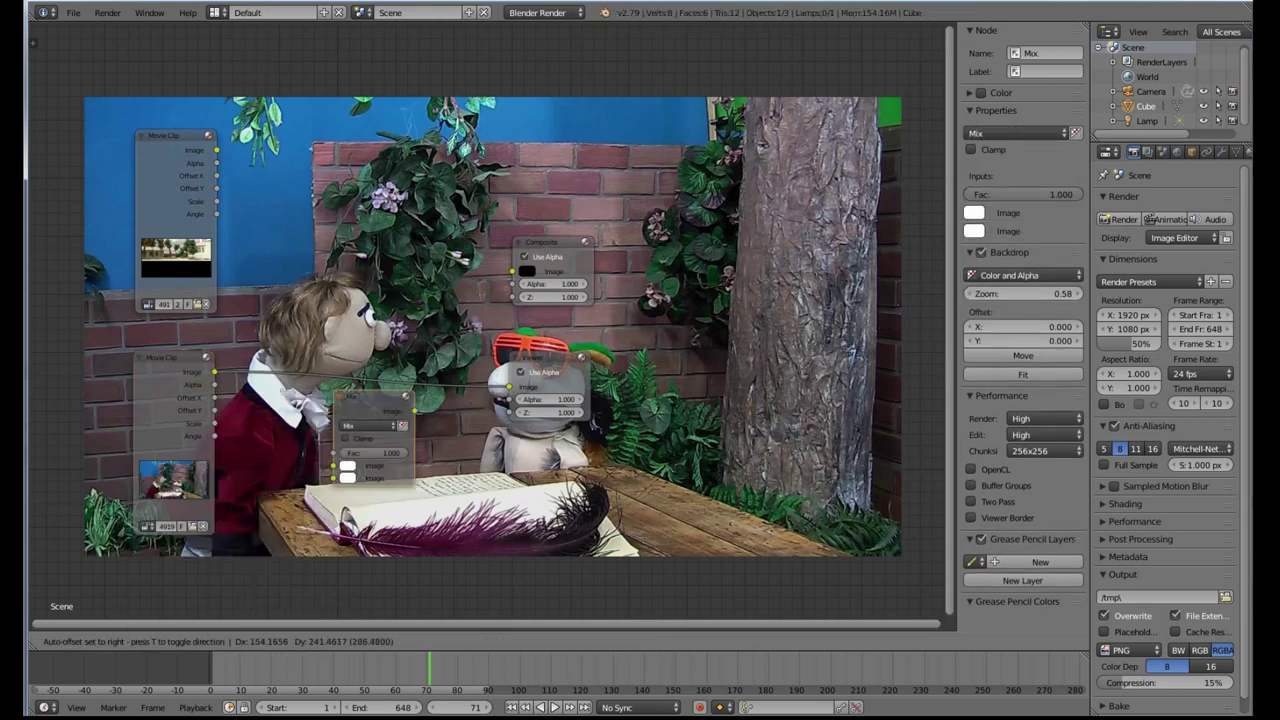
left_click(336, 322)
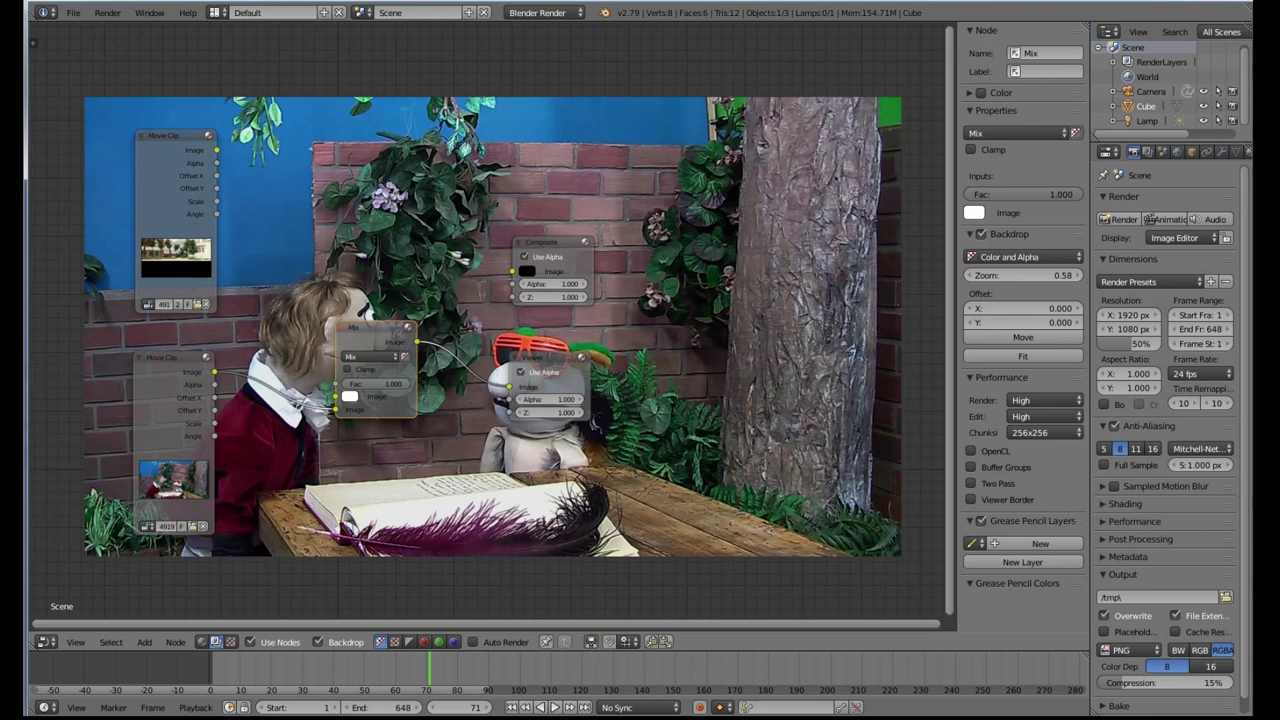
left_click_drag(548, 358, 608, 347)
left_click_drag(550, 243, 666, 244)
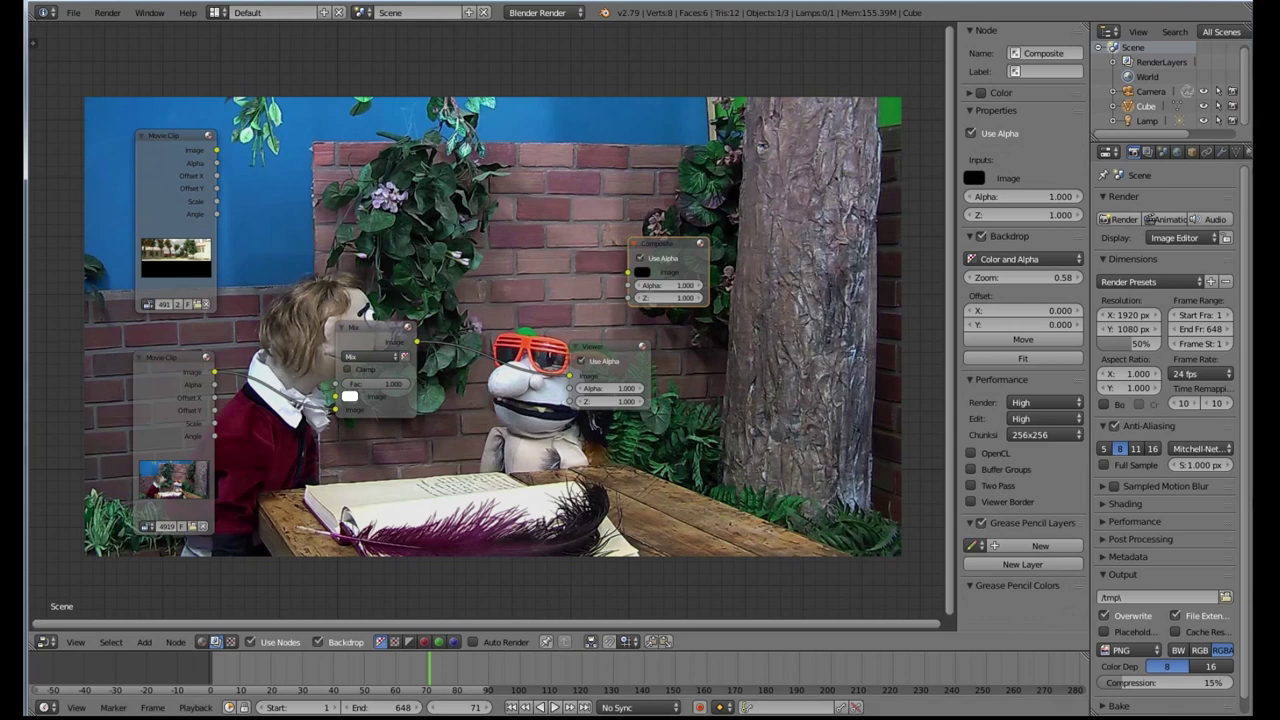
Step: Add an Image input node and place it above the fondo Movie Clip node
left_click(144, 642)
mouse_move(165, 611)
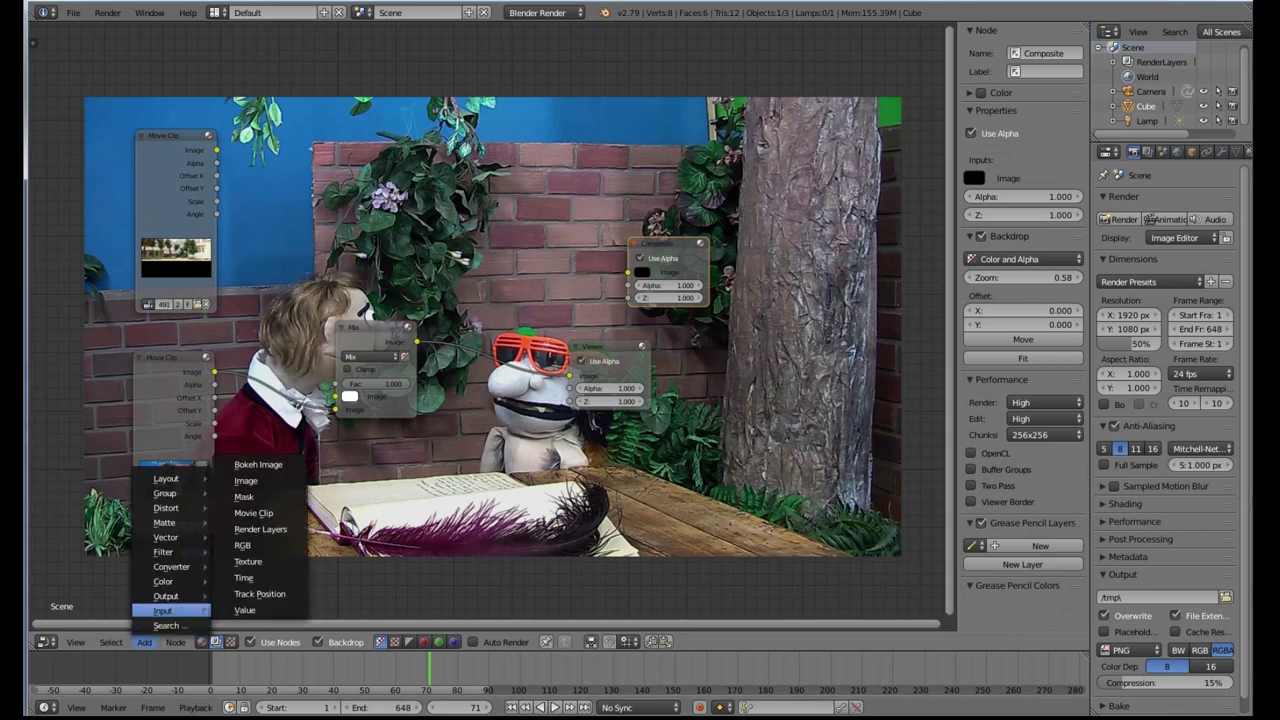
left_click(245, 480)
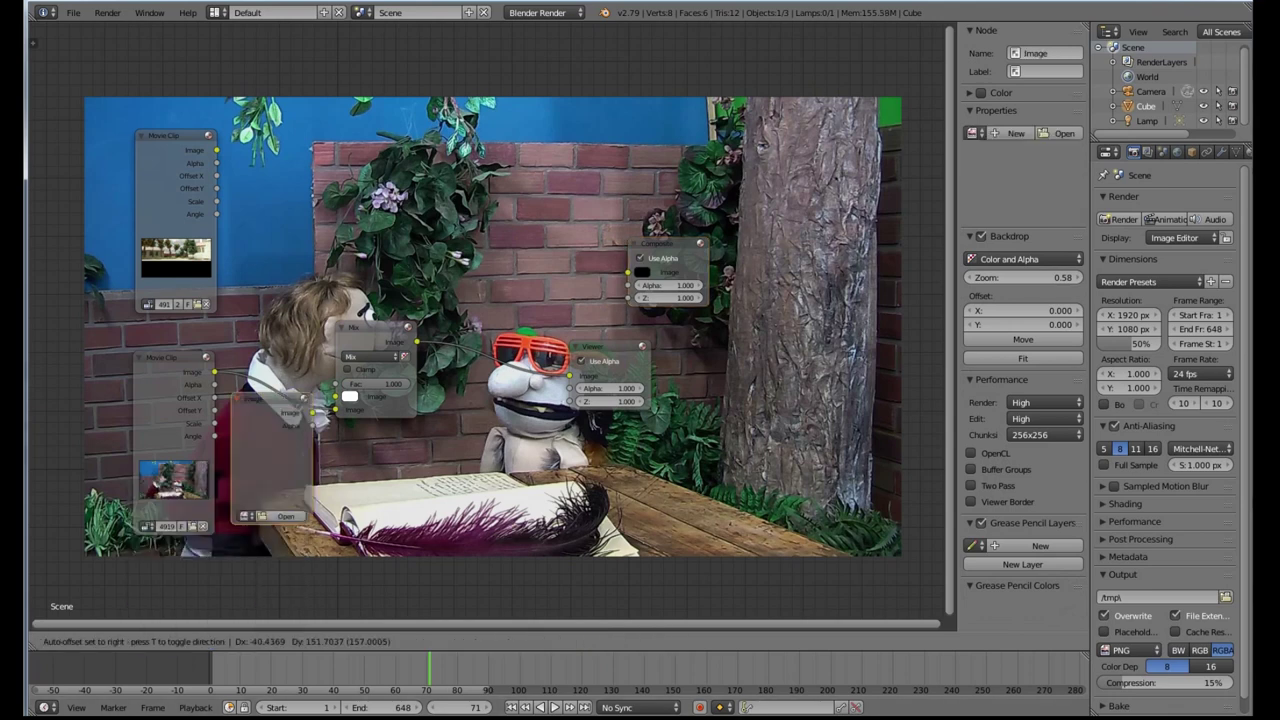
left_click(142, 28)
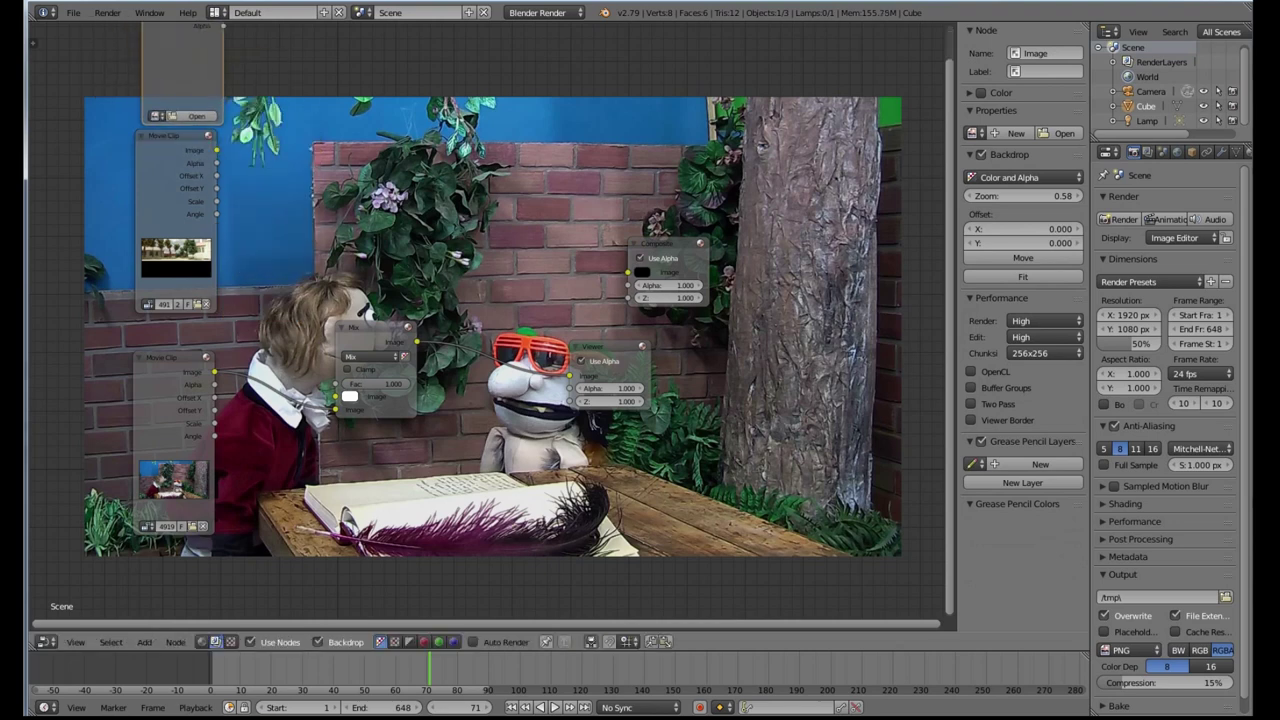
left_click_drag(178, 68, 175, 102)
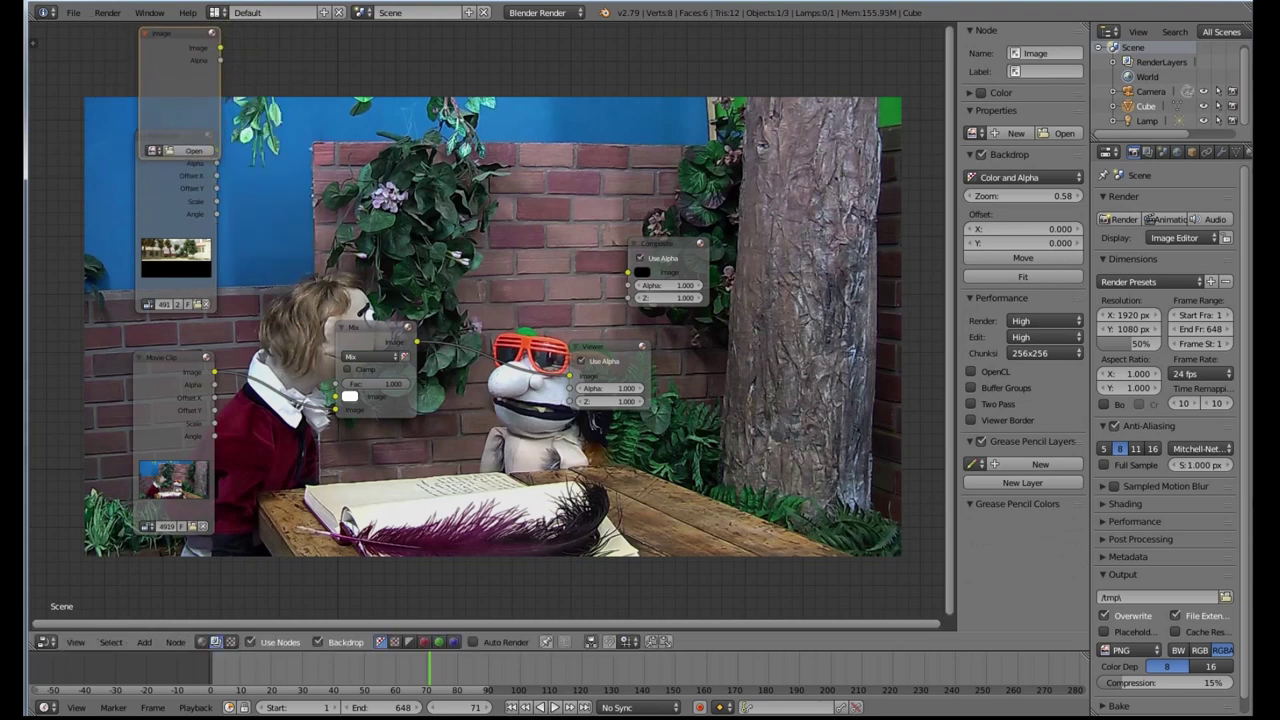
middle_click_drag(175, 102, 147, 215)
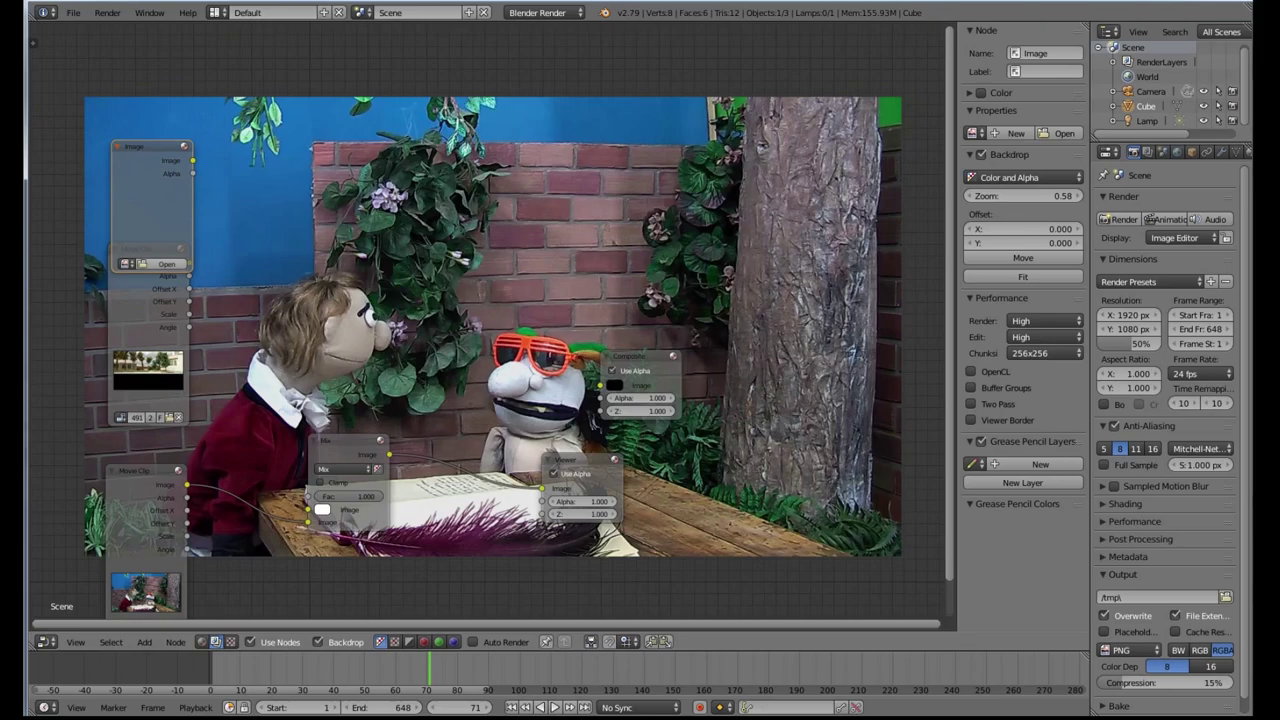
Step: Load 4919mask.png from the 4919shot folder into the new Image node
left_click(166, 264)
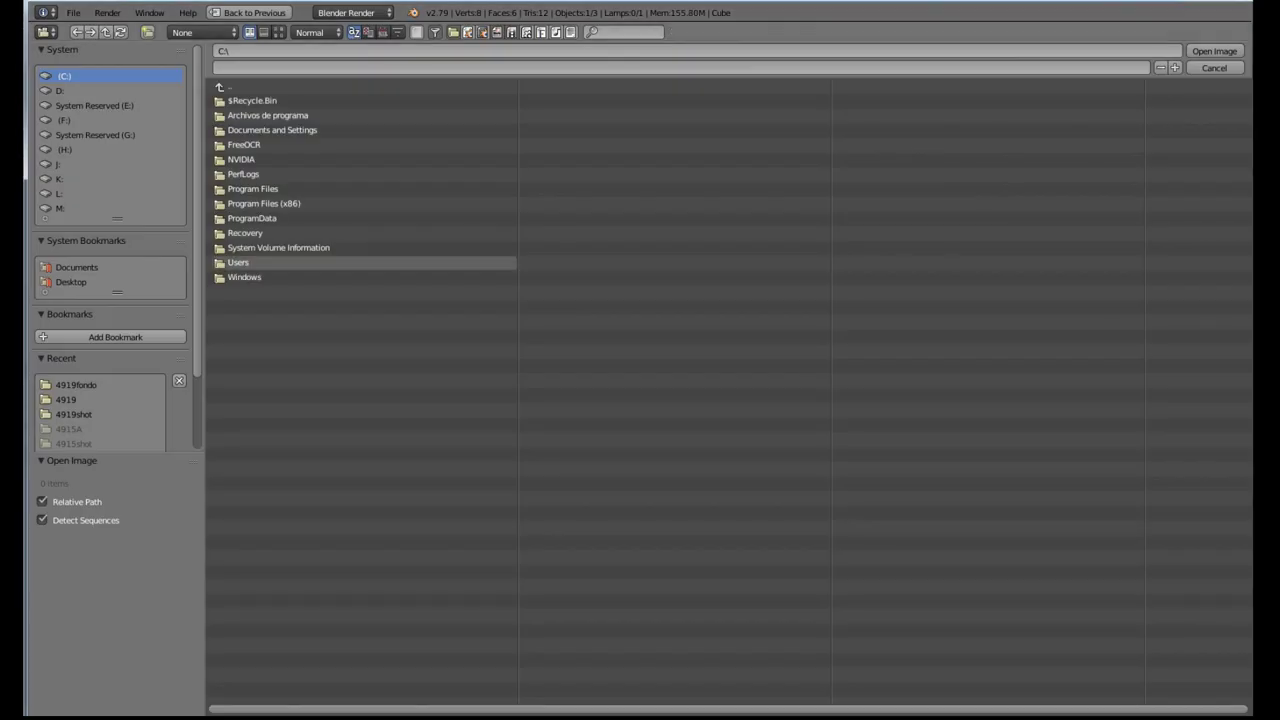
left_click(78, 385)
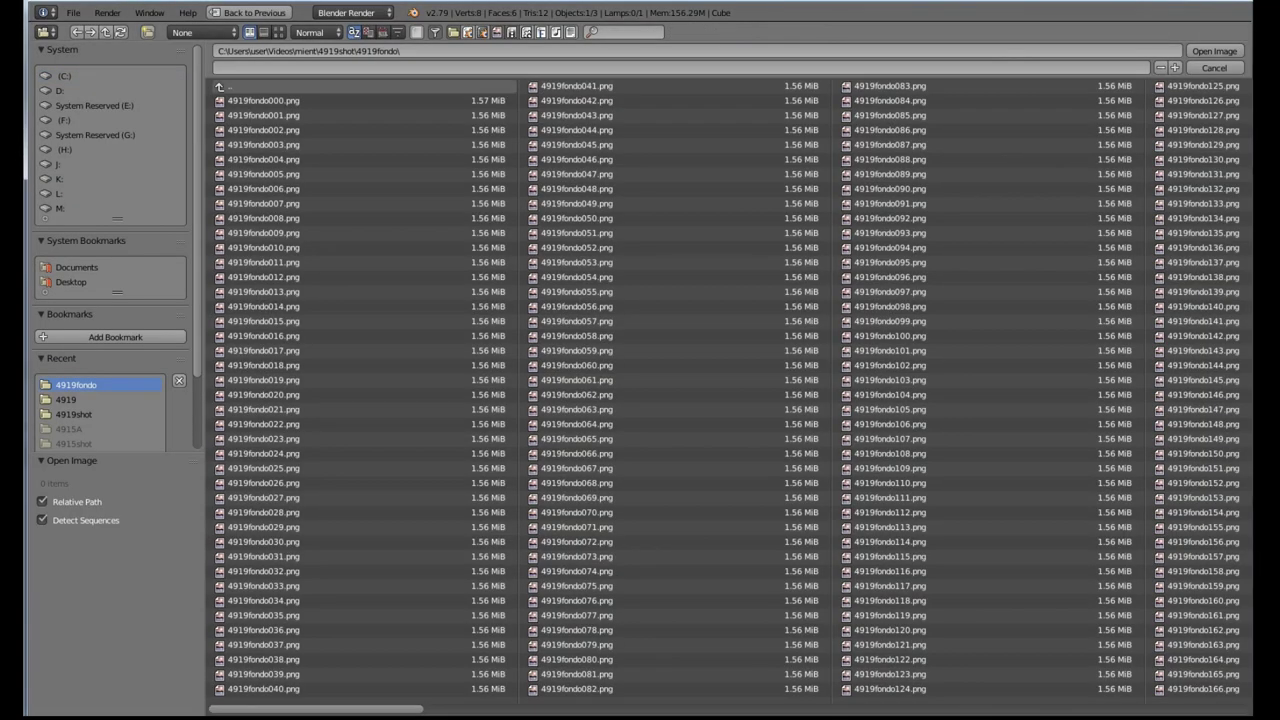
left_click(232, 88)
left_click(256, 131)
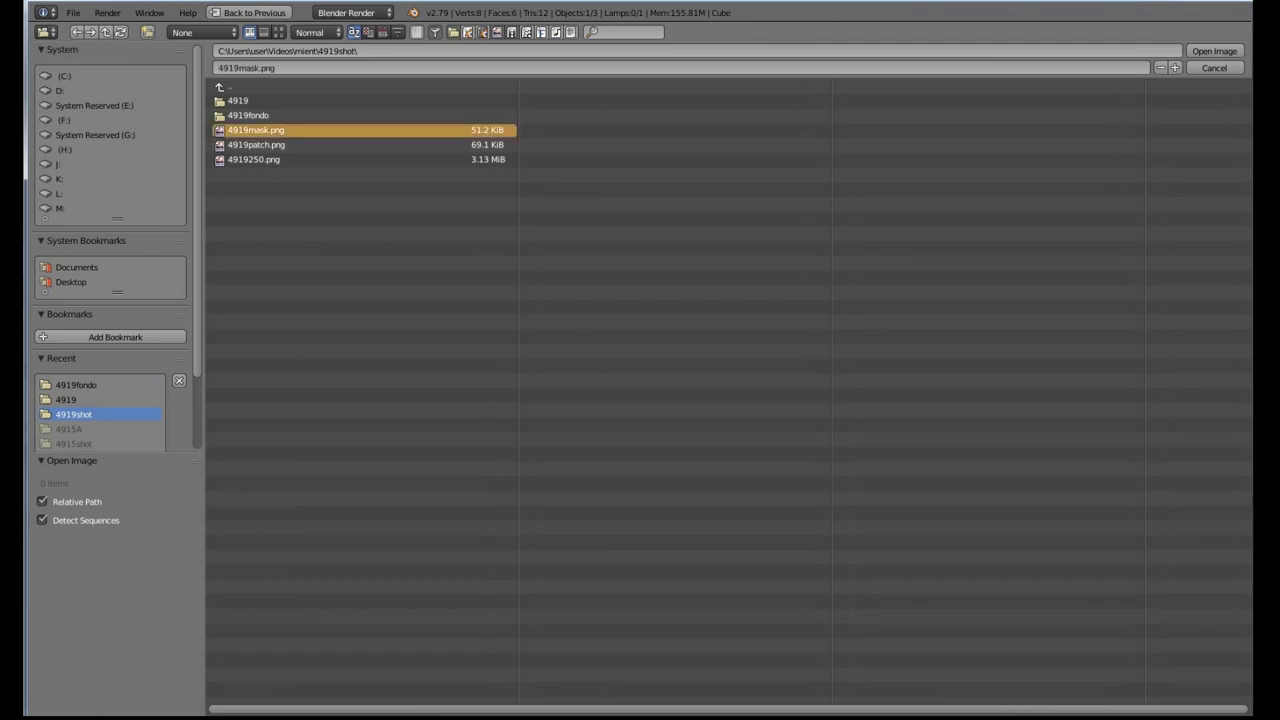
left_click(1214, 51)
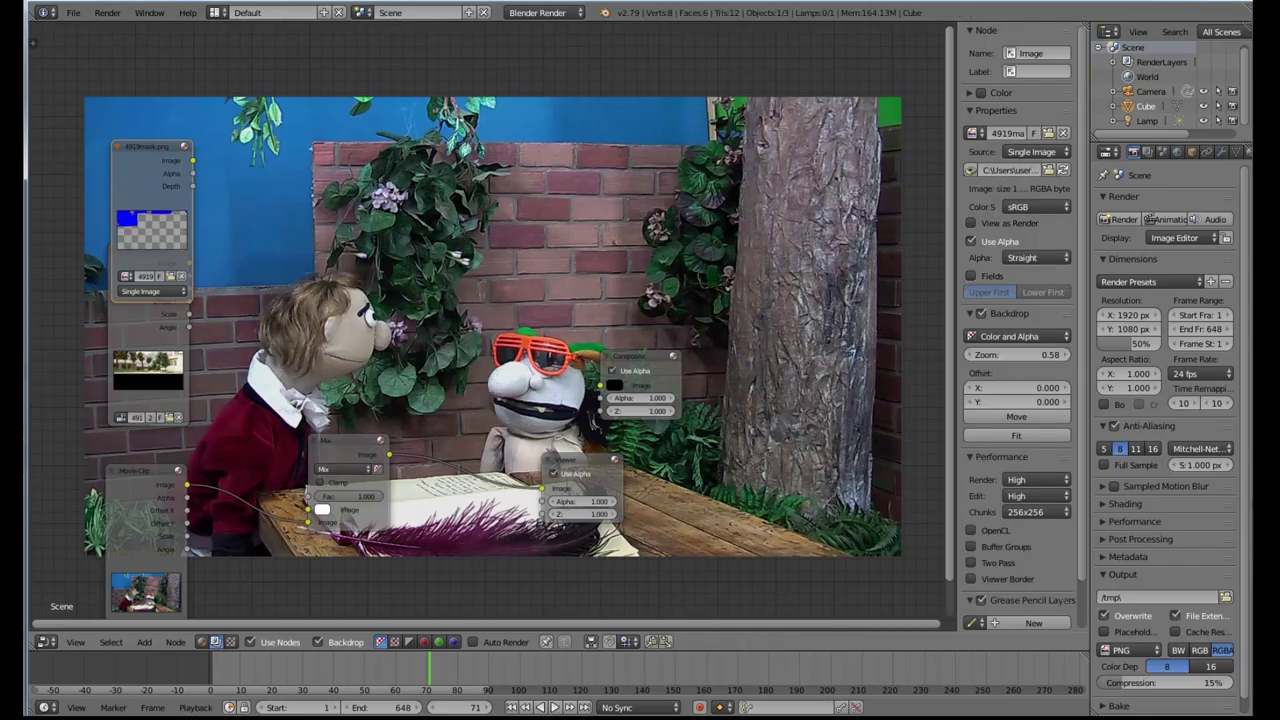
Step: Connect the mask's alpha to the Mix factor and the fondo clip's image to its second image input, then preview the playback
left_click_drag(192, 173, 308, 497)
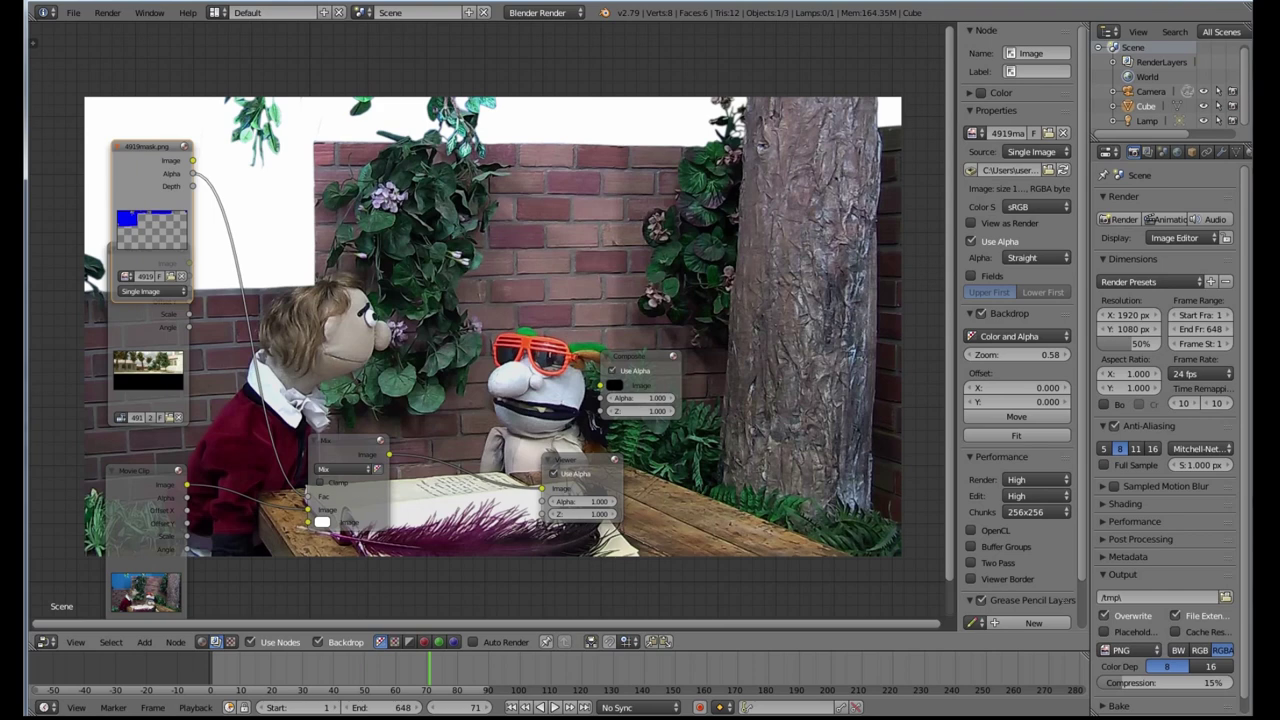
left_click_drag(150, 147, 141, 72)
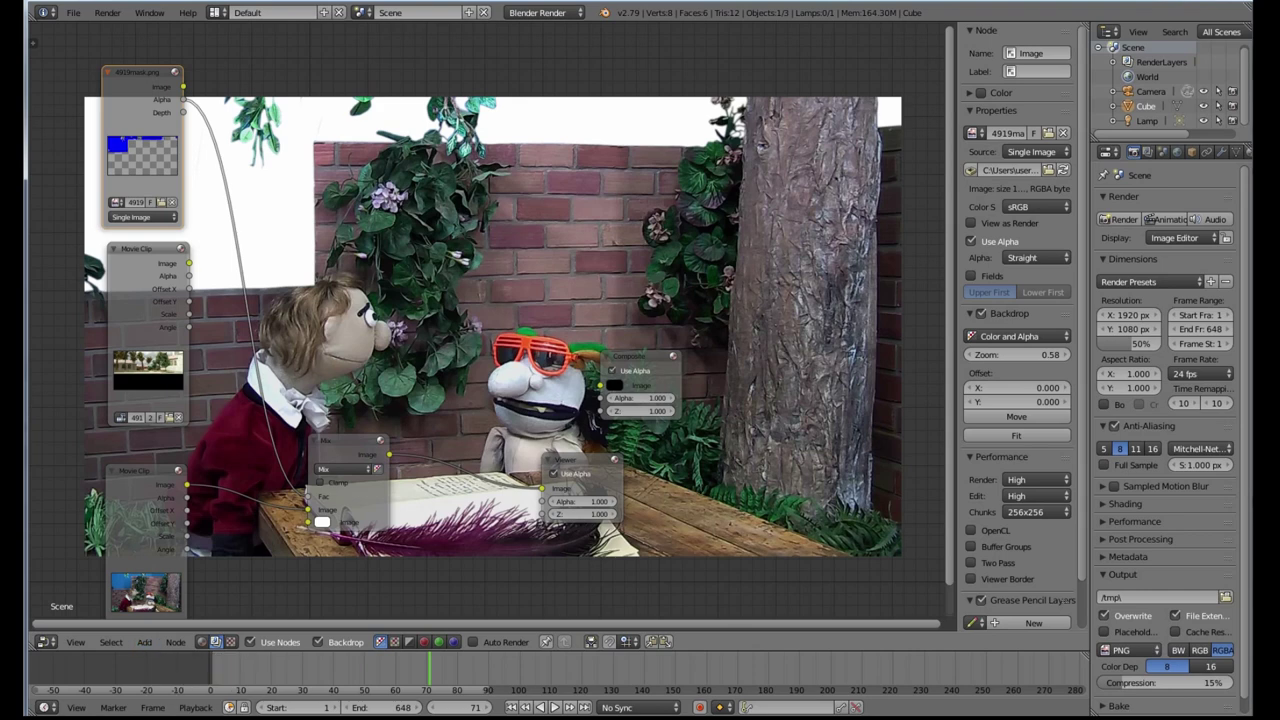
left_click_drag(189, 264, 310, 521)
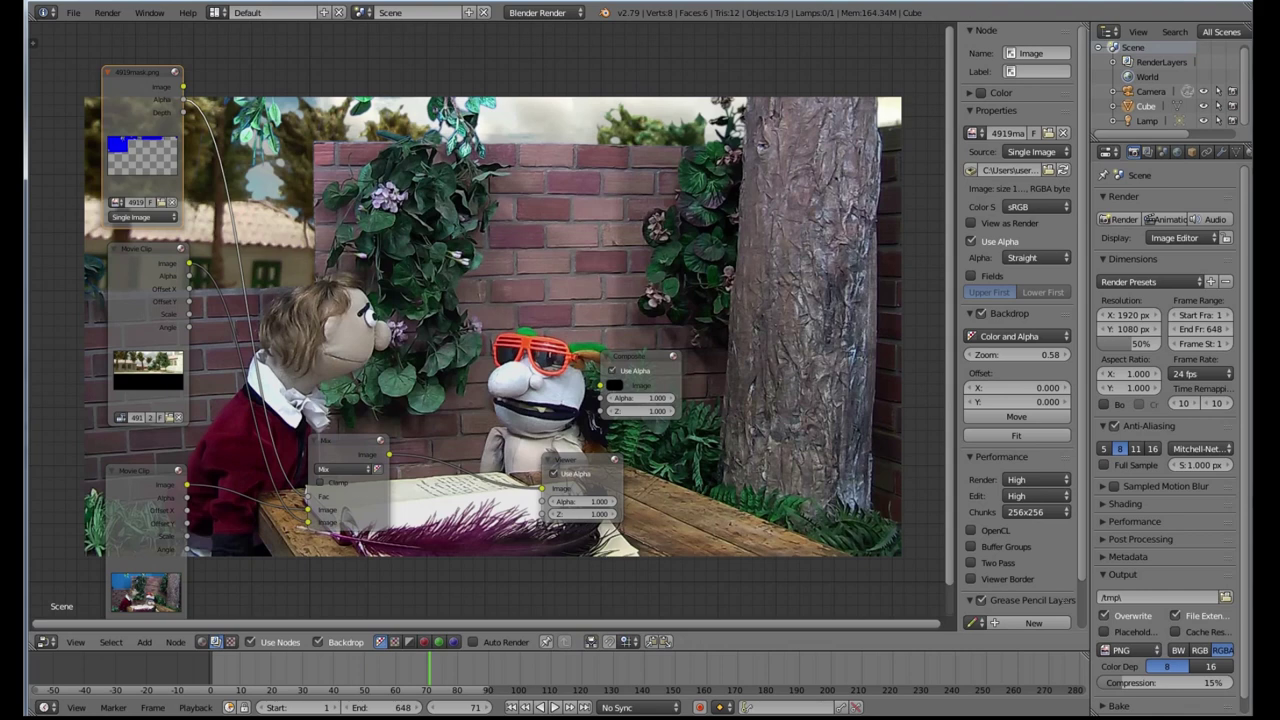
left_click_drag(140, 73, 127, 55)
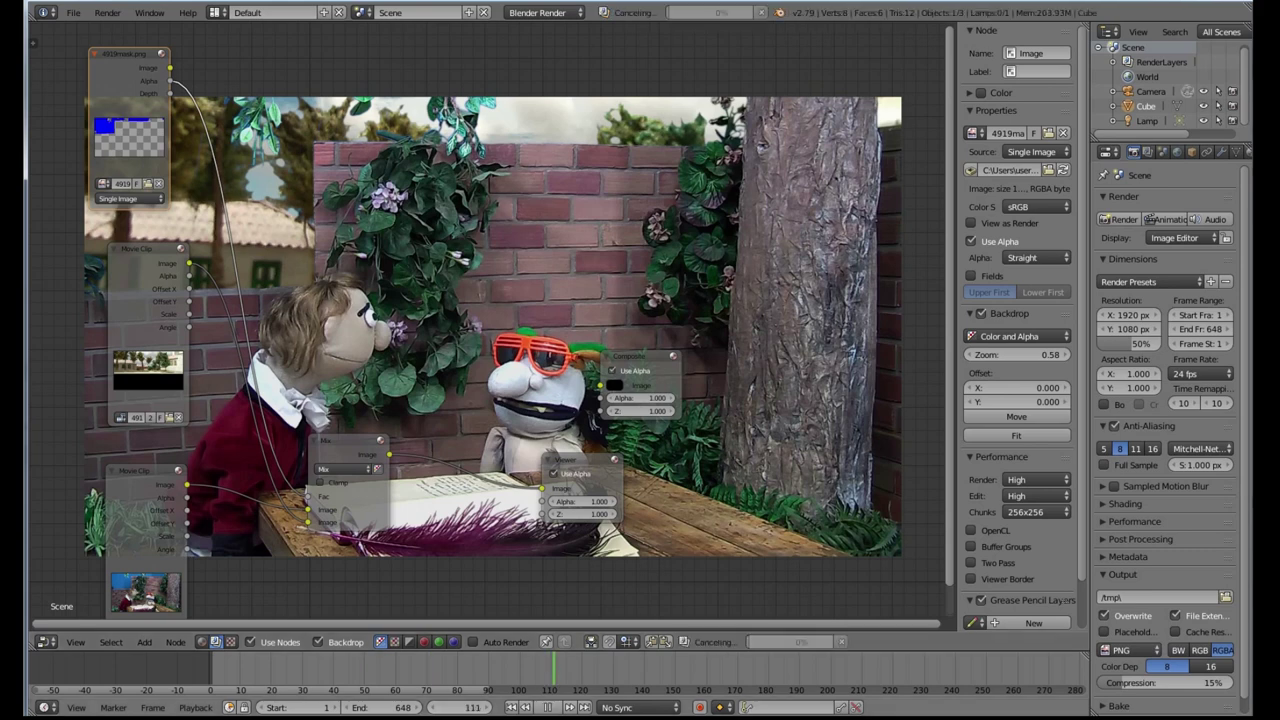
key("alt+a")
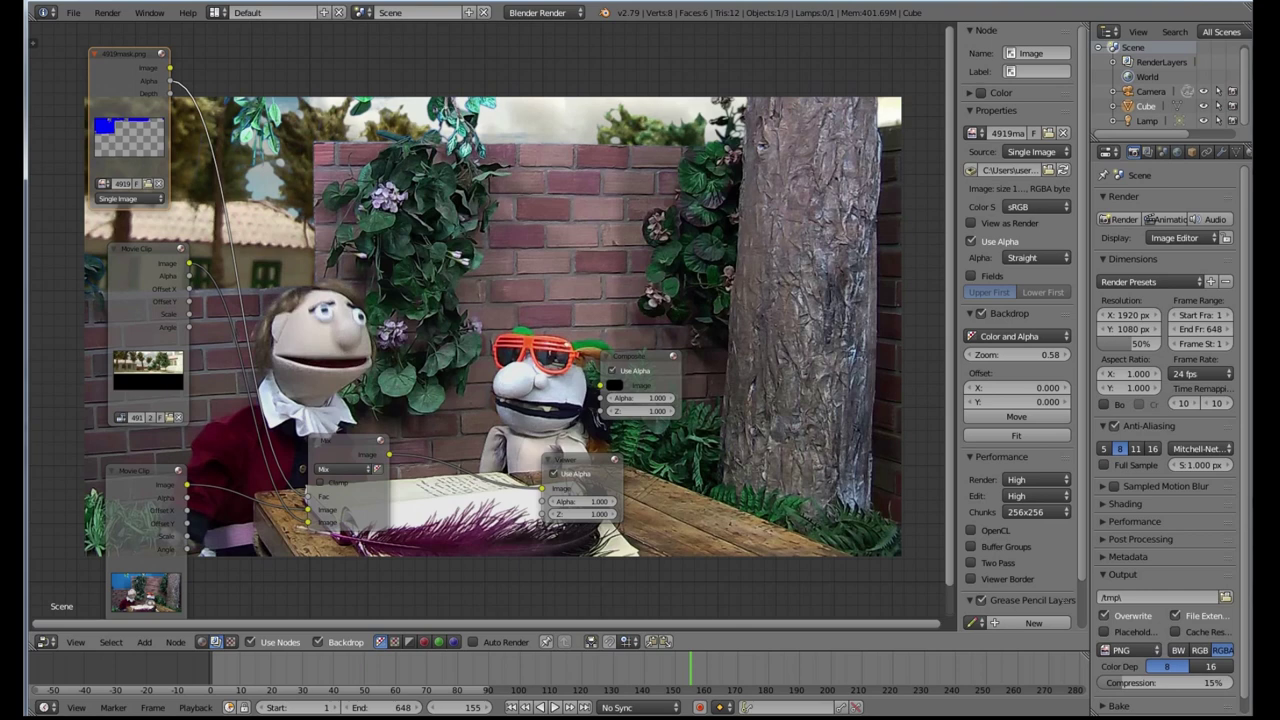
Step: Space Composite and Viewer farther away from the Mix node and connect the Mix output to Composite
left_click_drag(642, 358, 675, 290)
left_click_drag(582, 461, 680, 447)
left_click_drag(677, 290, 685, 293)
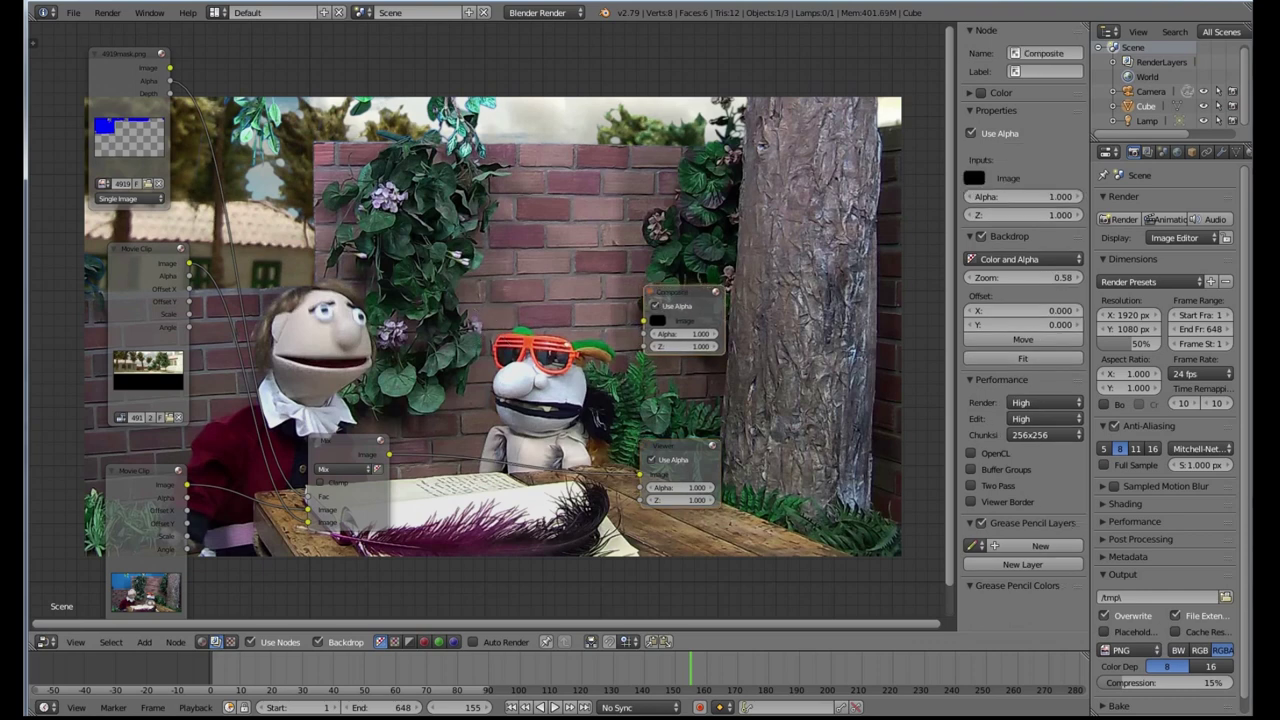
left_click_drag(389, 455, 643, 321)
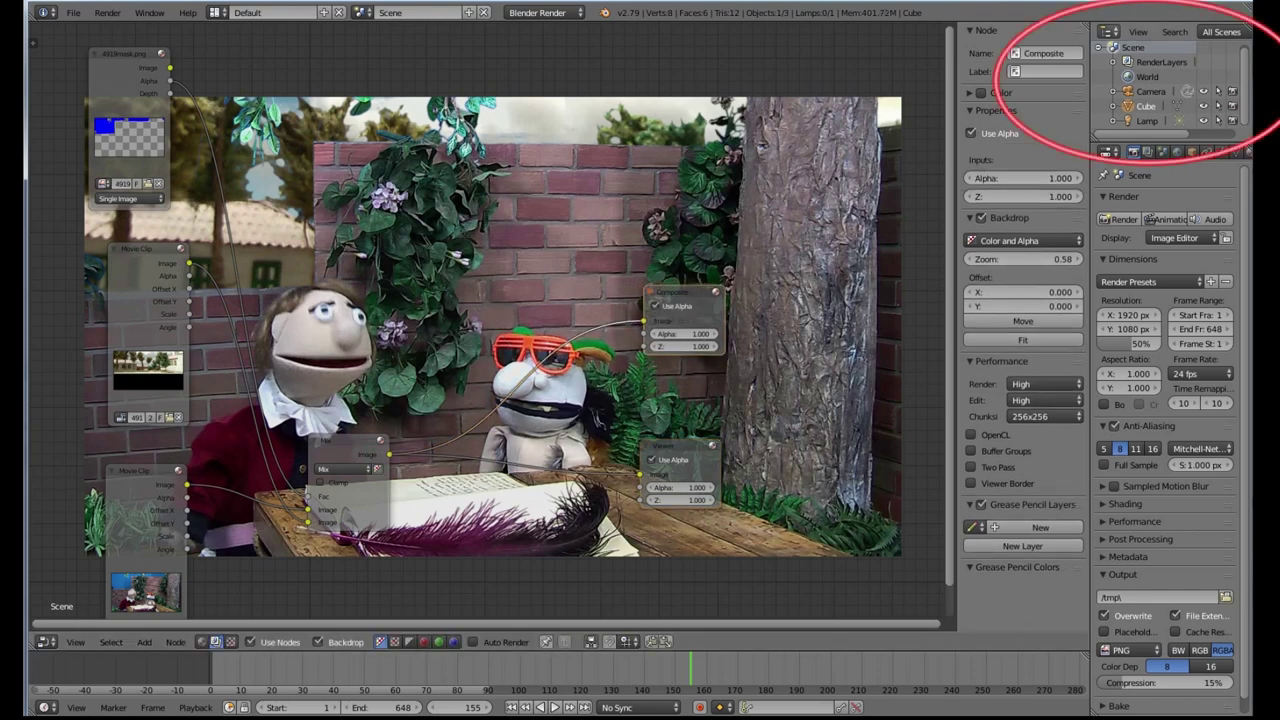
Step: Turn the Outliner area into a second Node Editor, enlarge it in both directions, and hide the node properties sidebars
left_click(1108, 32)
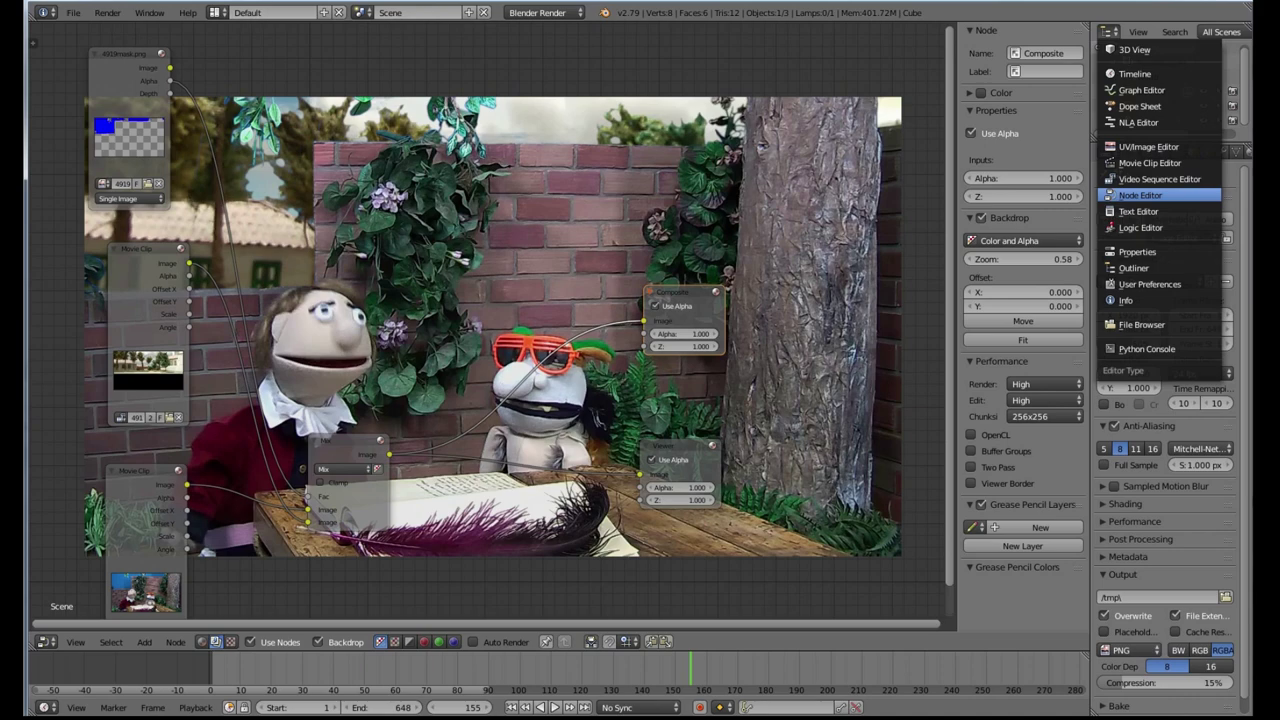
left_click(1140, 195)
key("n")
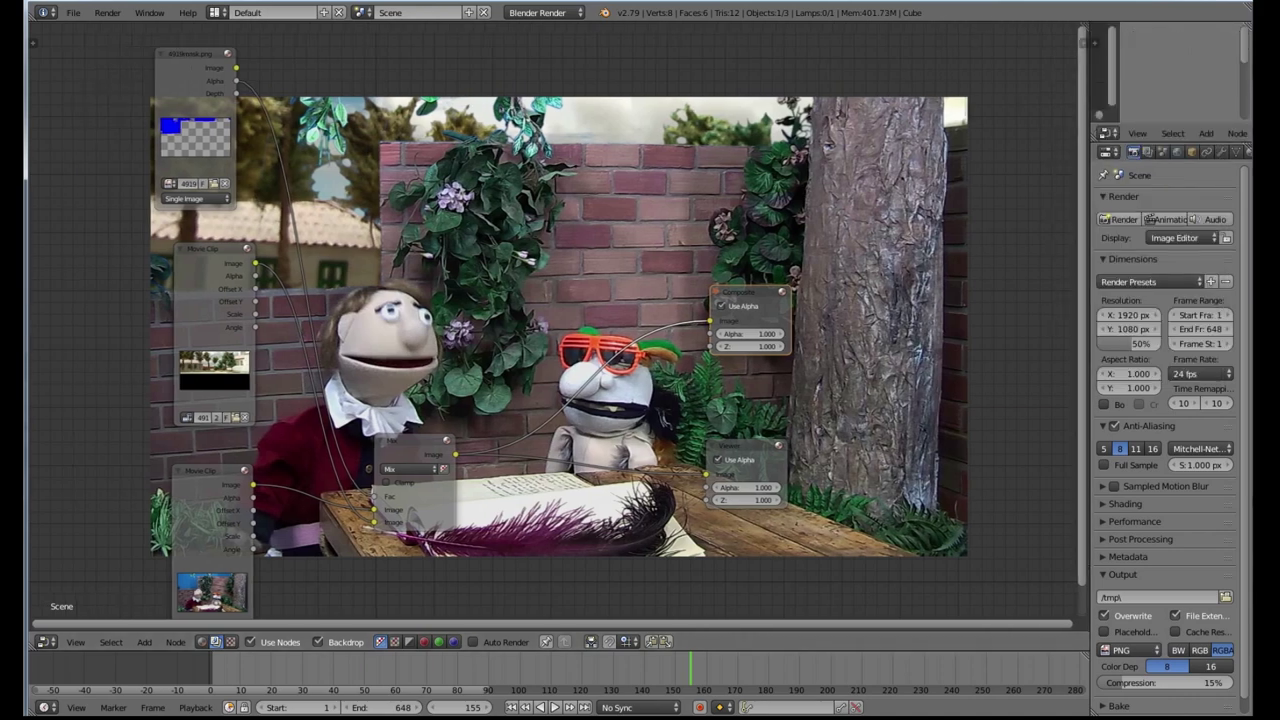
left_click_drag(1085, 42, 815, 42)
left_click_drag(935, 142, 935, 325)
key("n")
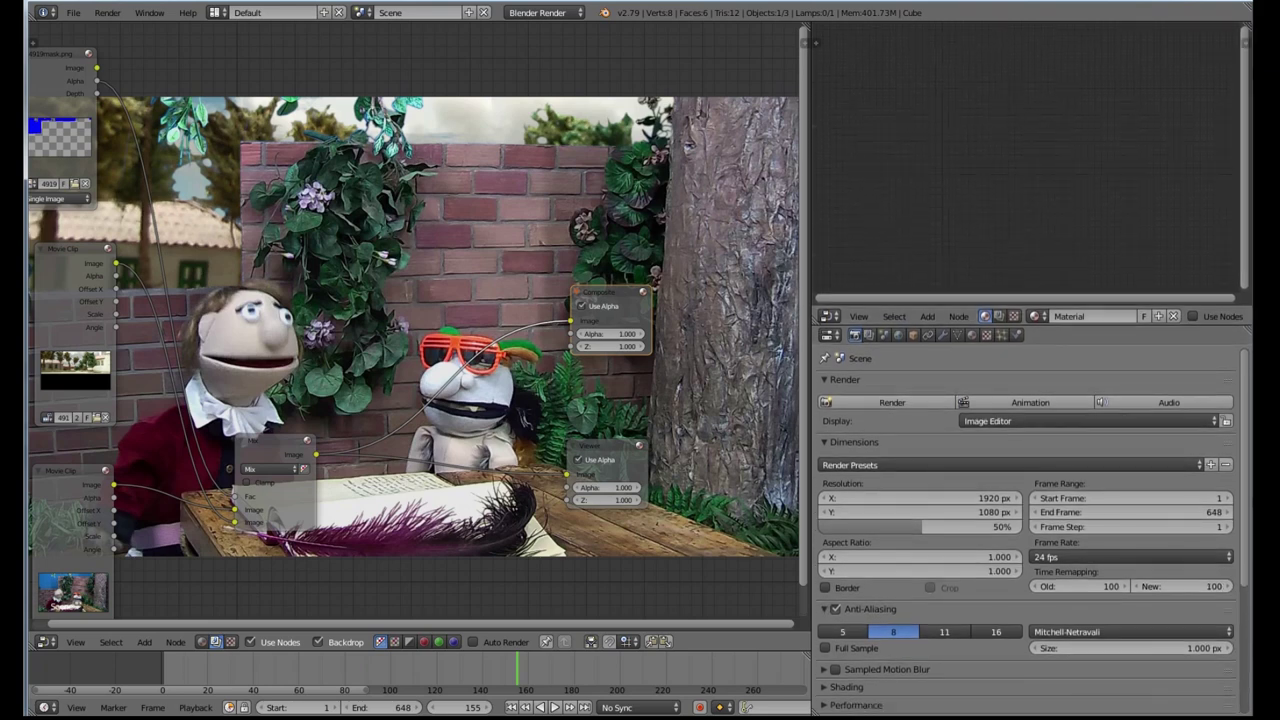
Step: Display the compositing nodes in the second Node Editor with the backdrop enabled and zoomed out
left_click(998, 316)
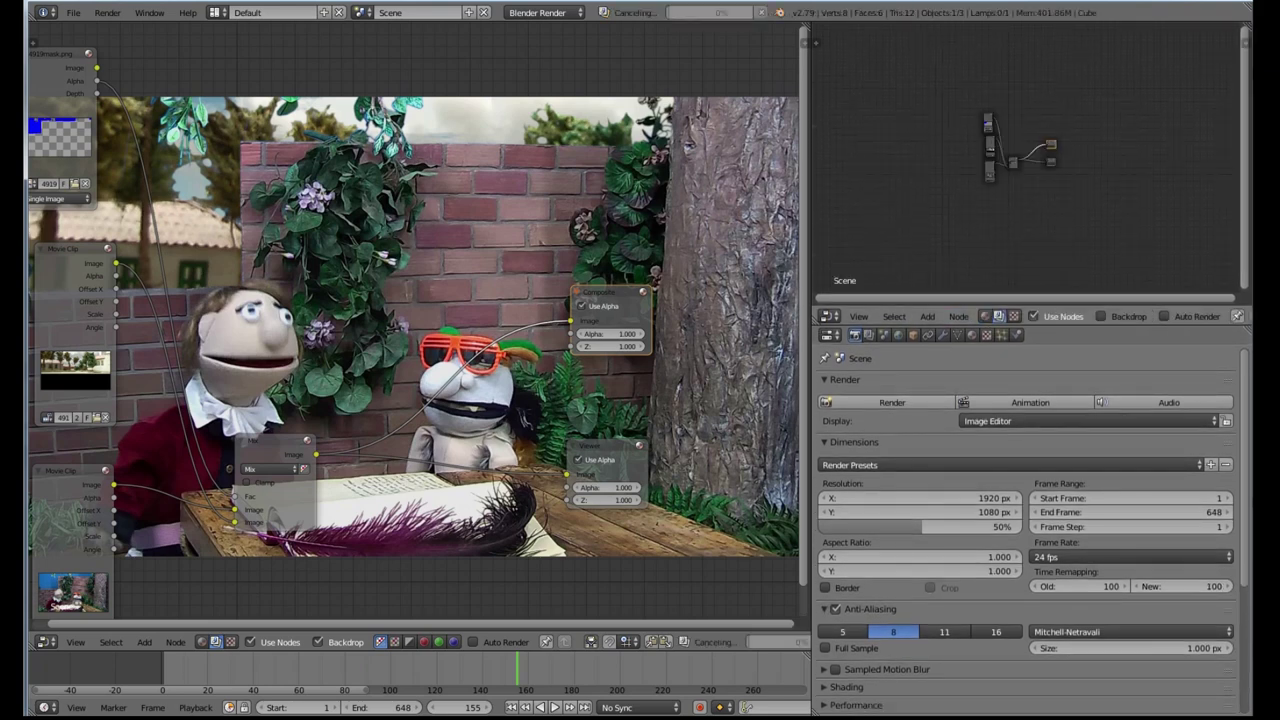
left_click(1101, 316)
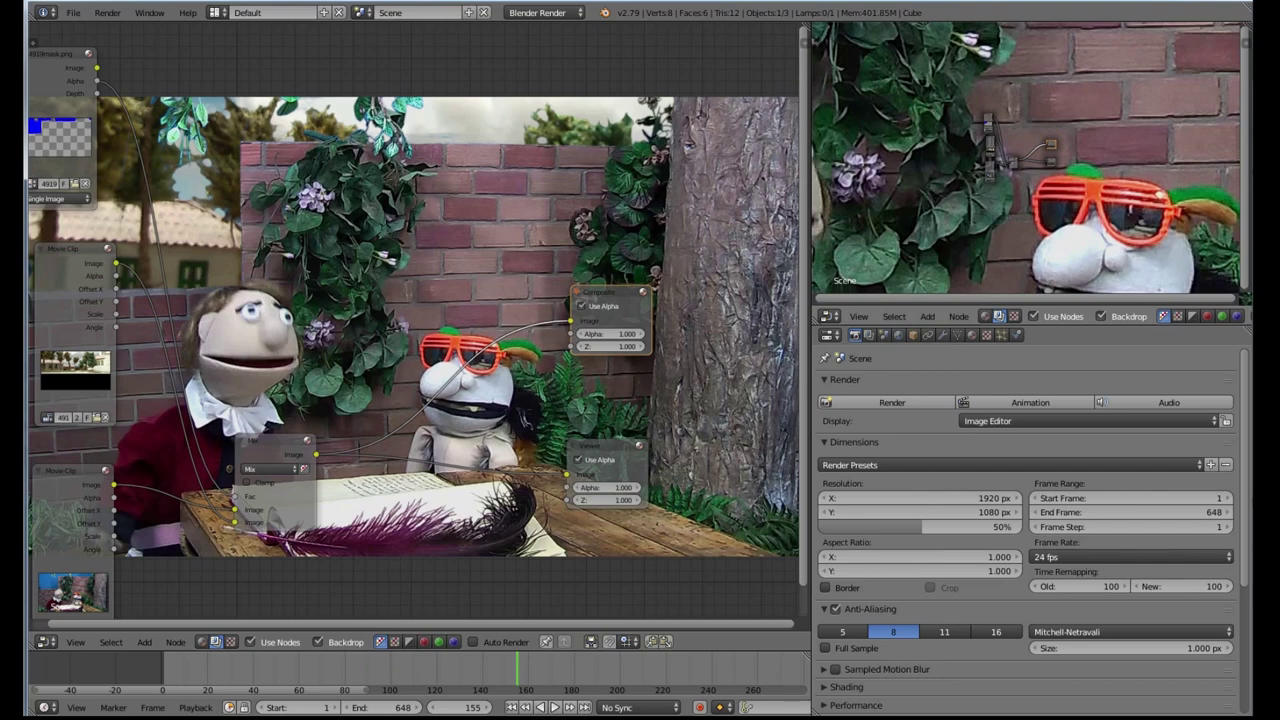
key("v")
key("v")
key("v")
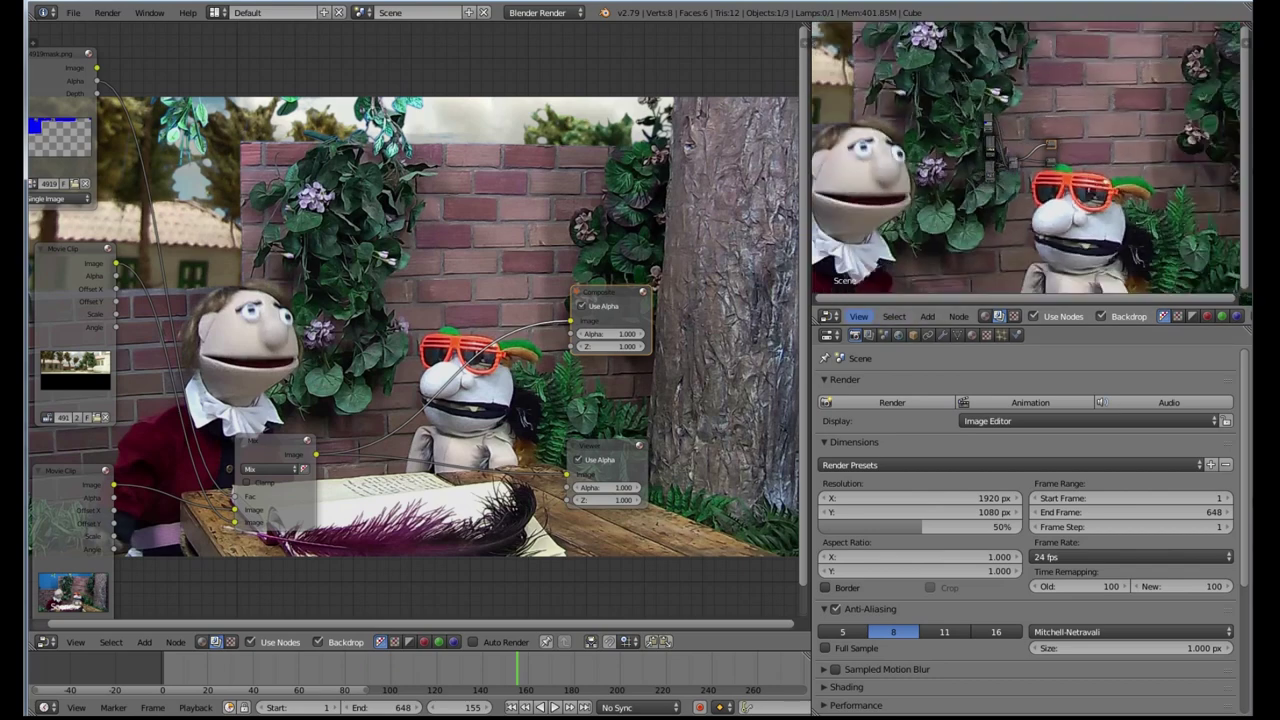
left_click(858, 316)
left_click(895, 191)
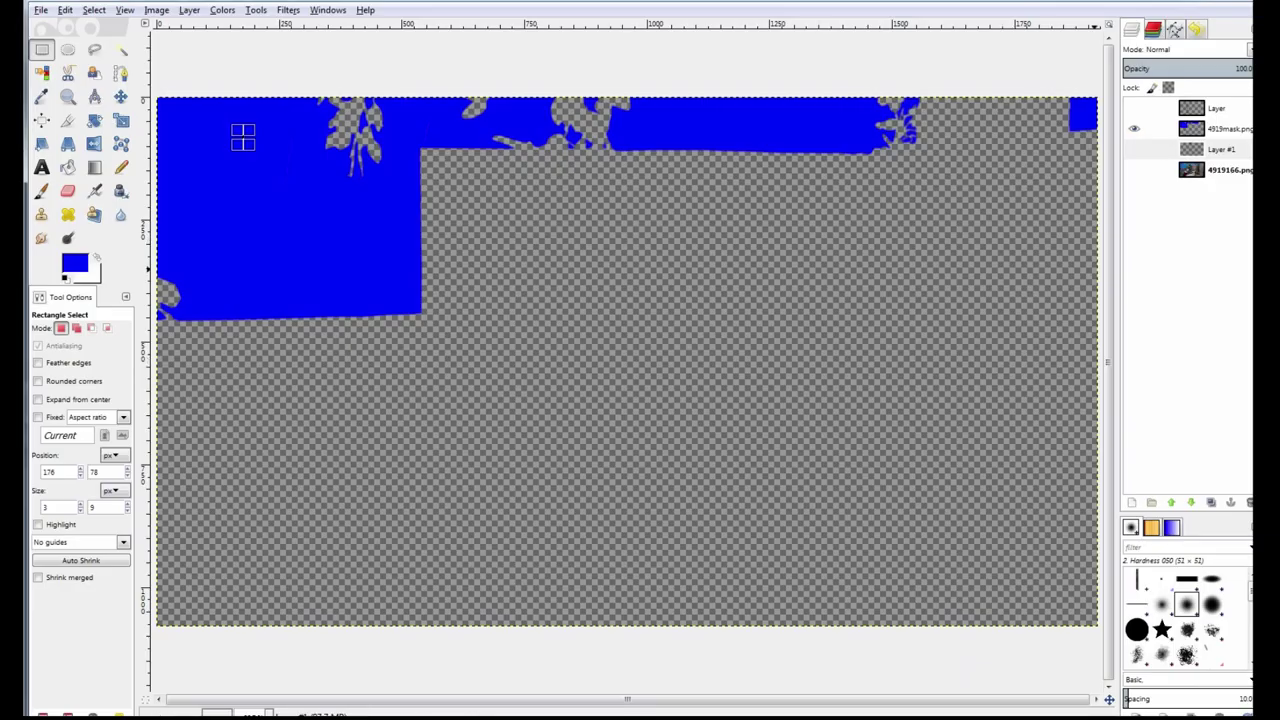
Step: In GIMP, show the 4919166.png layer and add a new transparent 1920 × 1080 px layer above Layer #1
left_click(1133, 170)
left_click(1215, 149)
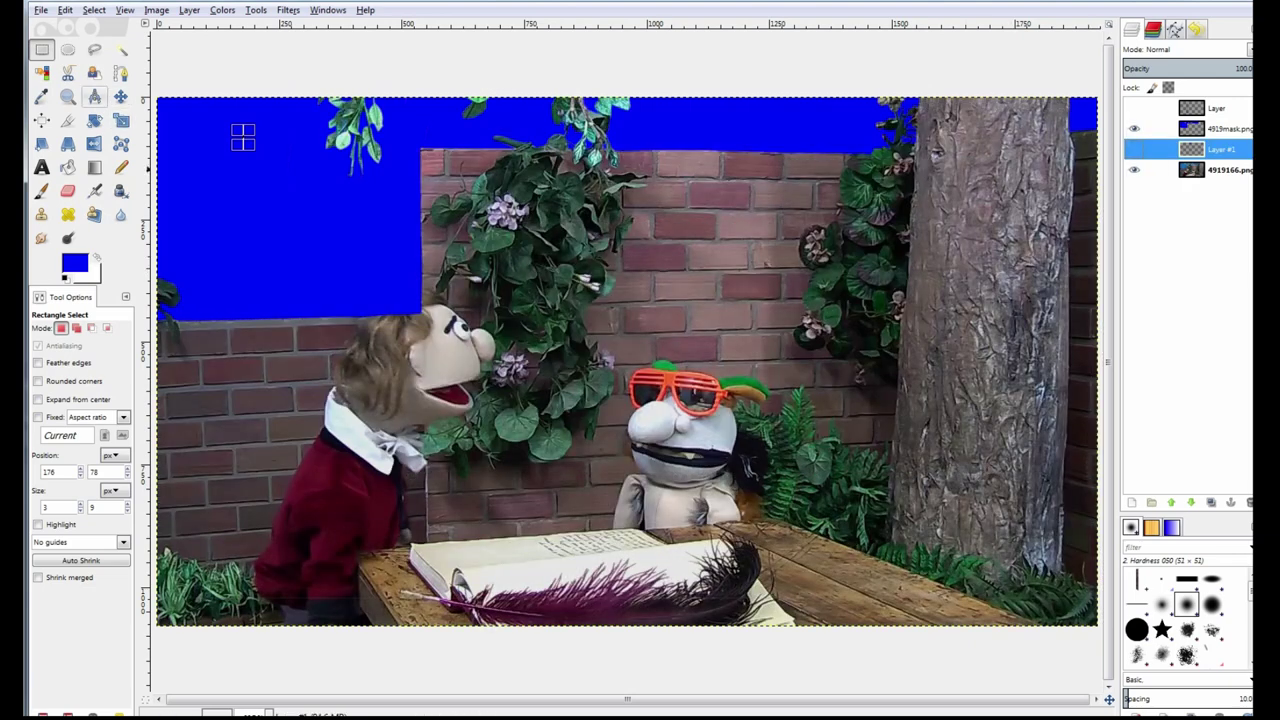
left_click(1132, 502)
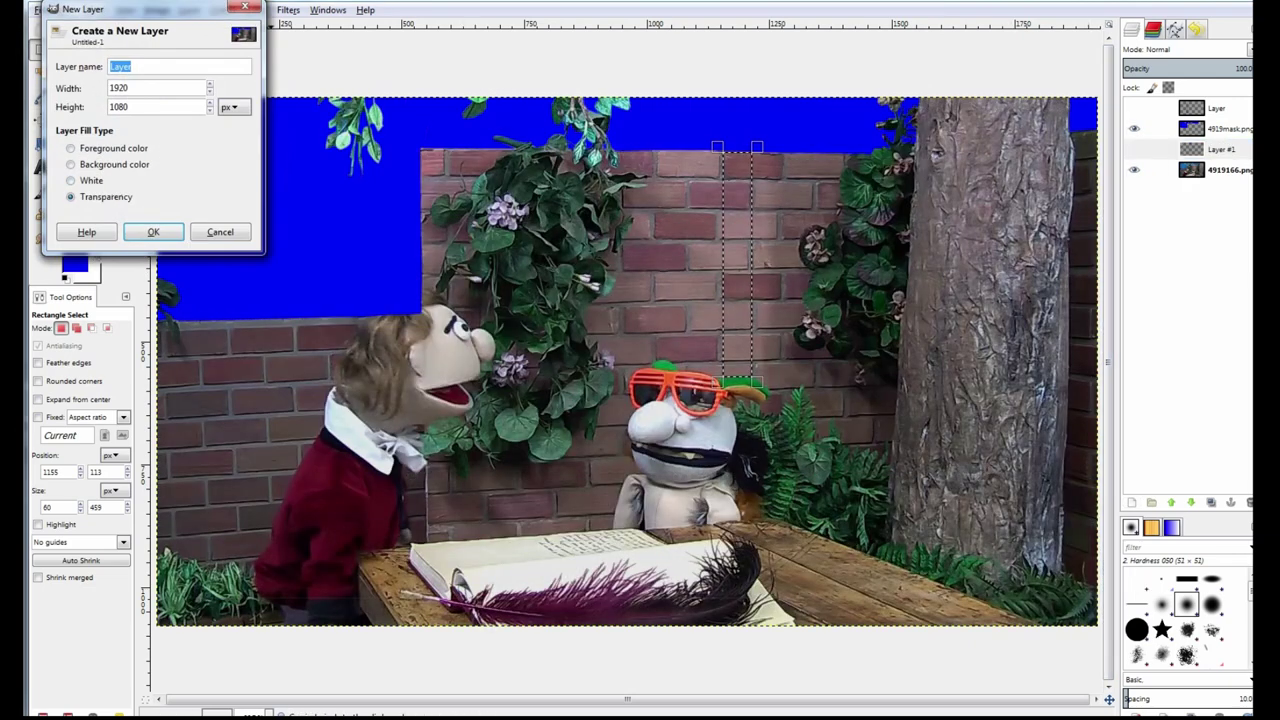
left_click(153, 232)
key("Return")
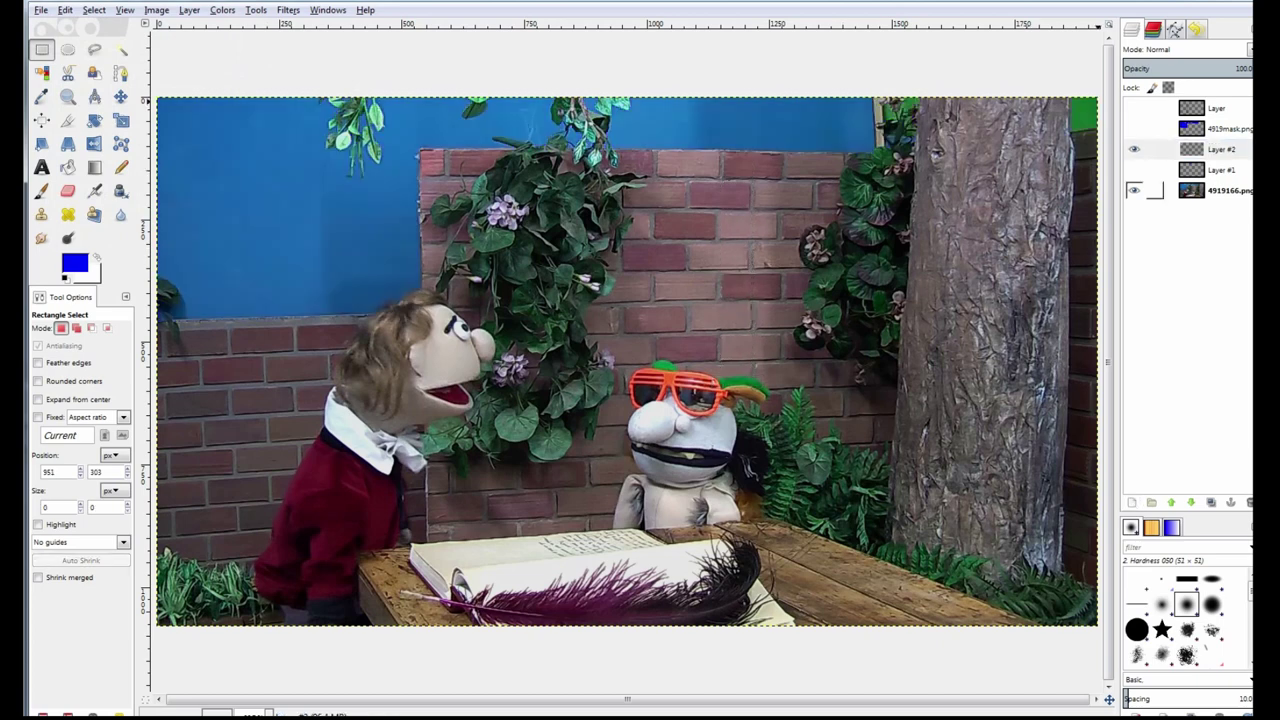
Step: Copy a brick strip about 66 × 444 px from the 4919166.png layer and move the pasted copy against the tall wall's left edge
left_click(1215, 190)
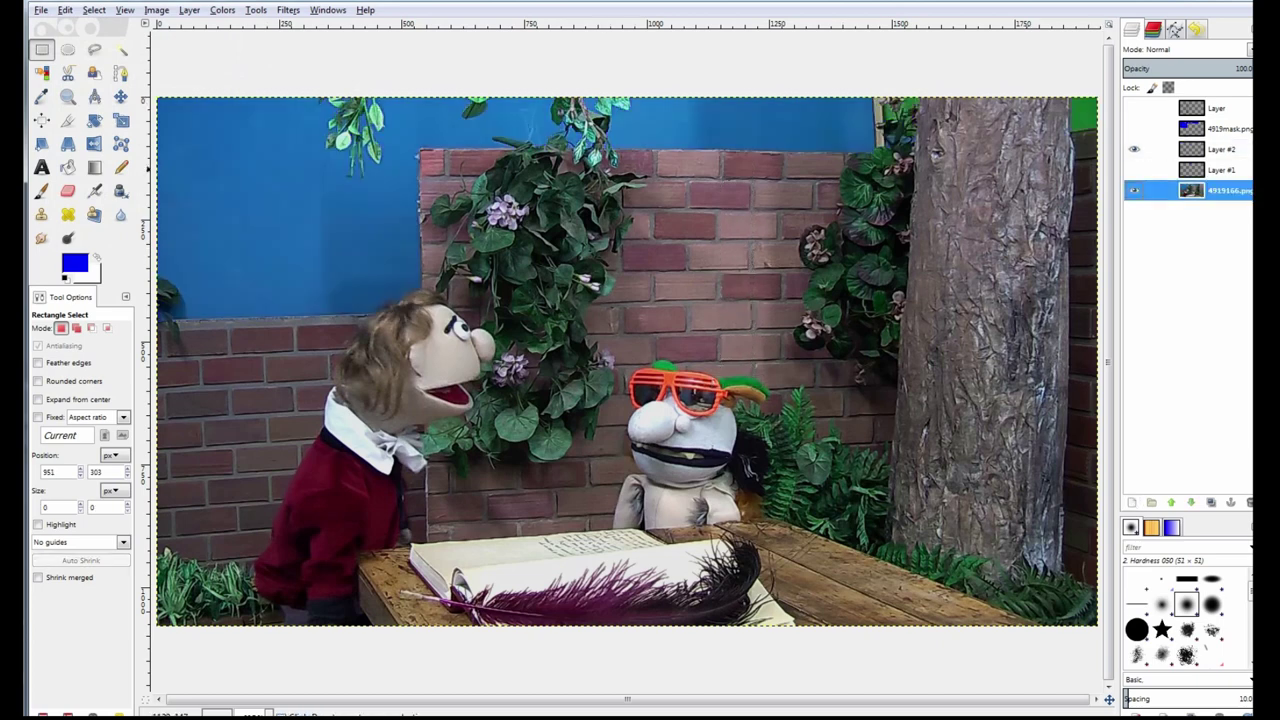
left_click_drag(720, 153, 754, 372)
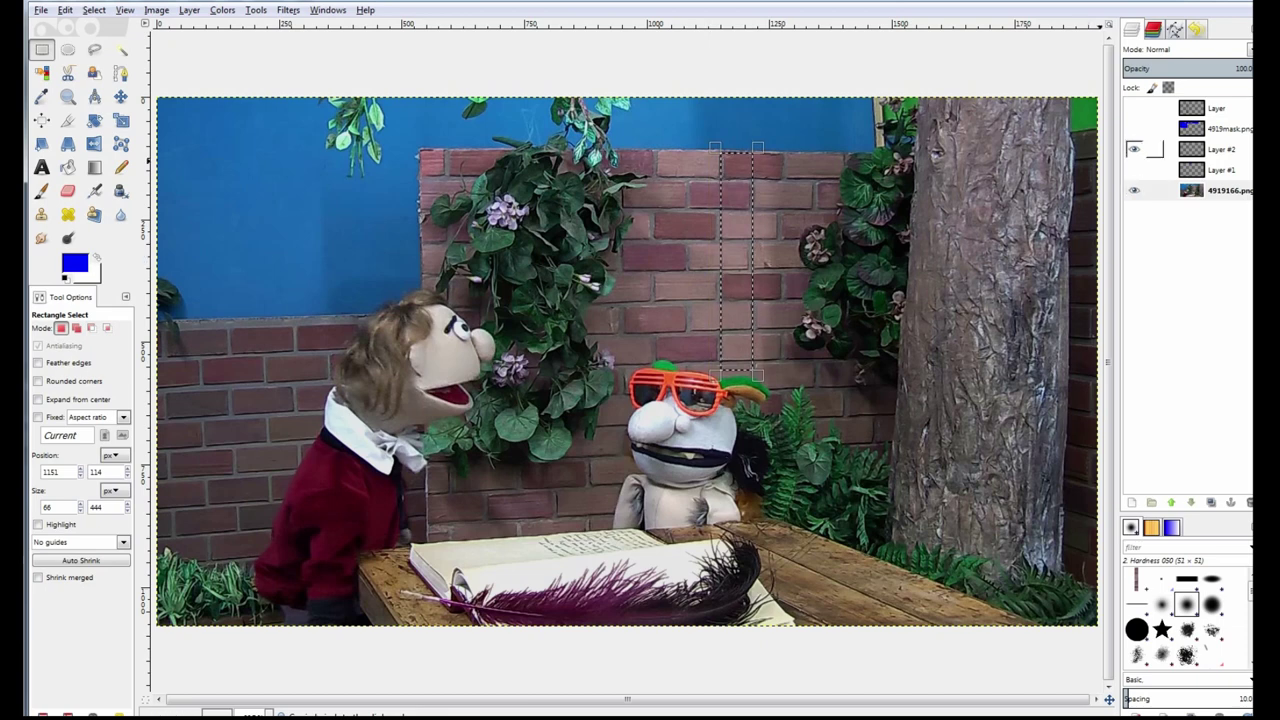
left_click(1215, 149)
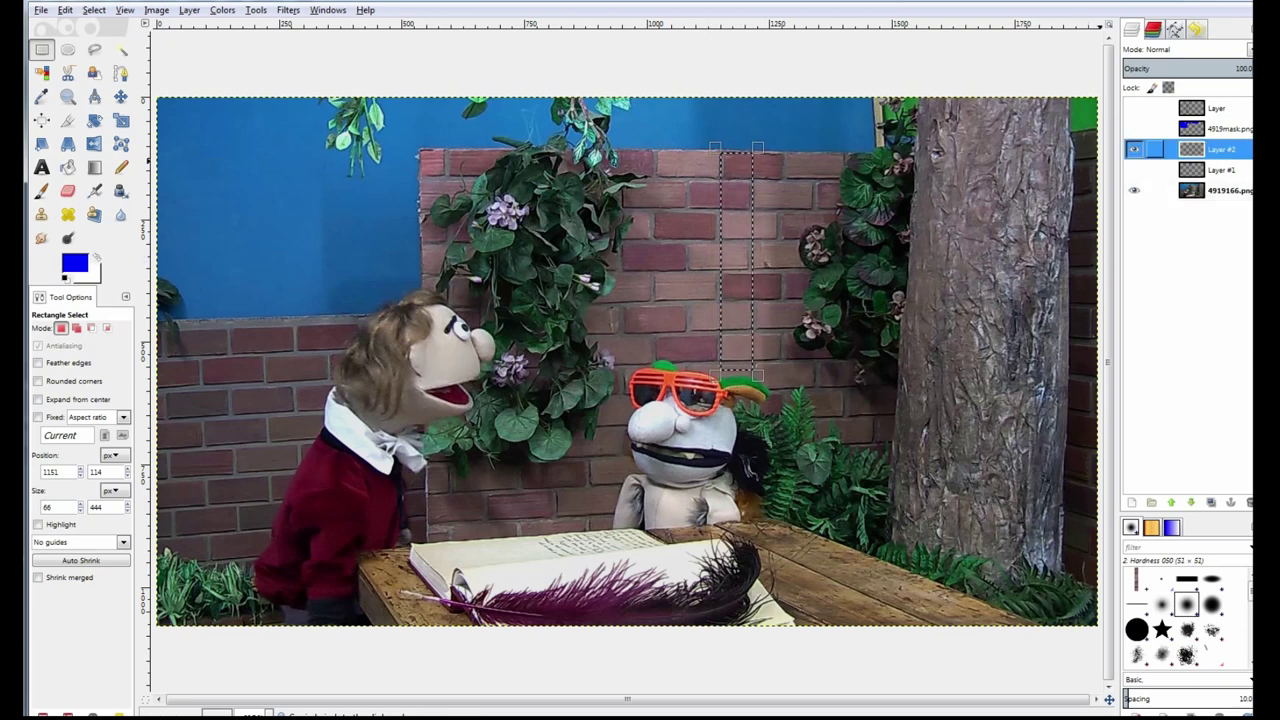
key("ctrl+v")
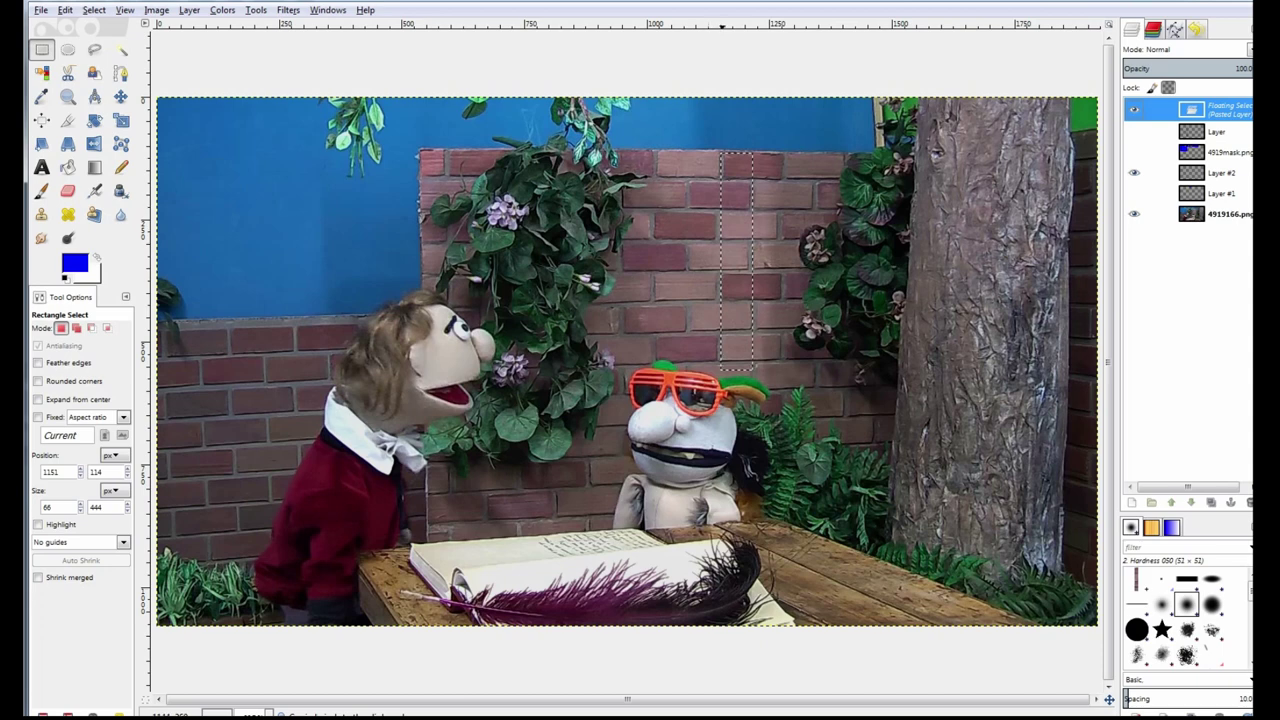
left_click(120, 96)
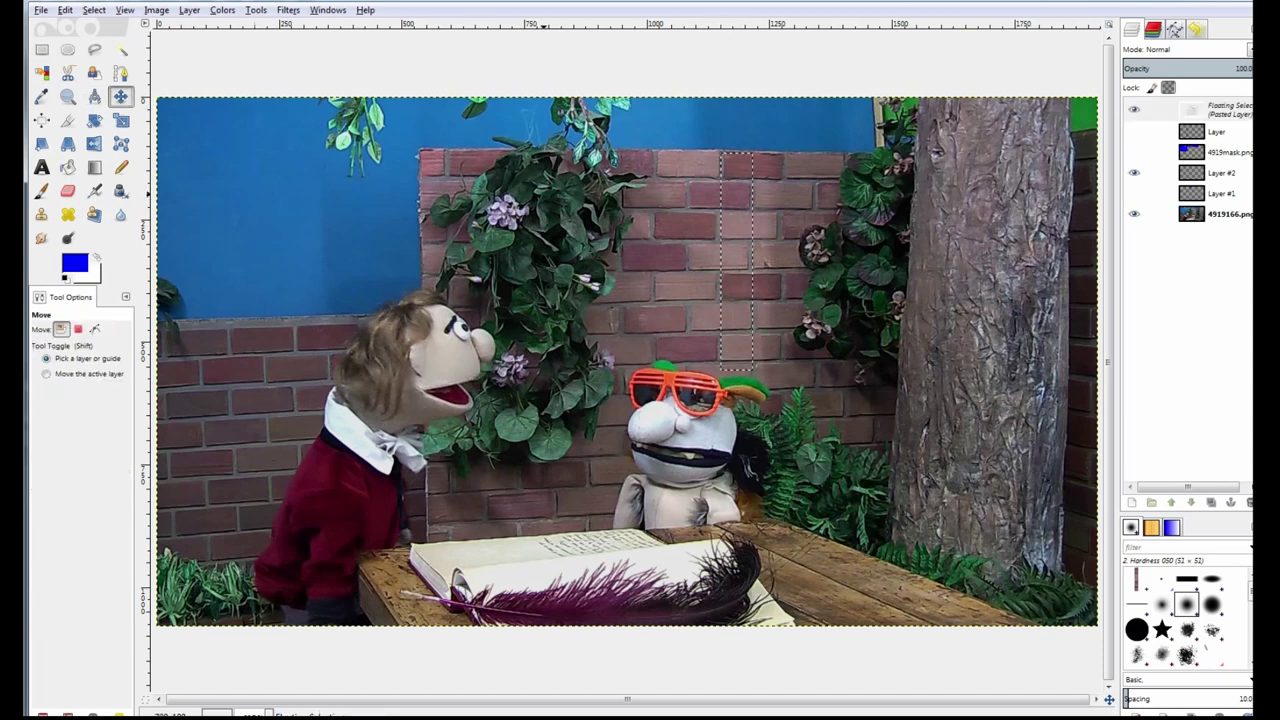
left_click_drag(737, 230, 405, 230)
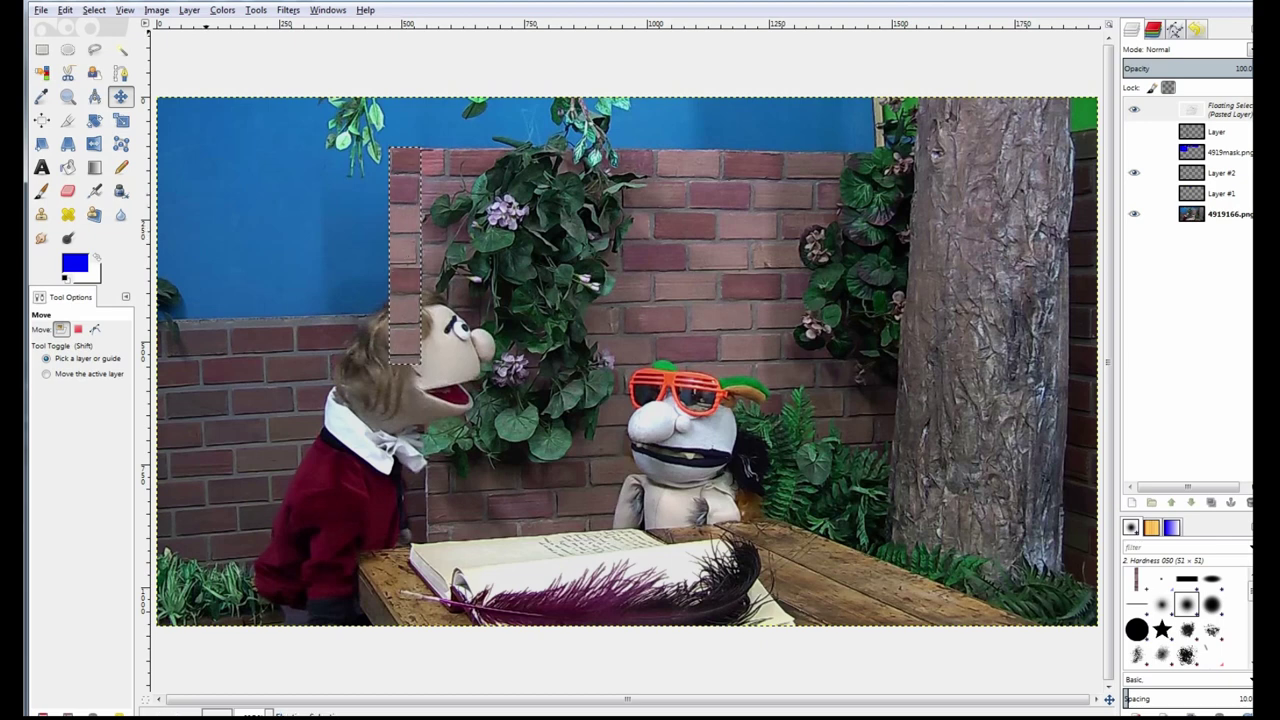
Step: Apply a Perspective transform to the pasted brick strip, pulling its two left corners inward so the left edge is shorter than the right
left_click(68, 143)
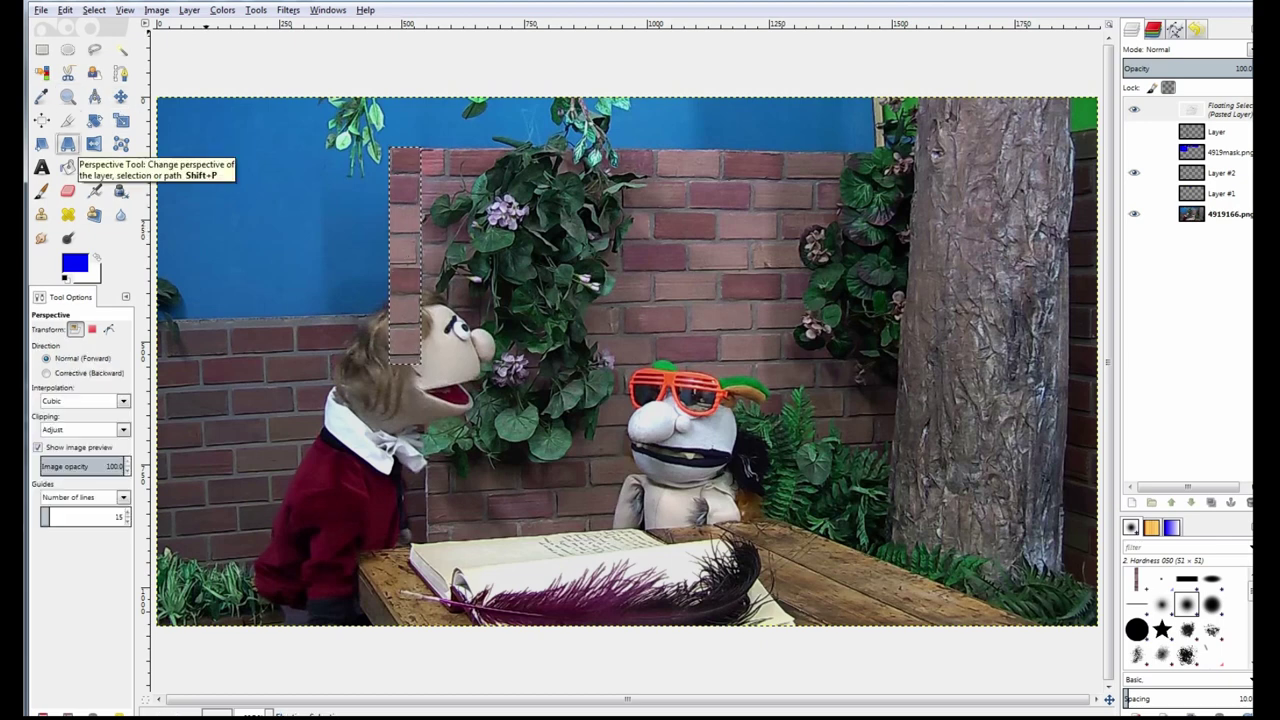
left_click(390, 330)
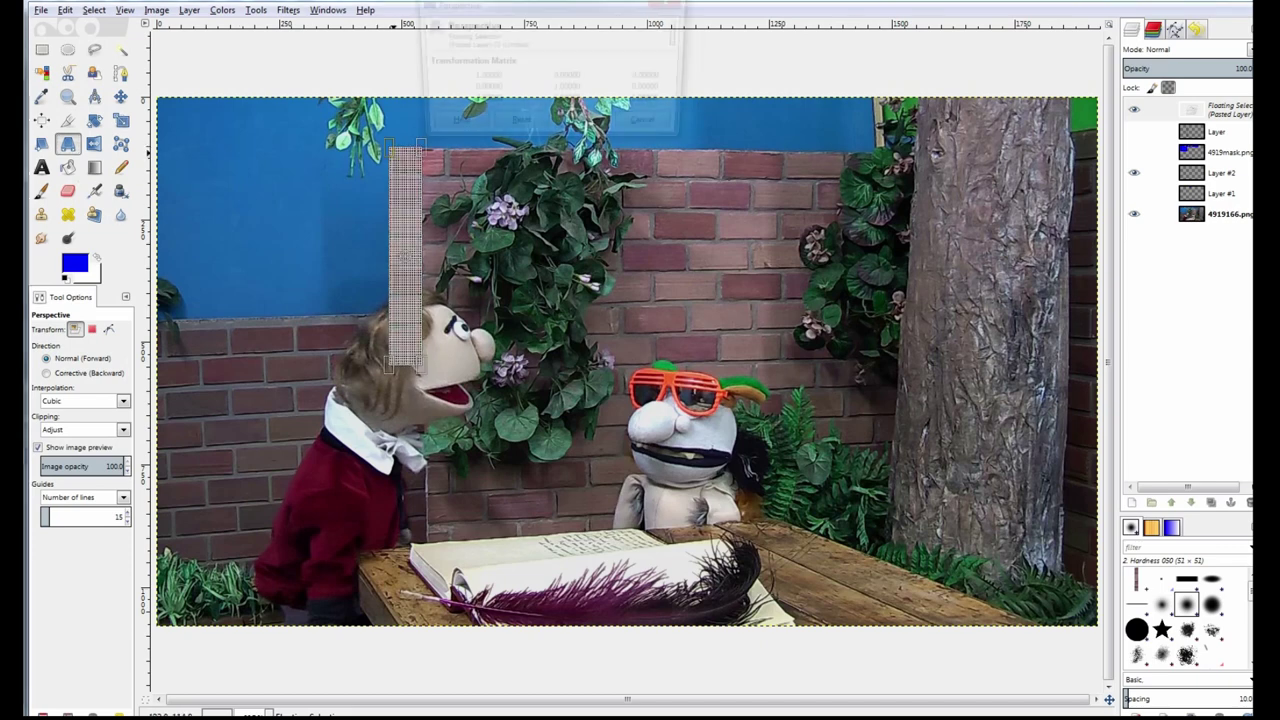
left_click_drag(382, 153, 389, 150)
left_click_drag(384, 374, 391, 355)
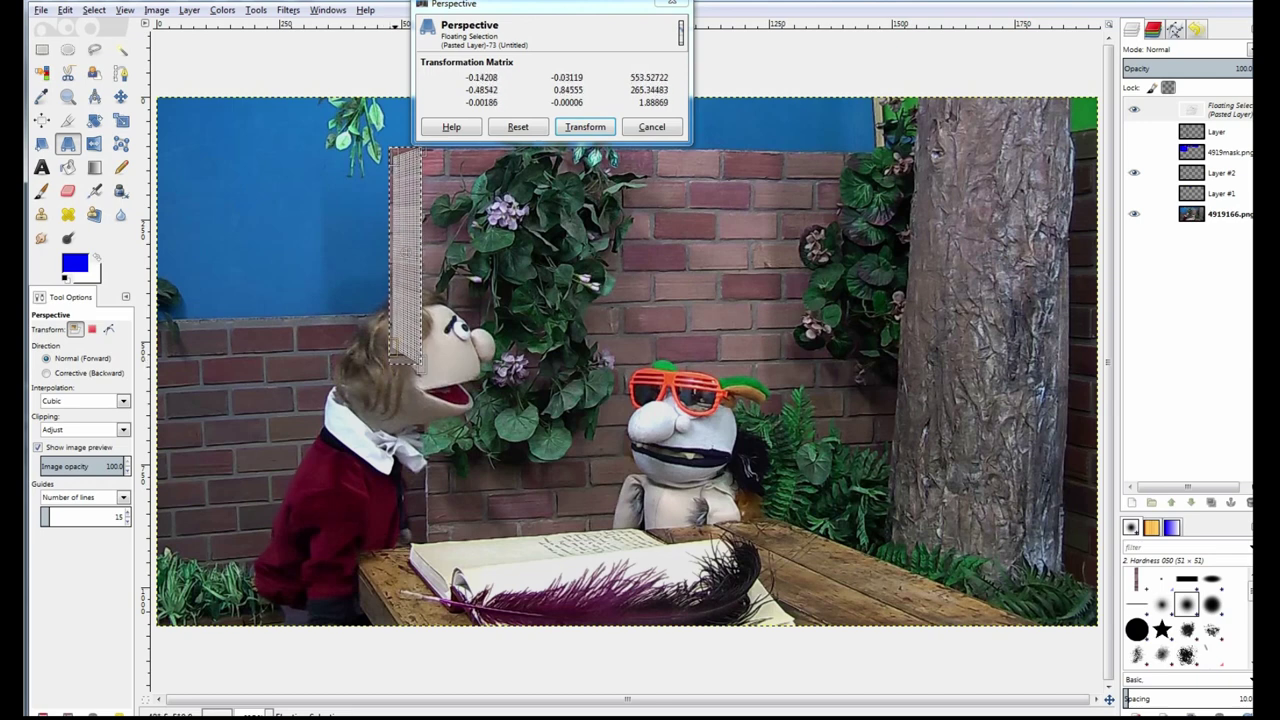
left_click(585, 127)
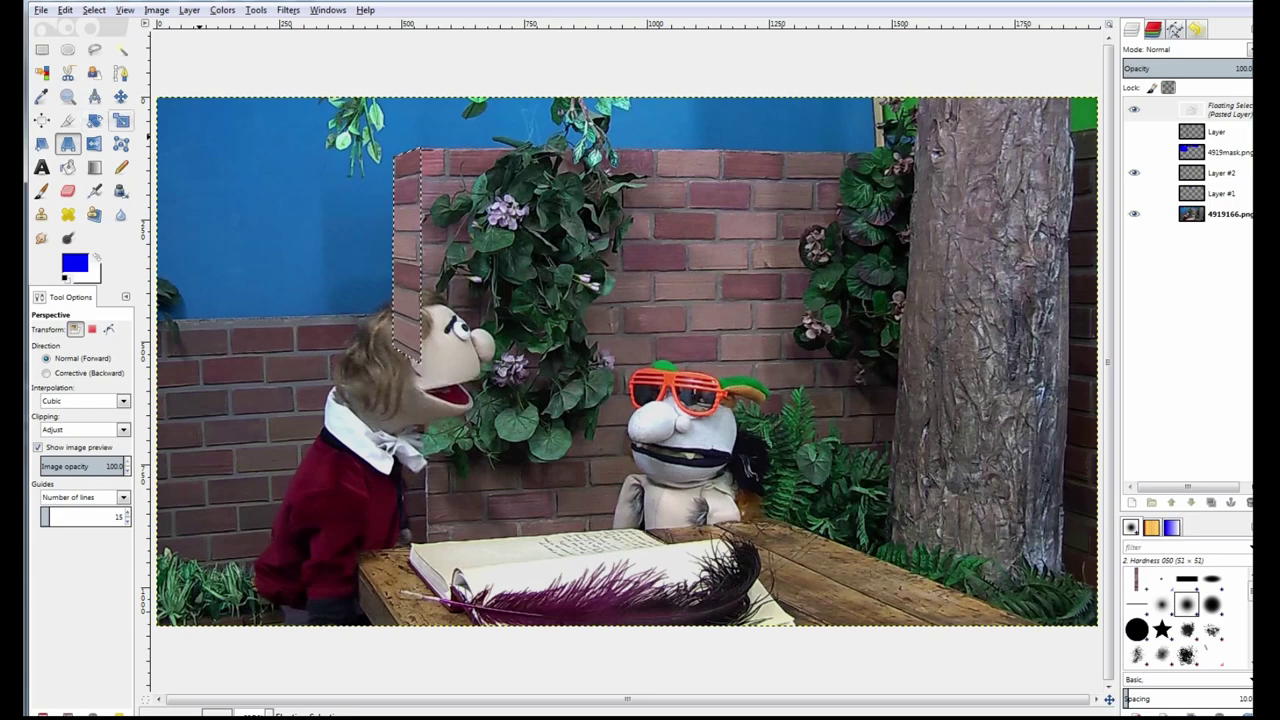
Step: Scale the slanted brick strip to 43 × 445 px and anchor it onto Layer #2
left_click(120, 120)
left_click(408, 250)
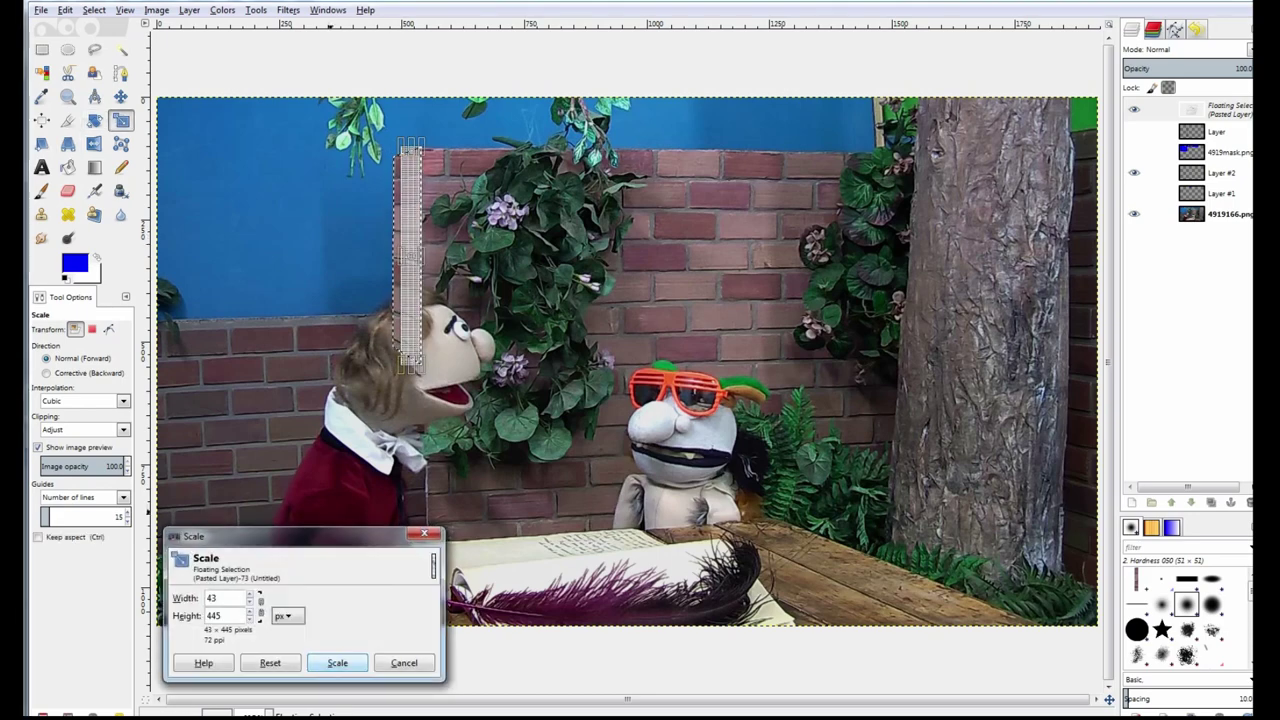
left_click(337, 662)
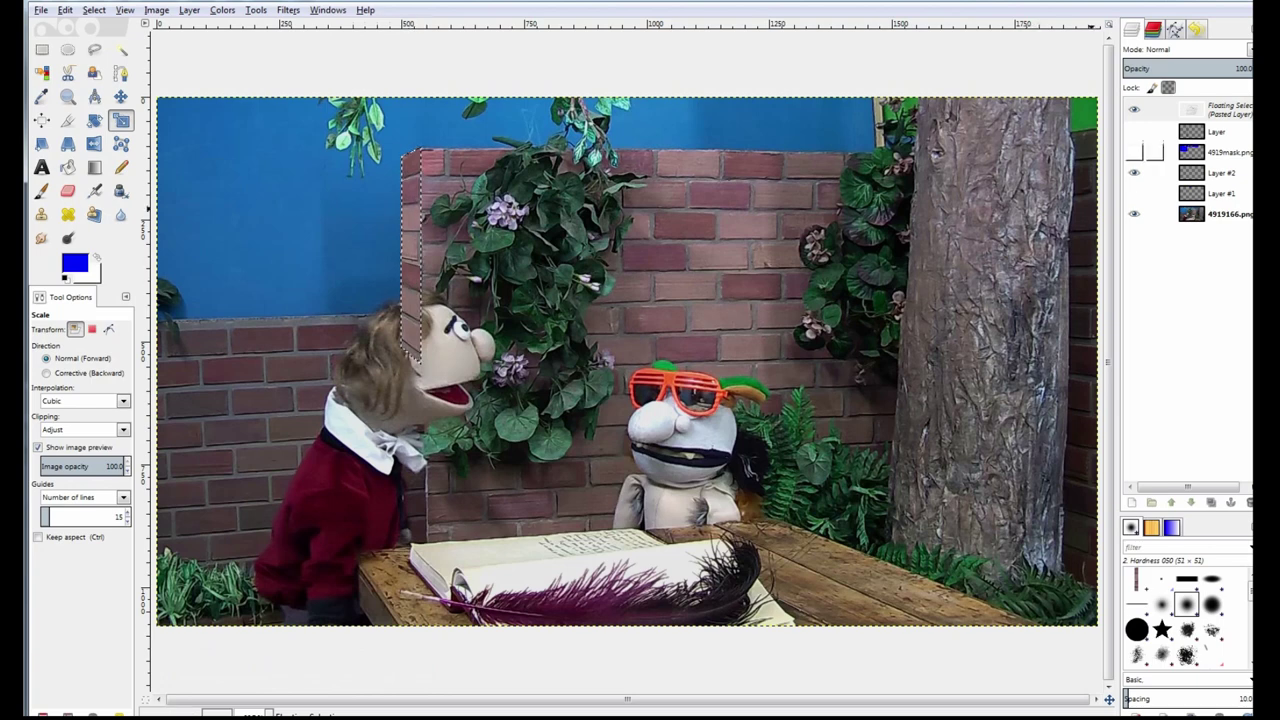
key("ctrl+h")
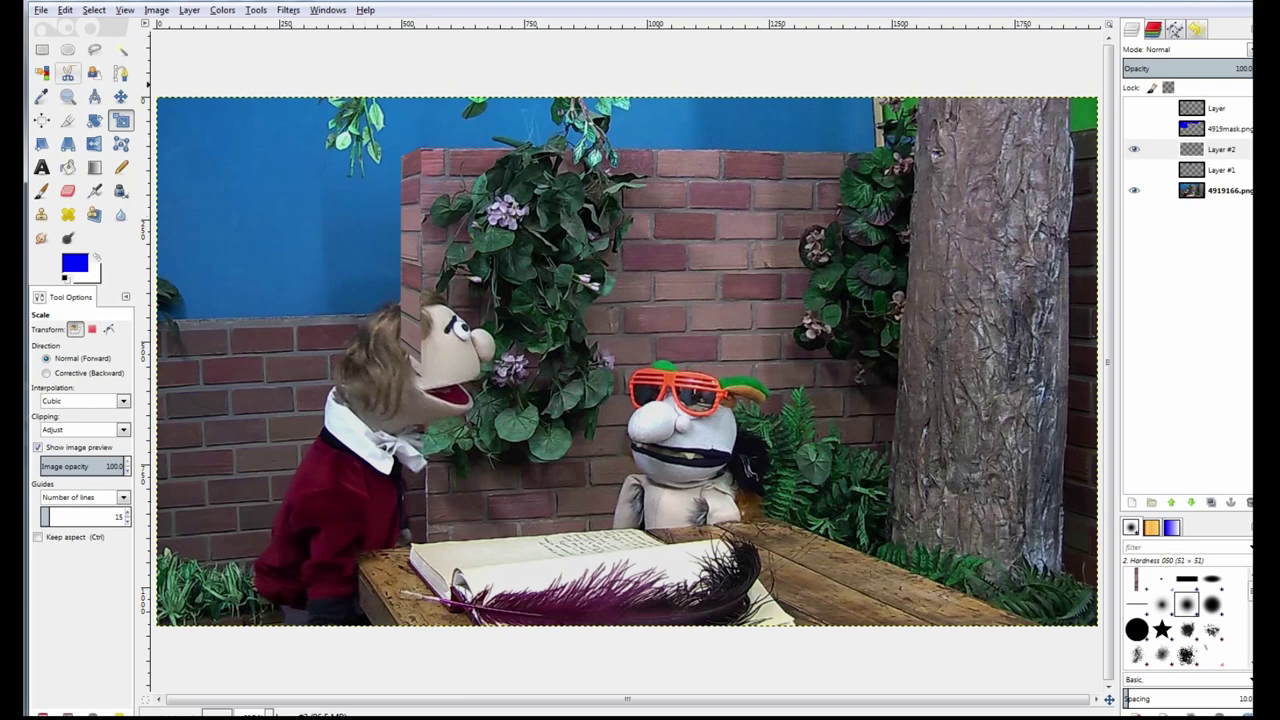
Step: Outline the strip's right edge with a feathered Free Select of radius 5, delete that sliver and clear the selection
left_click(120, 96)
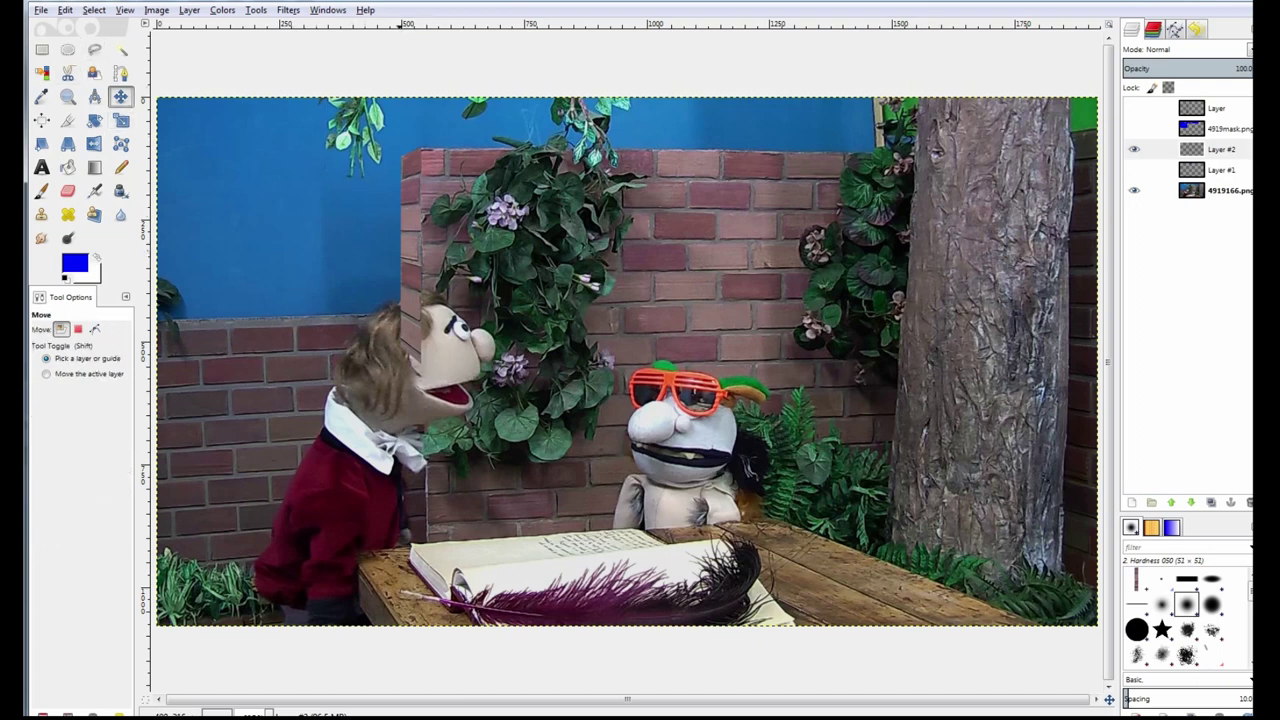
left_click(68, 97)
left_click(412, 234)
left_click(412, 234)
left_click(412, 234)
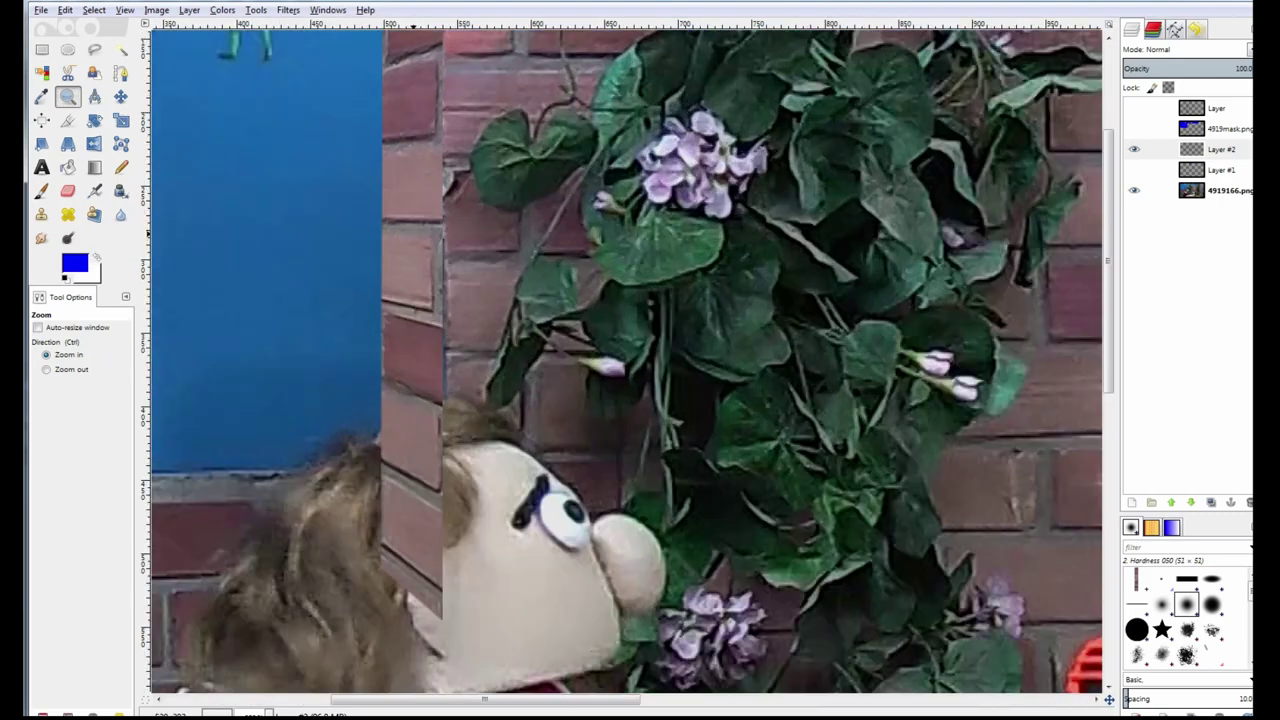
left_click(94, 49)
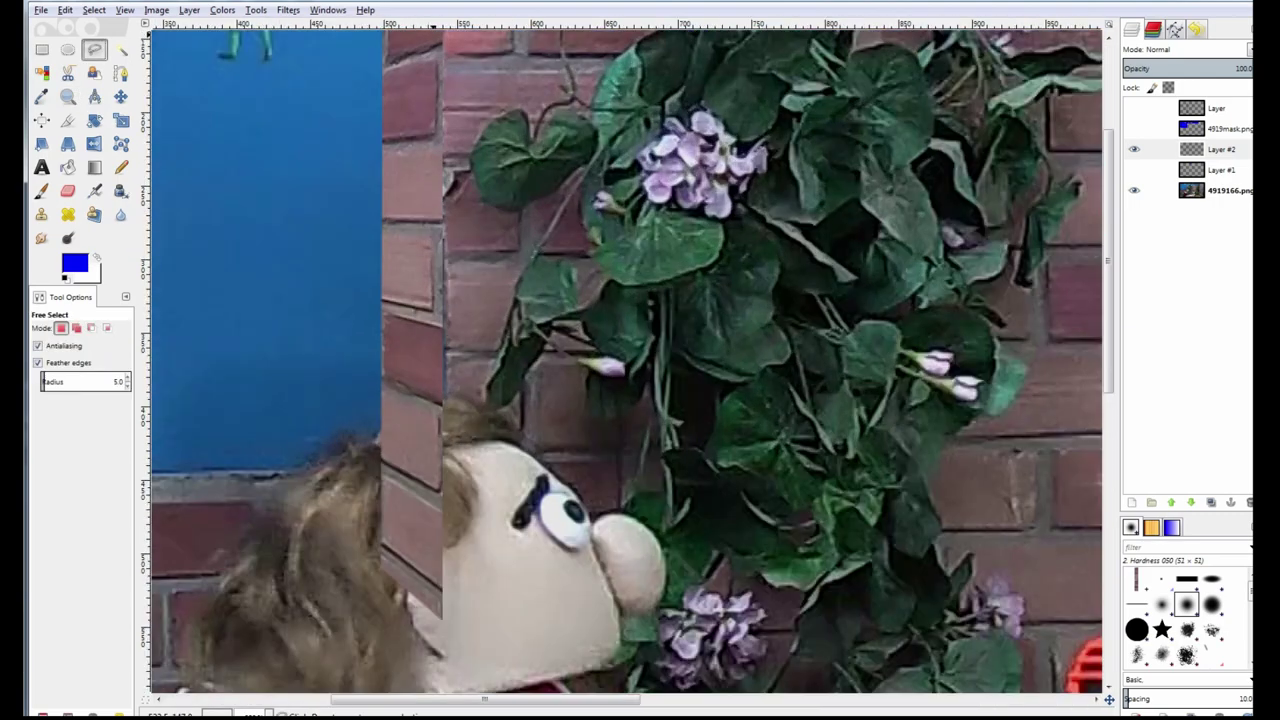
left_click(437, 34)
left_click(434, 562)
left_click(472, 550)
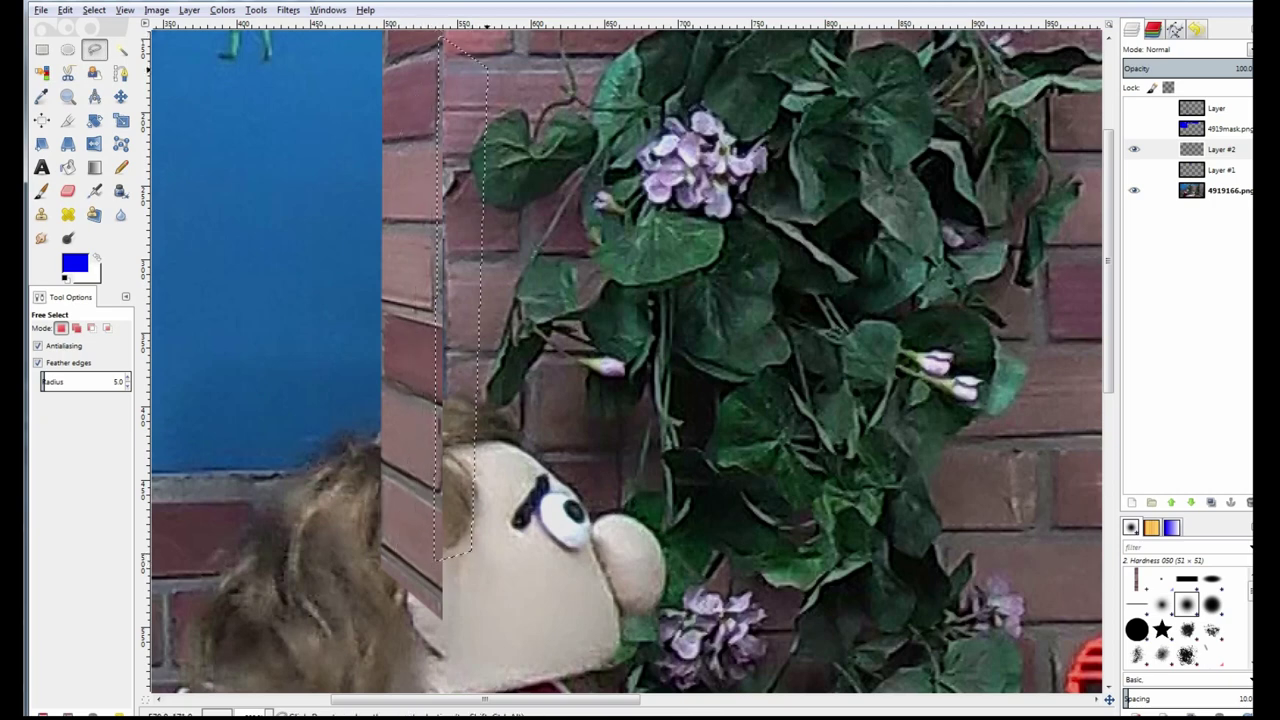
double_click(487, 70)
left_click(41, 49)
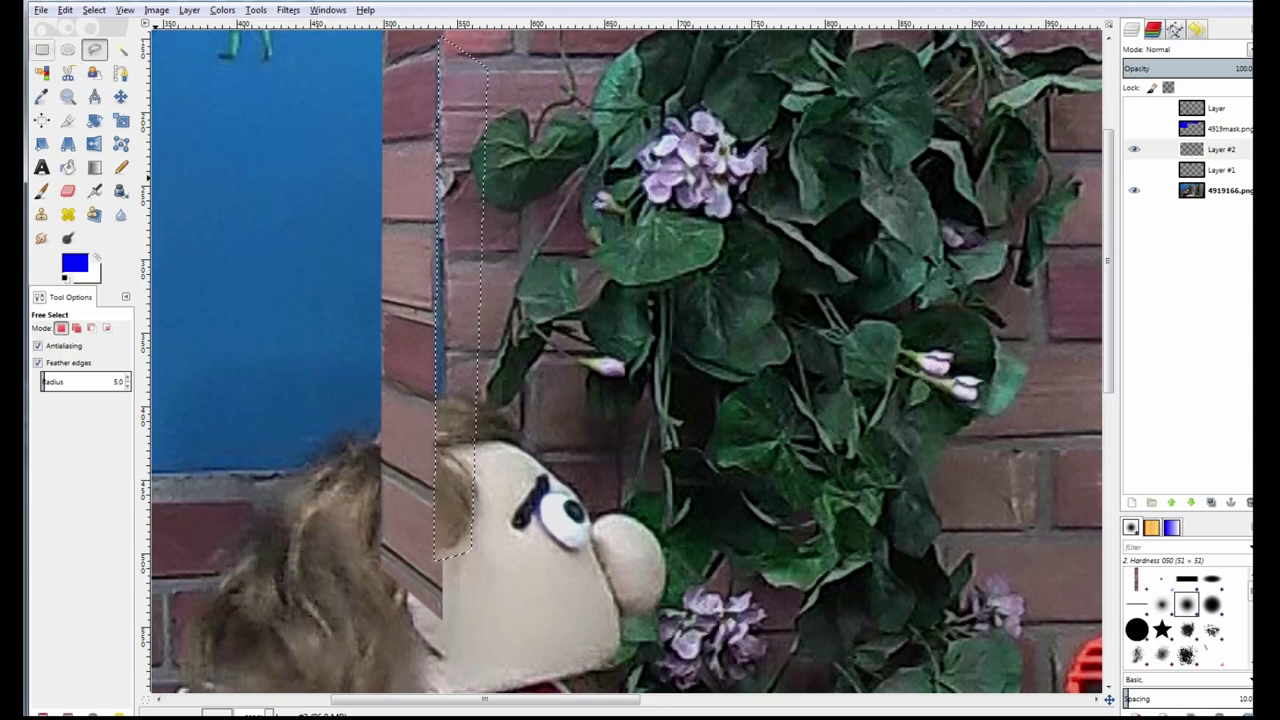
left_click(432, 173)
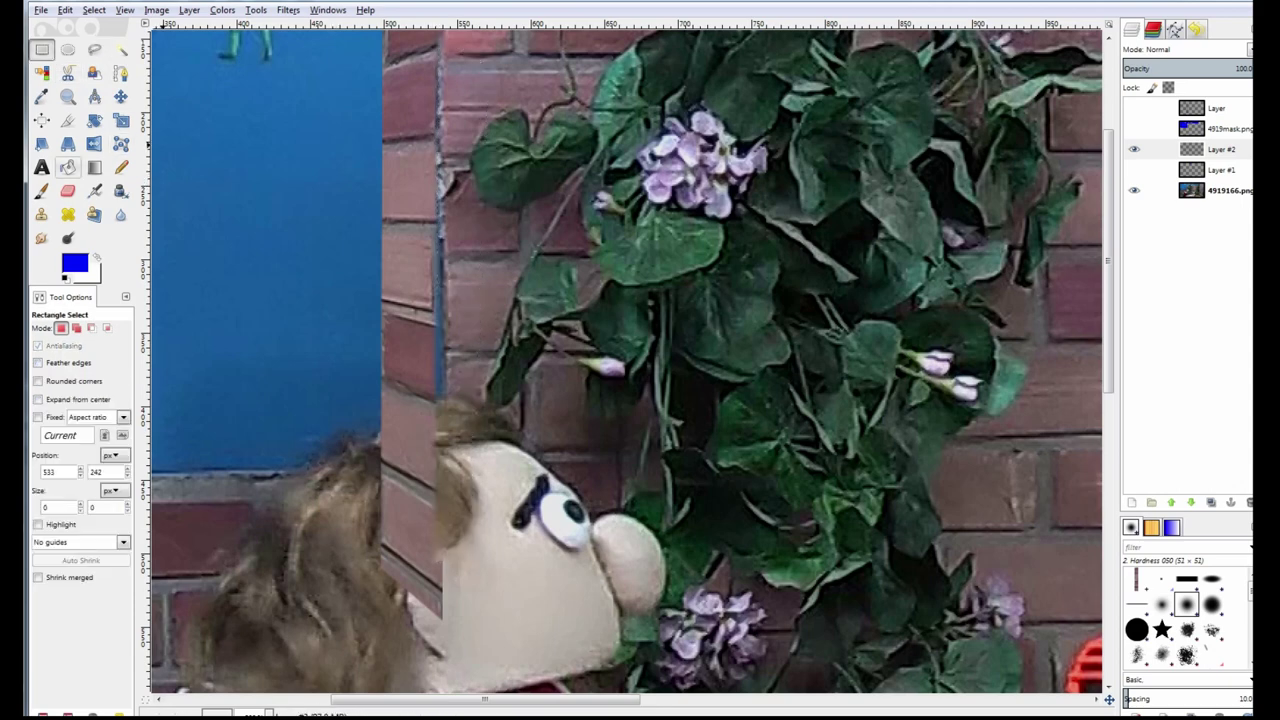
Step: Move the trimmed brick strip slightly right and down so it closes the gap against the tall wall's left edge
left_click(121, 97)
left_click_drag(422, 223, 432, 237)
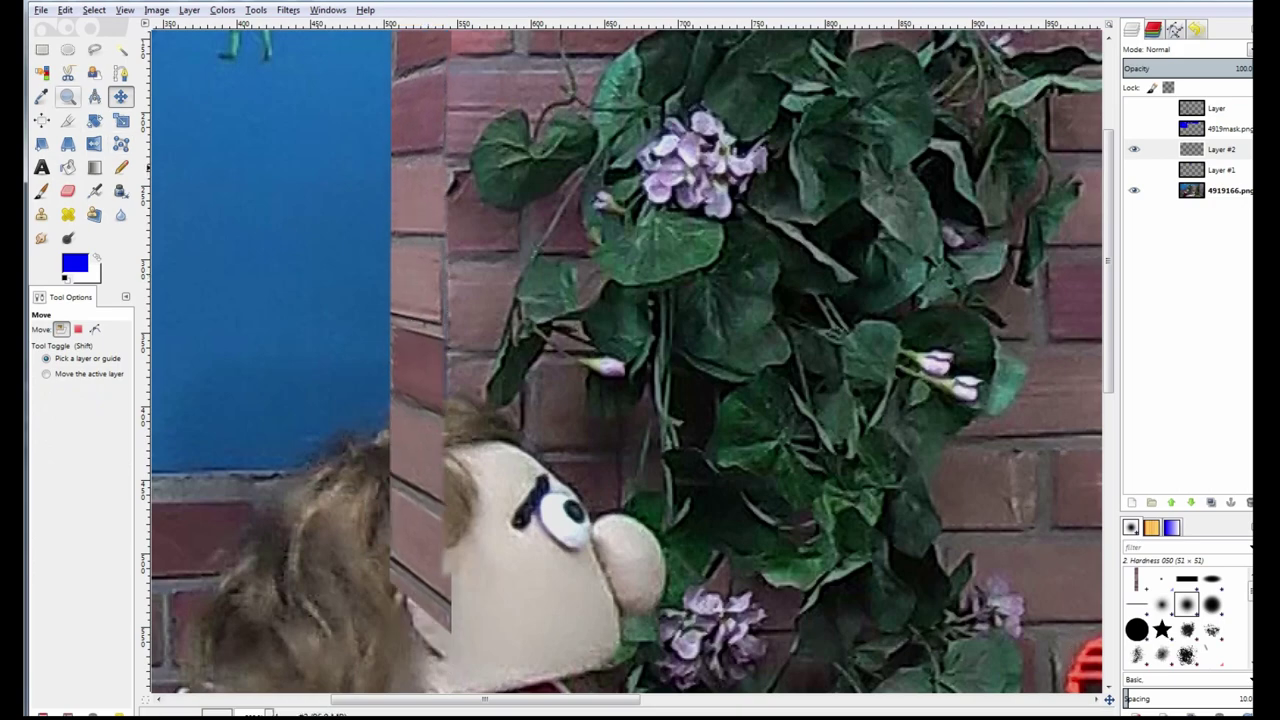
left_click(68, 97)
left_click(297, 141, "ctrl")
left_click(322, 169, "ctrl")
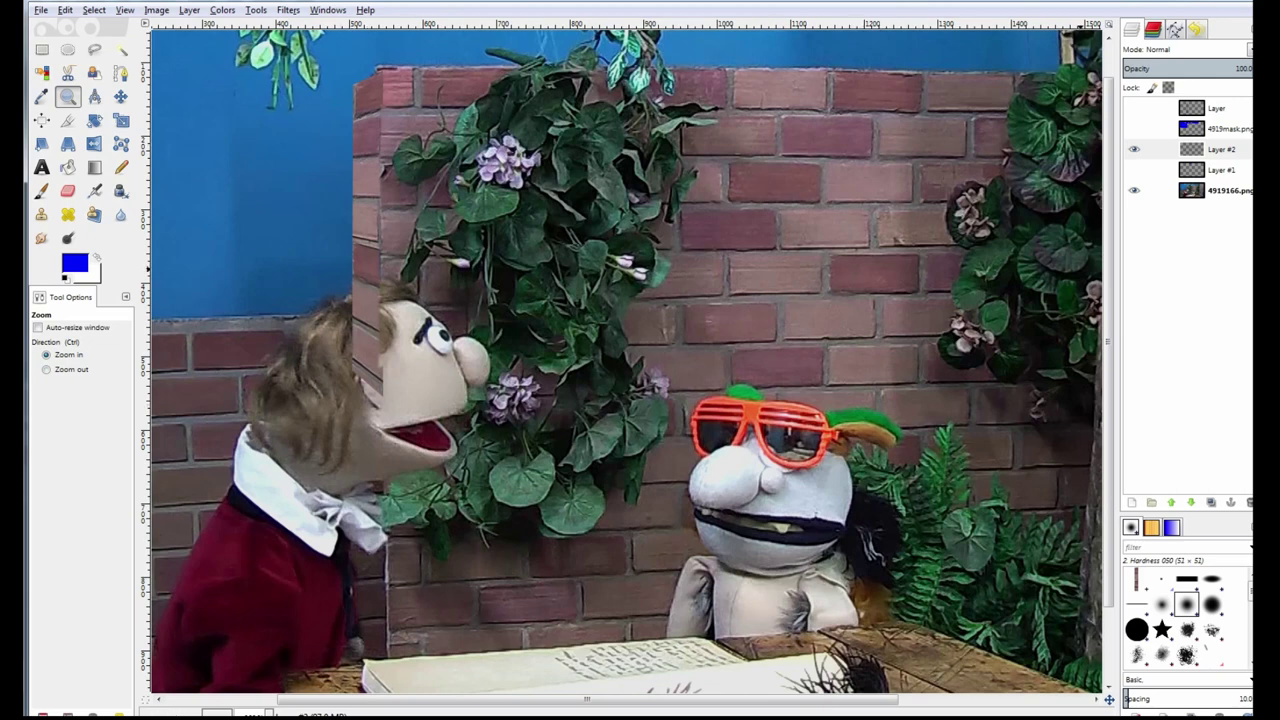
Step: Show the finished patch layer named Layer and hide Layer #2
left_click(1134, 108)
left_click(1220, 149)
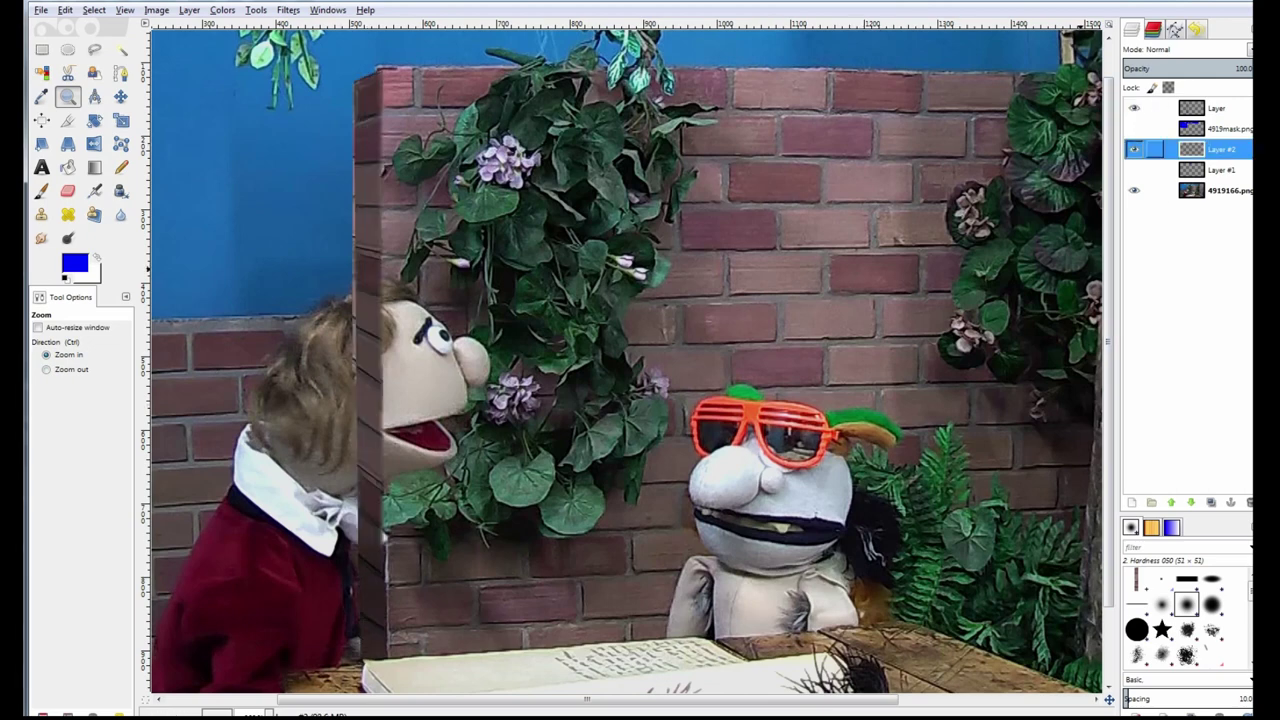
left_click(1134, 149)
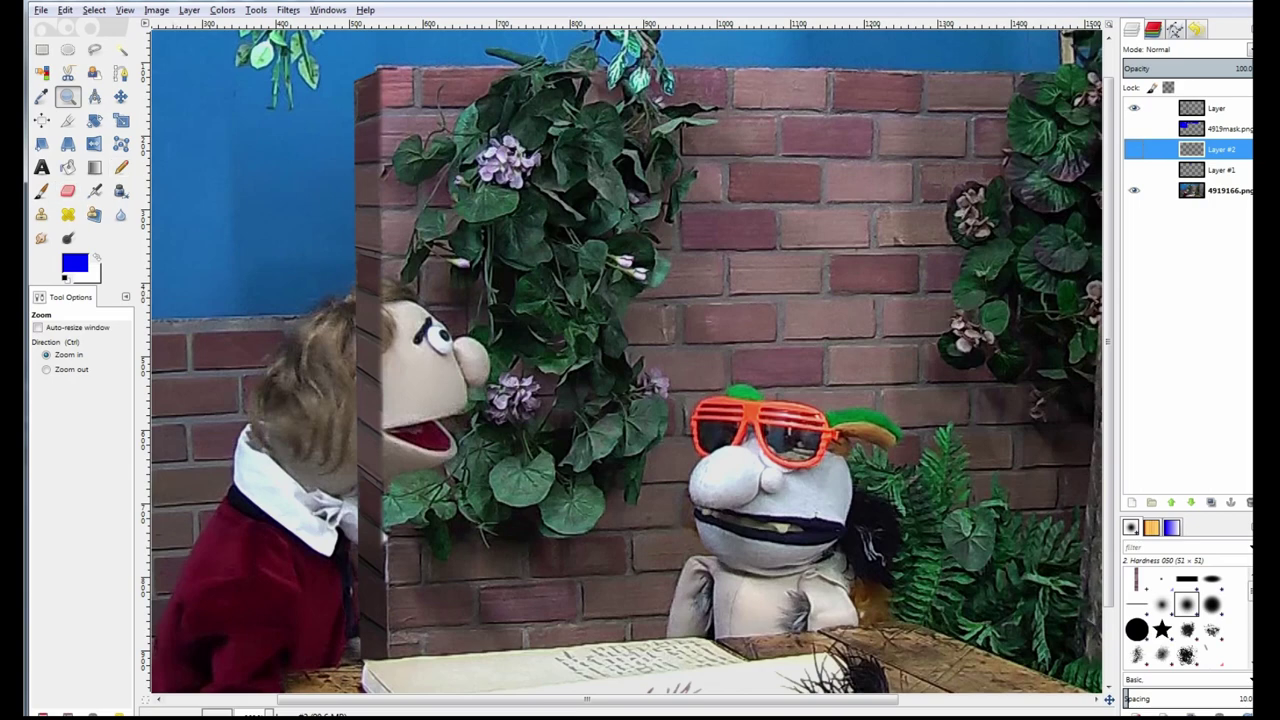
Step: Open Brightness-Contrast for Layer #2, accept it with both values at 0, and bring up the Dodge / Burn tool options
left_click(222, 10)
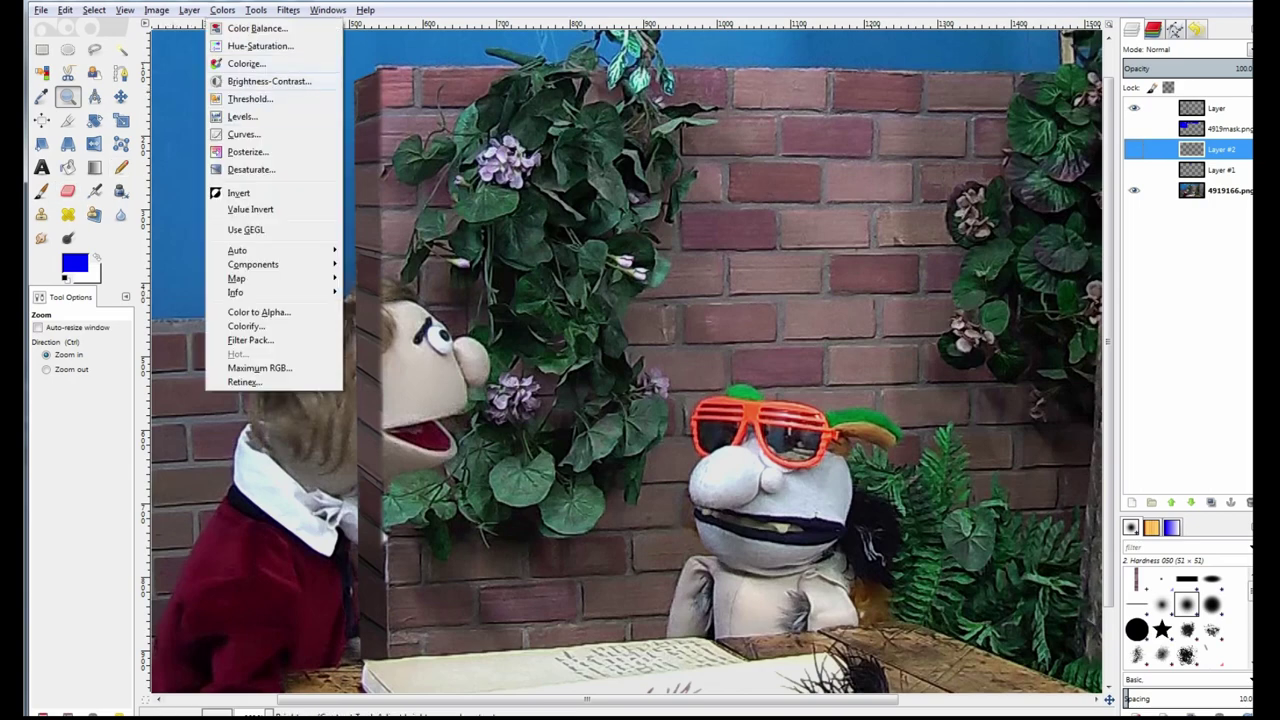
left_click(268, 81)
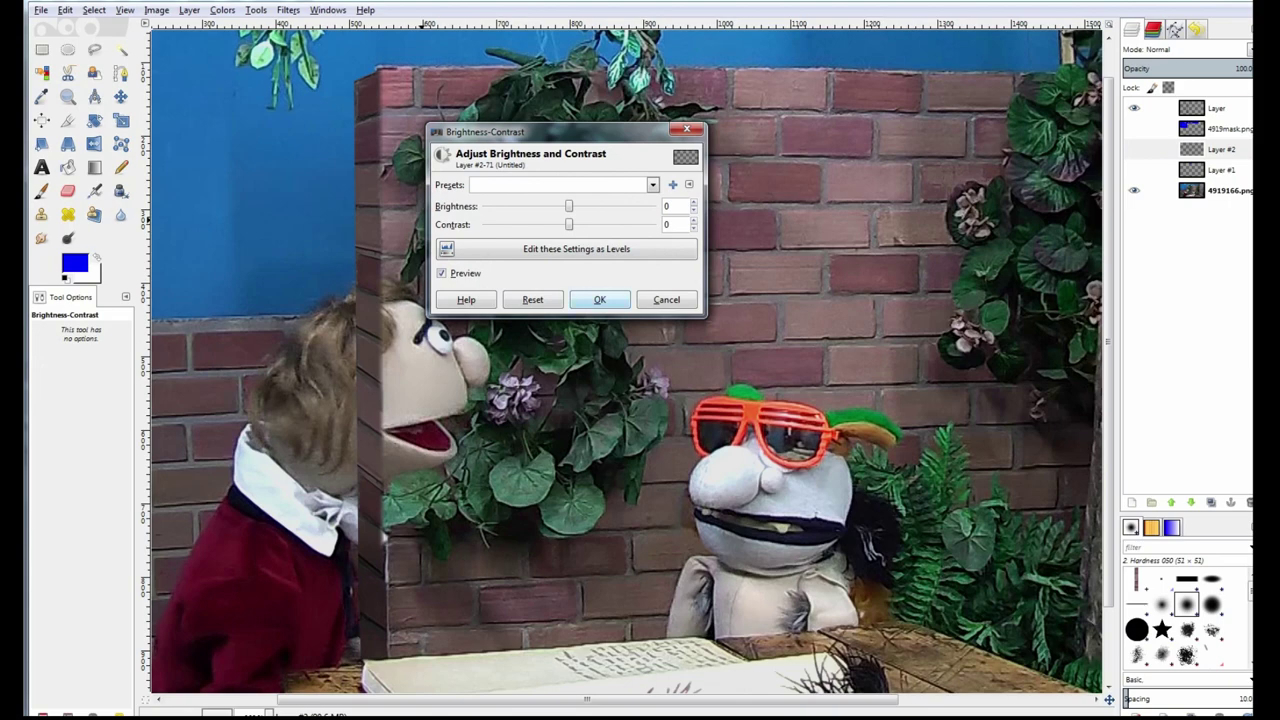
left_click(599, 299)
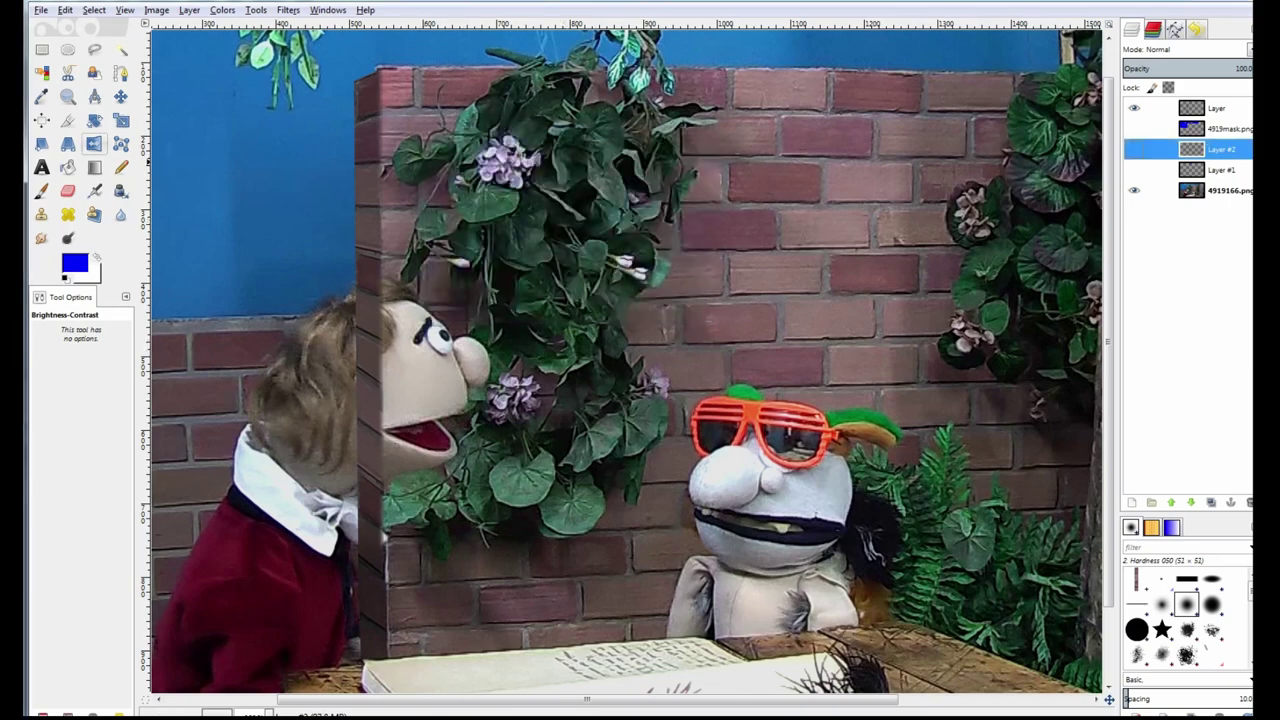
left_click(68, 97)
left_click(351, 238, "ctrl")
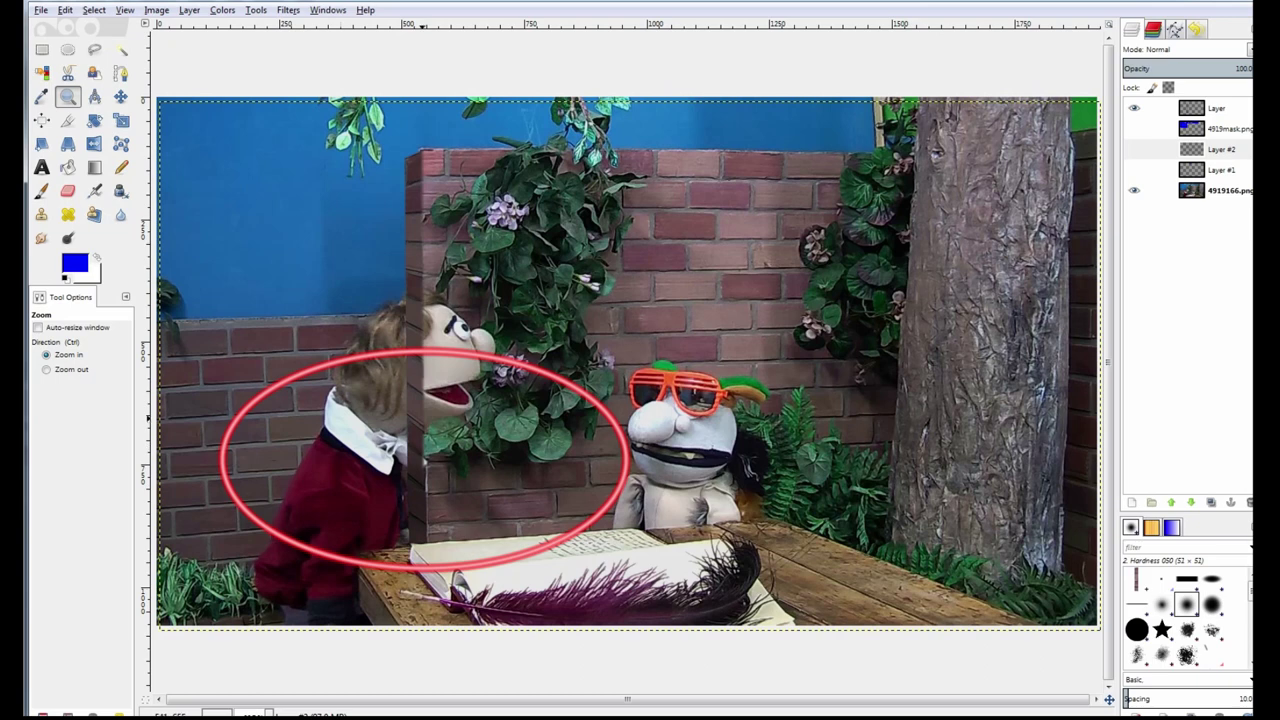
left_click(68, 238)
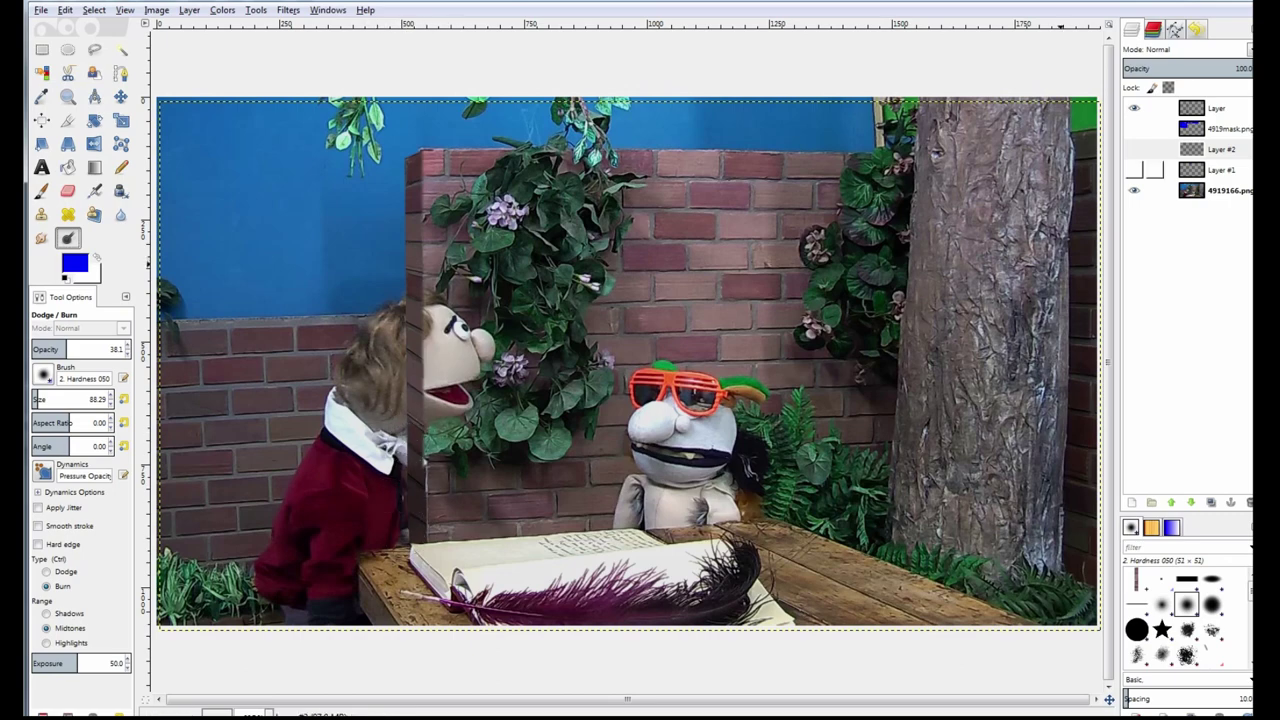
Step: Hide the 4919166.png layer to isolate the brick patch, and open its export settings as 4919patch.png without exporting
left_click(1134, 190)
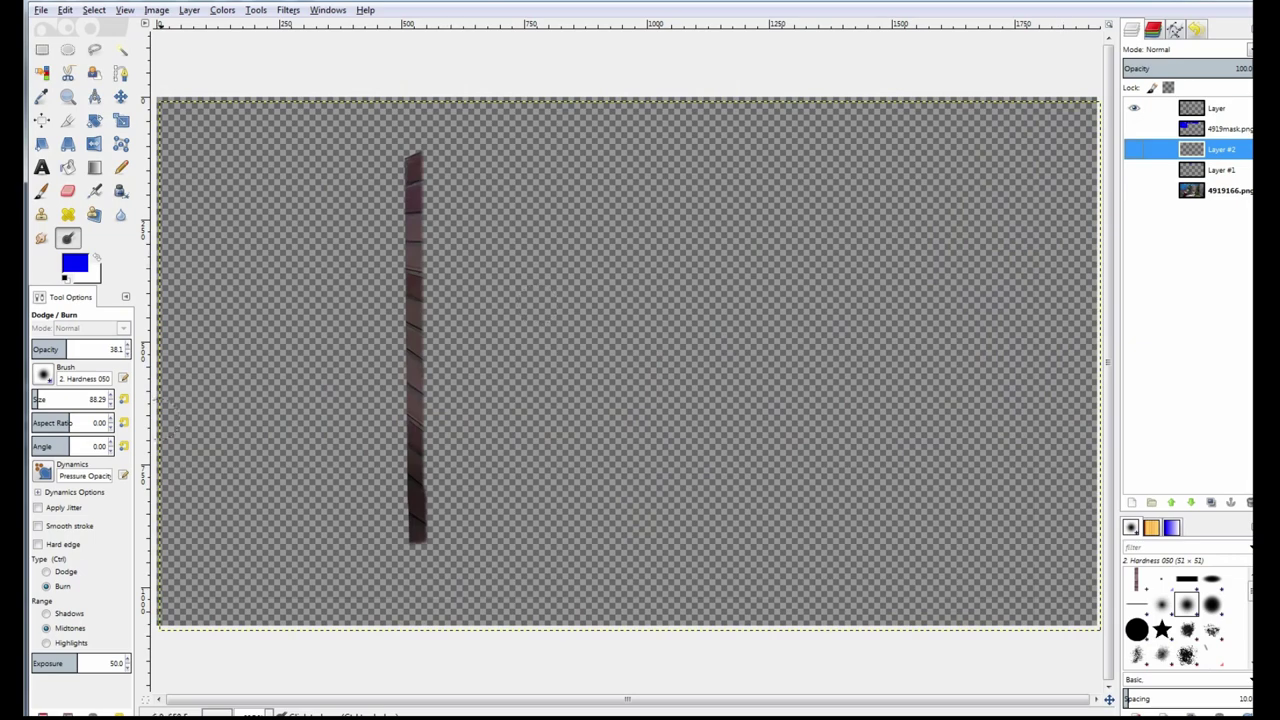
left_click(41, 10)
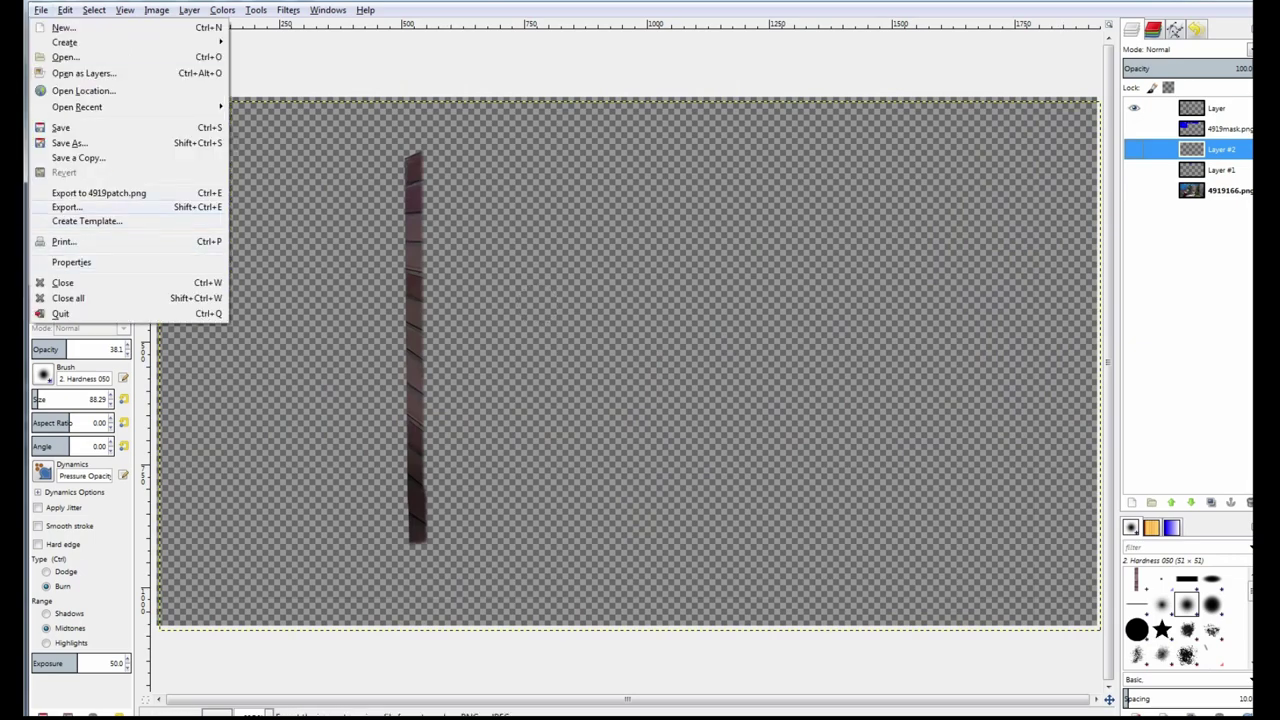
left_click(66, 206)
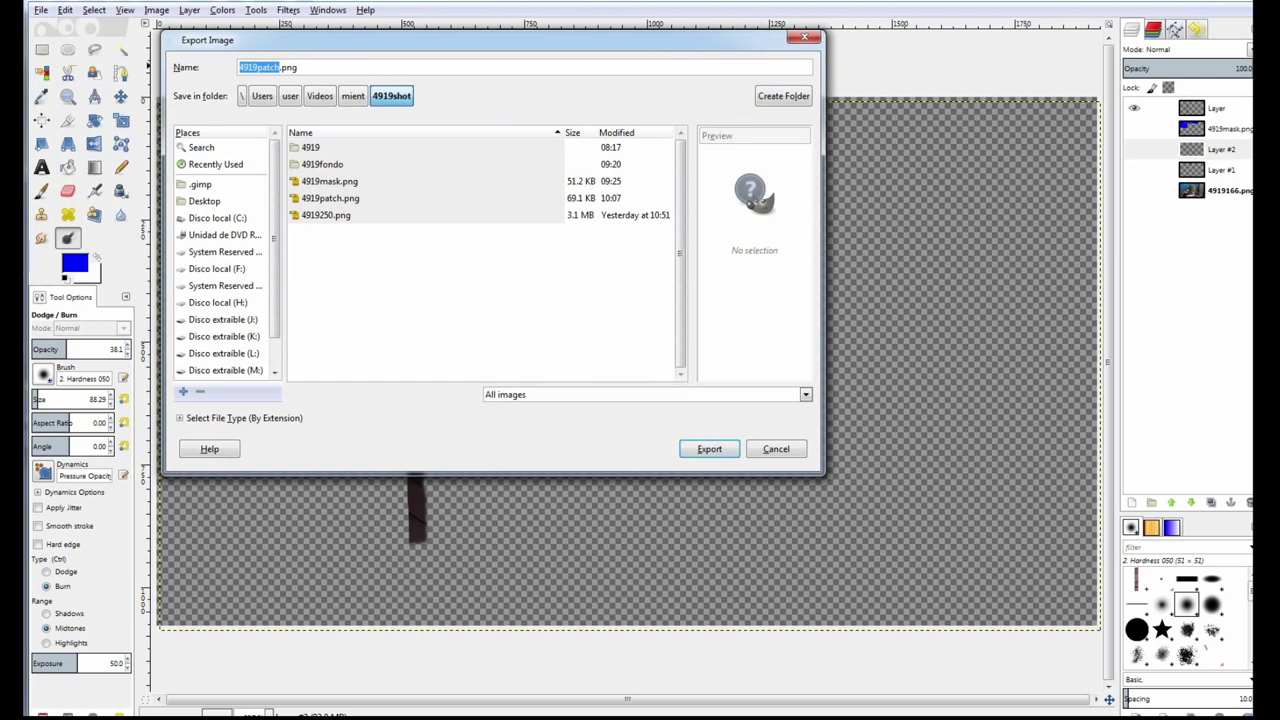
left_click(776, 449)
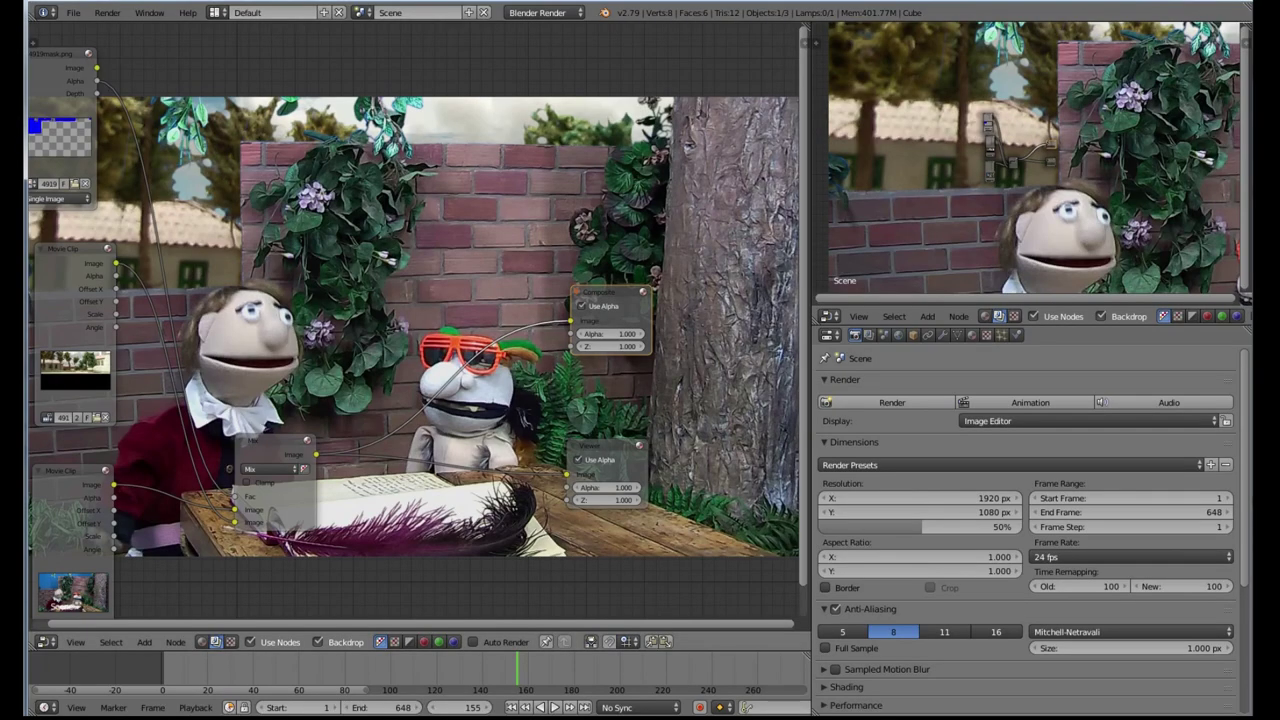
Step: In Blender, move the Mix node up and insert a duplicate of it between it and the Composite and Viewer nodes
middle_click_drag(400, 370, 425, 327)
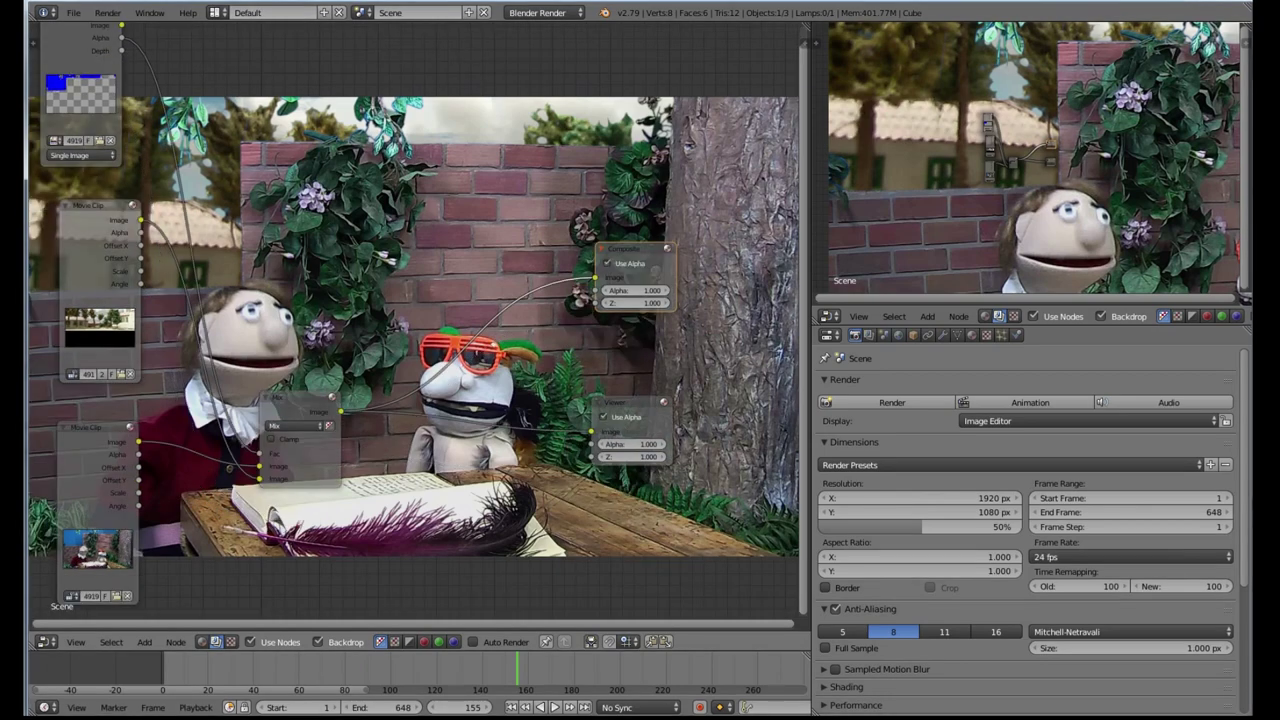
left_click_drag(298, 399, 289, 311)
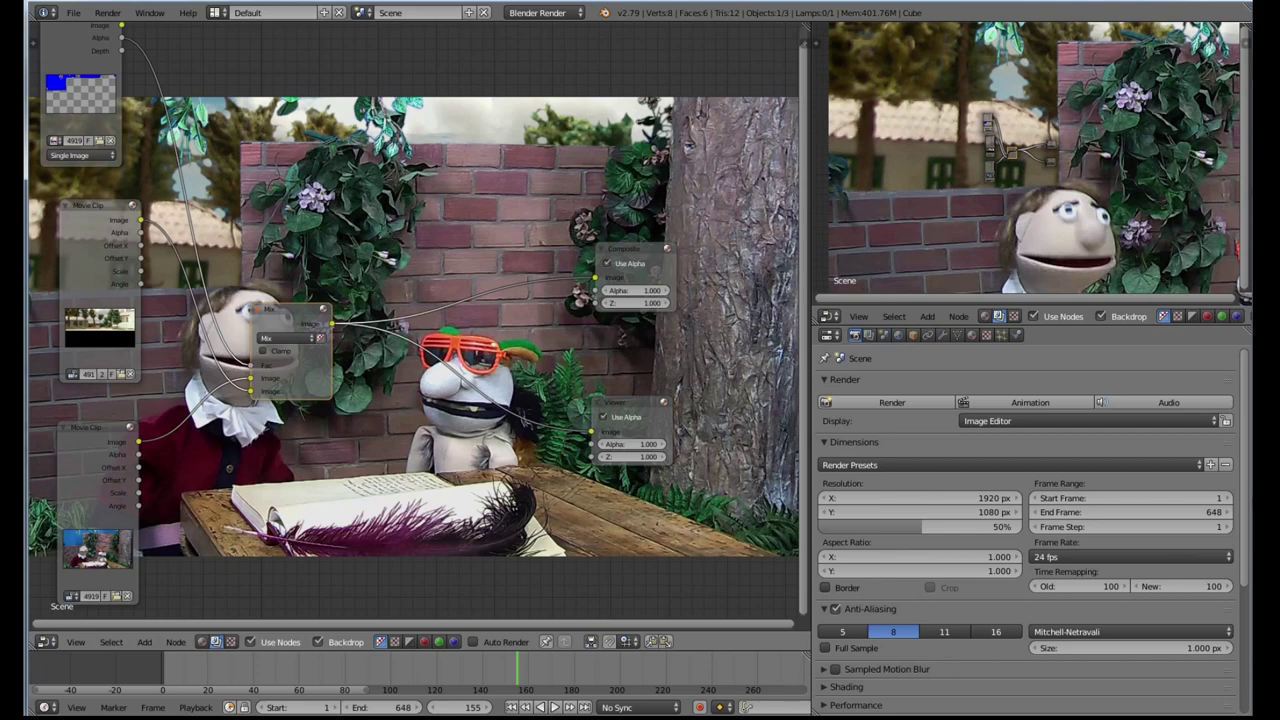
key("shift+d")
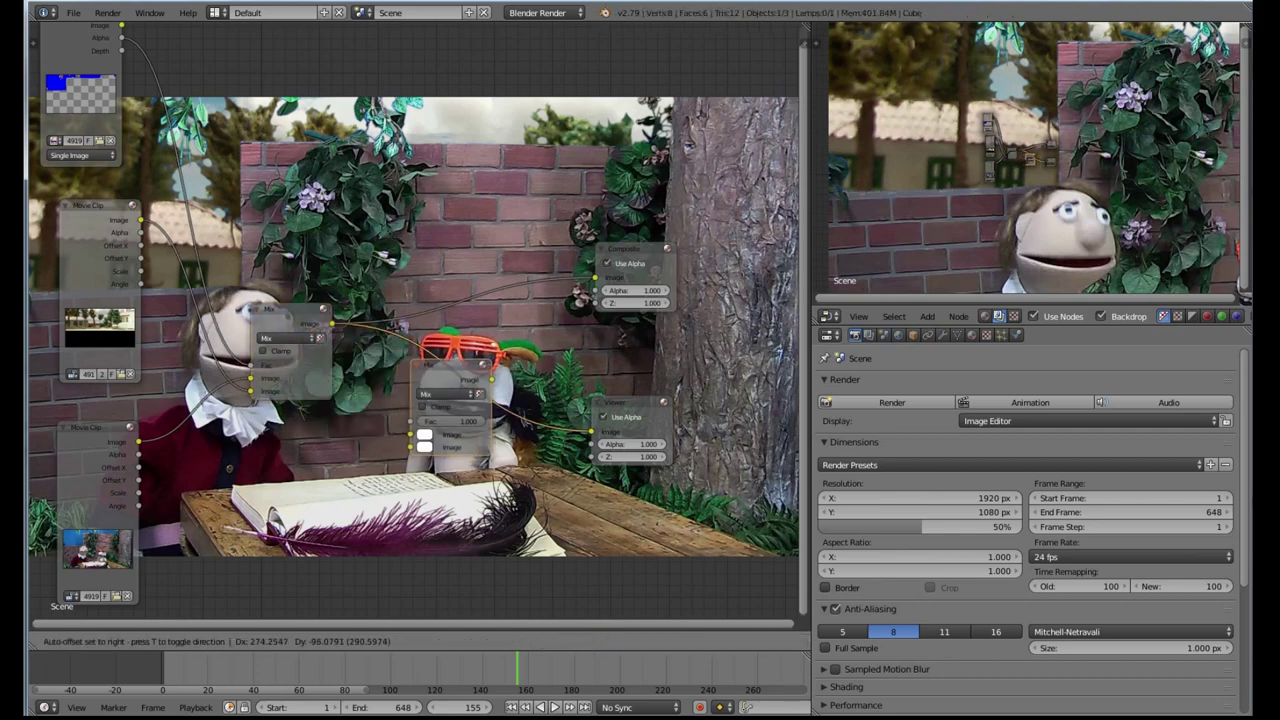
left_click(434, 342)
key("g")
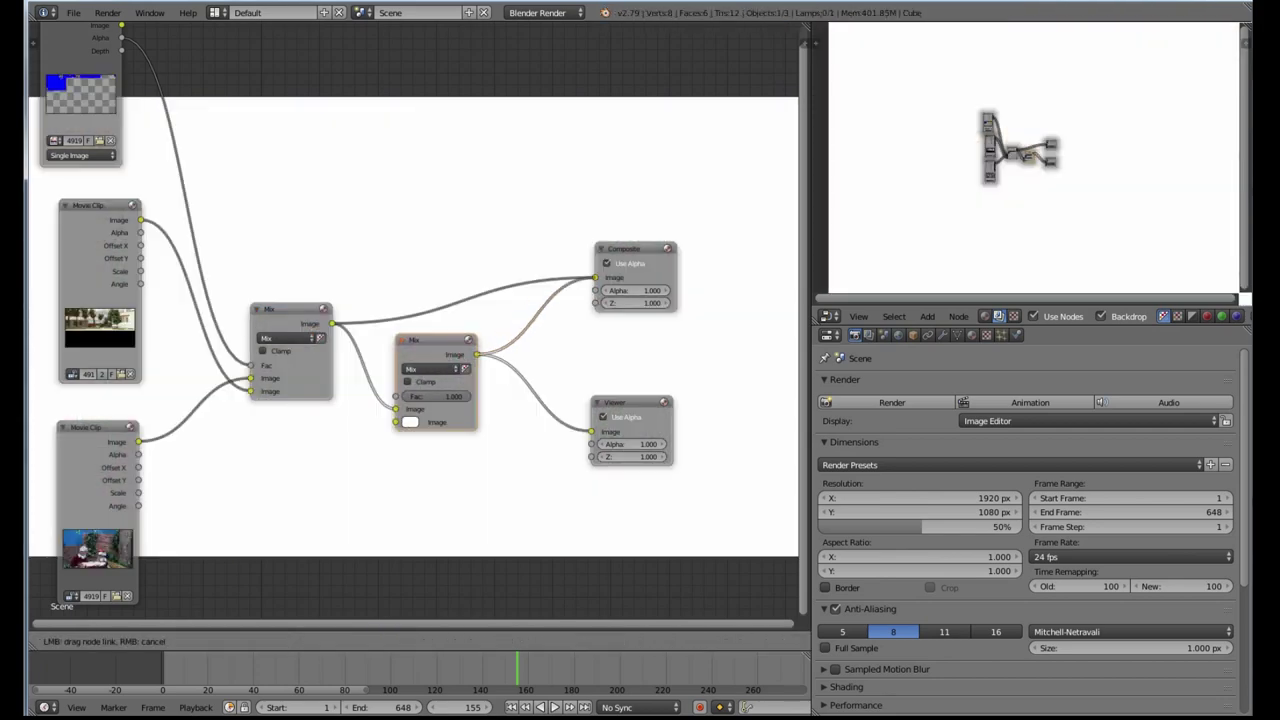
key("Return")
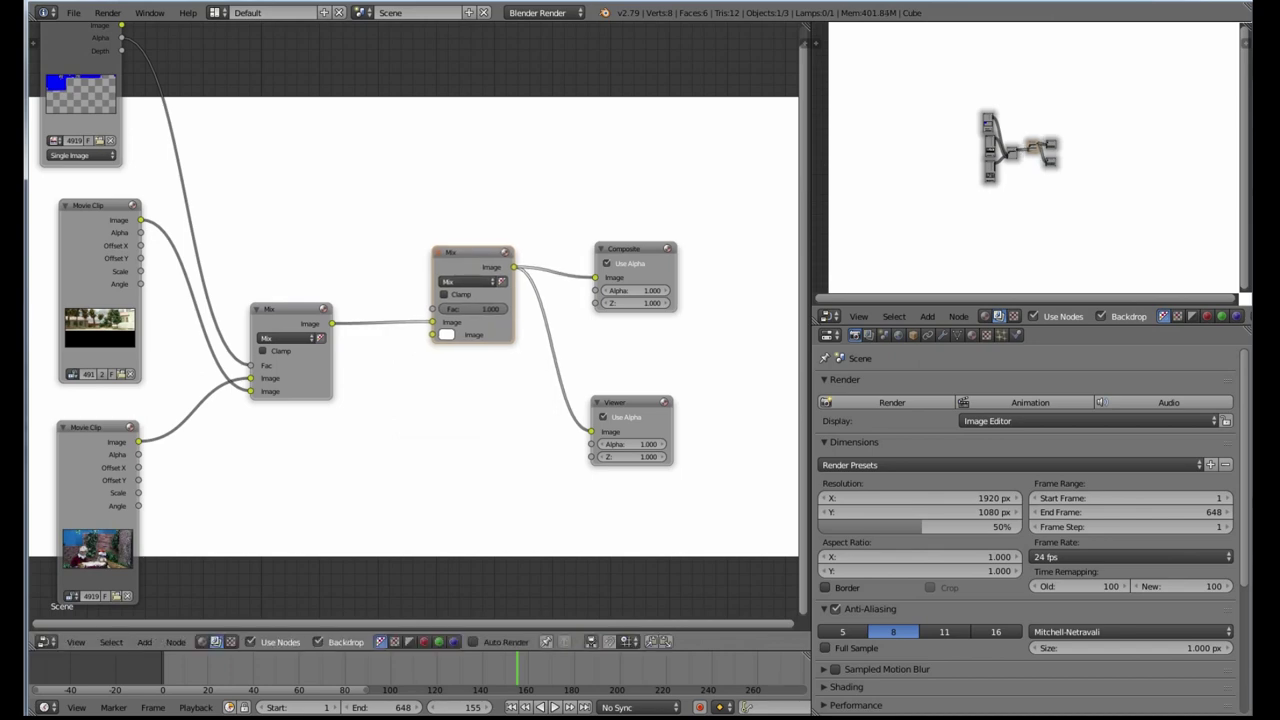
Step: Add an Image input node beneath the Mix nodes and load 4919patch.png from the 4919shot folder into it
left_click(144, 641)
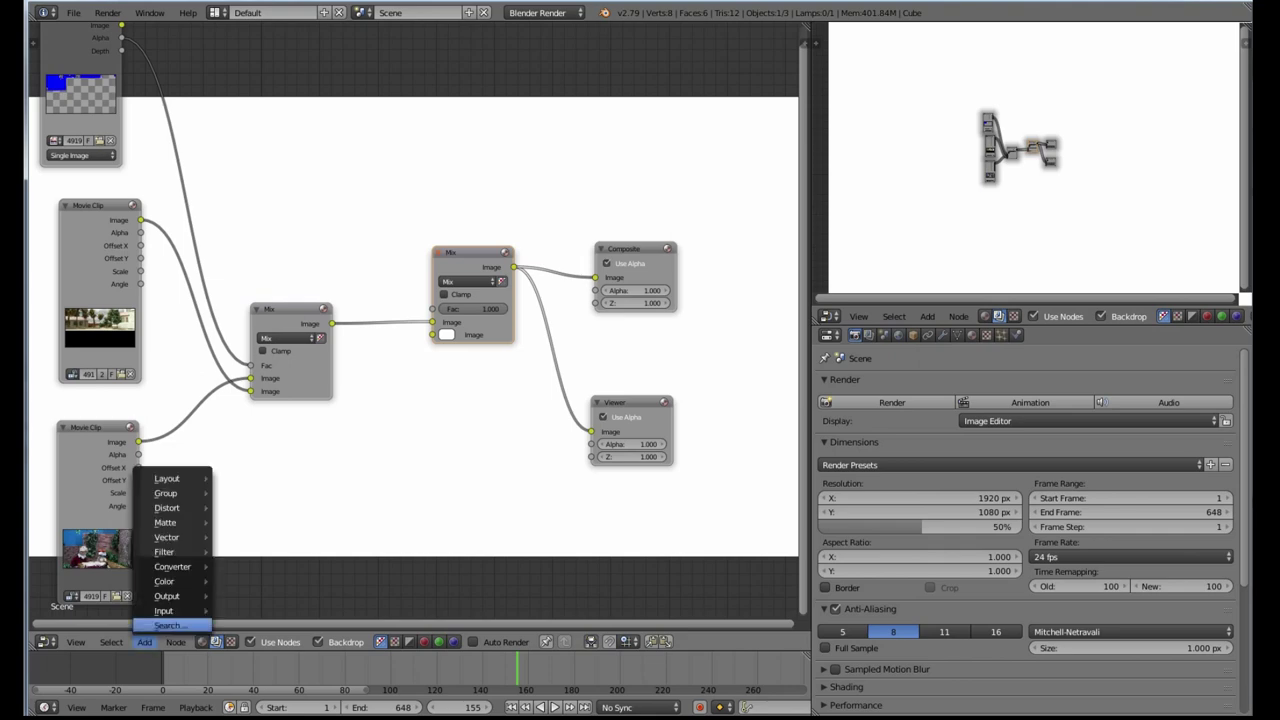
mouse_move(163, 610)
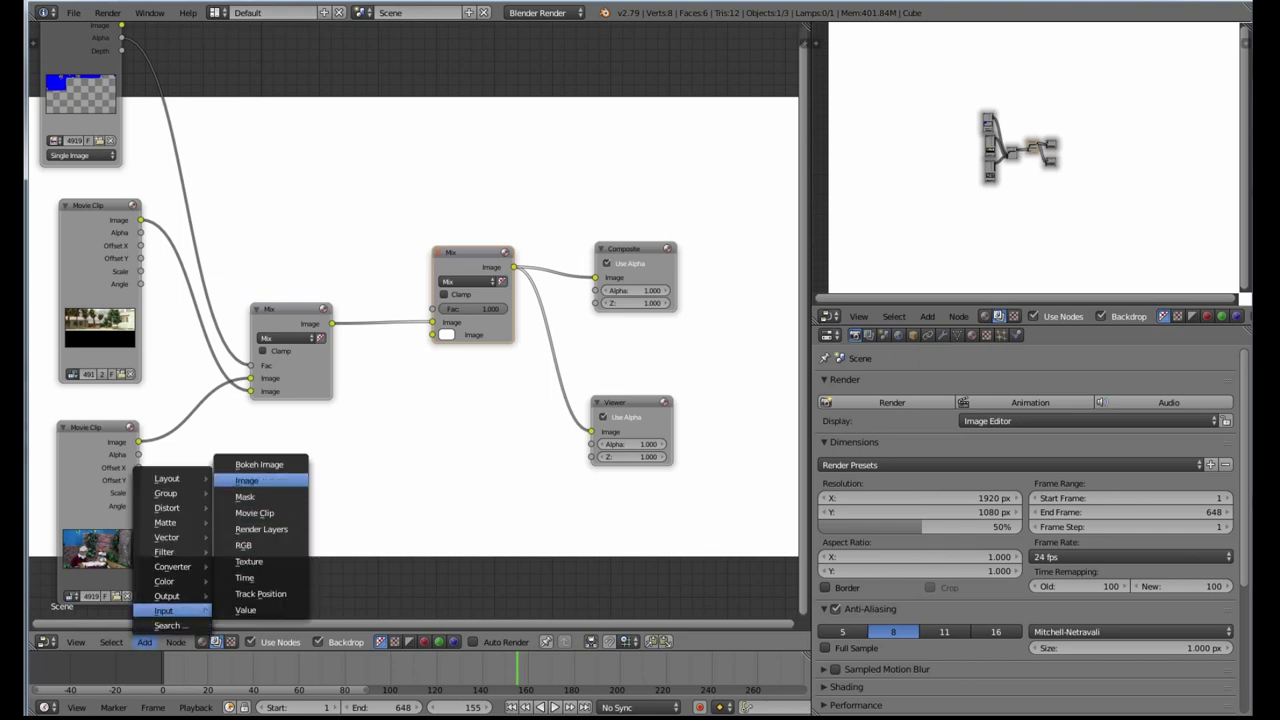
left_click(246, 480)
left_click(334, 372)
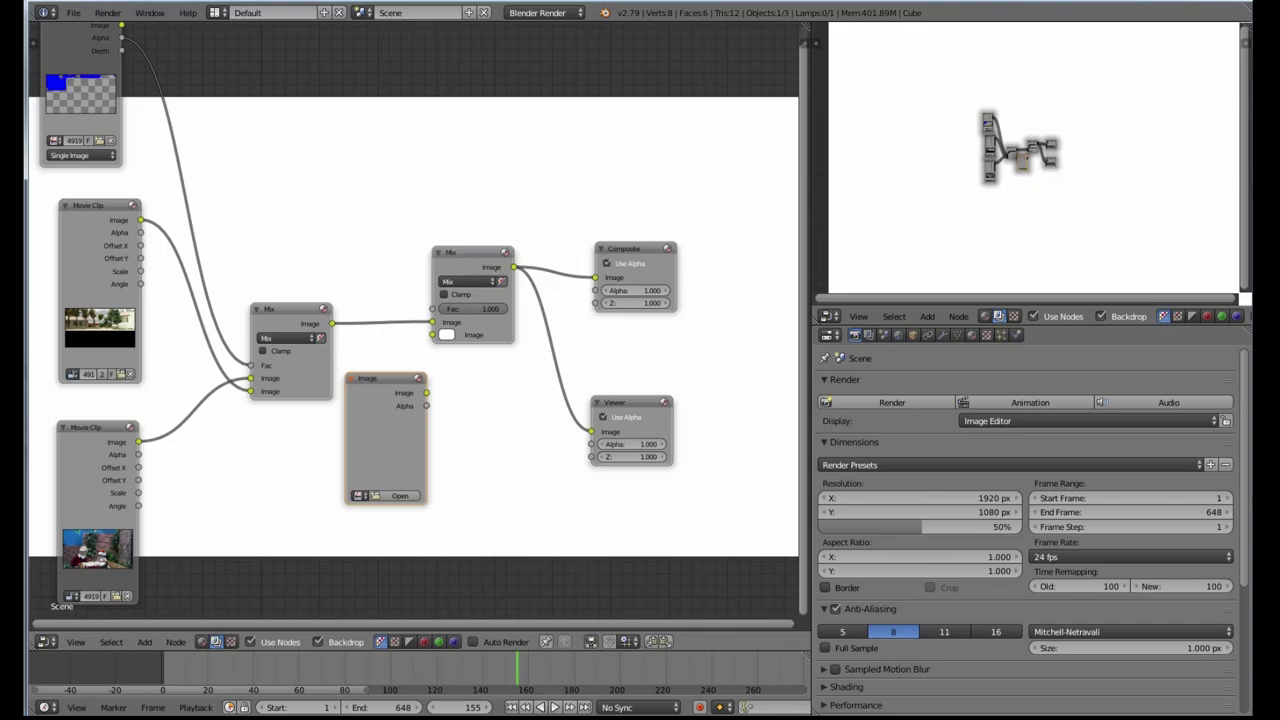
left_click(399, 495)
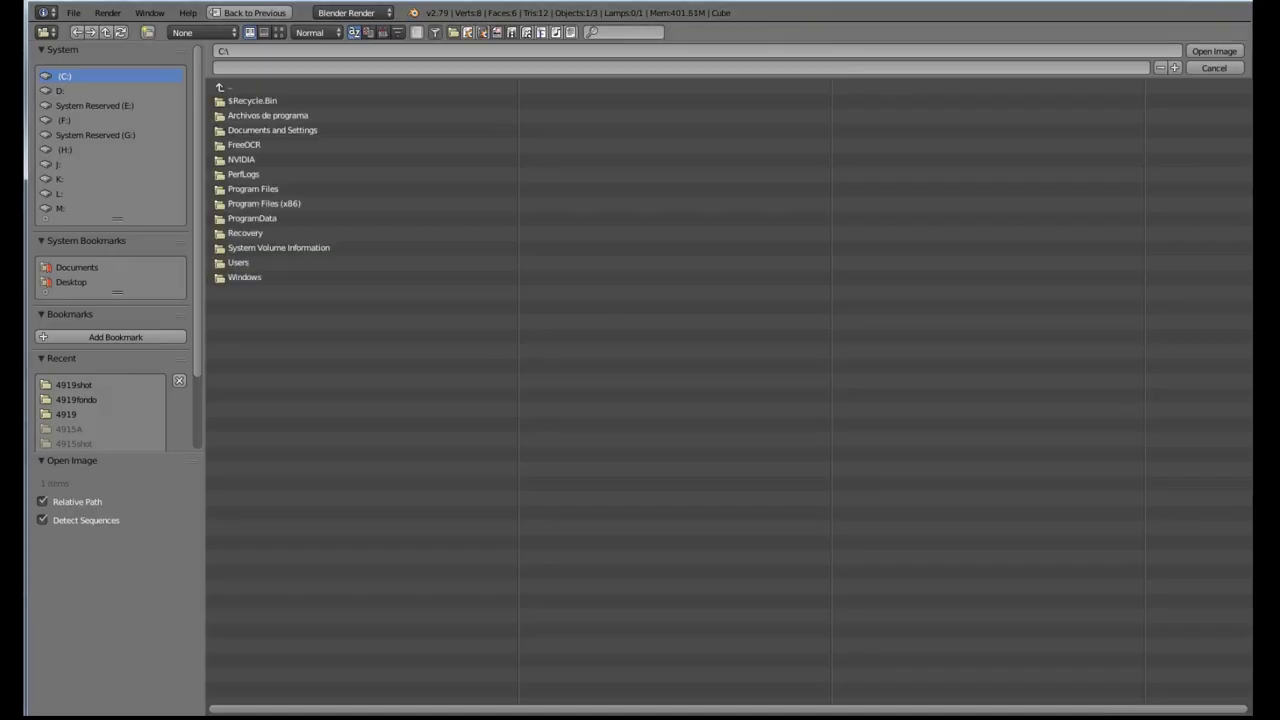
left_click(74, 385)
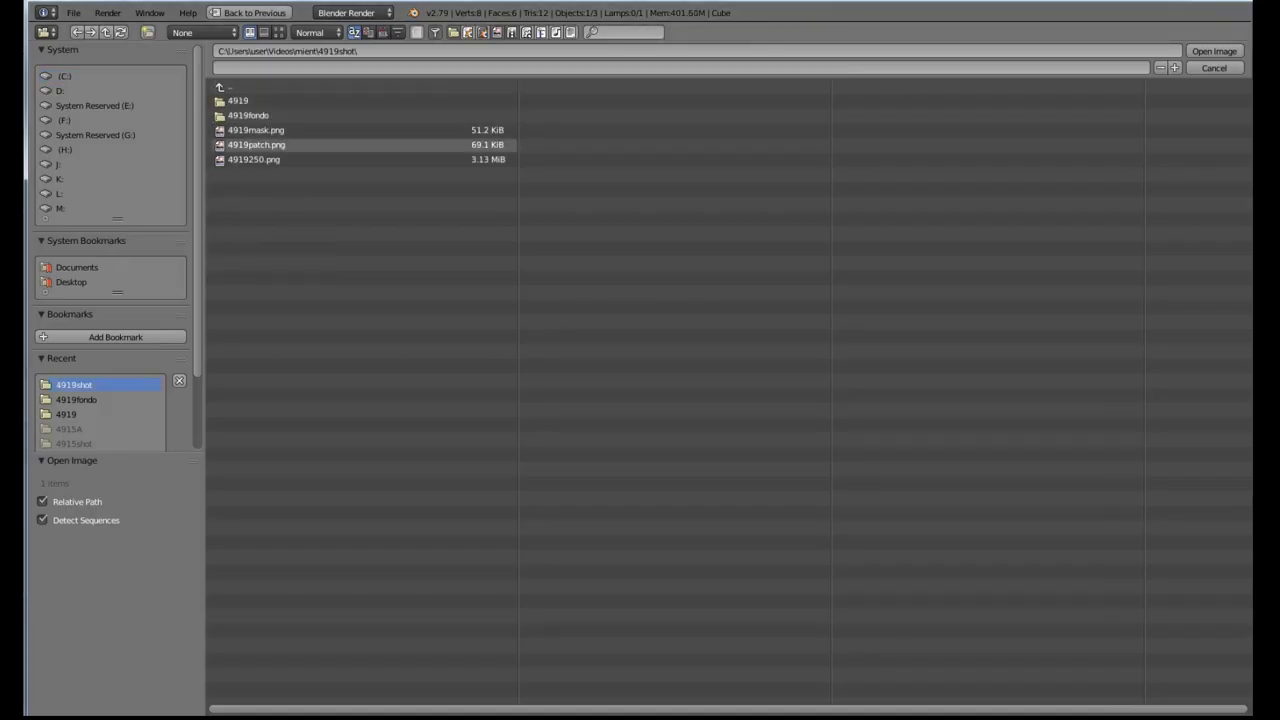
left_click(262, 145)
left_click(1214, 51)
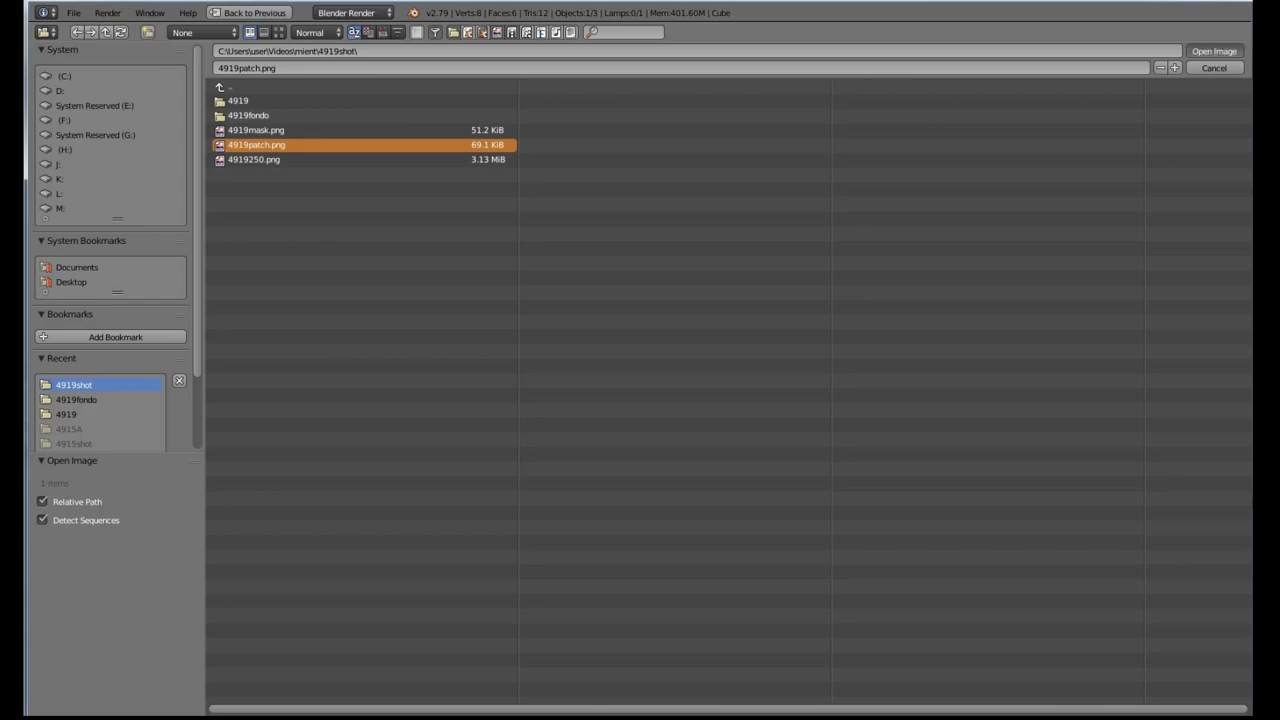
Step: Link the 4919patch.png Image output to the second Mix node's lower Image input, and place the patch node beneath the Mix nodes
key("g")
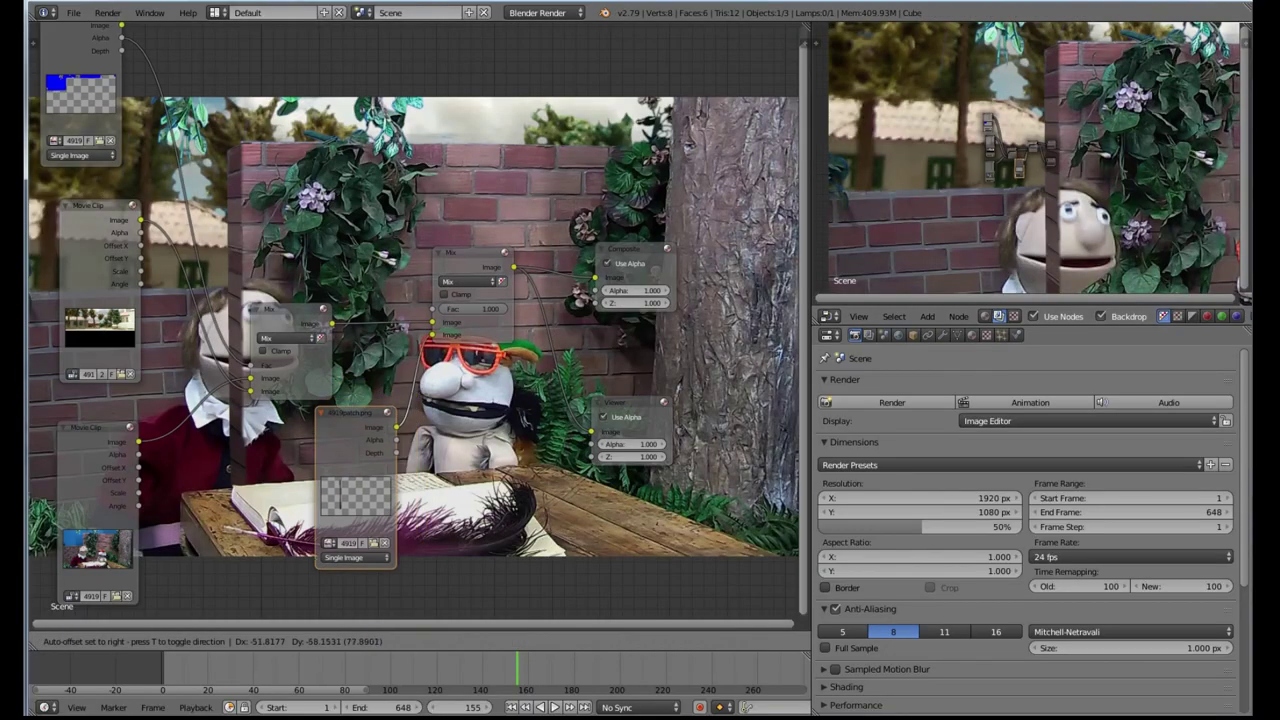
left_click(352, 416)
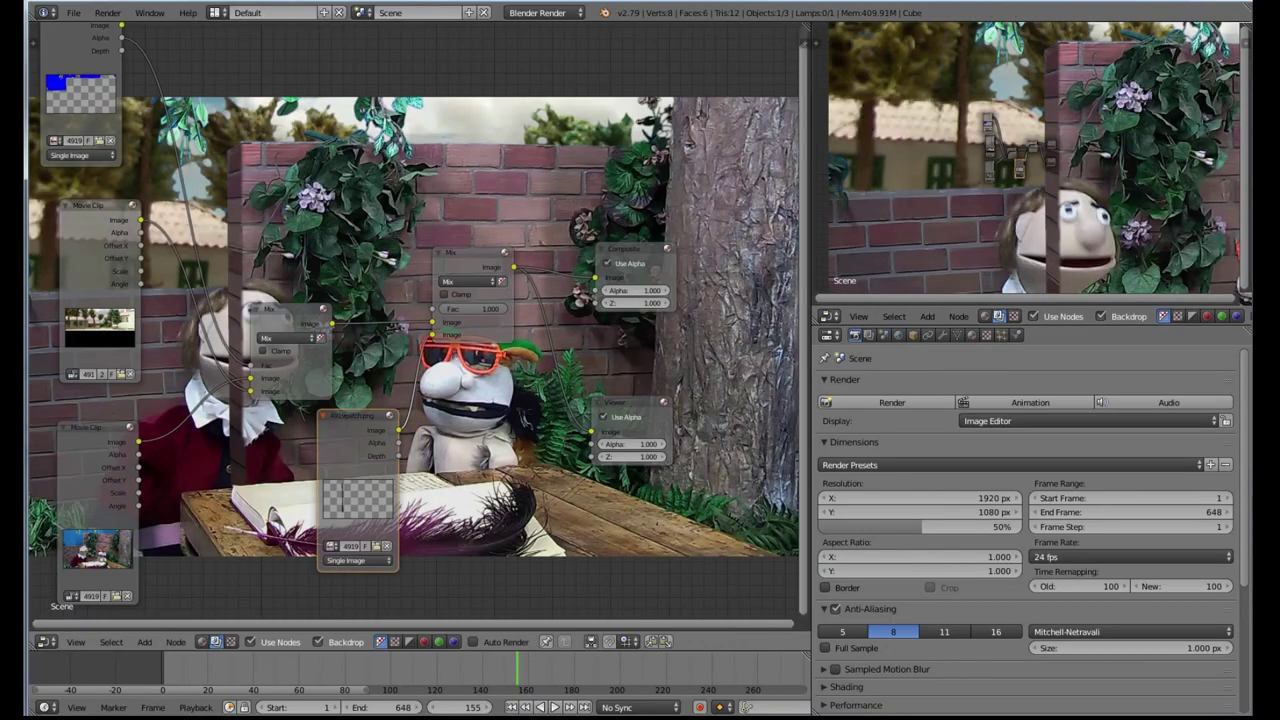
middle_click_drag(352, 416, 328, 566)
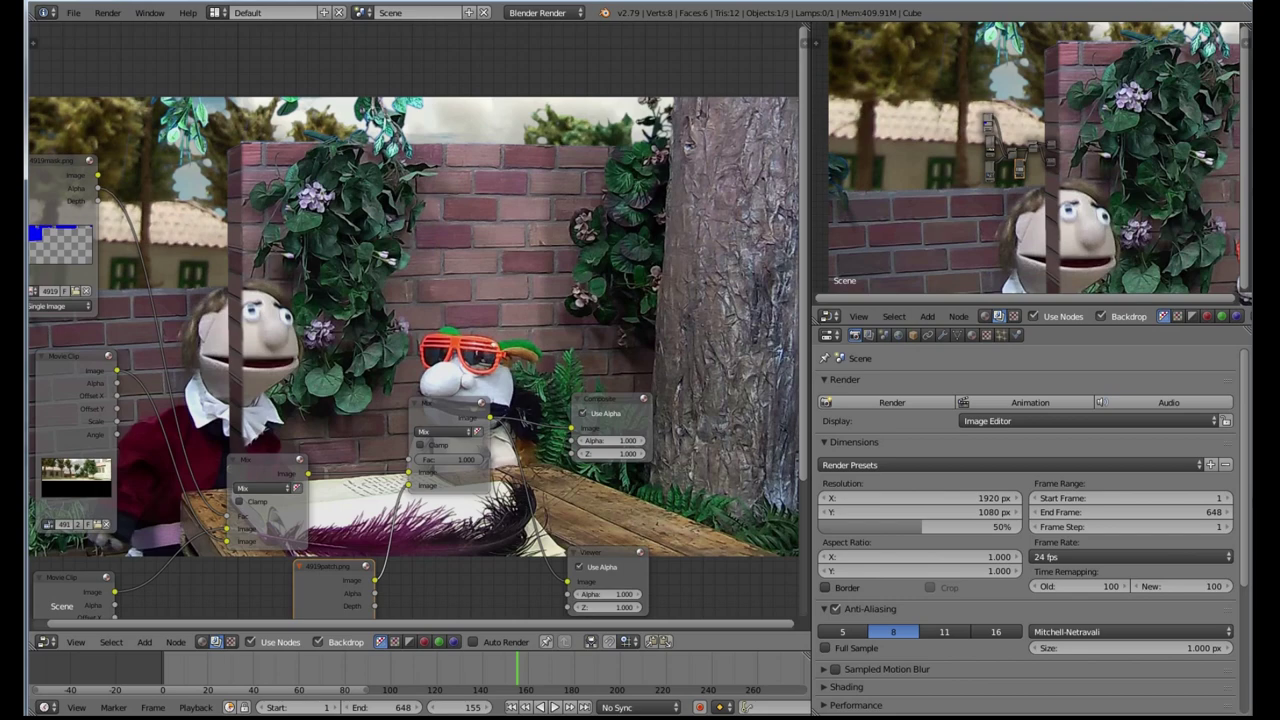
middle_click_drag(328, 566, 377, 404)
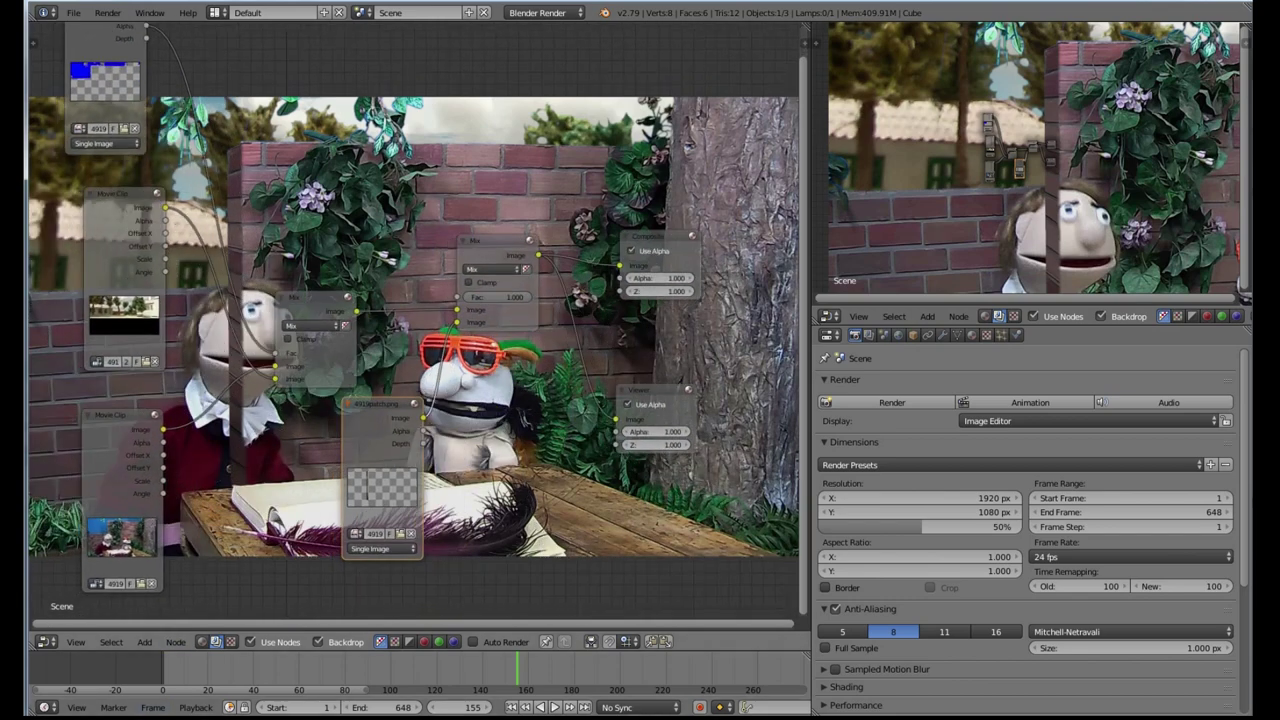
Step: Replace the node editor with the Movie Clip Editor, showing the 4919000.png clip in Mask mode
left_click(46, 641)
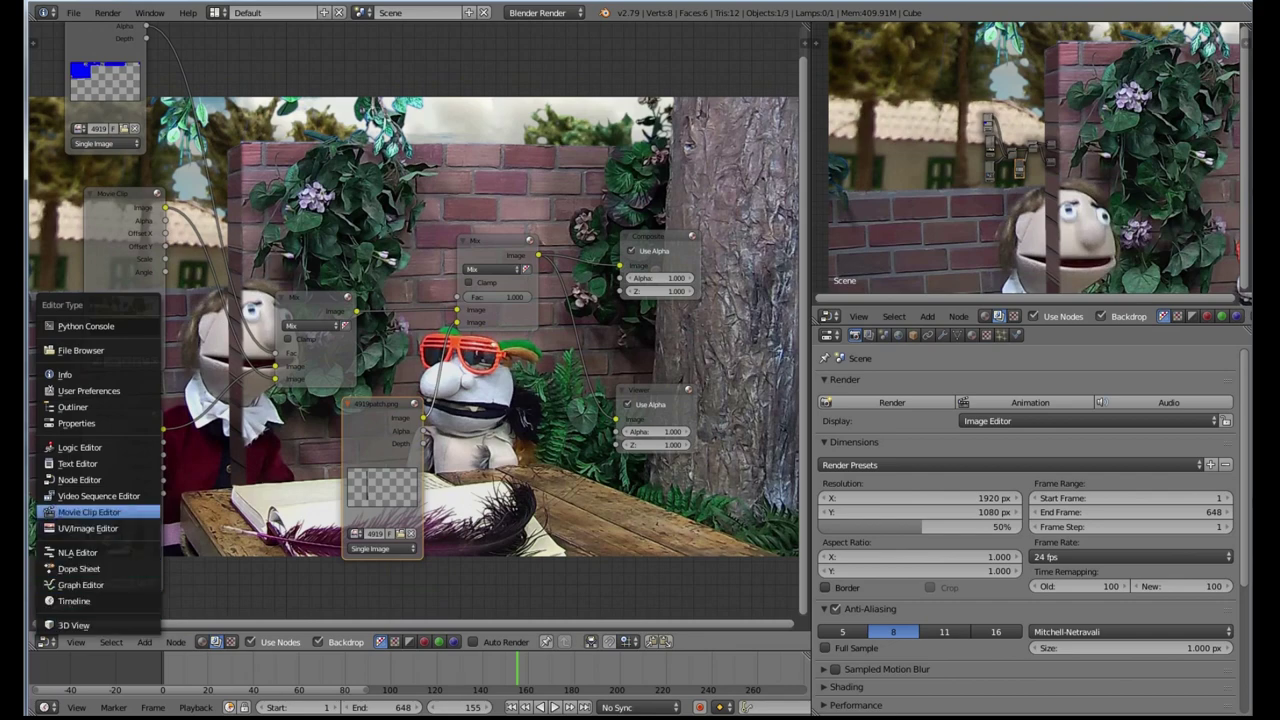
left_click(88, 512)
left_click(278, 641)
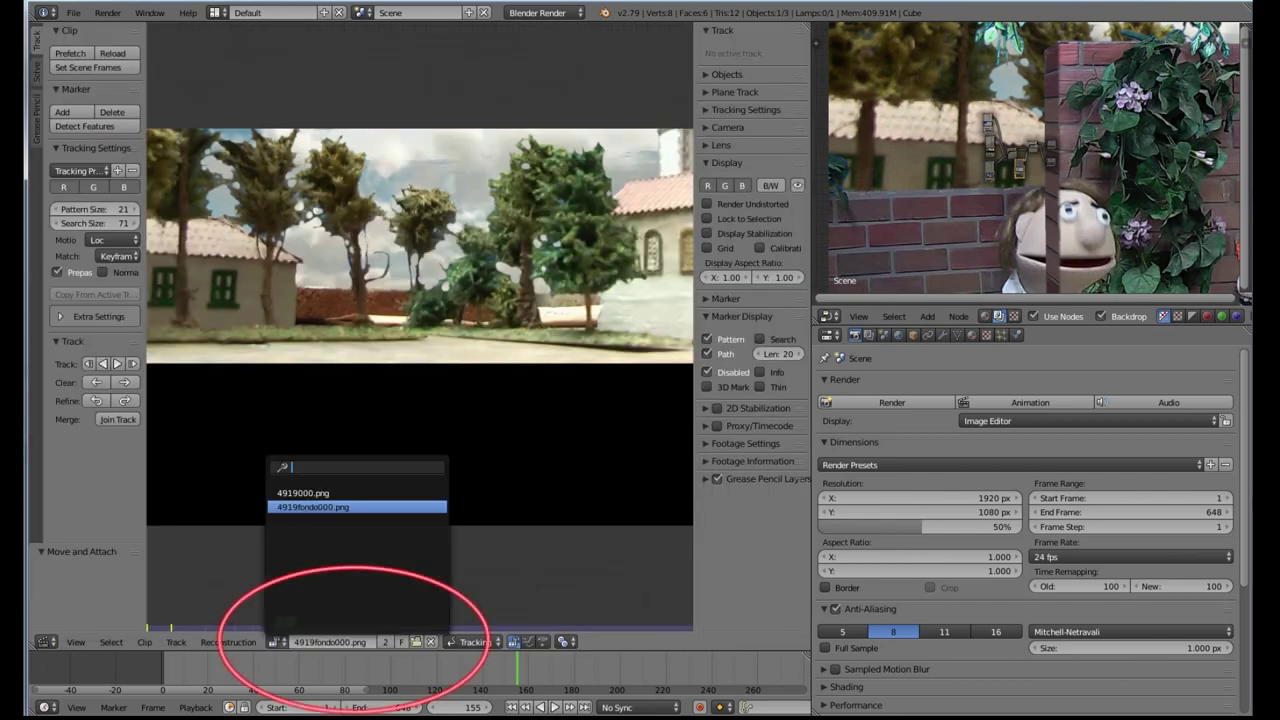
left_click(303, 493)
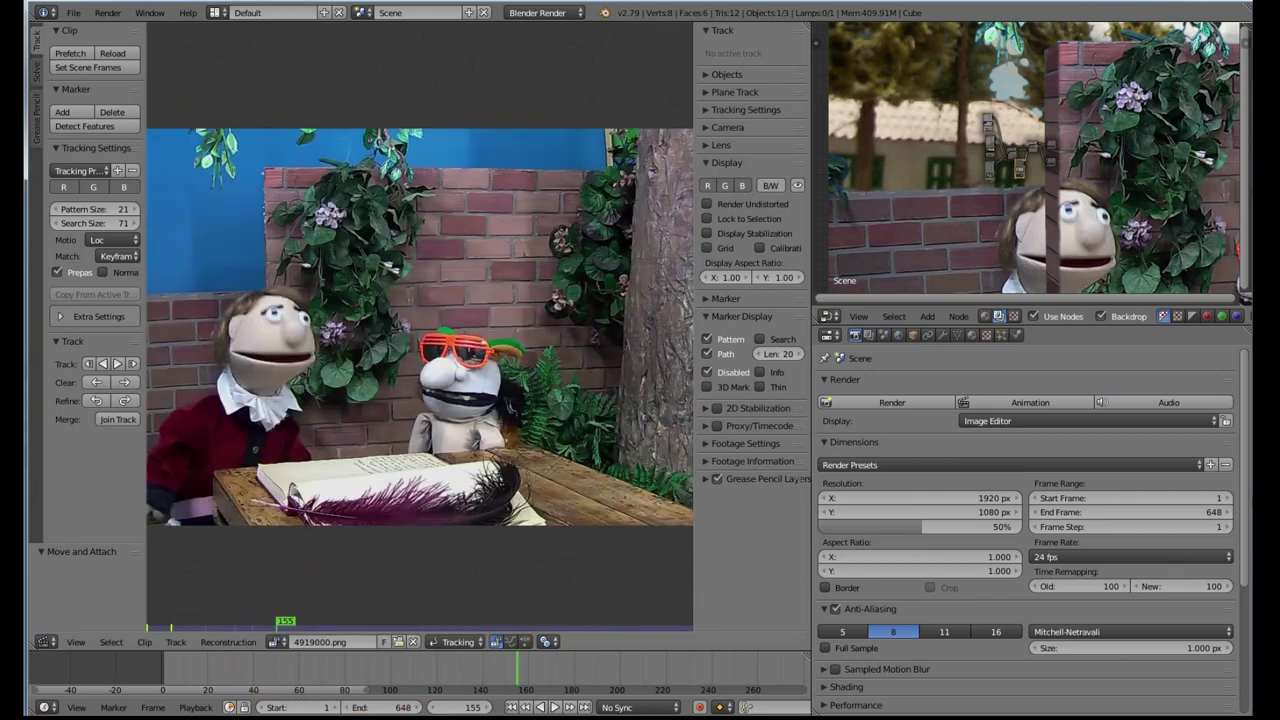
middle_click_drag(282, 356, 404, 323)
scroll(404, 323, "up", 4)
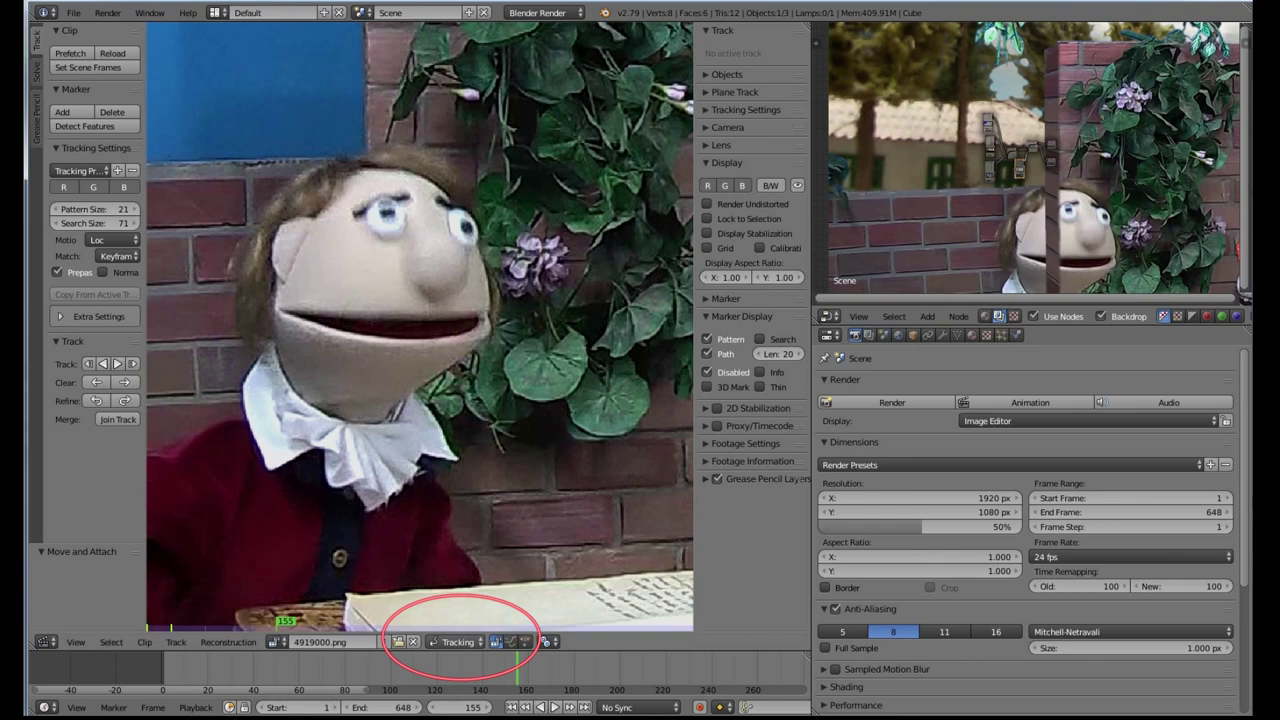
left_click(460, 642)
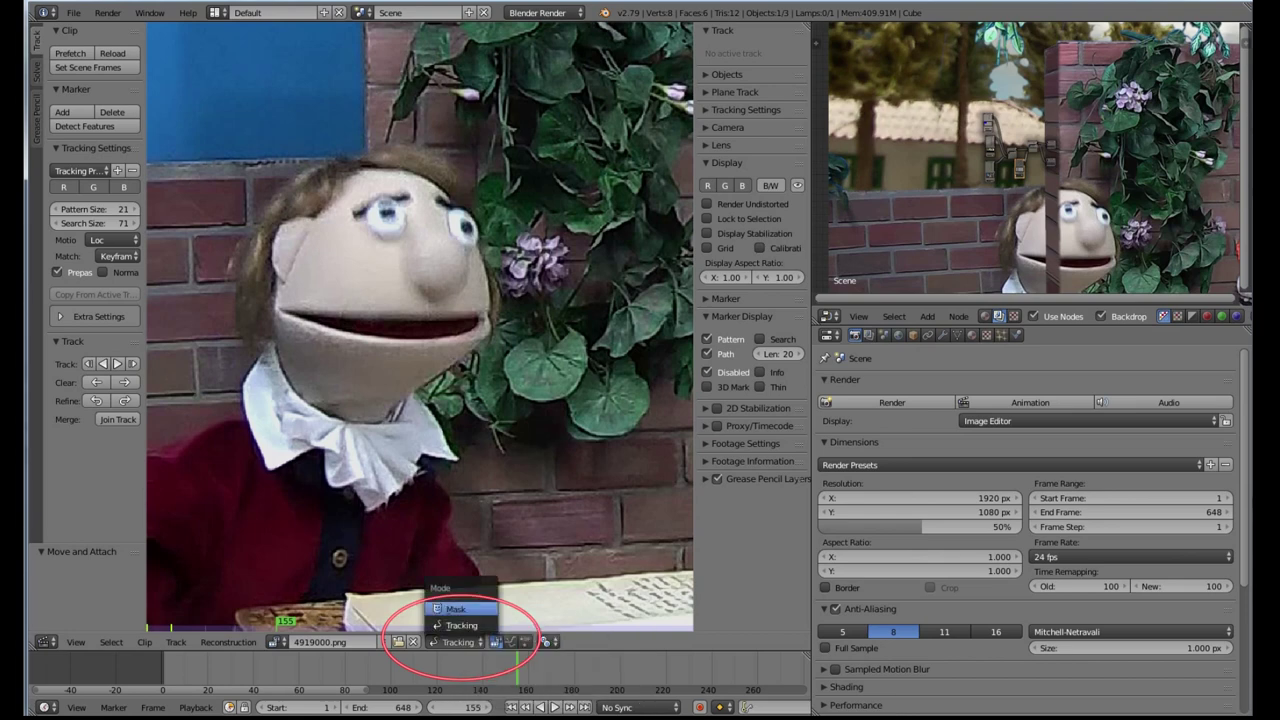
left_click(445, 612)
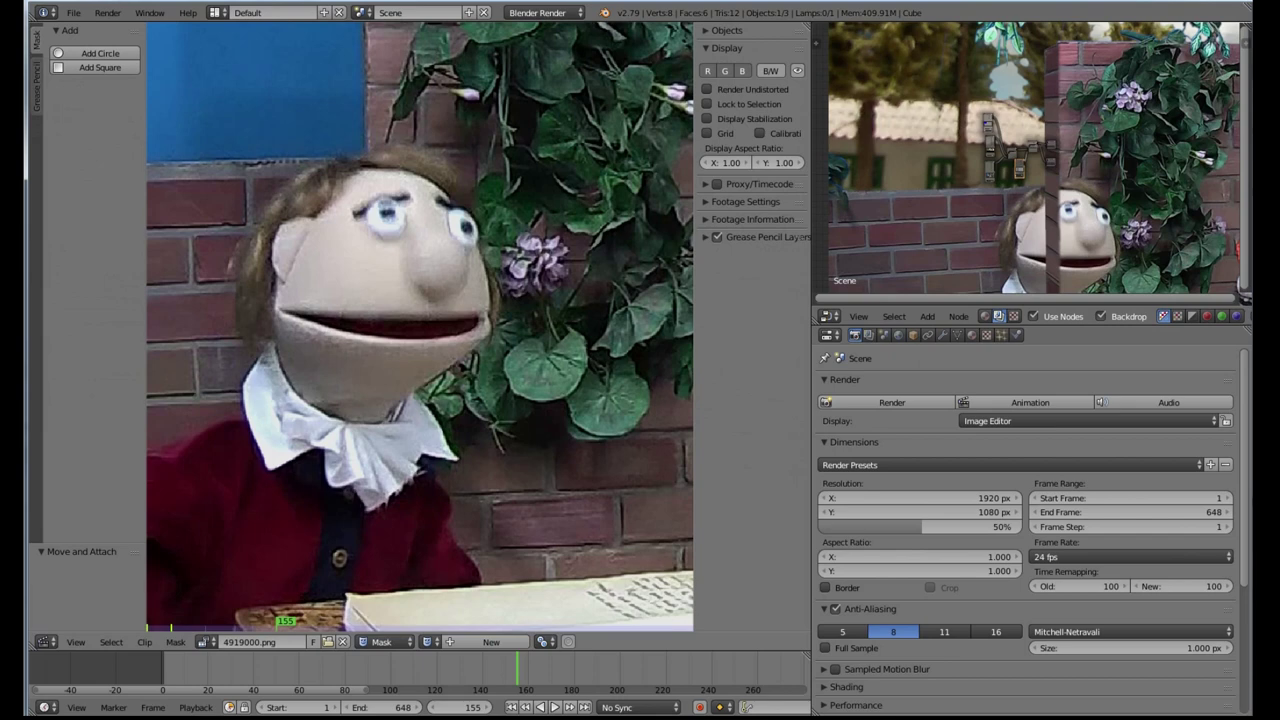
Step: Start a mask spline over the top of the red-jacketed puppet's head and continue it down the back of its hair
left_click(453, 166, "ctrl")
left_click(420, 145, "ctrl")
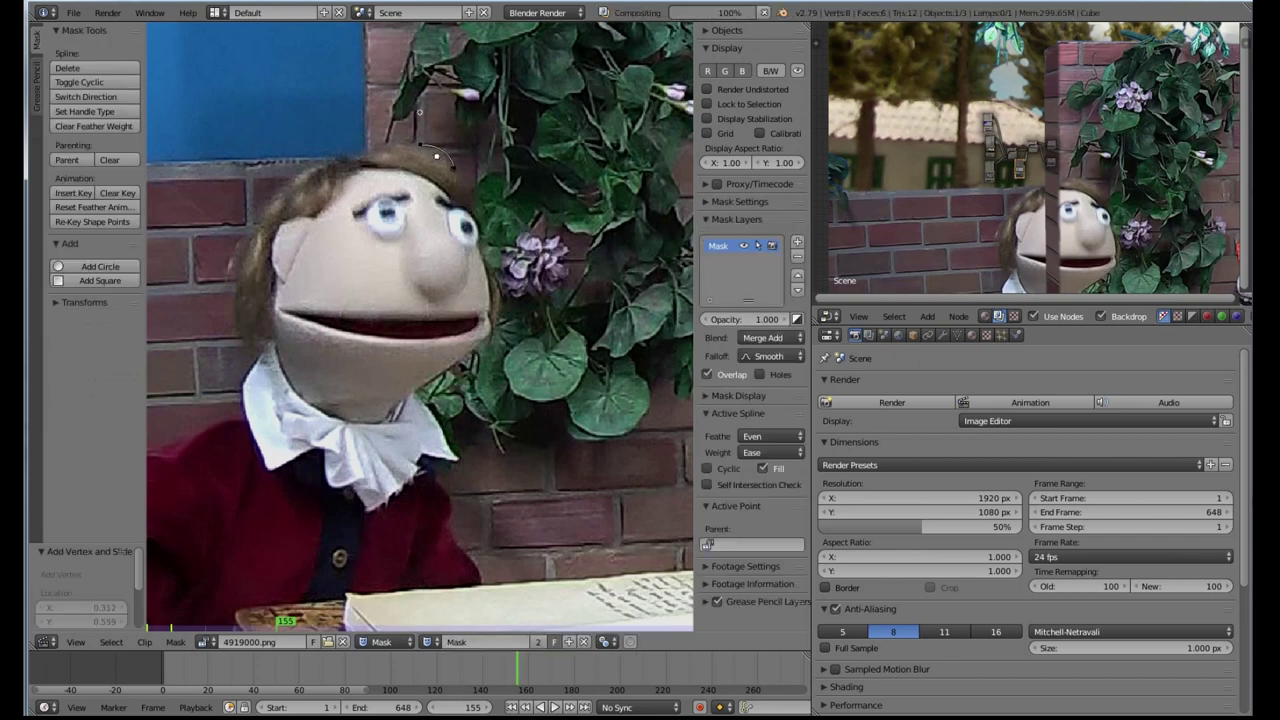
left_click(359, 159, "ctrl")
left_click(361, 112, "ctrl")
left_click(305, 167, "ctrl")
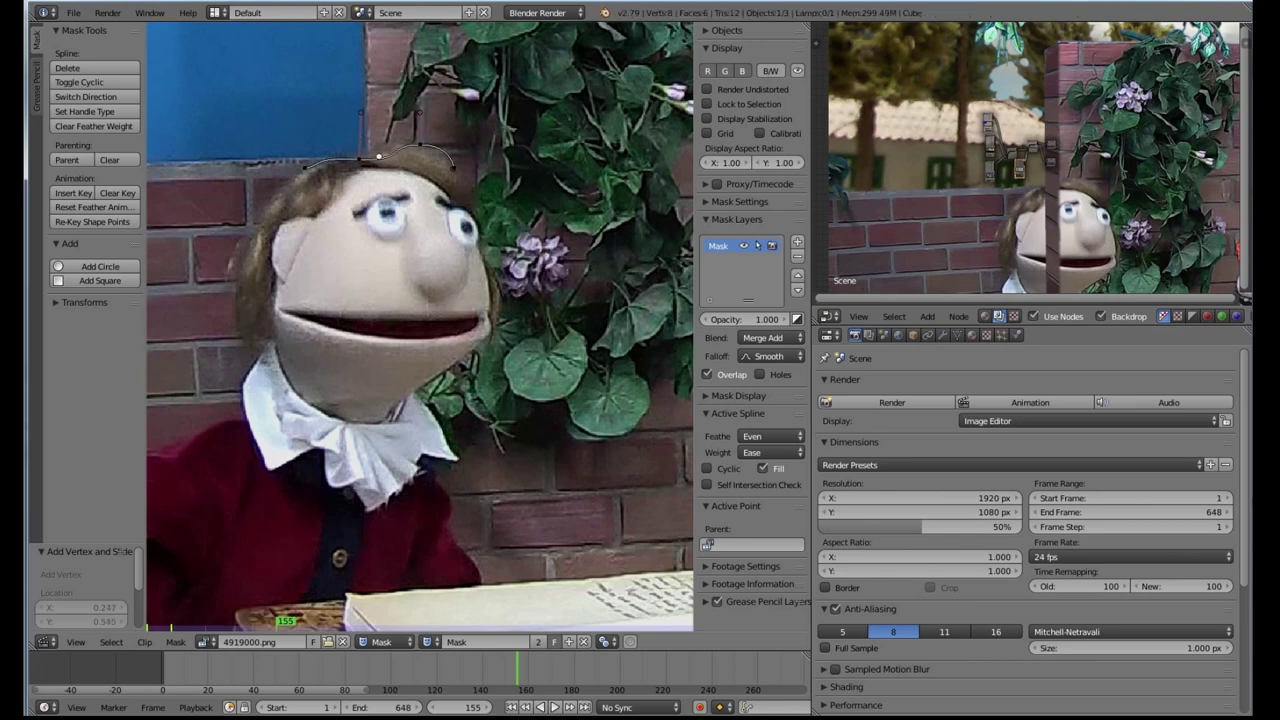
left_click(239, 258, "ctrl")
left_click(242, 335, "ctrl")
Step: Continue the mask spline along the table edge and up the front of the puppet's jacket and face, and make it cyclic
left_click(258, 617, "ctrl")
left_click(492, 612, "ctrl")
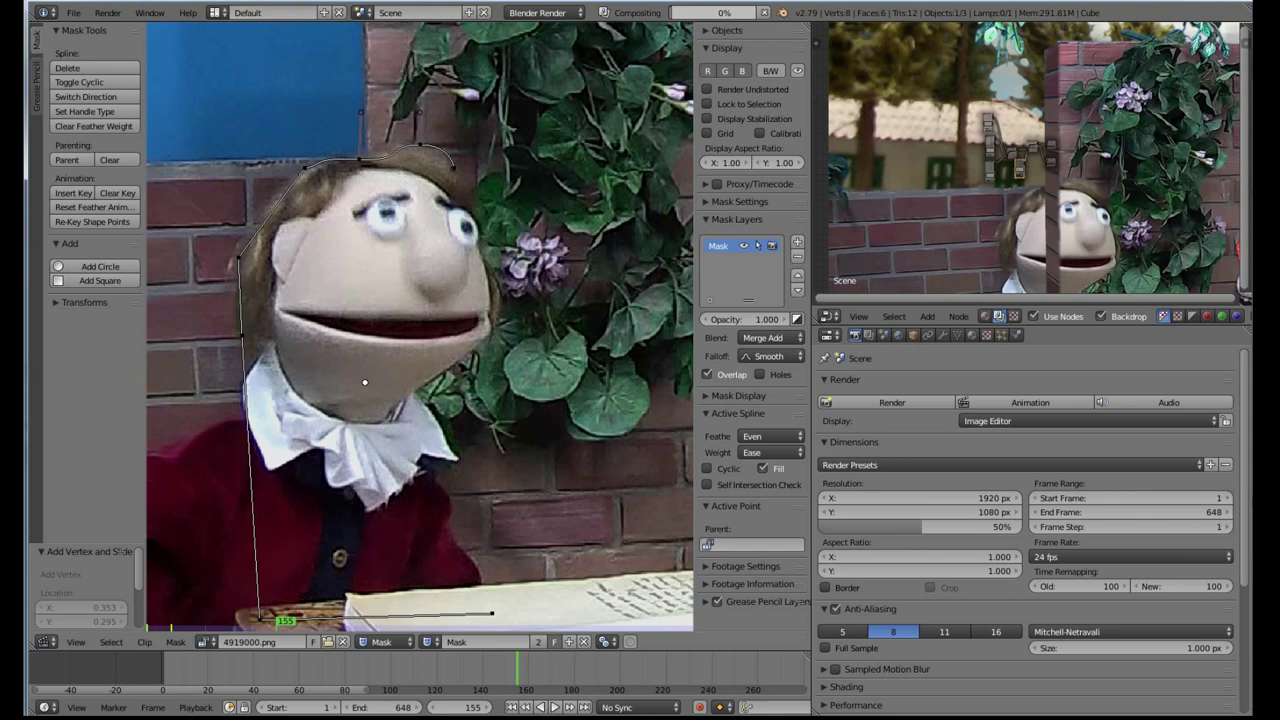
left_click(425, 527, "ctrl")
left_click(457, 477, "ctrl")
left_click(518, 456, "ctrl")
left_click(445, 408, "ctrl")
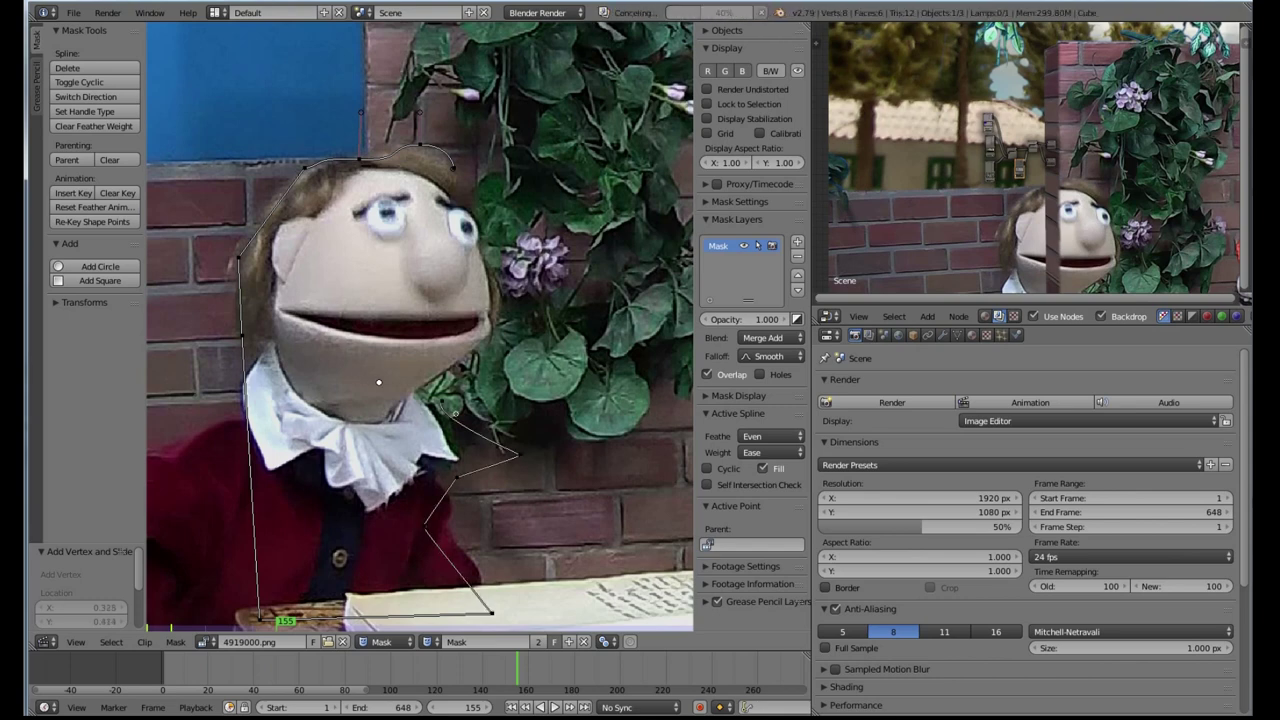
left_click(510, 248, "ctrl")
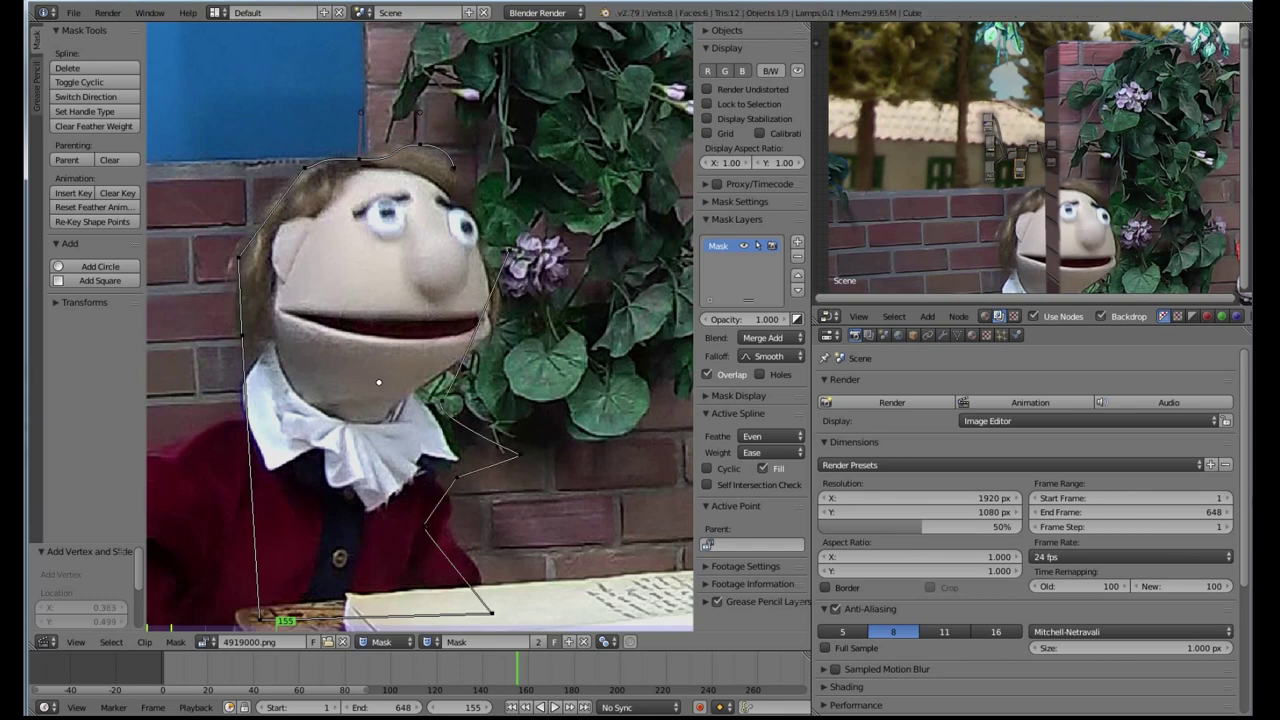
key("alt+c")
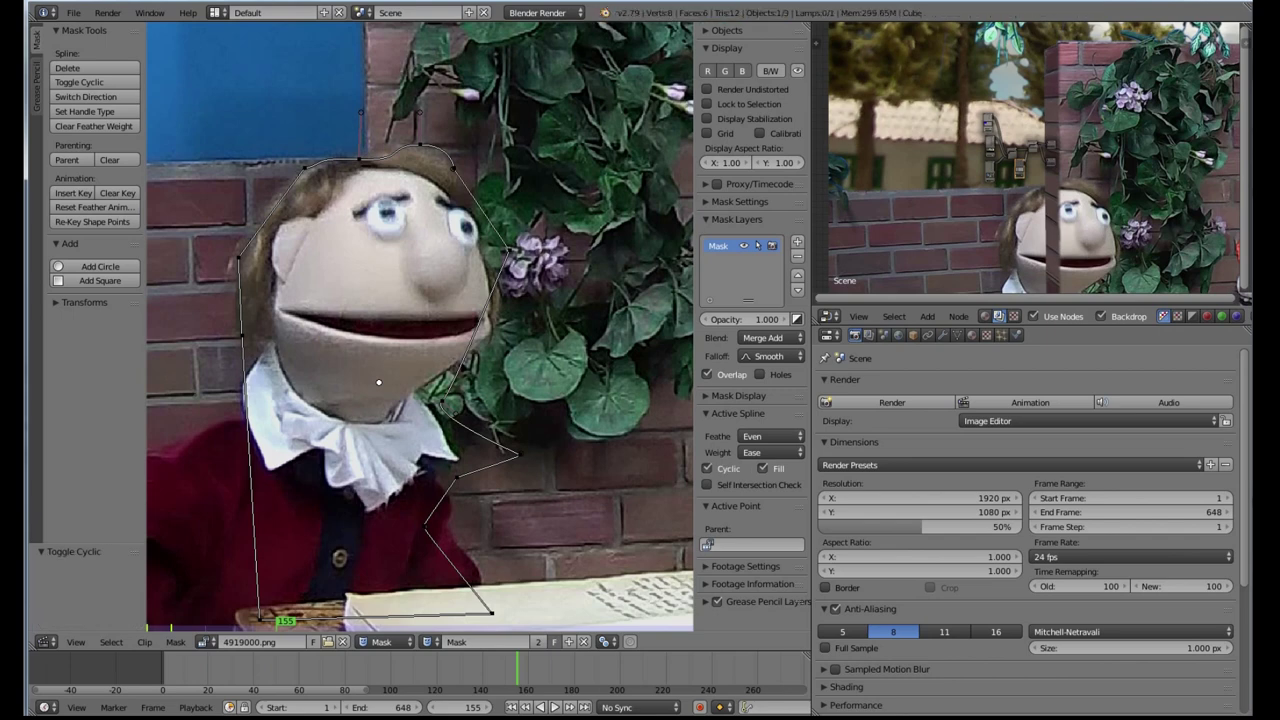
Step: Select all points of the puppet mask and expand its feather slightly outward
key("a")
key("a")
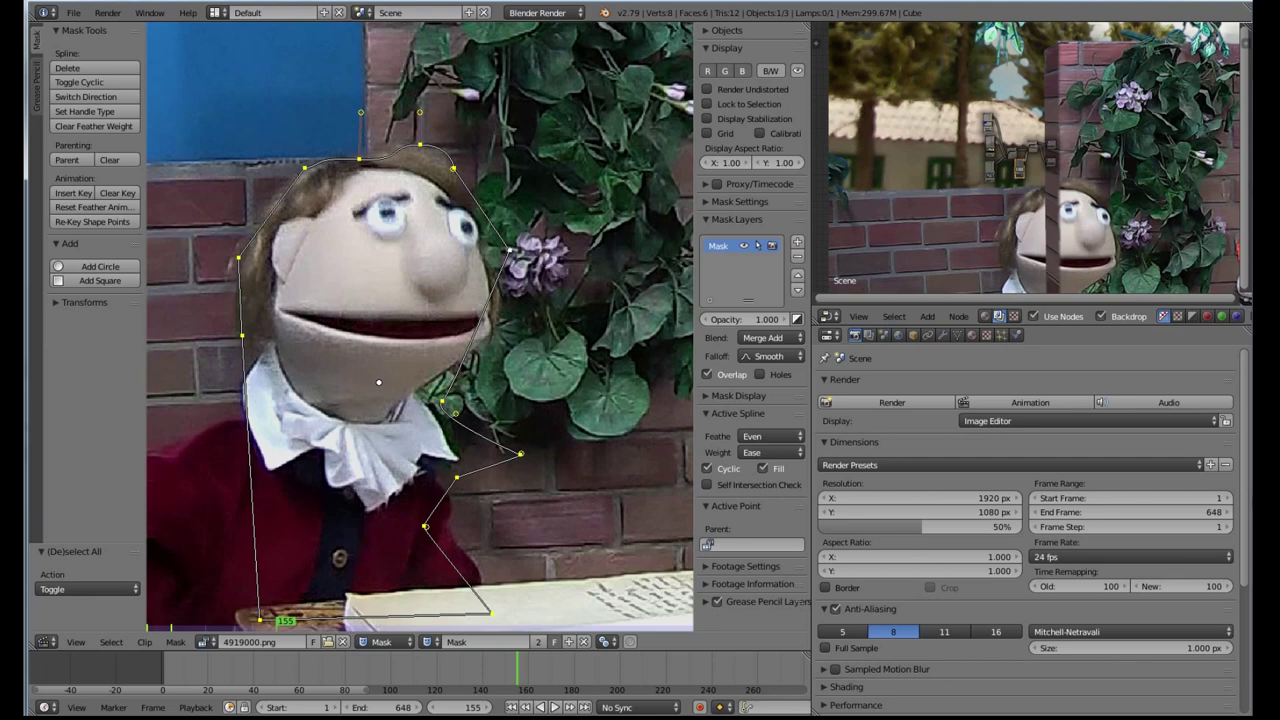
key("alt+s")
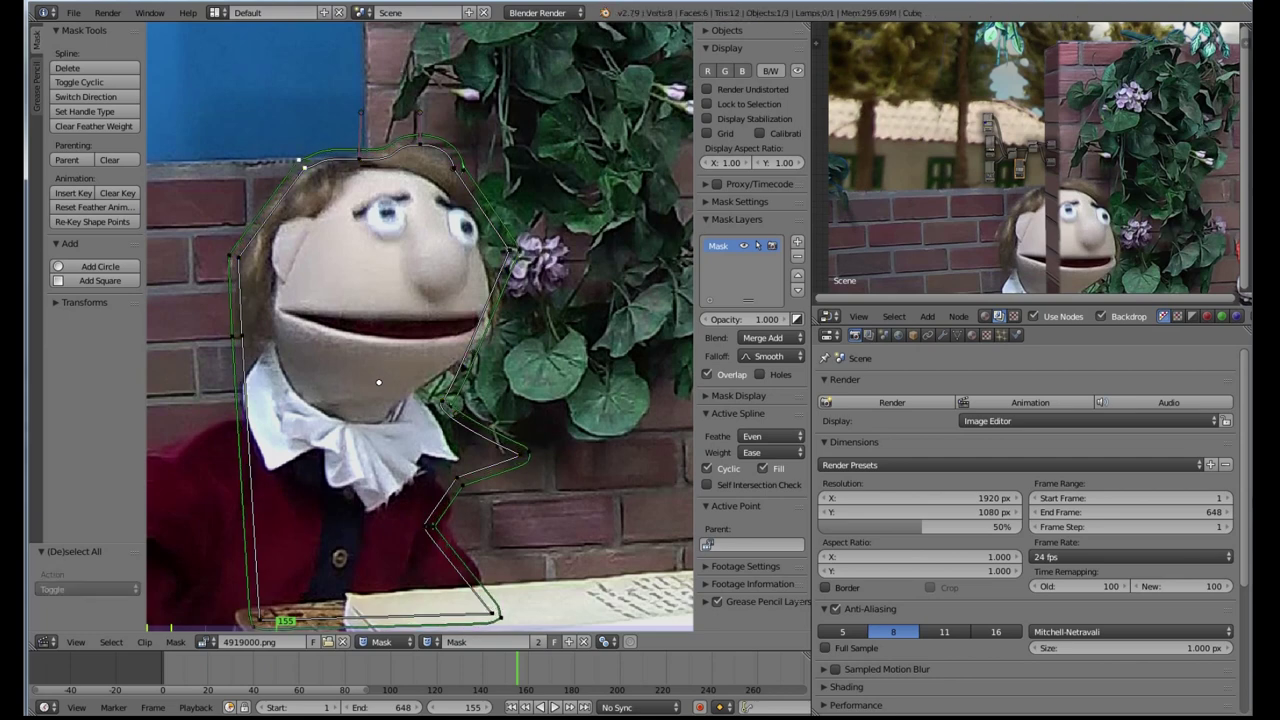
Step: Set the mask point at the top of the puppet's hair to the Vector handle type and slide it onto the hairline
left_click(299, 160, "shift")
left_click_drag(360, 158, 353, 164)
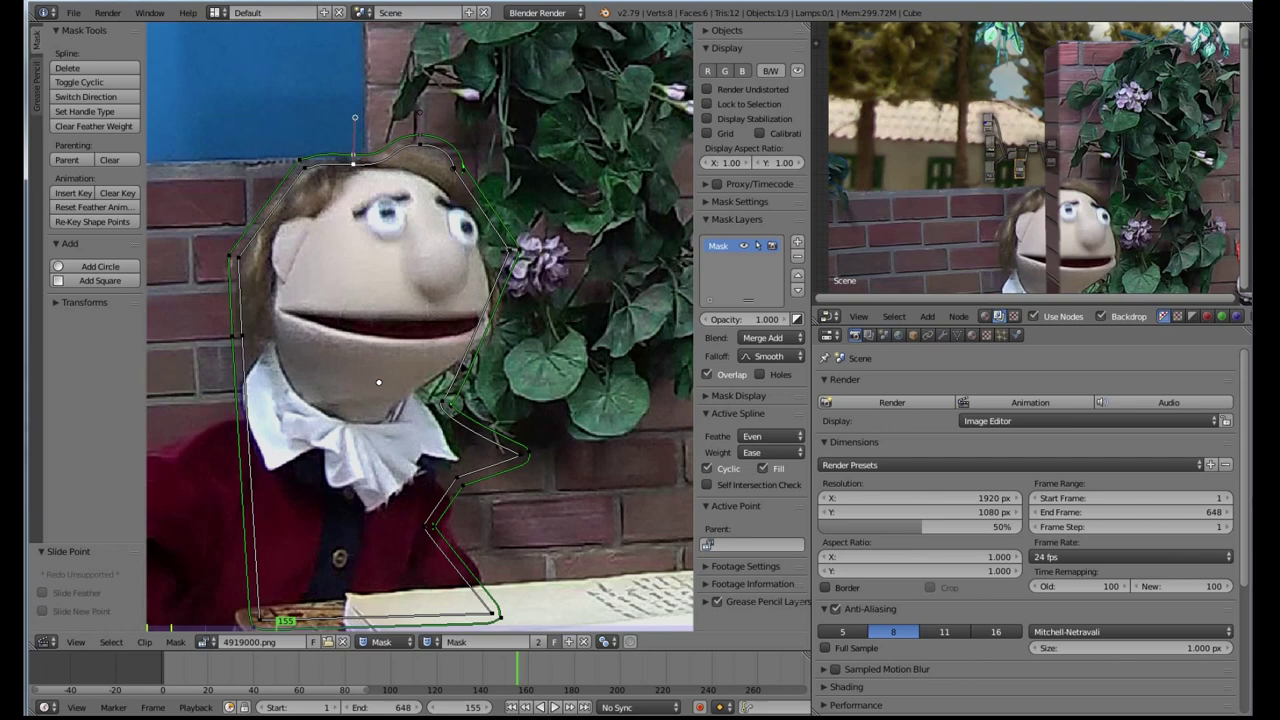
left_click(85, 111)
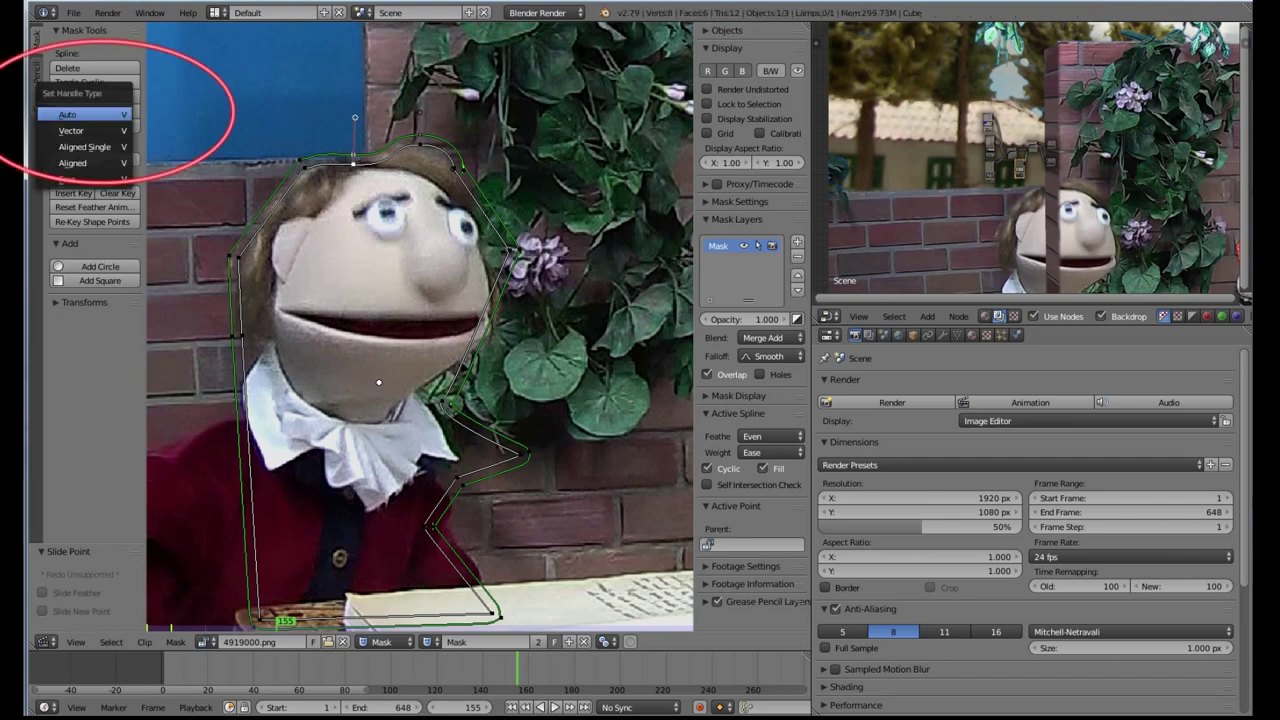
left_click(84, 131)
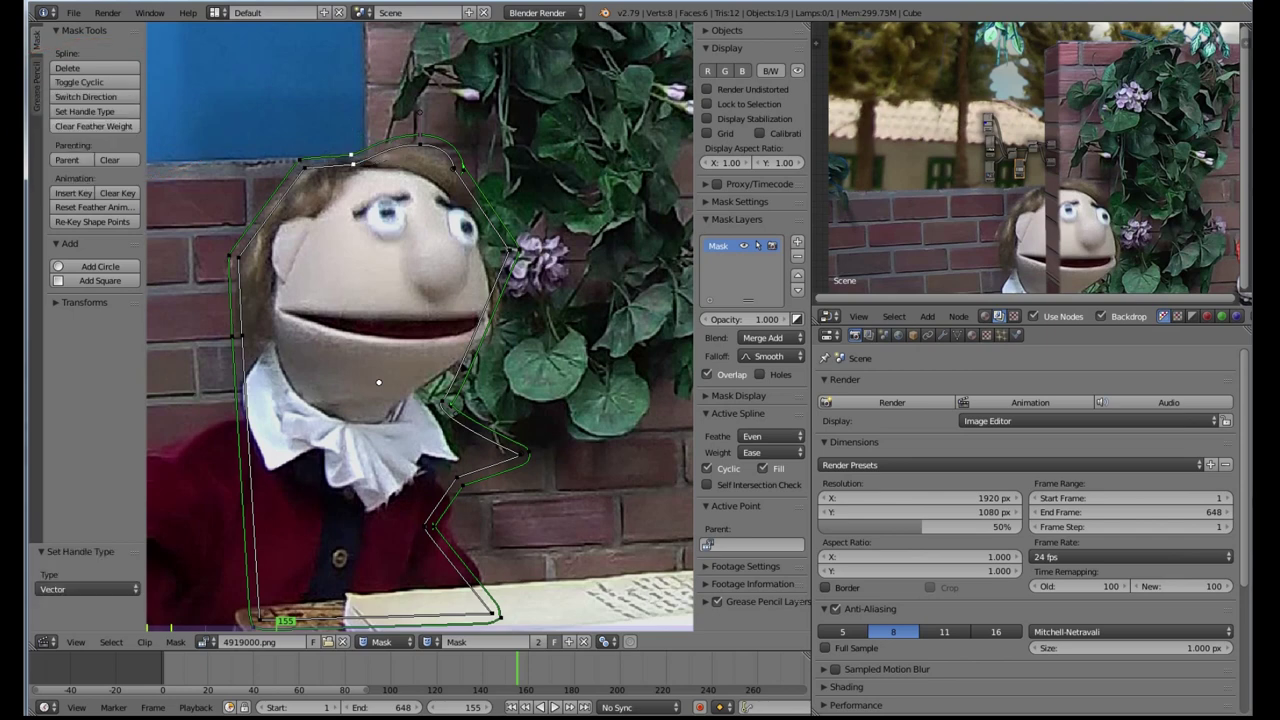
left_click_drag(353, 163, 361, 162)
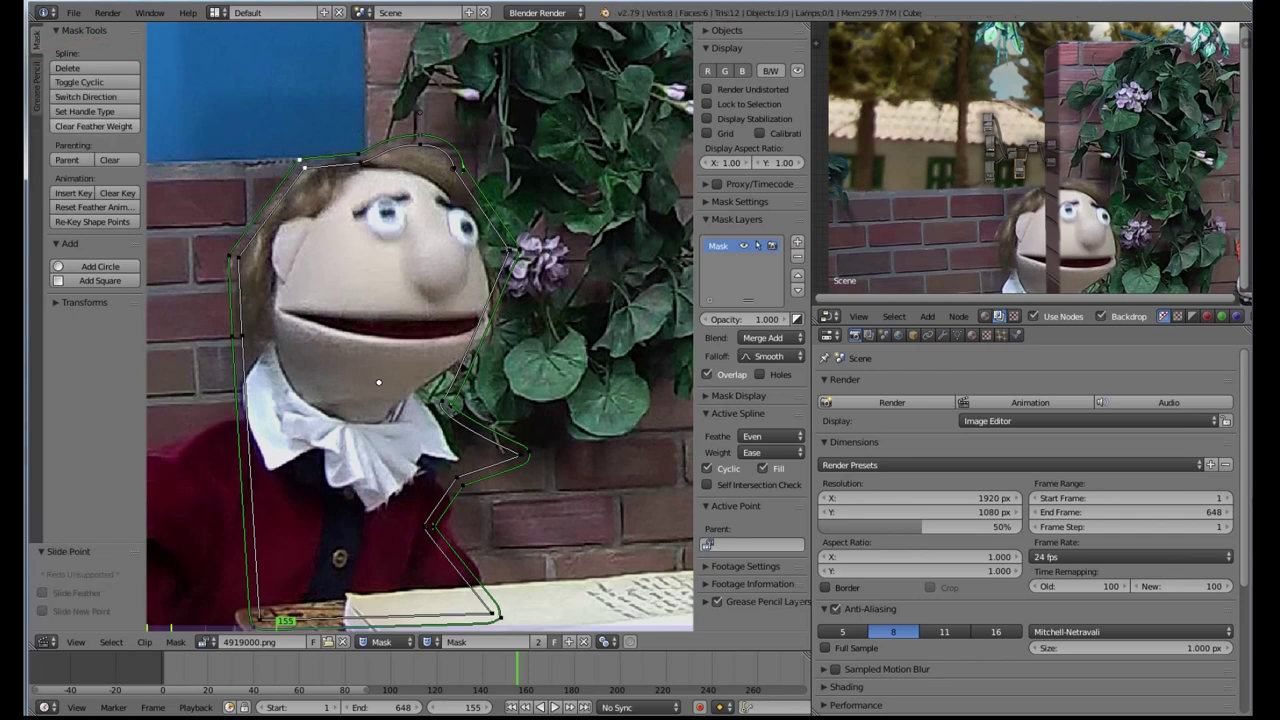
Step: Give the mask point at the upper back of the head Aligned Single handles, and tighten the mask around the hair and nose
left_click(85, 111)
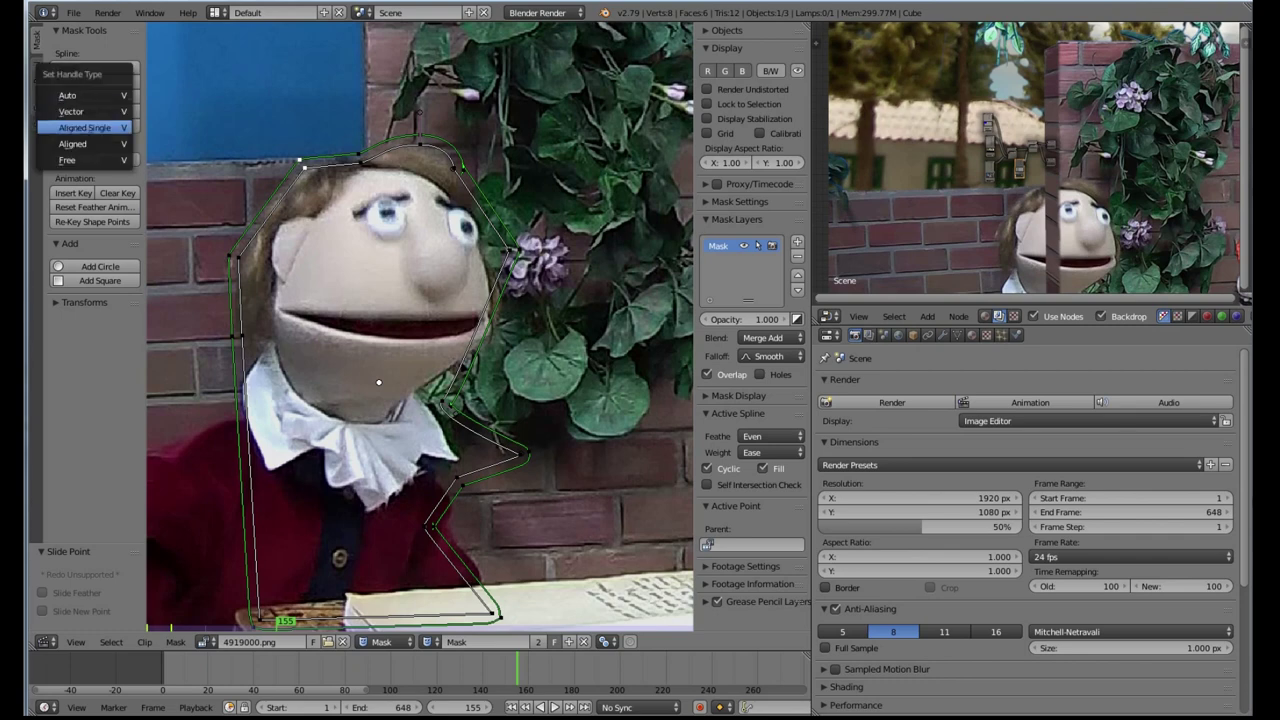
left_click(85, 127)
left_click_drag(304, 167, 292, 184)
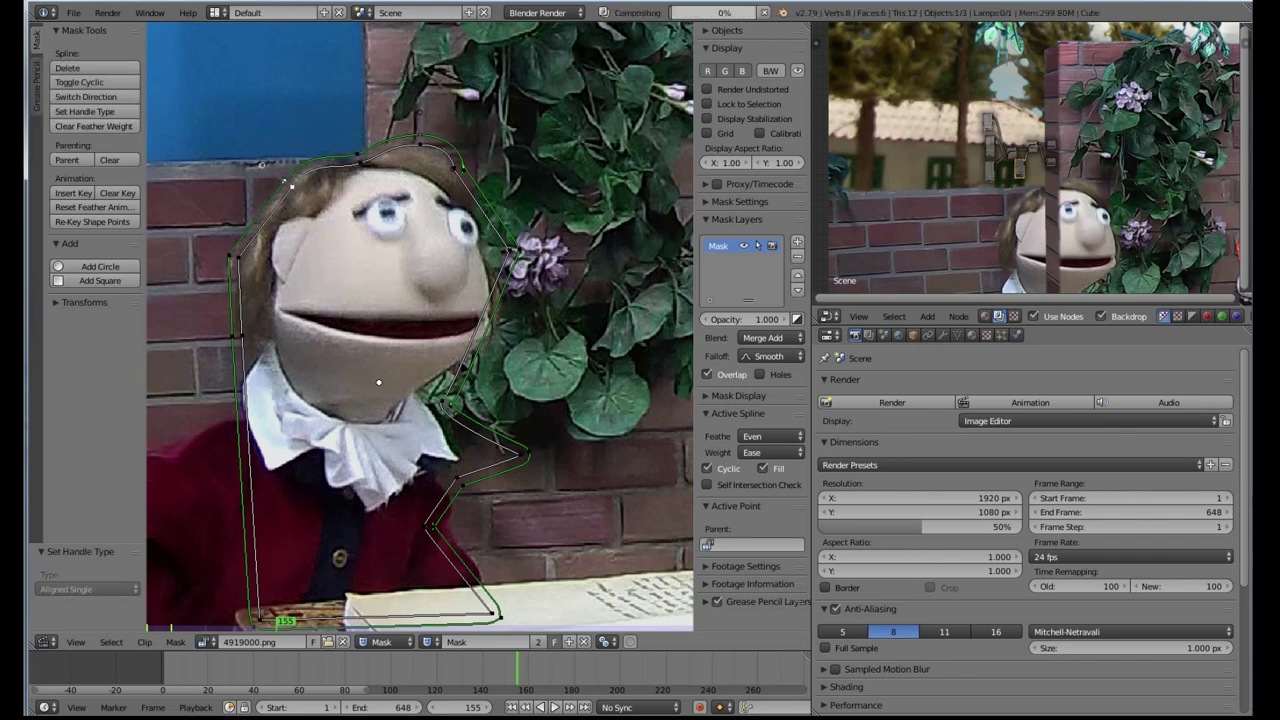
left_click_drag(420, 144, 420, 151)
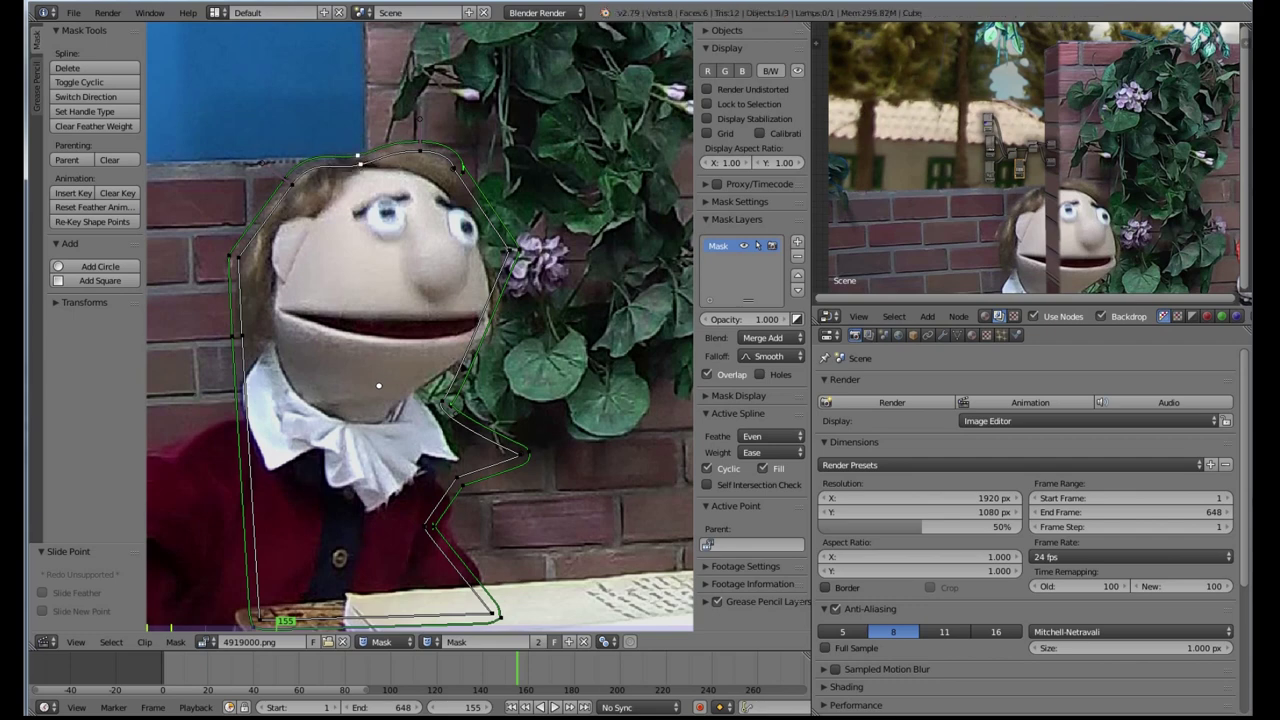
left_click(500, 265)
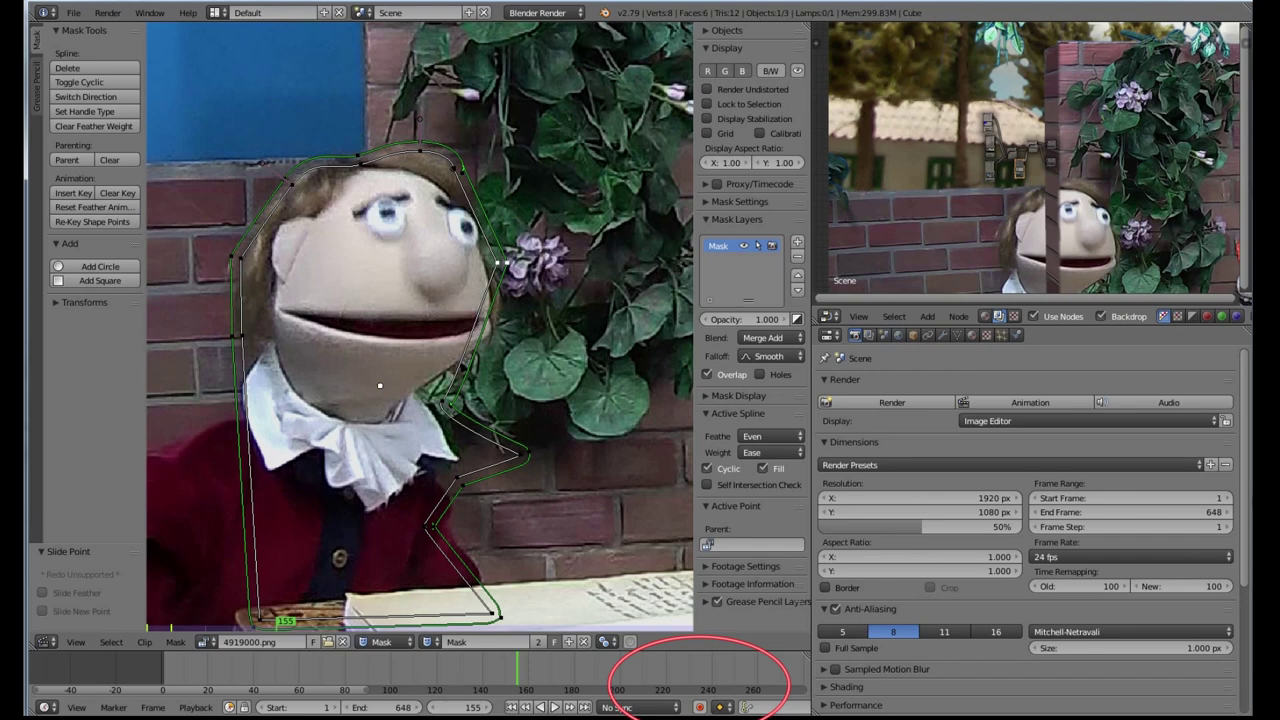
Step: Turn on automatic keyframe insertion and change the enlarged Info area above the clip to the Dope Sheet
left_click(700, 707)
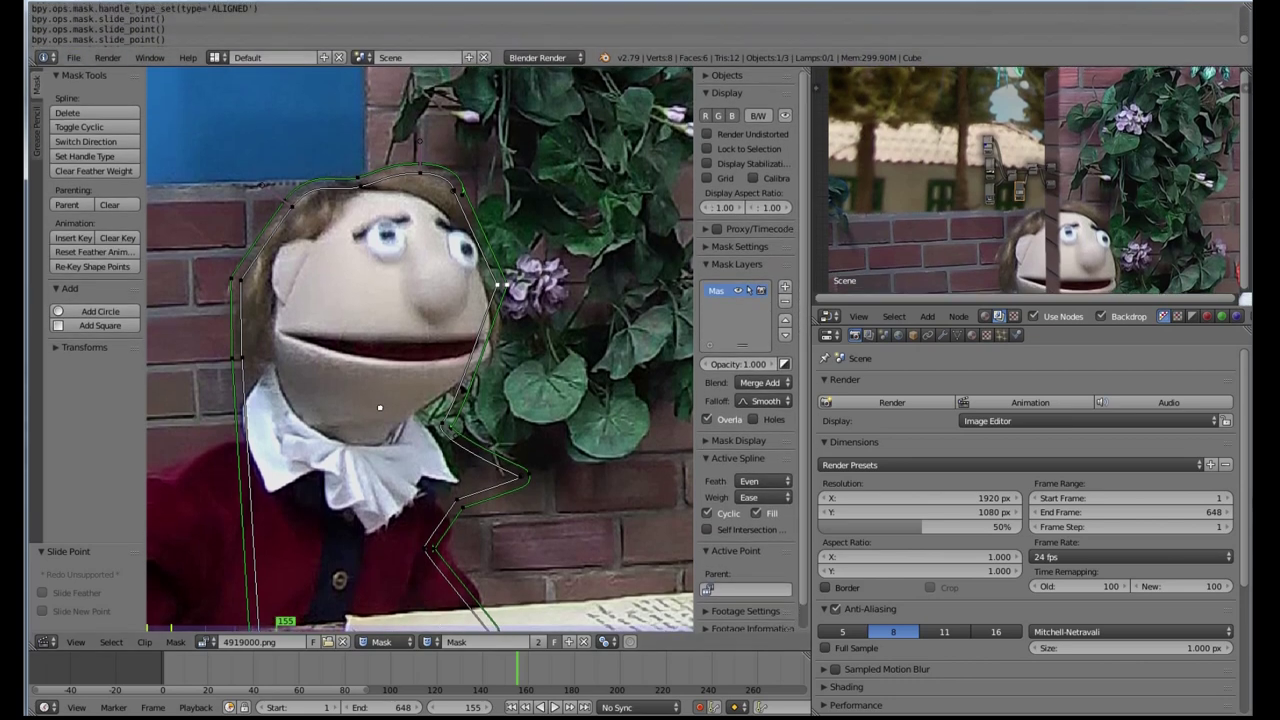
left_click(44, 57)
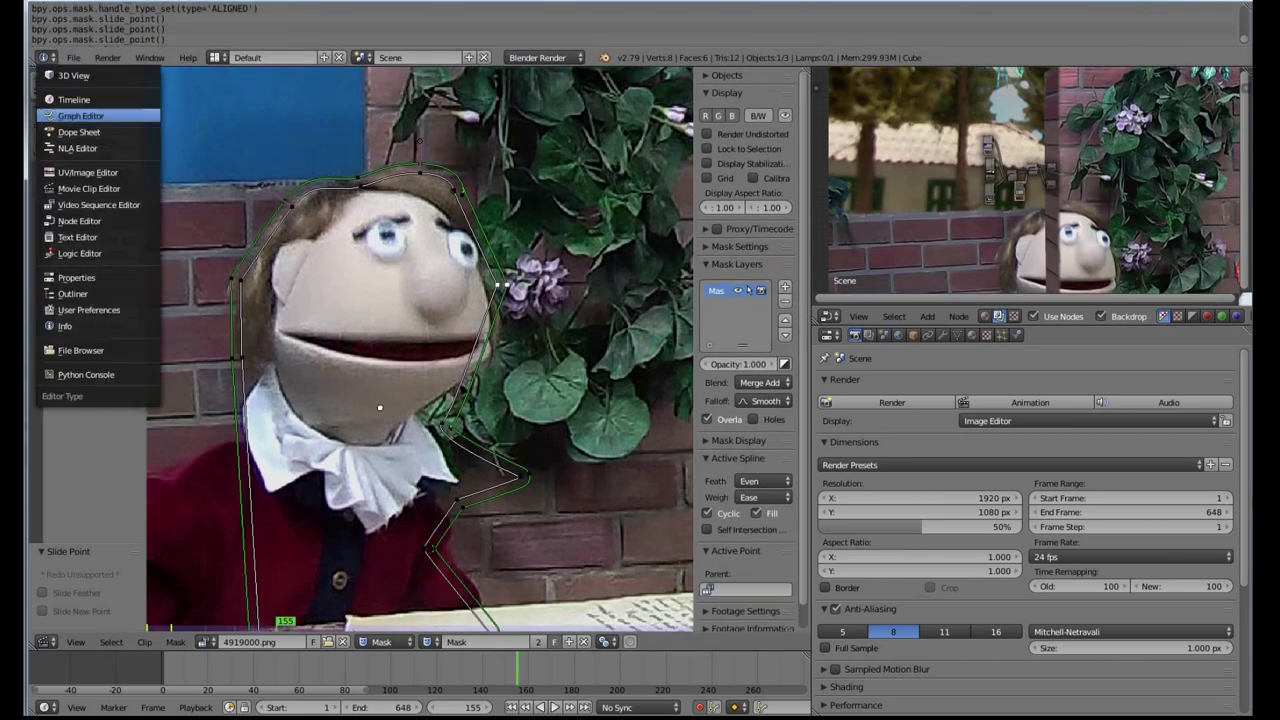
left_click(78, 131)
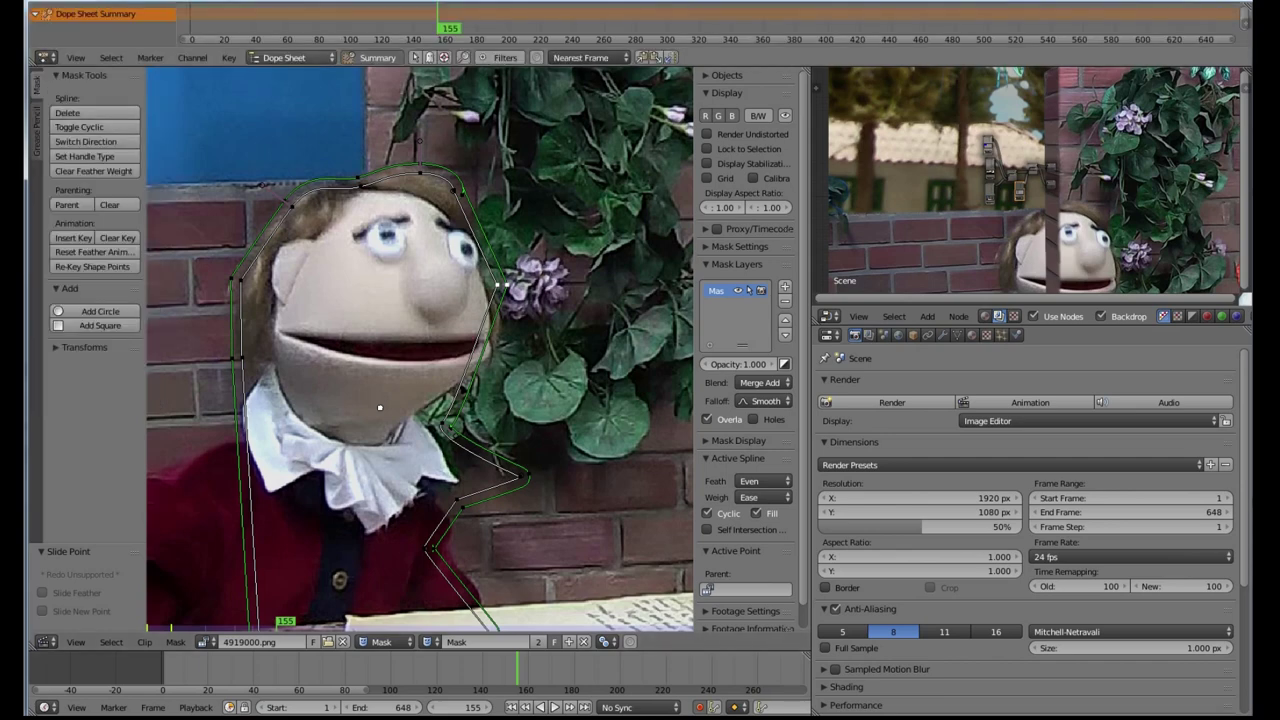
Step: Switch the dope sheet to Mask mode and advance the clip to frame 165
left_click(290, 57)
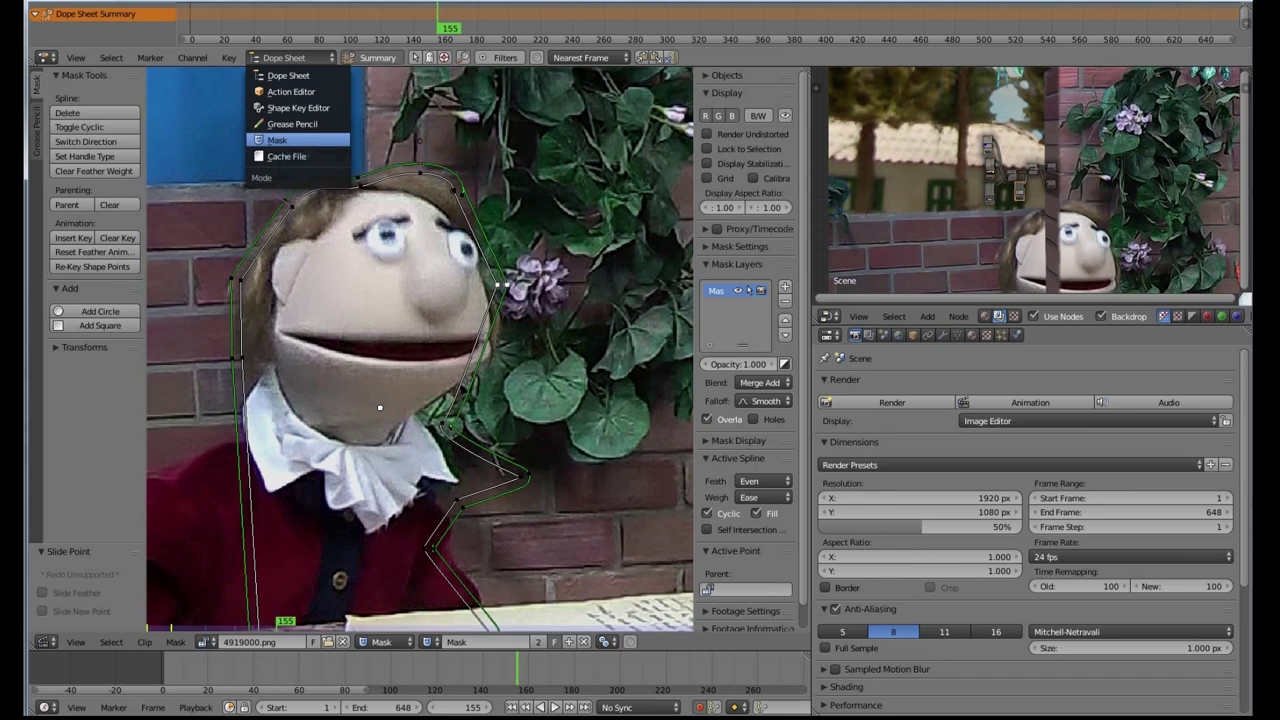
left_click(277, 140)
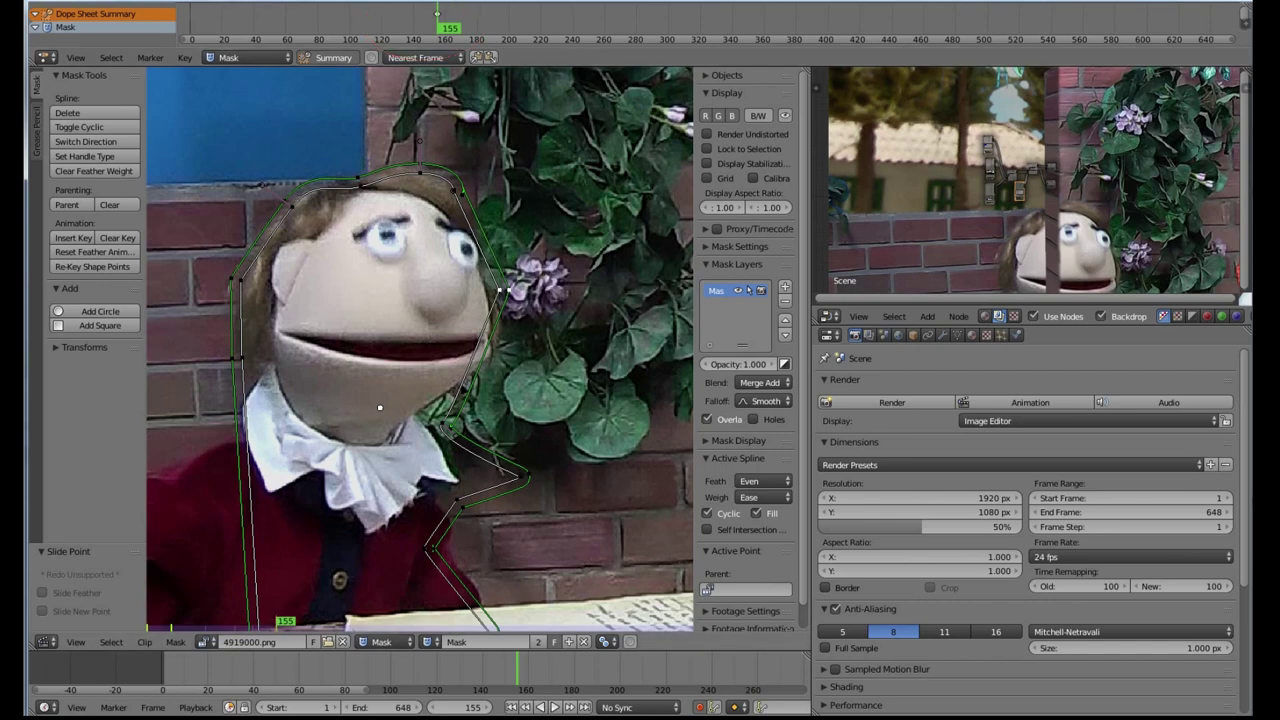
key("Up")
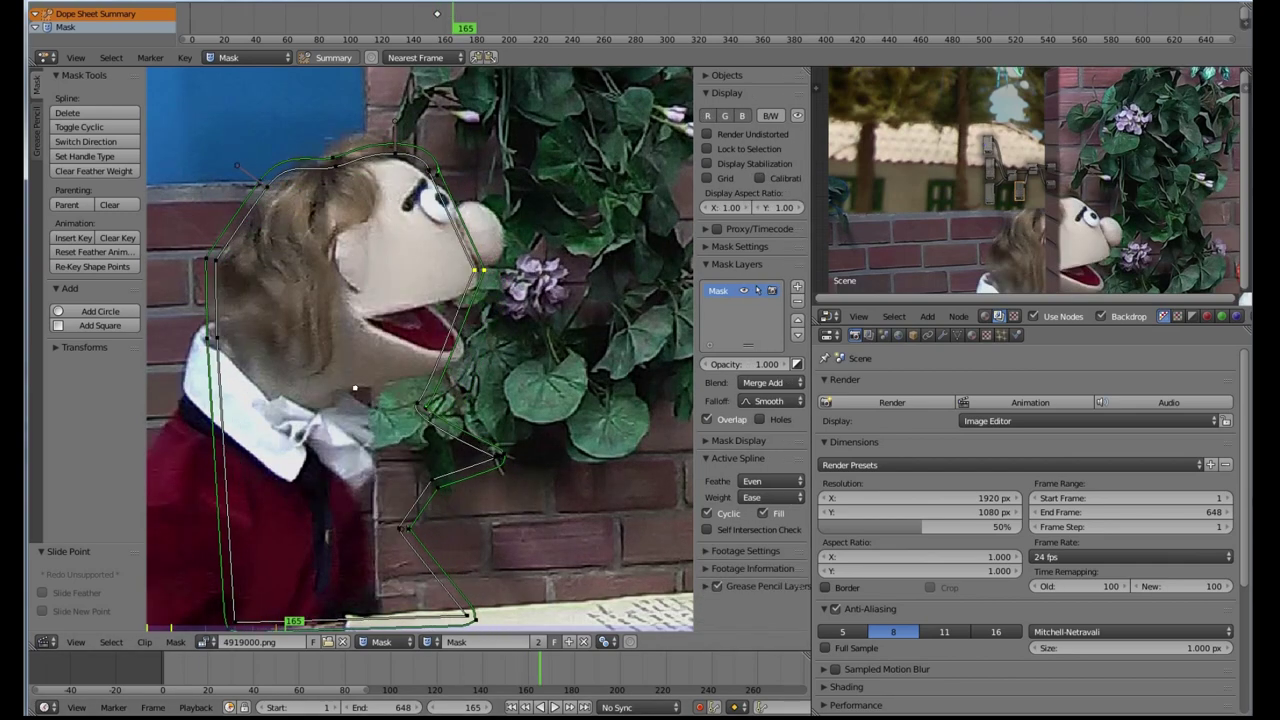
Step: Slide the mask points at the crown, upper back and back of the puppet's head onto the hair outline at frame 165
left_click_drag(388, 155, 367, 141)
left_click_drag(260, 188, 282, 186)
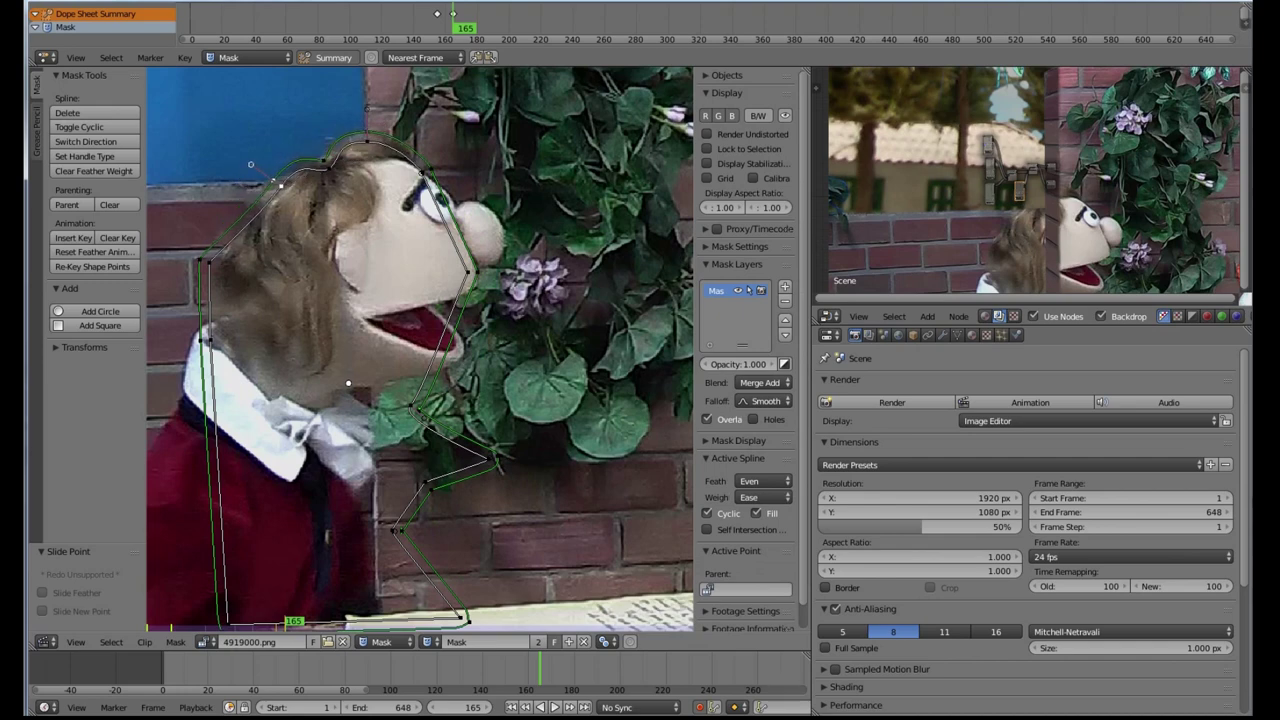
left_click_drag(209, 262, 222, 265)
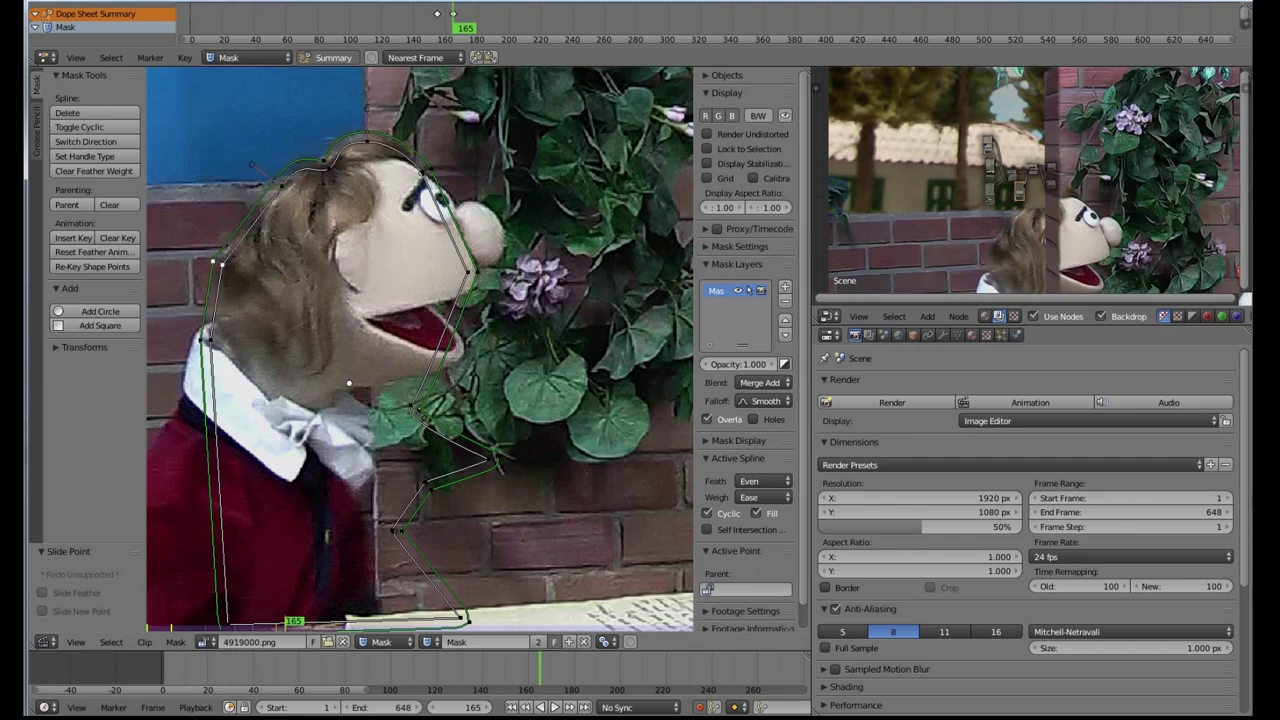
left_click(431, 174)
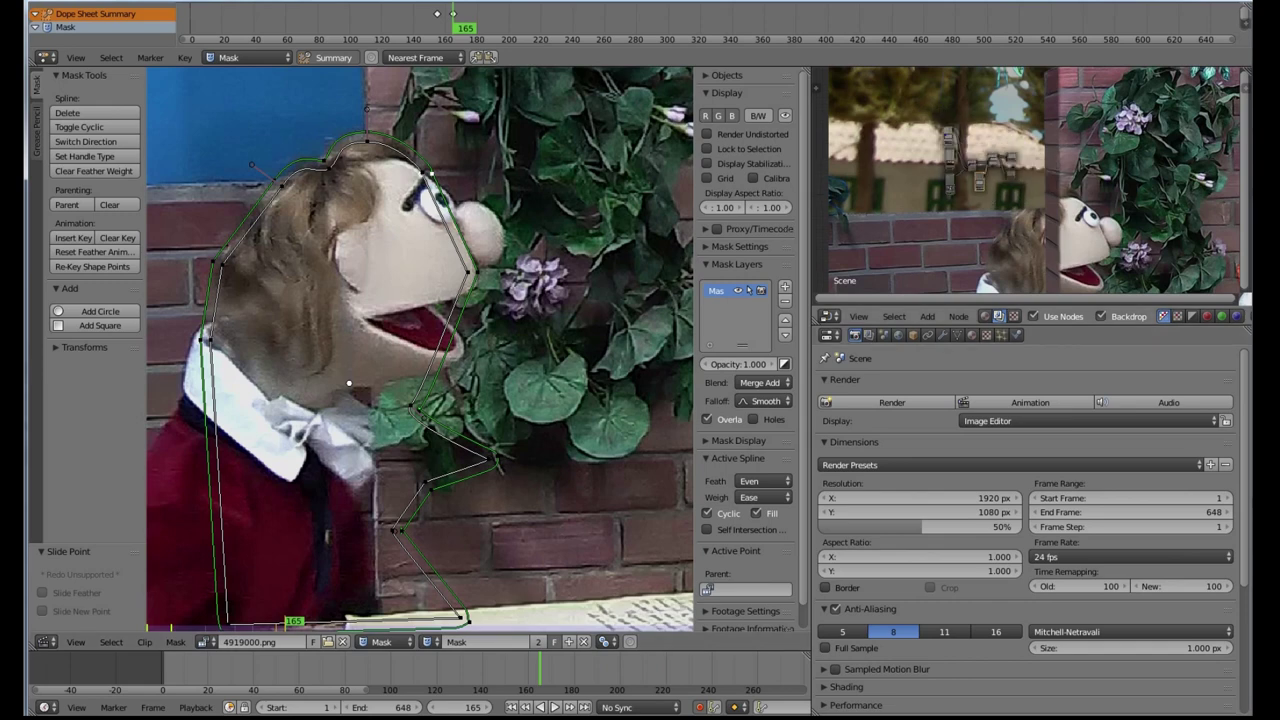
Step: Enlarge the node editor's height and reposition the last Mix node and the image node feeding it
left_click_drag(1030, 303, 1030, 432)
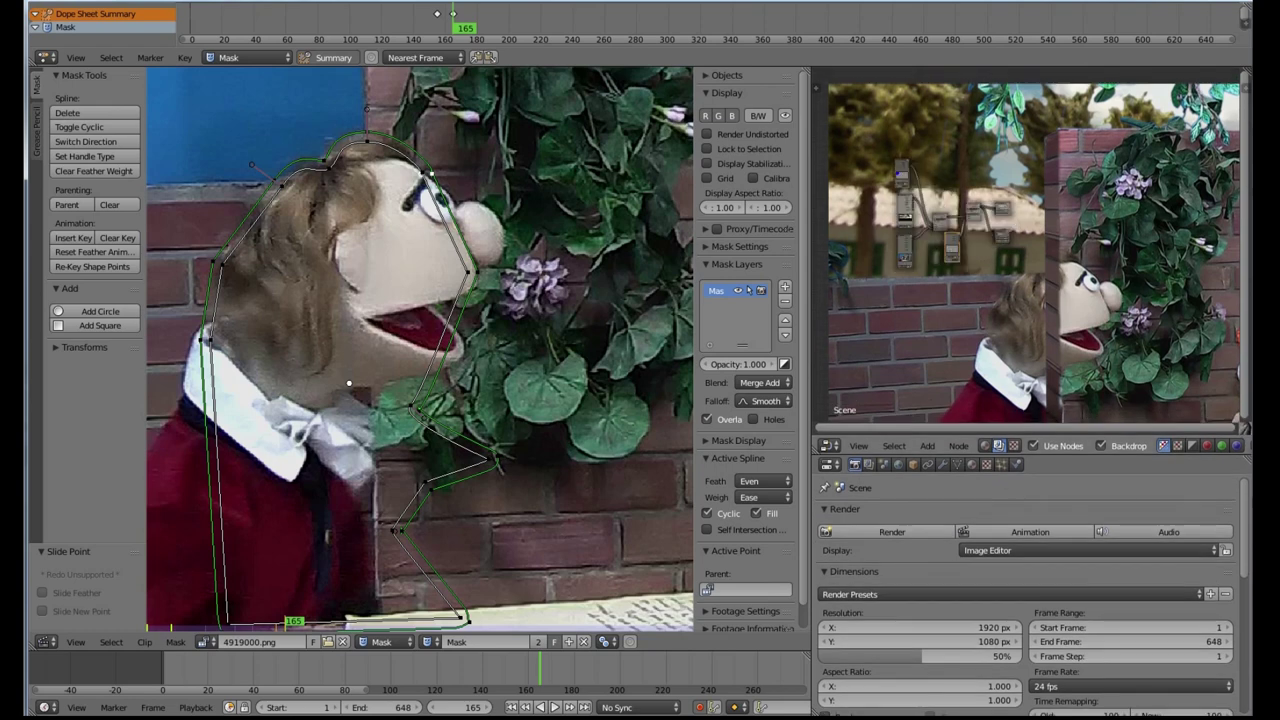
scroll(1006, 240, "up", 8)
middle_click_drag(1006, 240, 1064, 254)
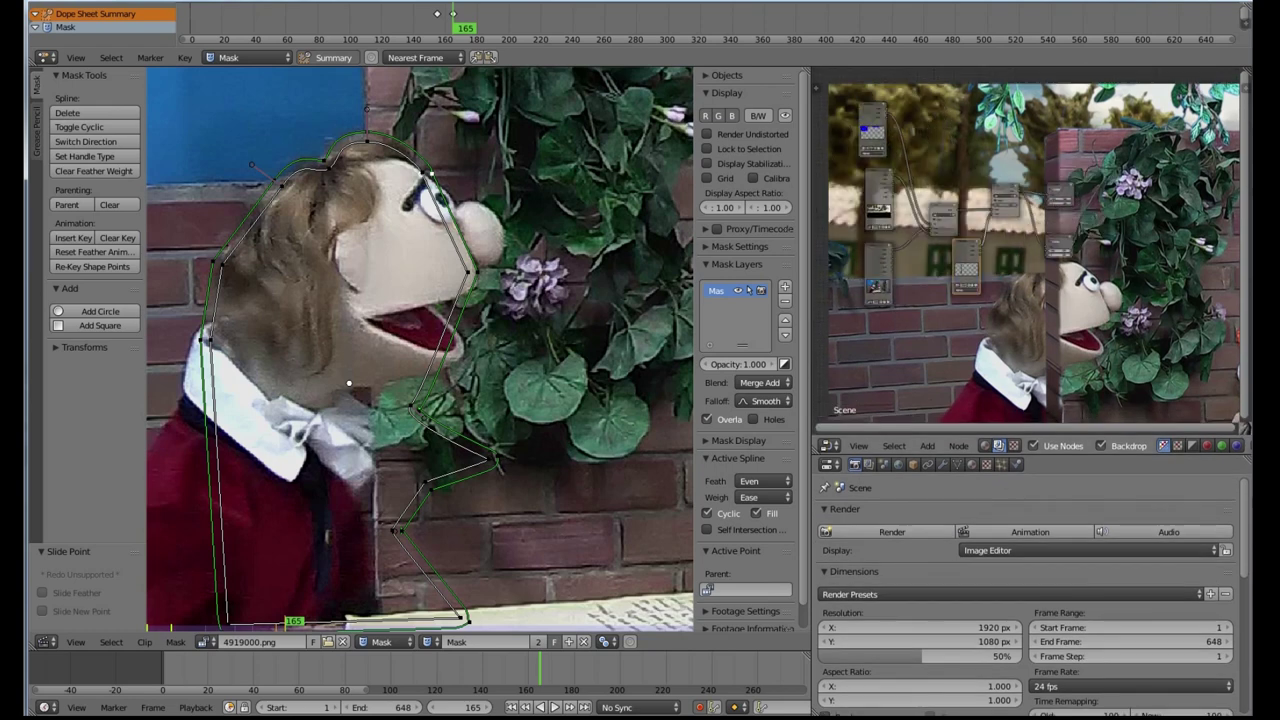
scroll(950, 210, "up", 3)
left_click_drag(996, 174, 1023, 181)
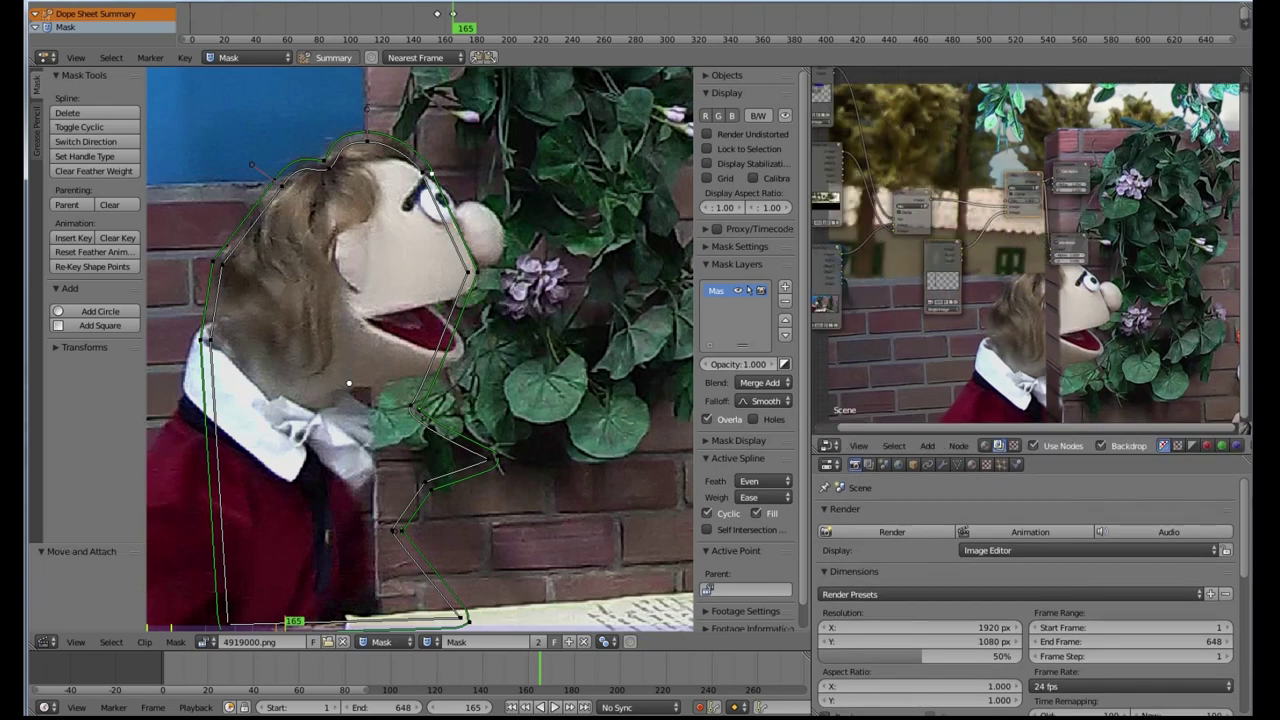
left_click_drag(942, 262, 947, 260)
scroll(947, 260, "up", 4)
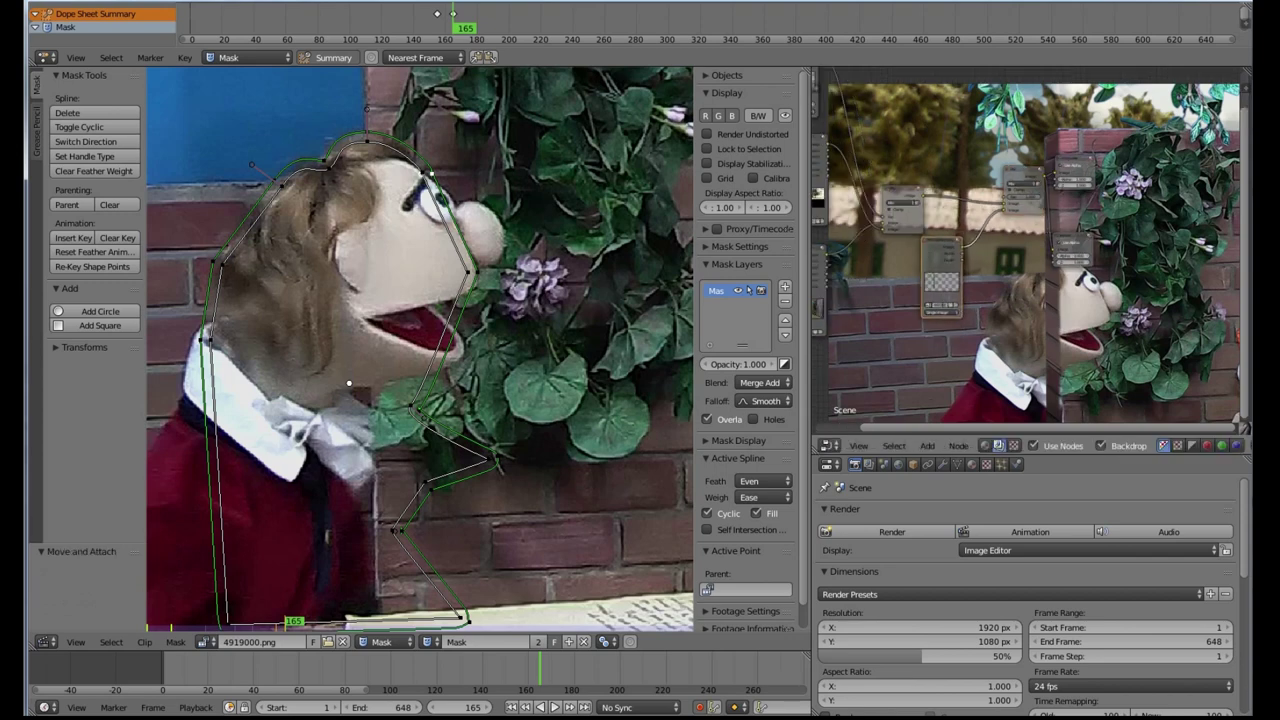
scroll(1033, 251, "up", 2)
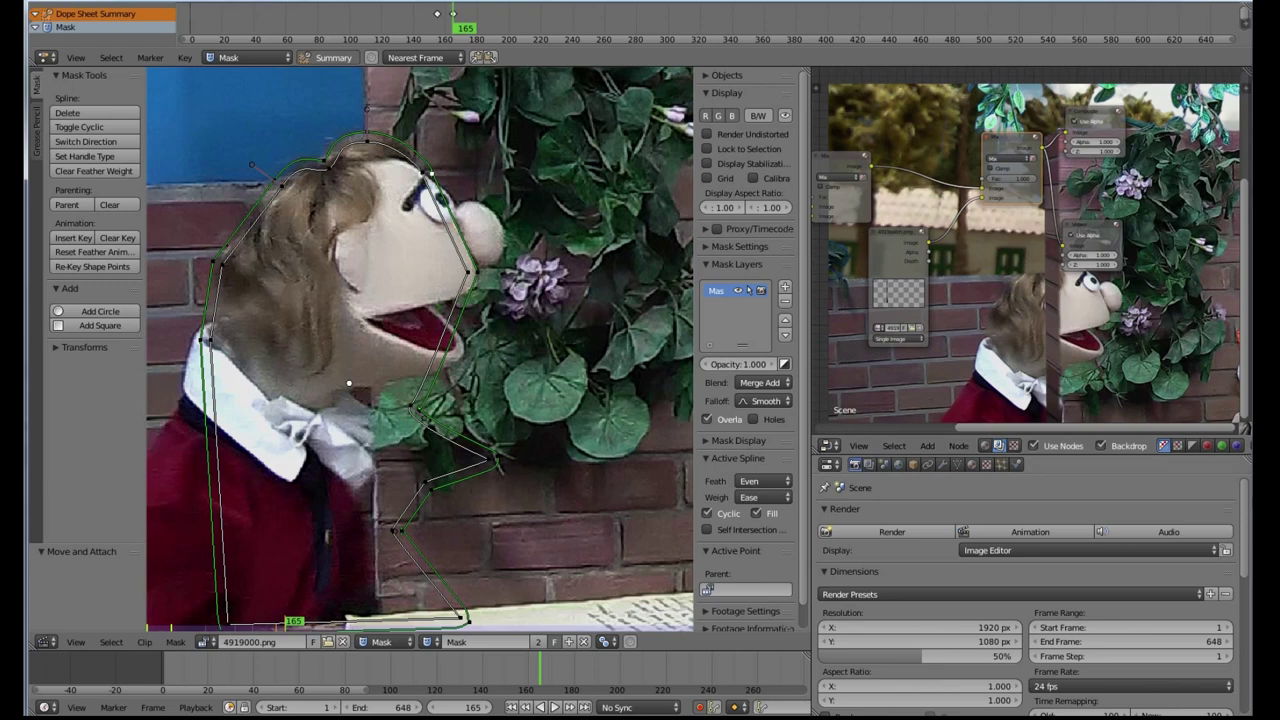
Step: Add a Mask input node using the puppet mask, link it to the last Mix node's factor, and place it above the links
left_click(927, 445)
mouse_move(946, 414)
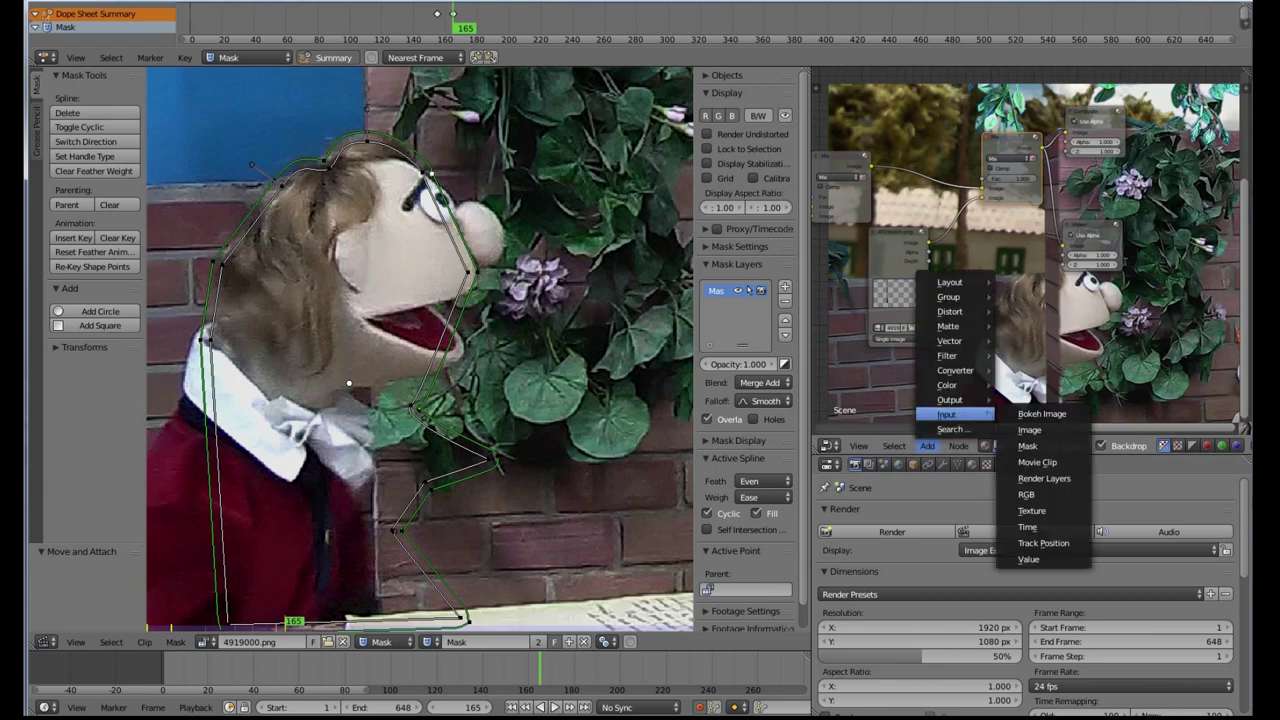
left_click(1027, 446)
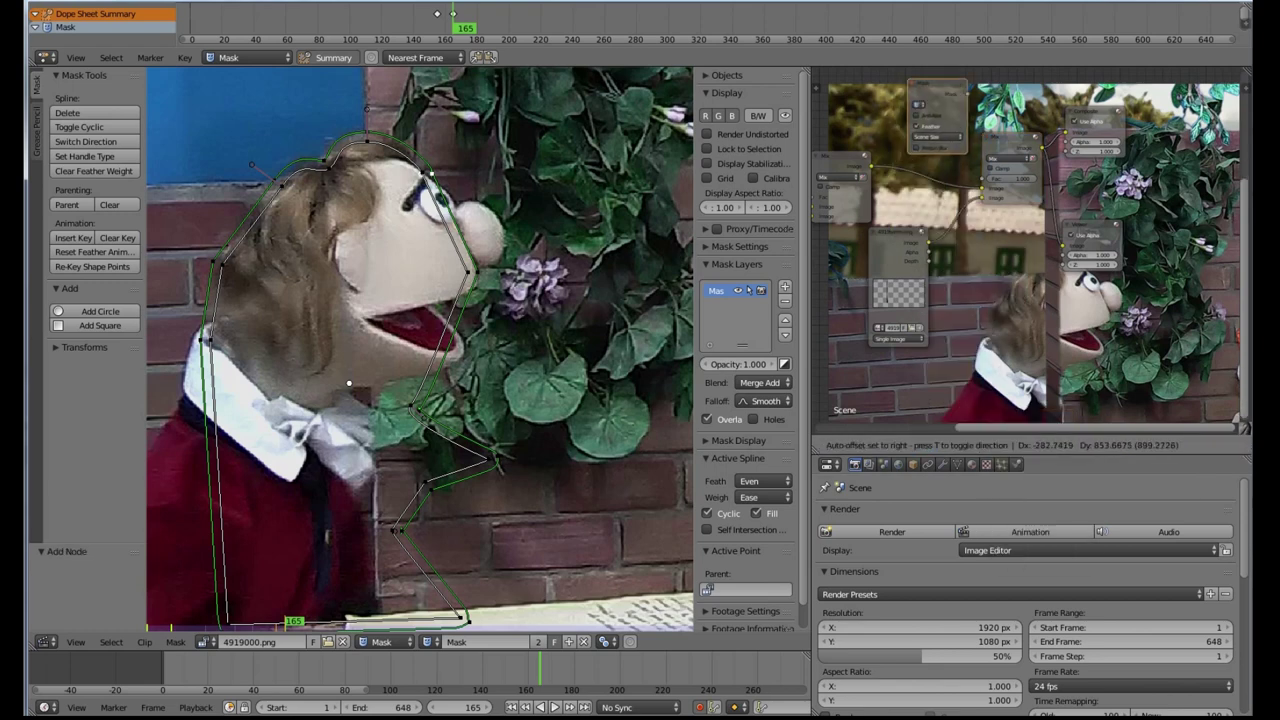
left_click(901, 73)
left_click(912, 97)
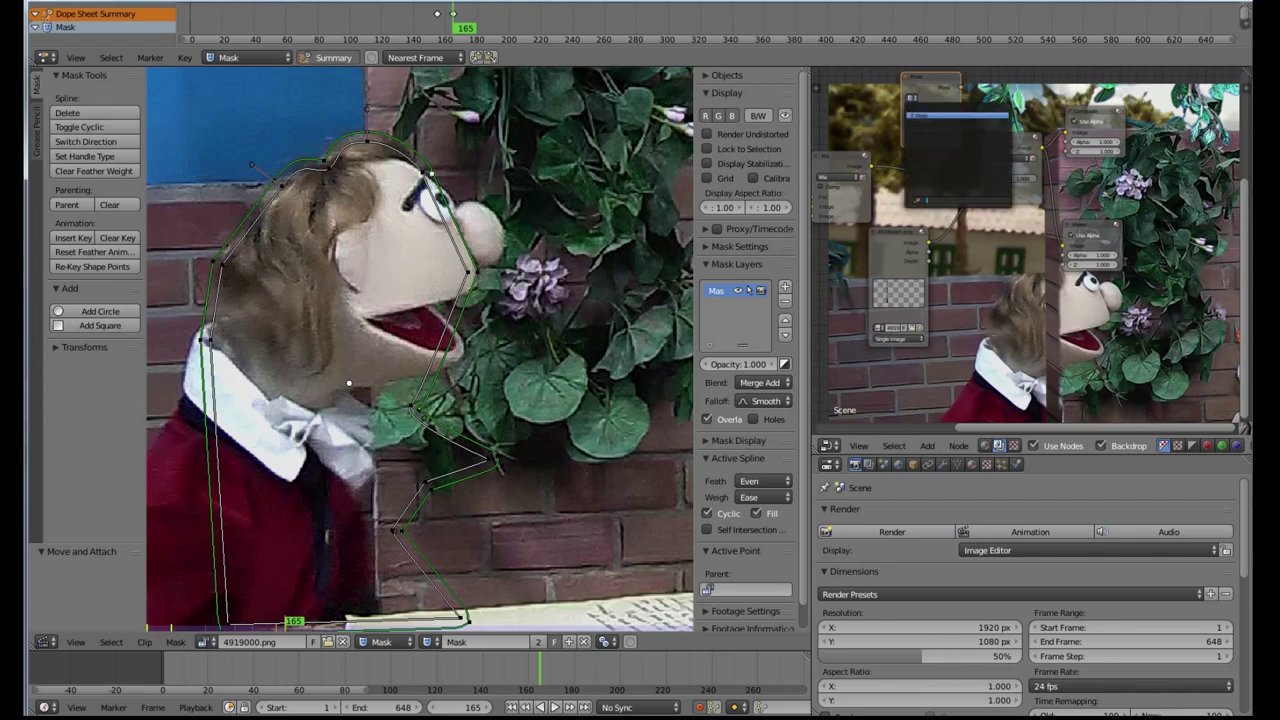
left_click(957, 116)
left_click_drag(961, 87, 982, 179)
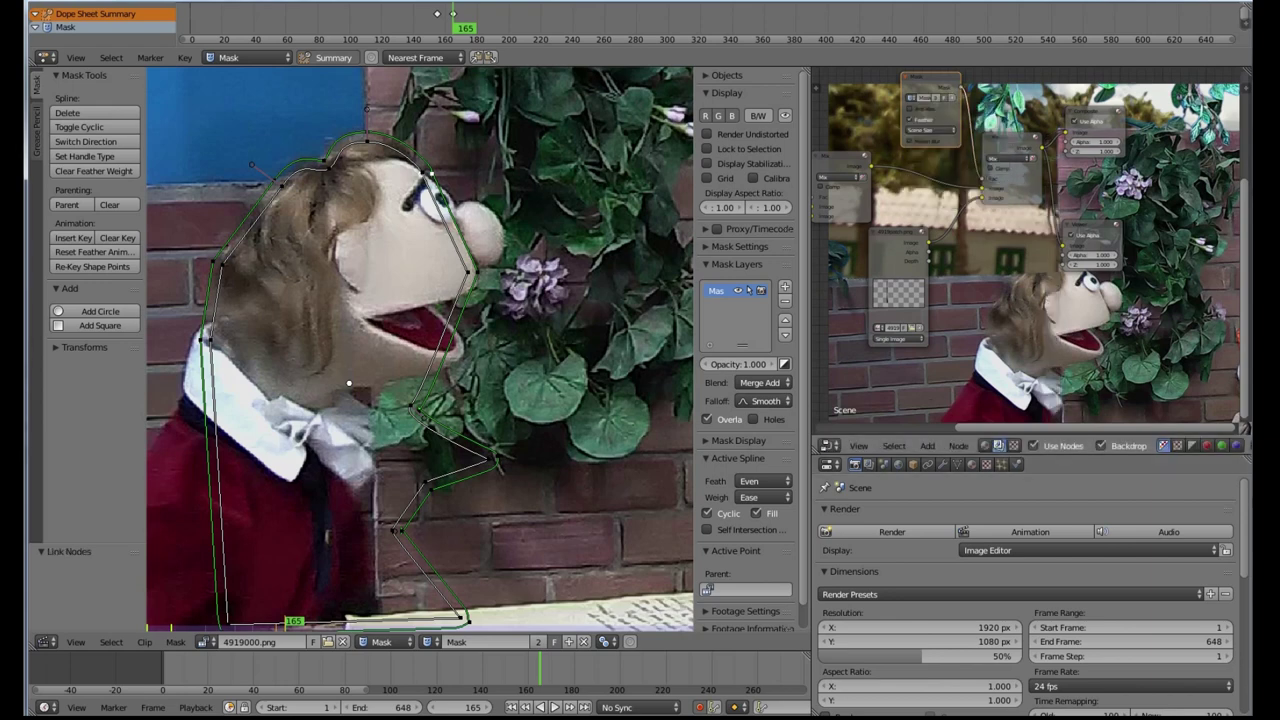
middle_click_drag(1000, 260, 1072, 310)
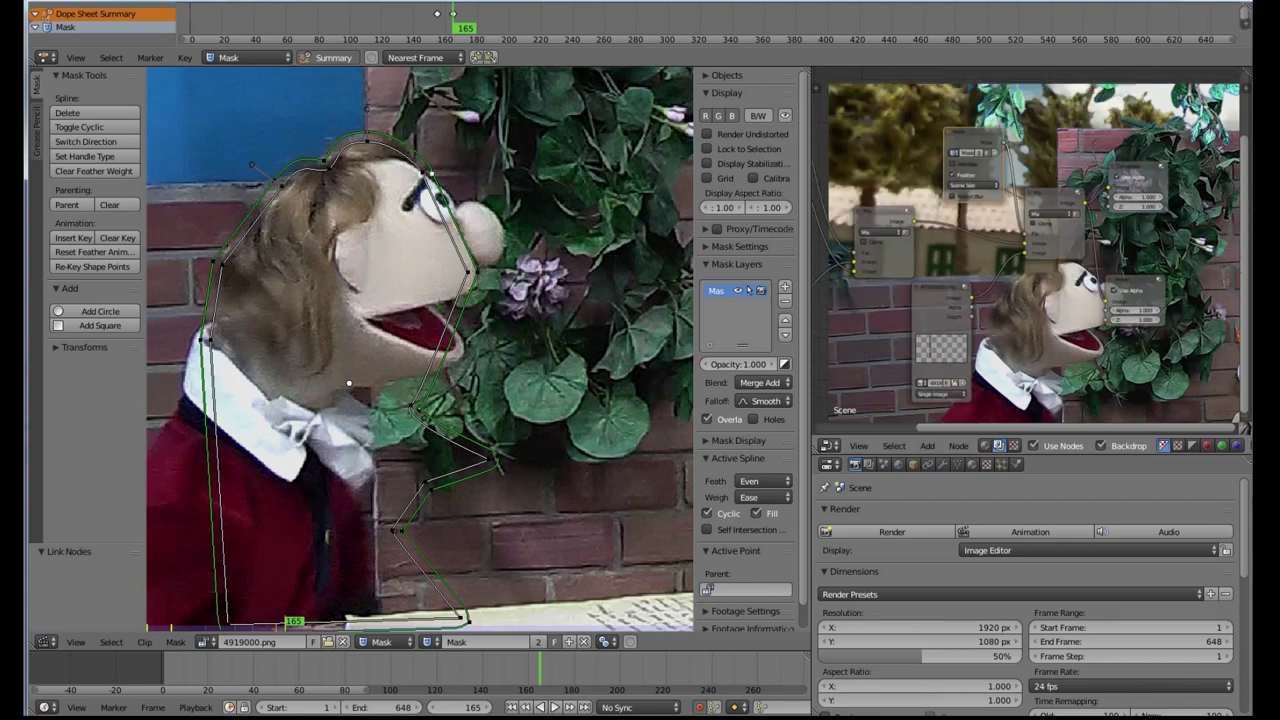
left_click_drag(970, 134, 961, 135)
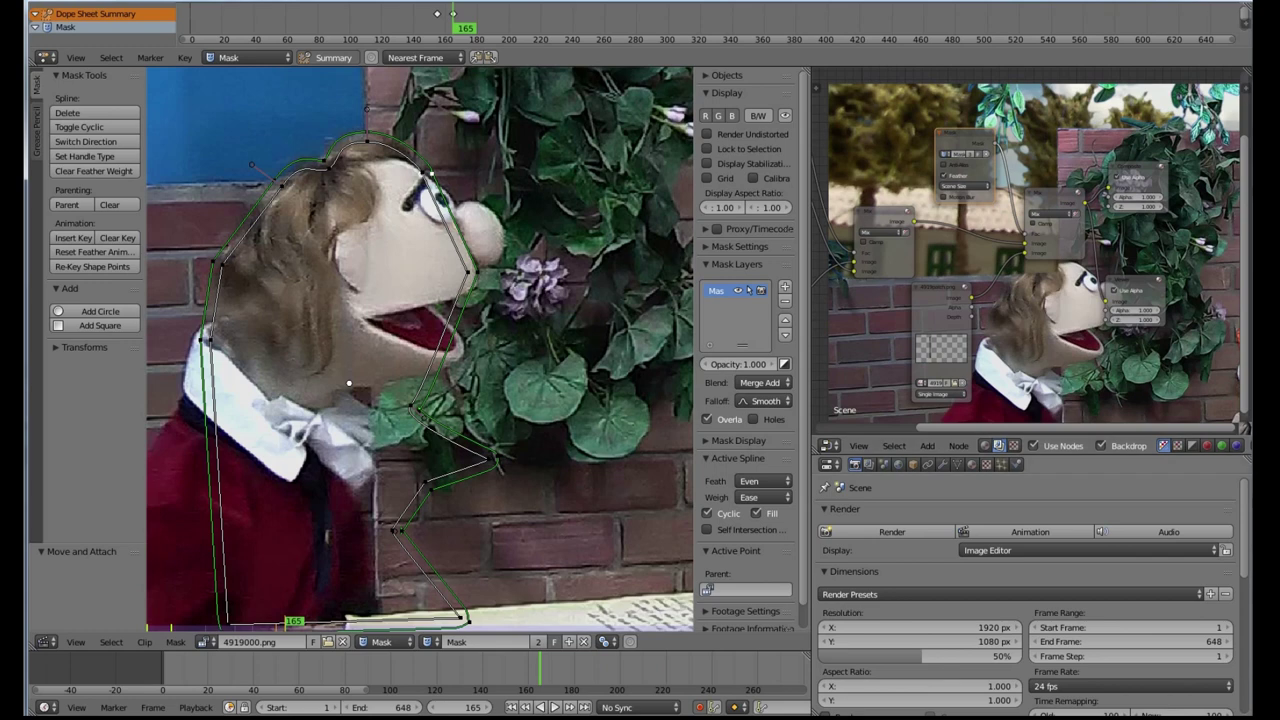
Step: Set the render resolution scale to 100% and the frame rate to 29.97 fps
scroll(1030, 590, "down", 5)
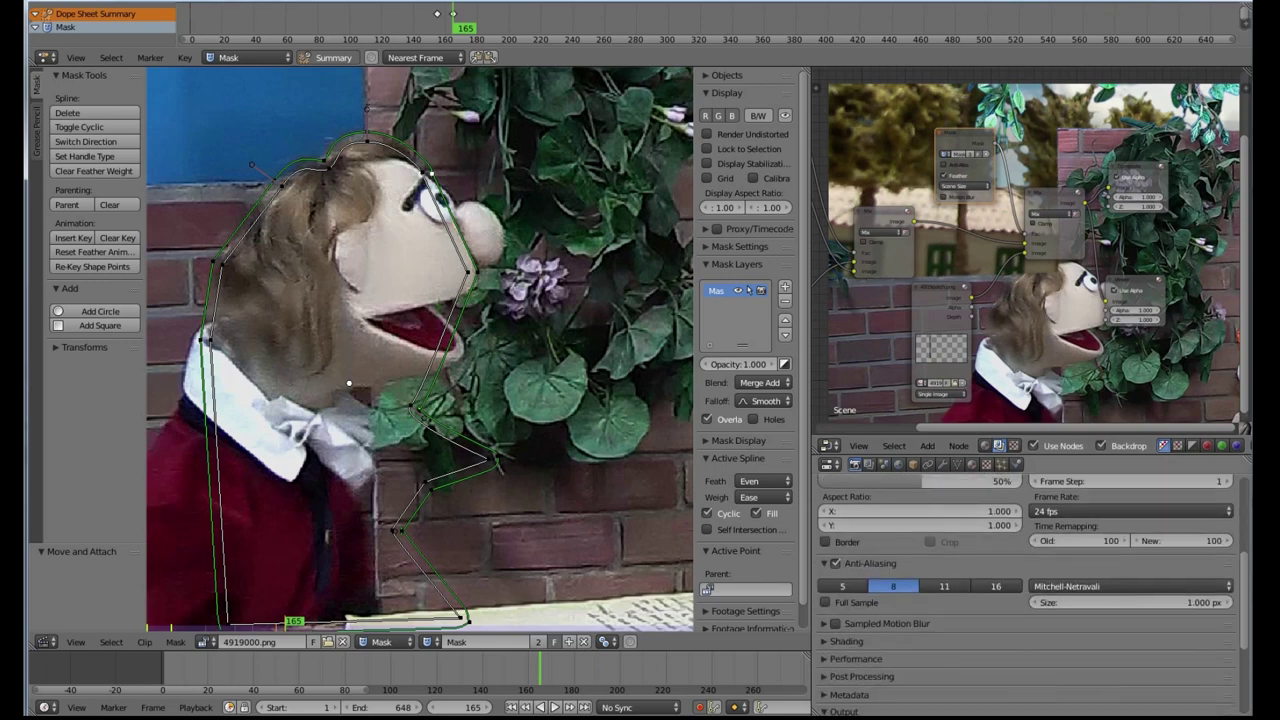
scroll(1030, 590, "up", 3)
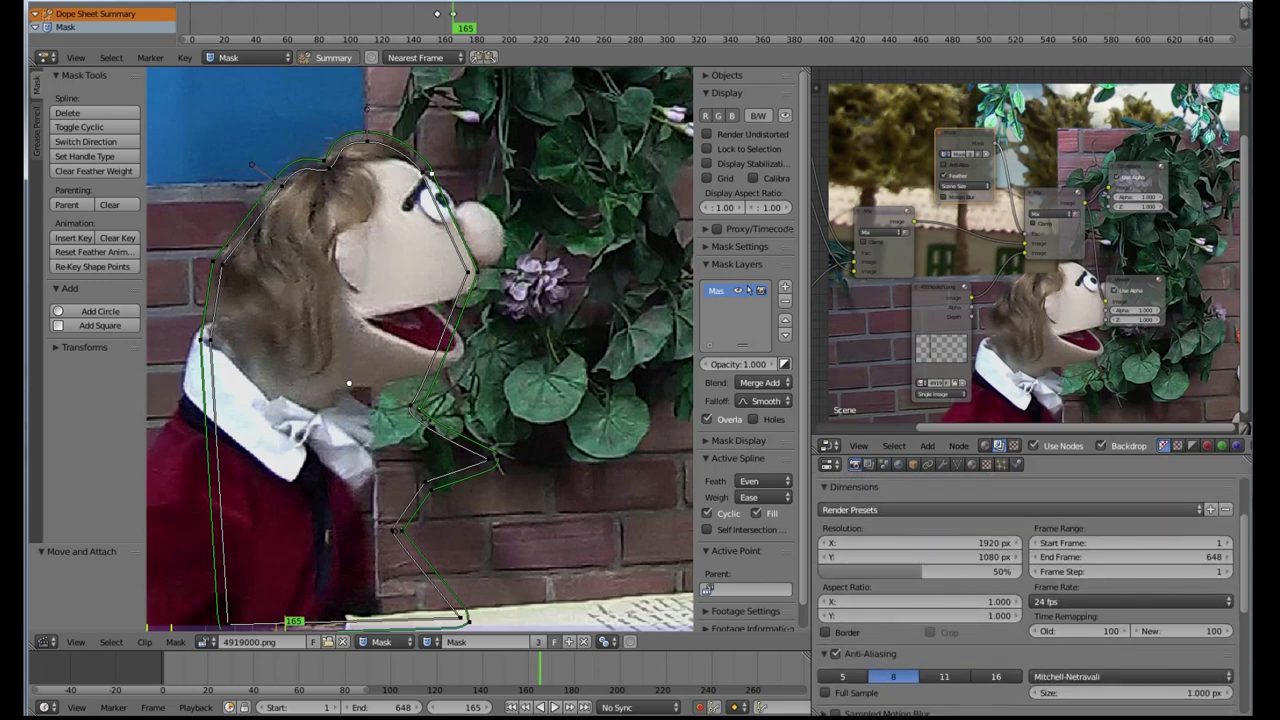
left_click_drag(922, 572, 1022, 572)
left_click(1130, 602)
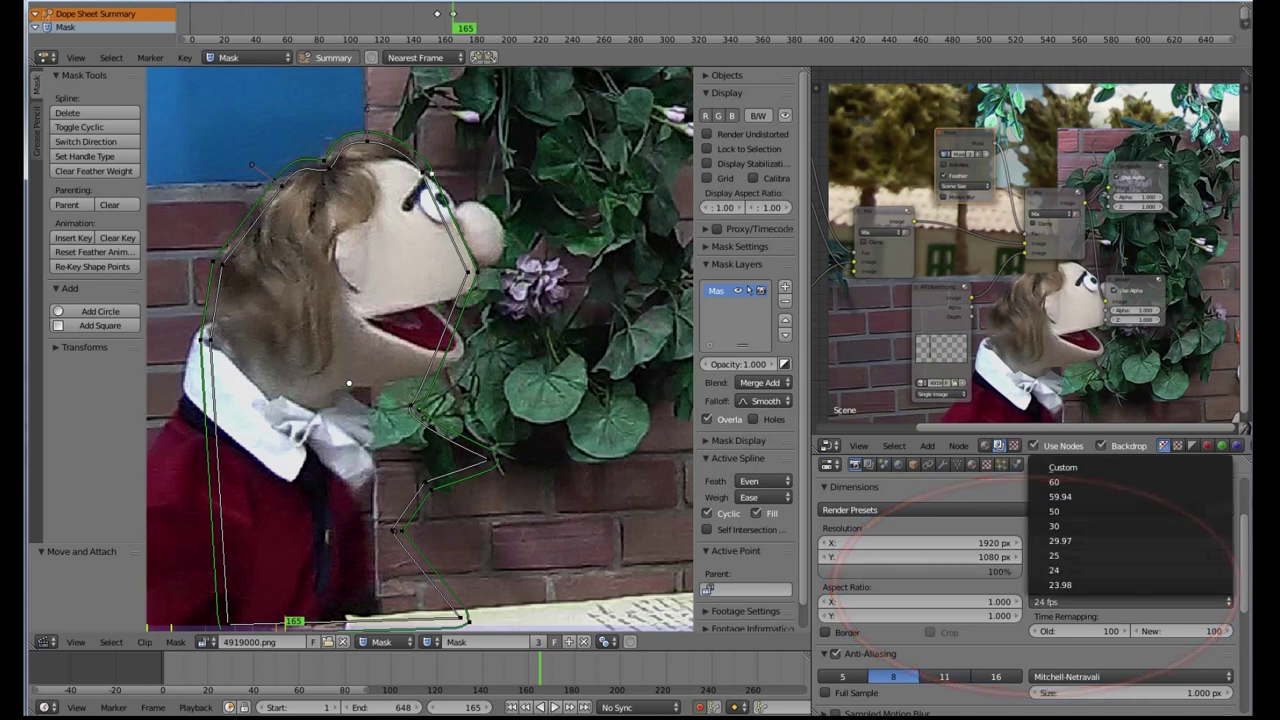
left_click(1130, 540)
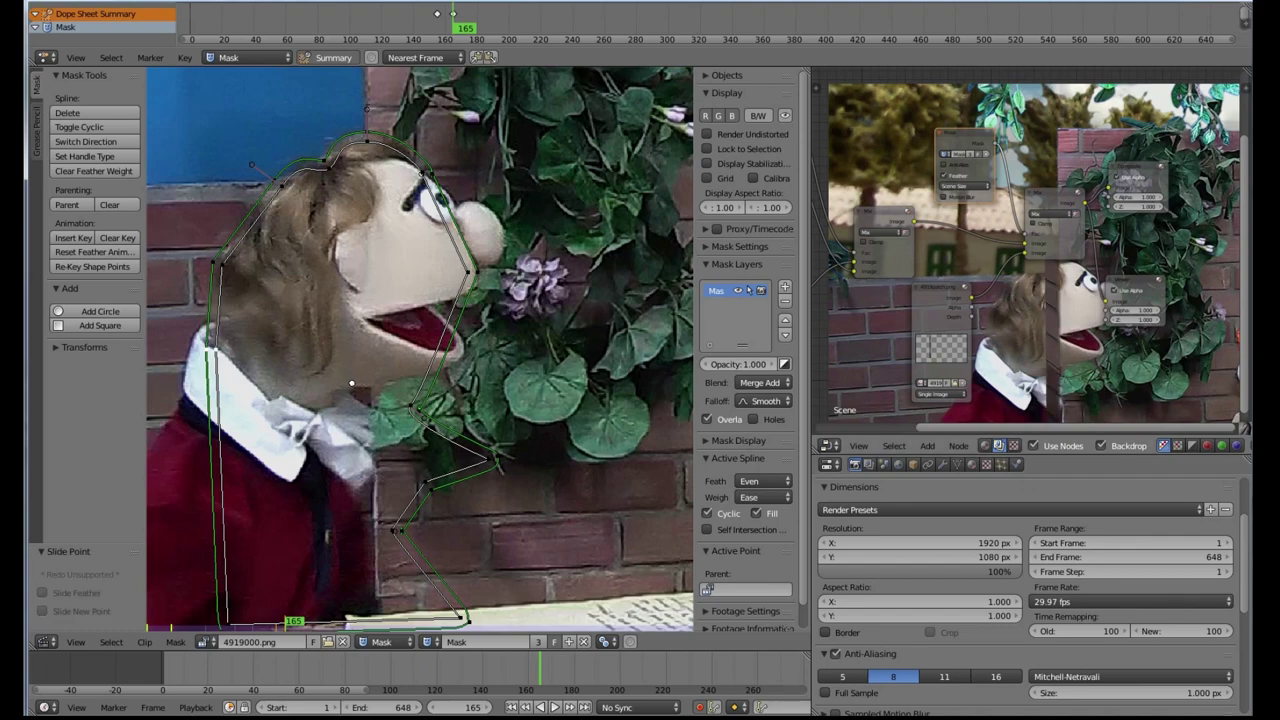
Step: Insert an Invert color node between the Mask node and the last Mix node's factor
middle_click_drag(1060, 290, 984, 208)
scroll(984, 208, "down", 1)
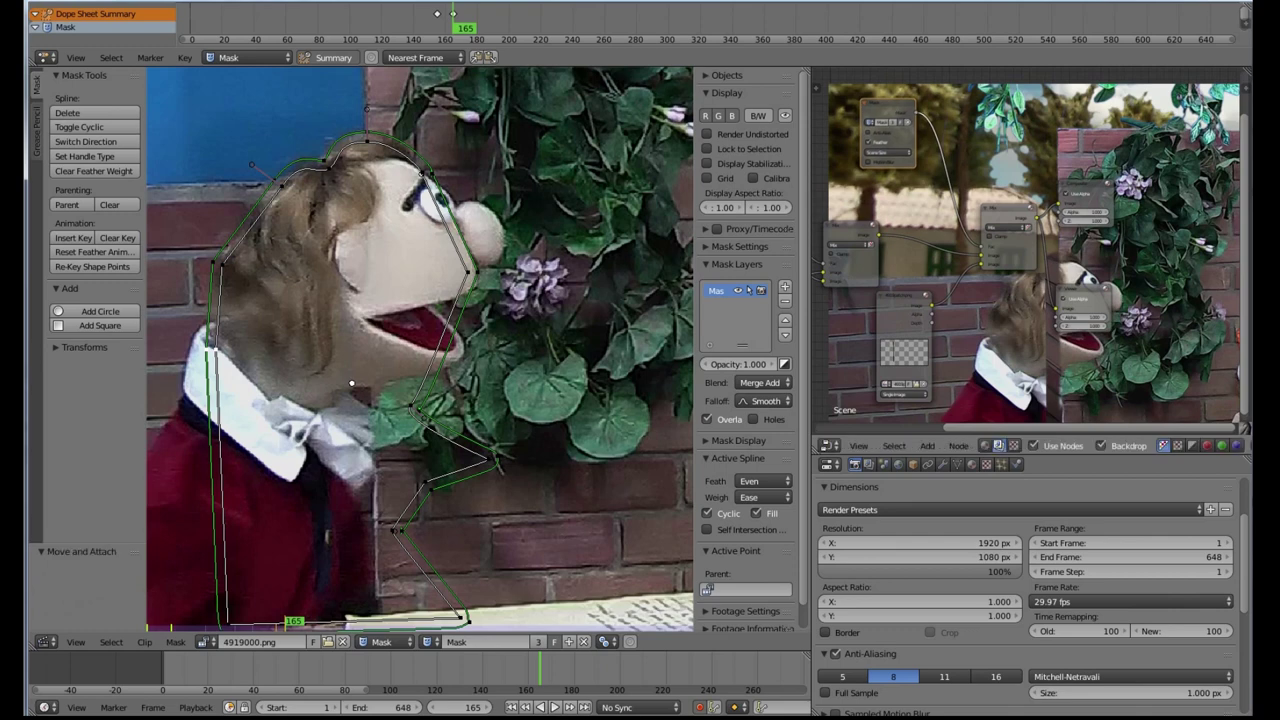
left_click(927, 445)
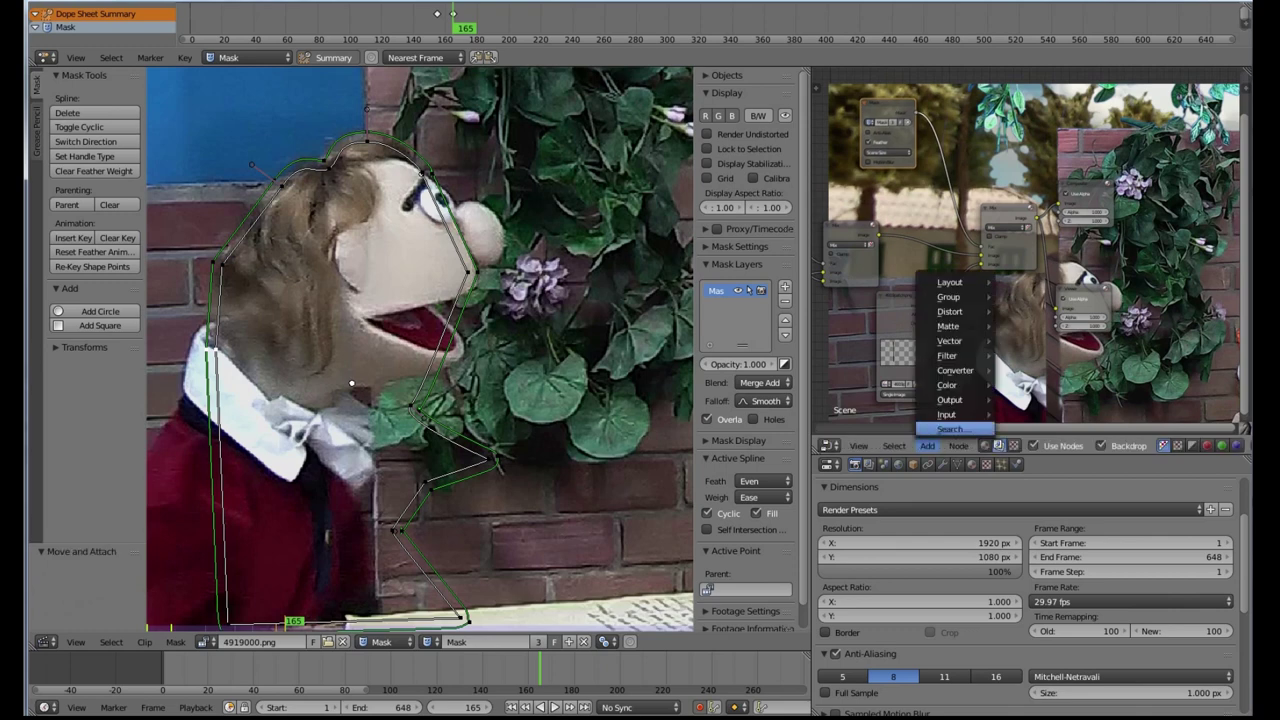
mouse_move(946, 414)
mouse_move(946, 385)
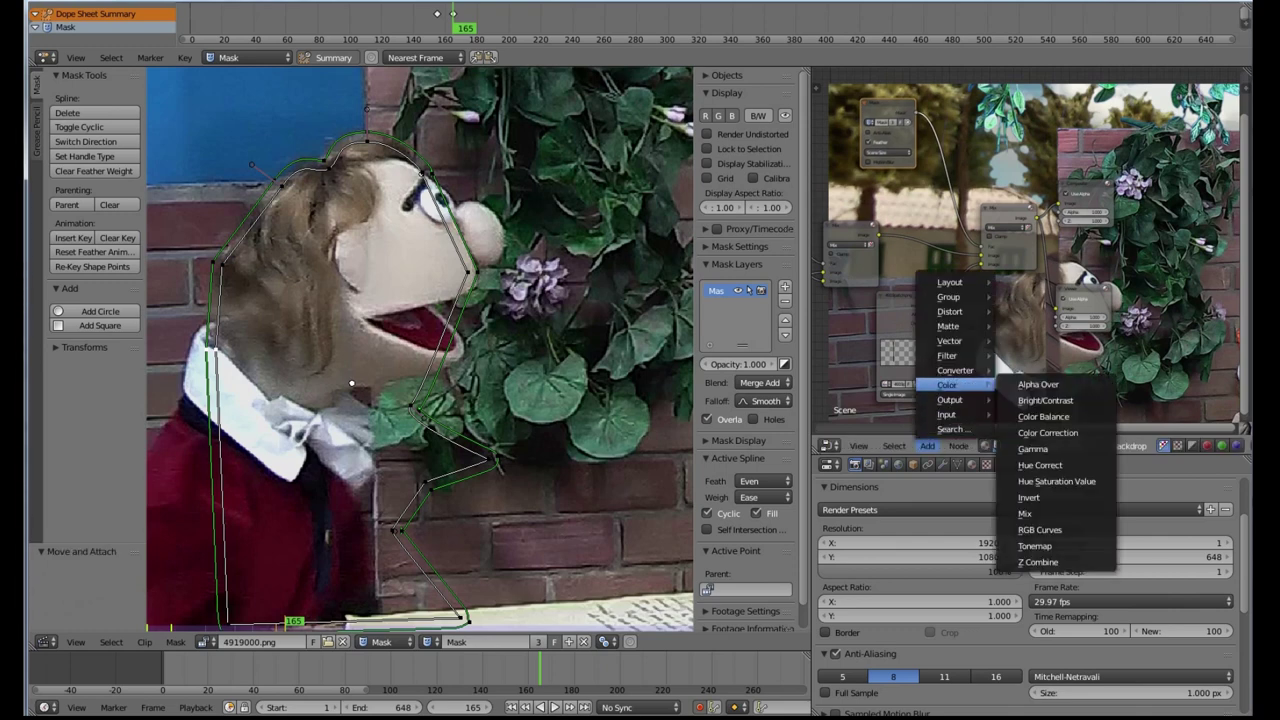
left_click(1029, 497)
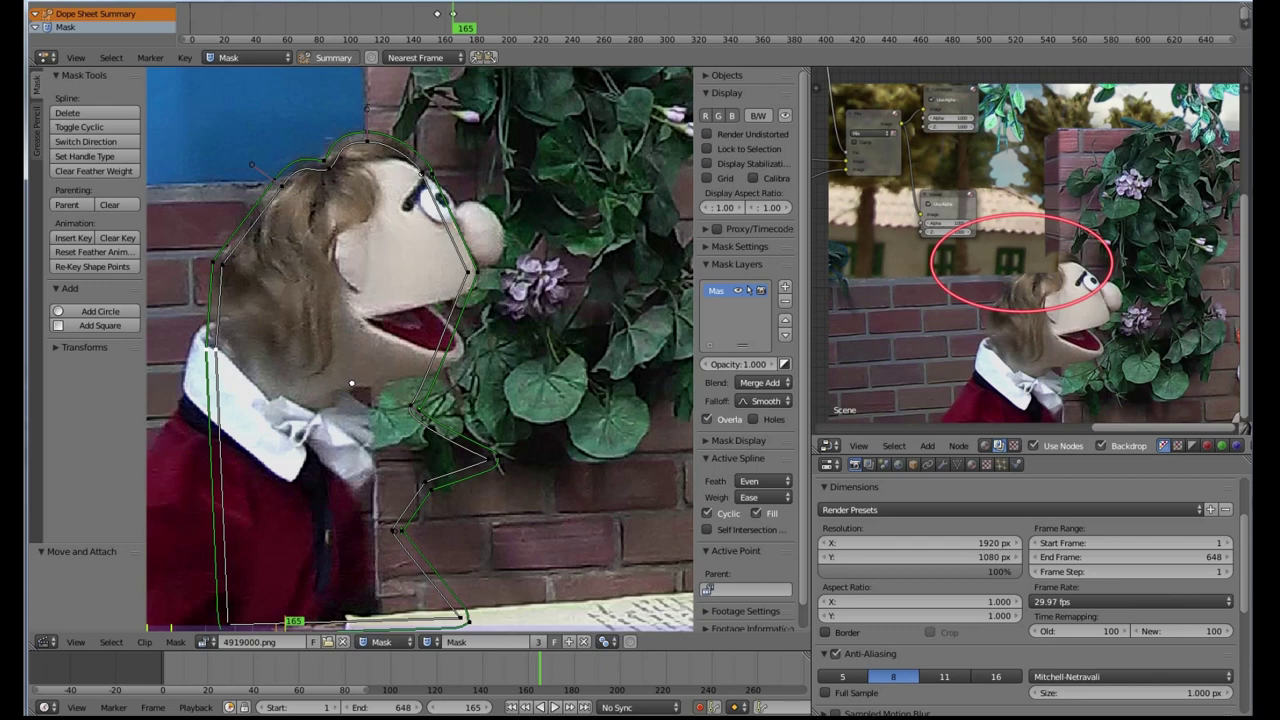
Step: Duplicate the Mask node and place the copy directly beneath the topmost image node
scroll(1030, 249, "down", 2)
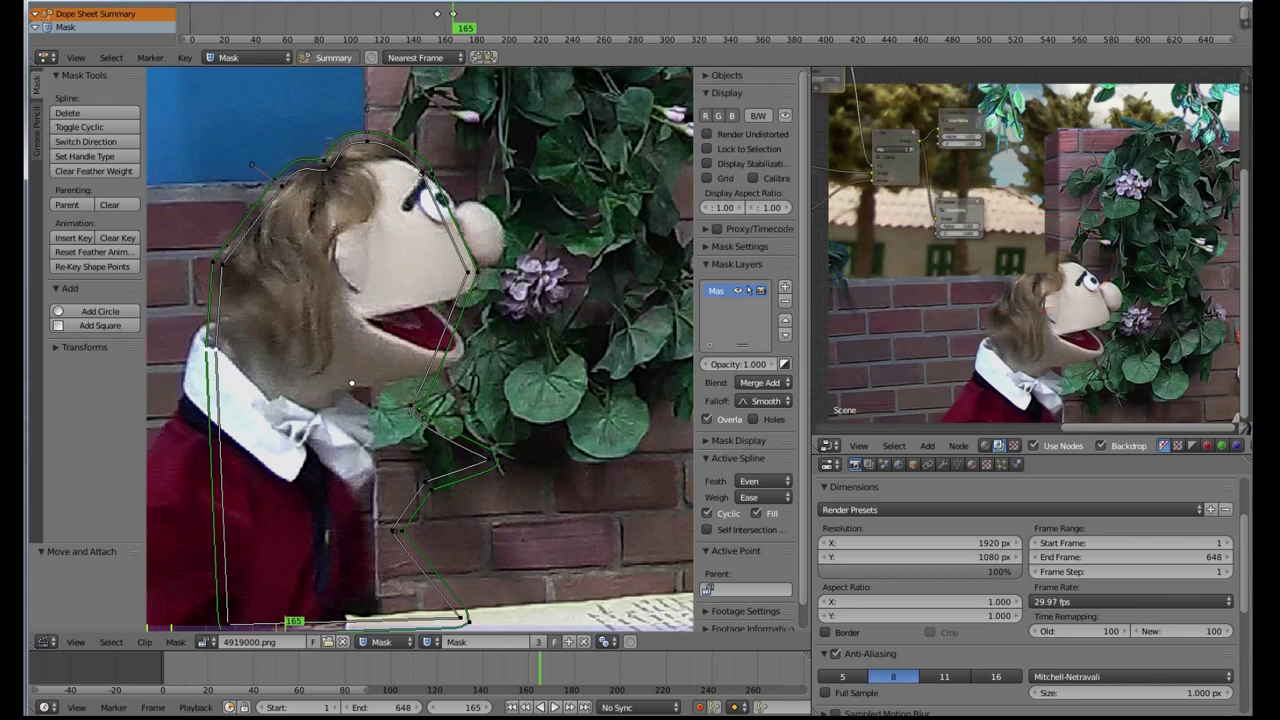
middle_click_drag(960, 230, 1130, 303)
middle_click_drag(1037, 202, 1135, 242)
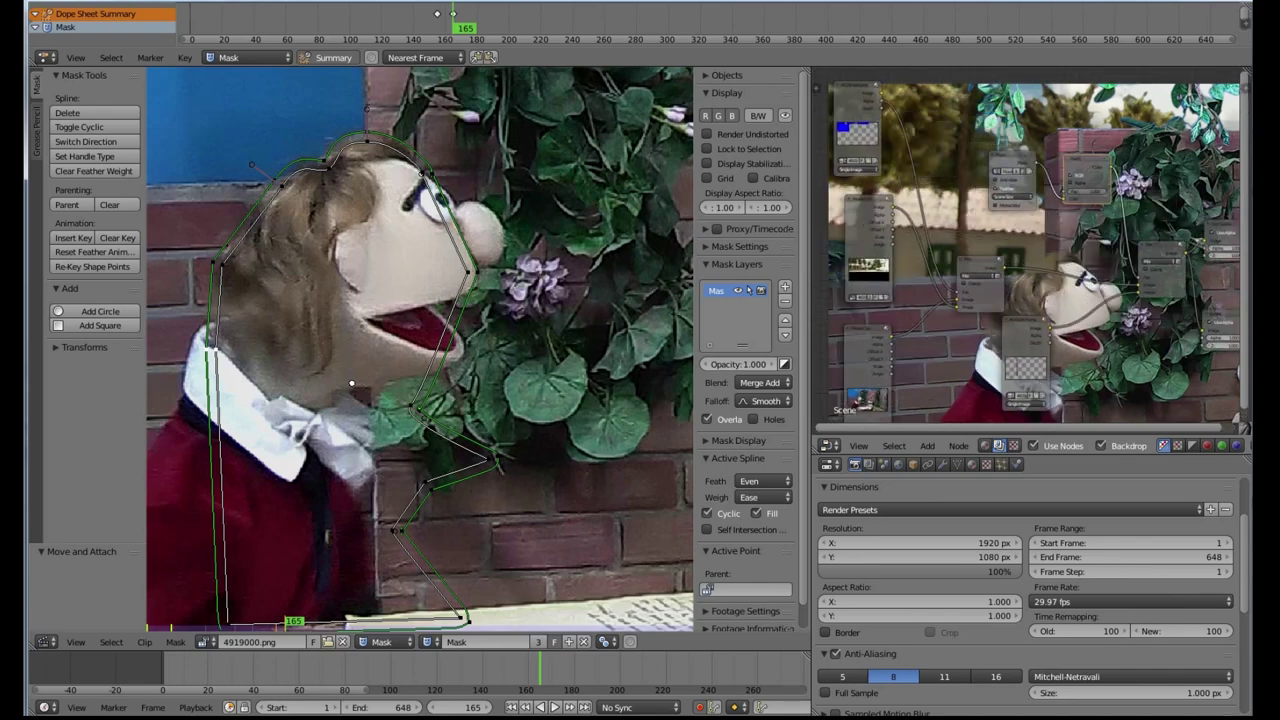
left_click(1012, 162)
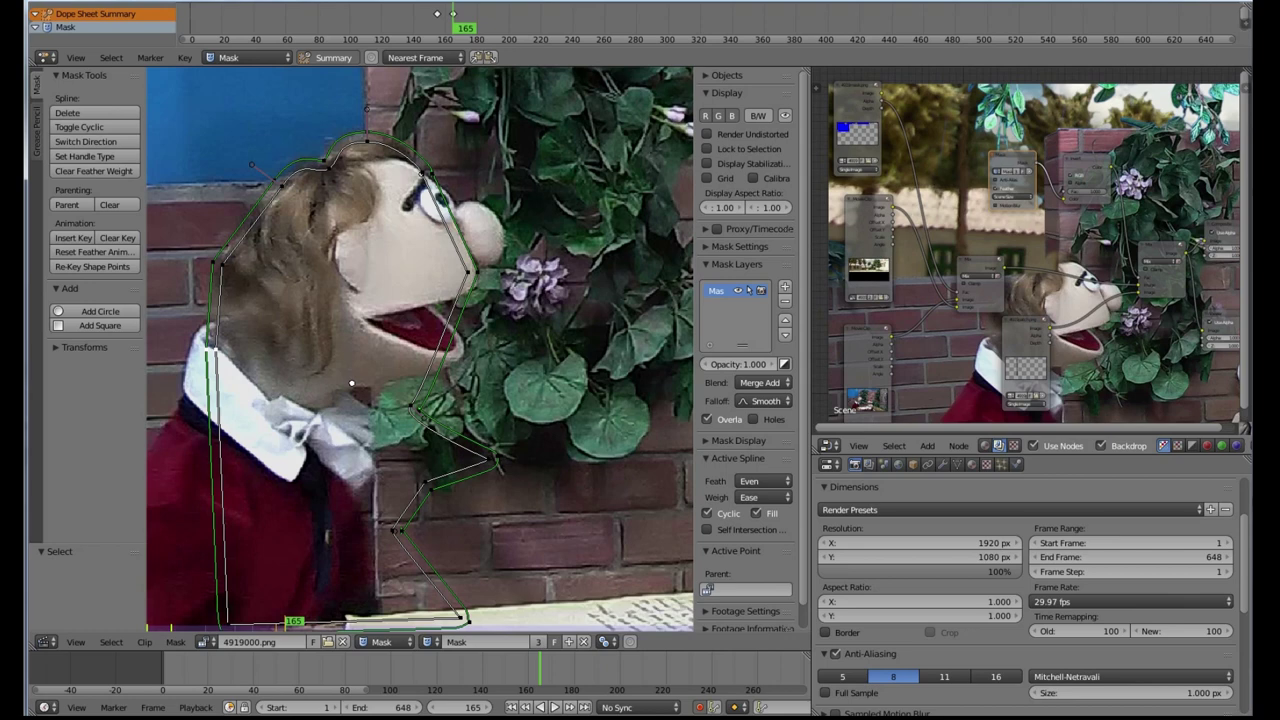
key("shift+d")
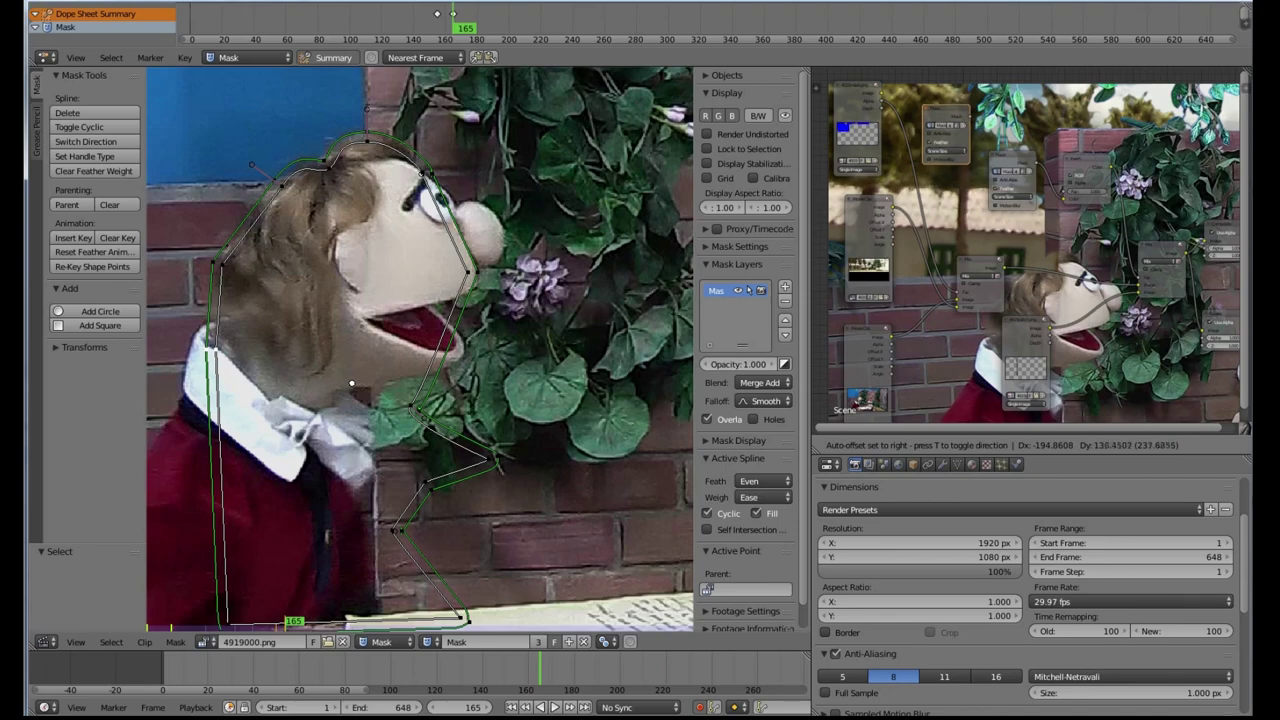
left_click(935, 126)
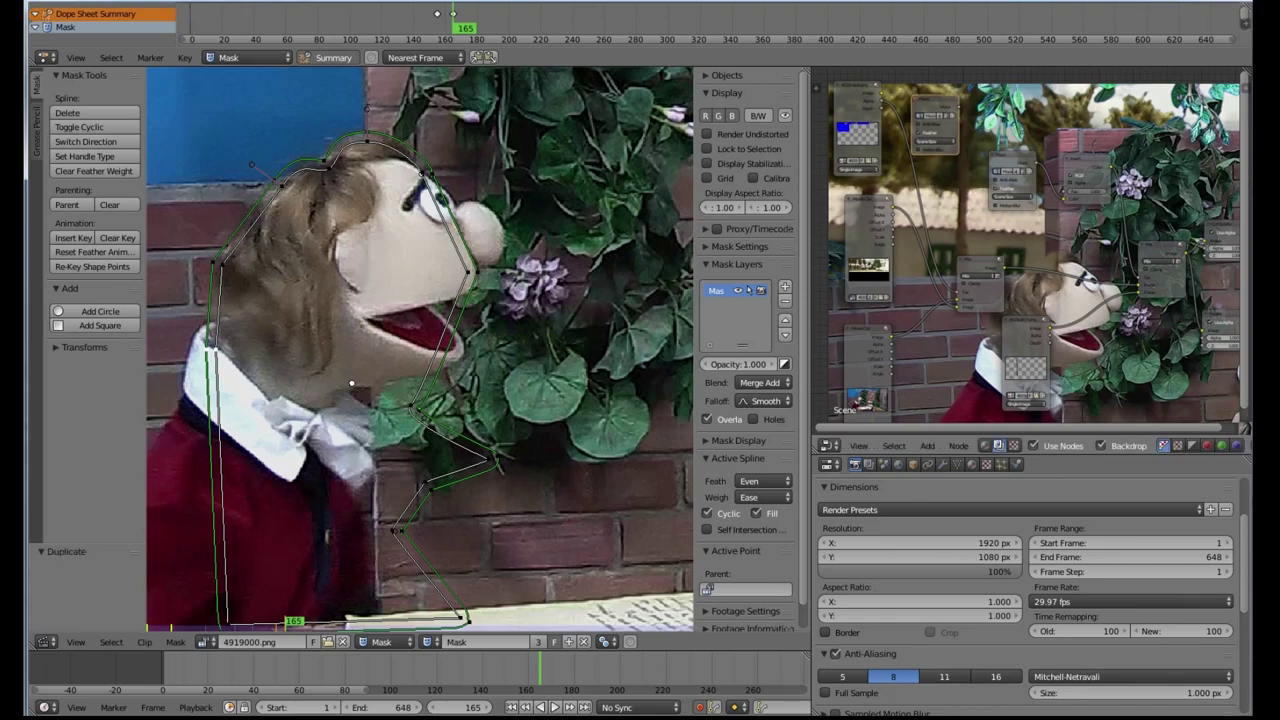
middle_click_drag(935, 126, 998, 191)
left_click_drag(920, 190, 910, 109)
left_click_drag(998, 171, 911, 178)
middle_click_drag(911, 178, 910, 244)
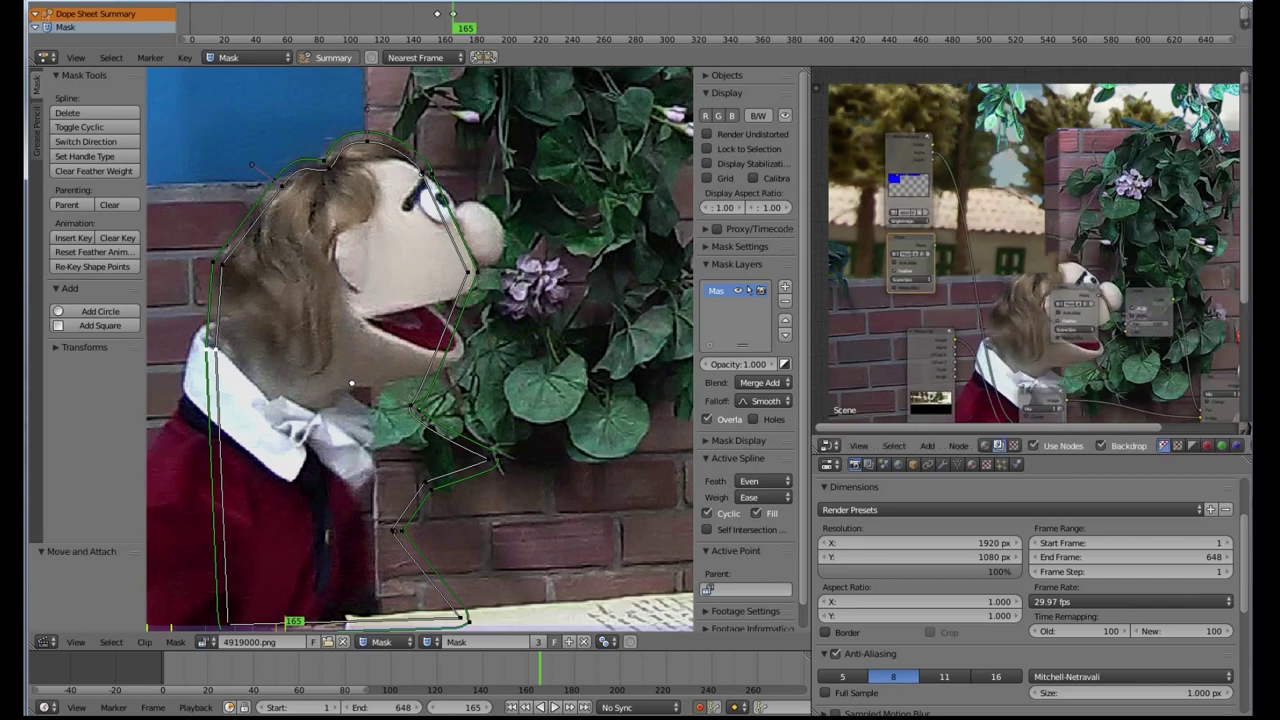
Step: Hide the clip editor's properties sidebar and widen the node editor to show more of the node tree
scroll(910, 244, "up", 1)
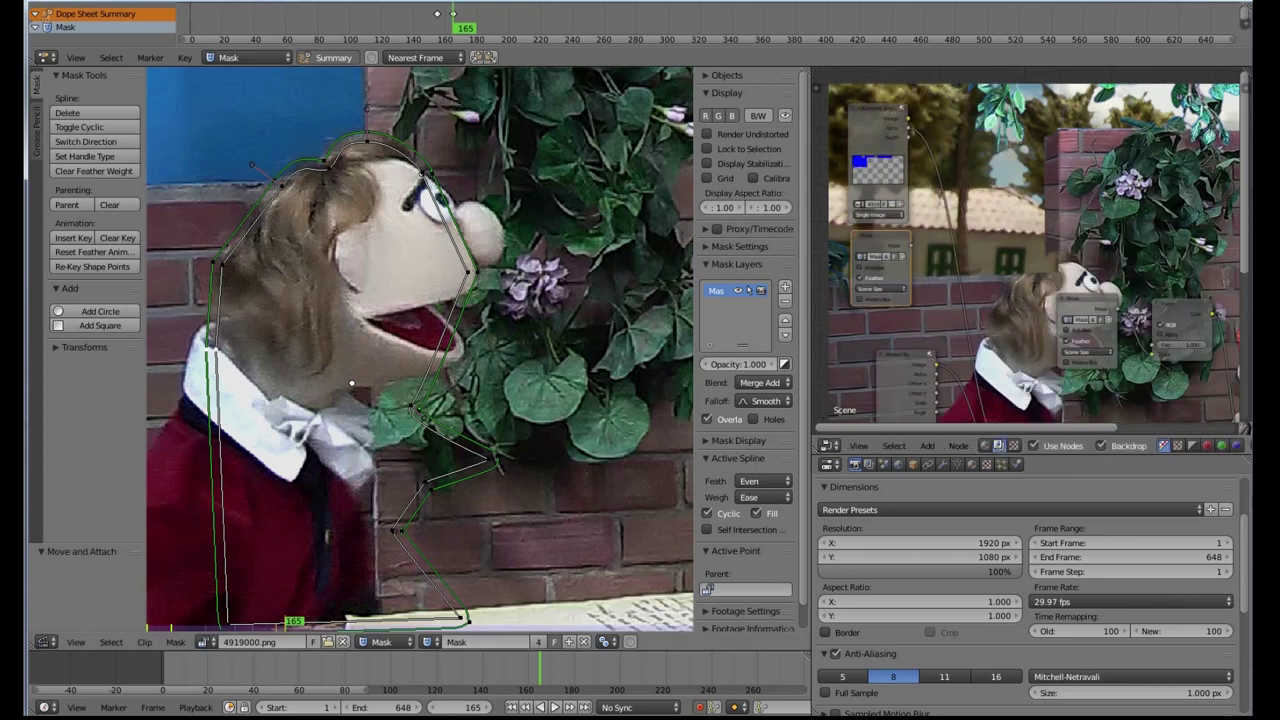
key("n")
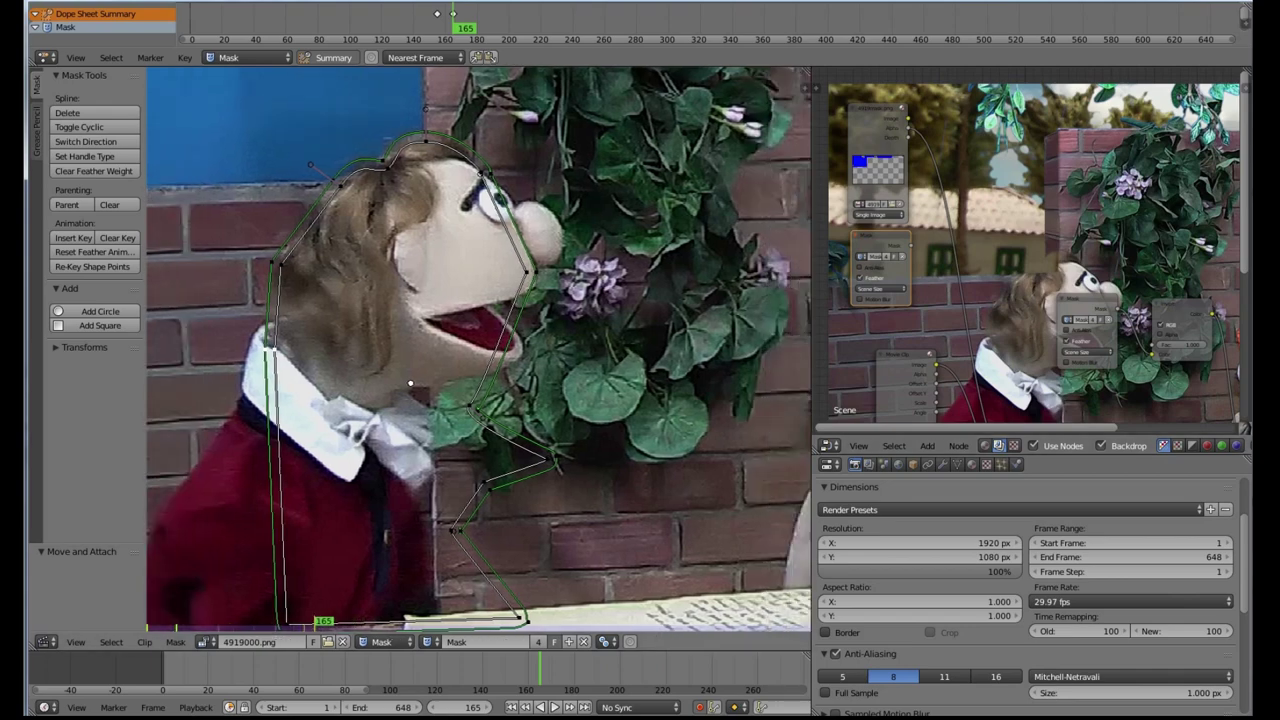
left_click_drag(812, 300, 647, 300)
scroll(915, 232, "up", 2)
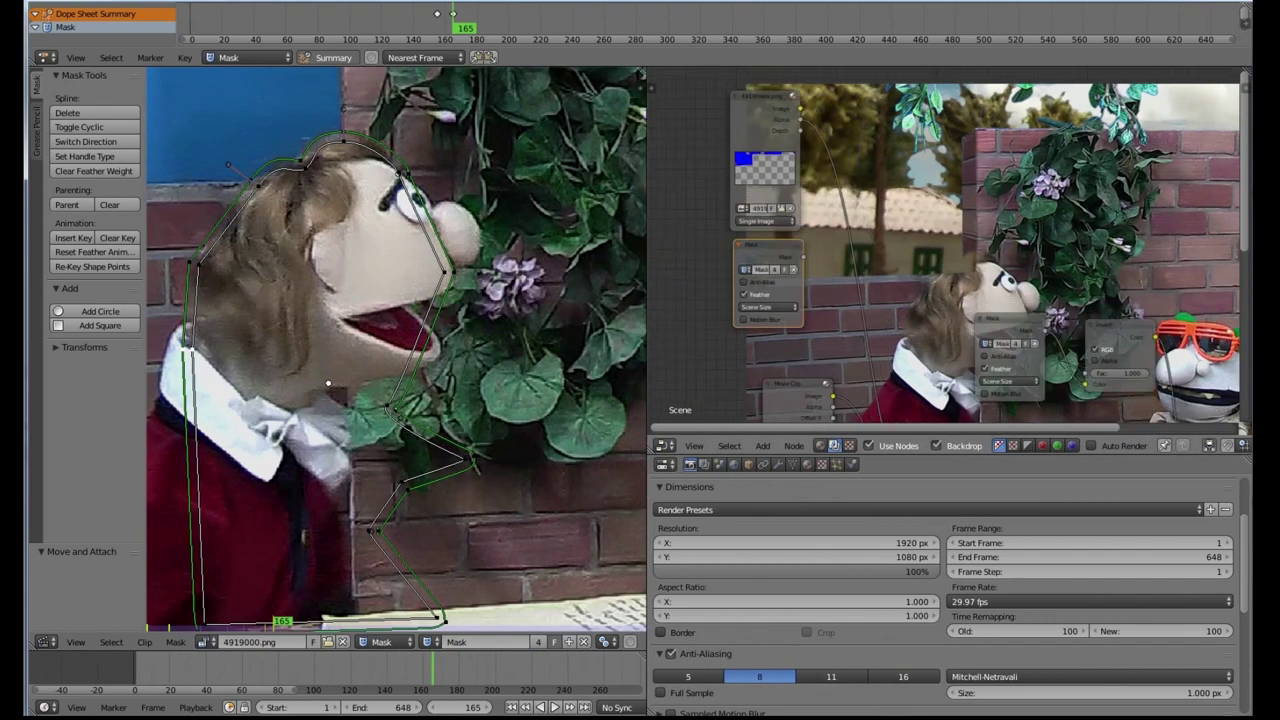
middle_click_drag(905, 230, 887, 267)
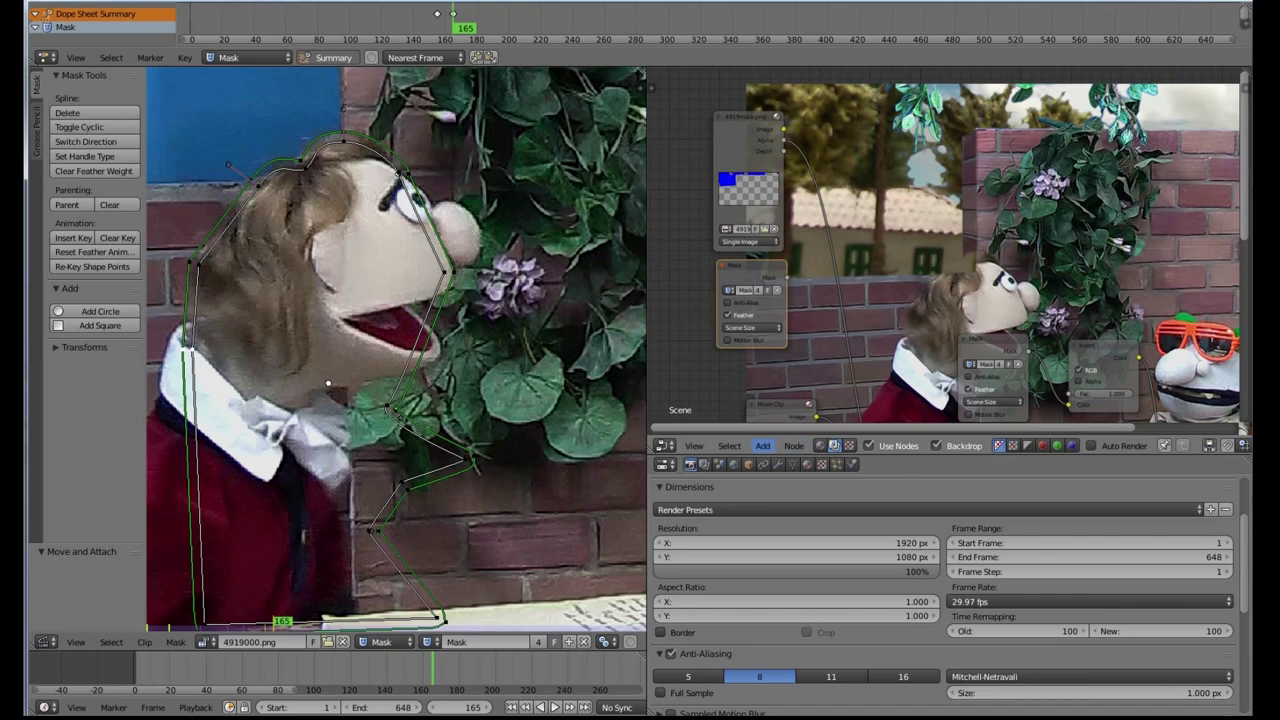
Step: Insert a Math node into the link coming from the topmost image node's alpha output
left_click(762, 445)
mouse_move(790, 370)
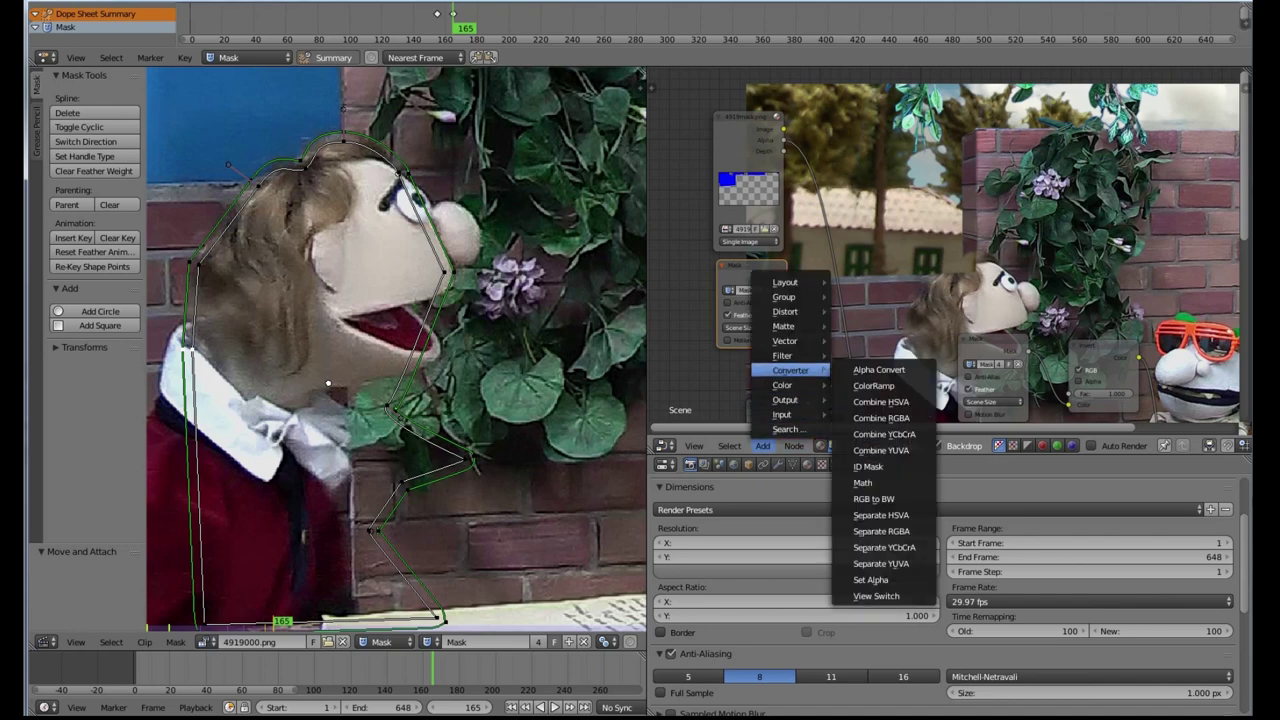
left_click(862, 482)
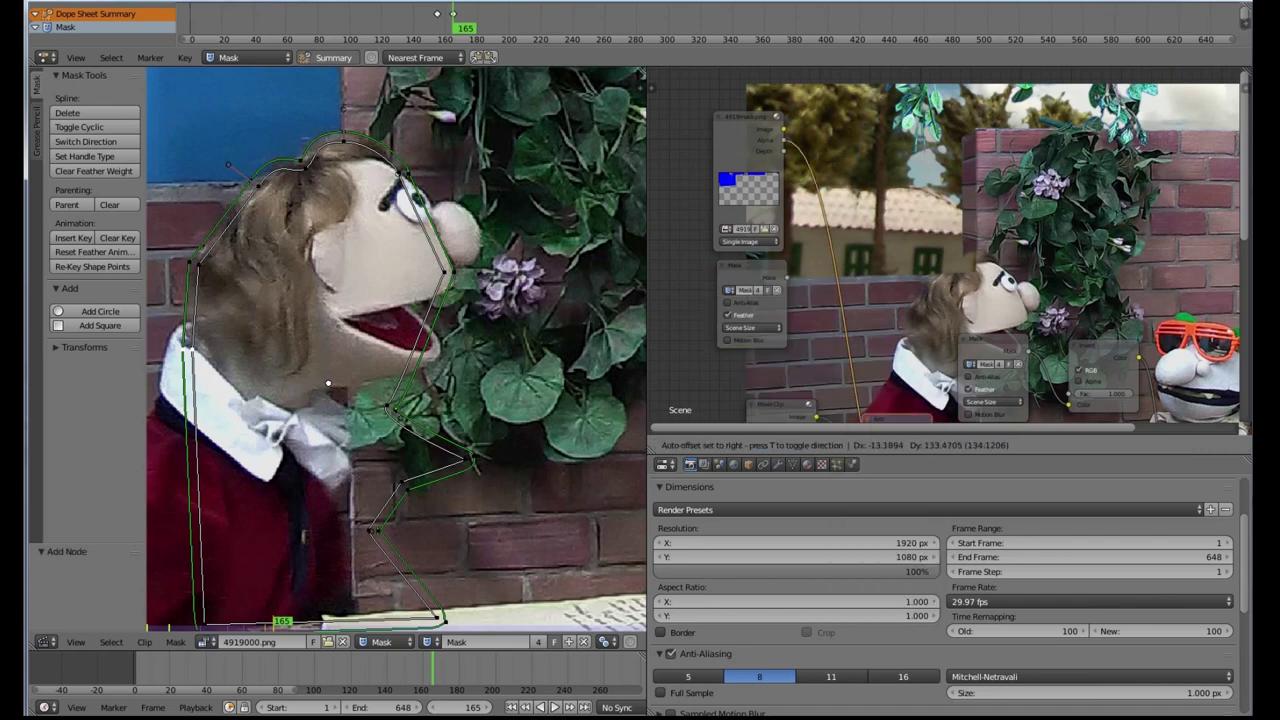
left_click(866, 160)
left_click_drag(864, 134, 856, 146)
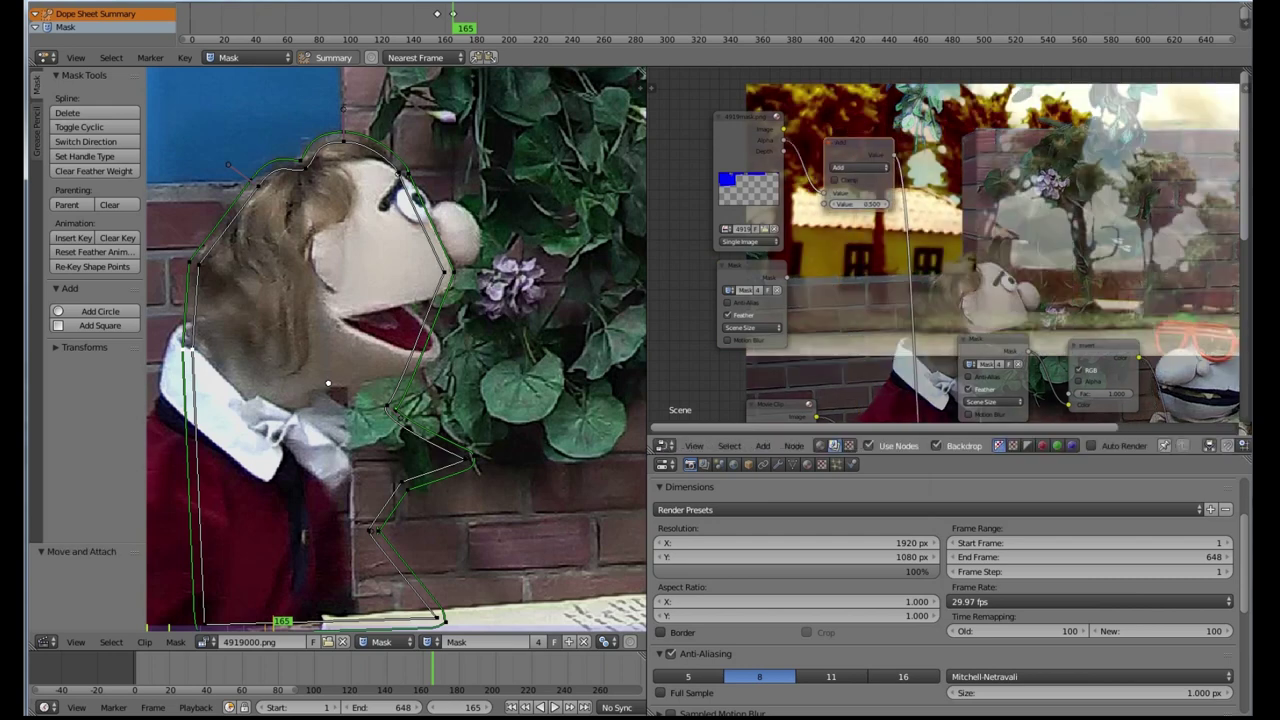
Step: Feed the duplicated Mask node into the Math node's second value, with Clamp enabled and the operation set to Subtract
left_click(835, 180)
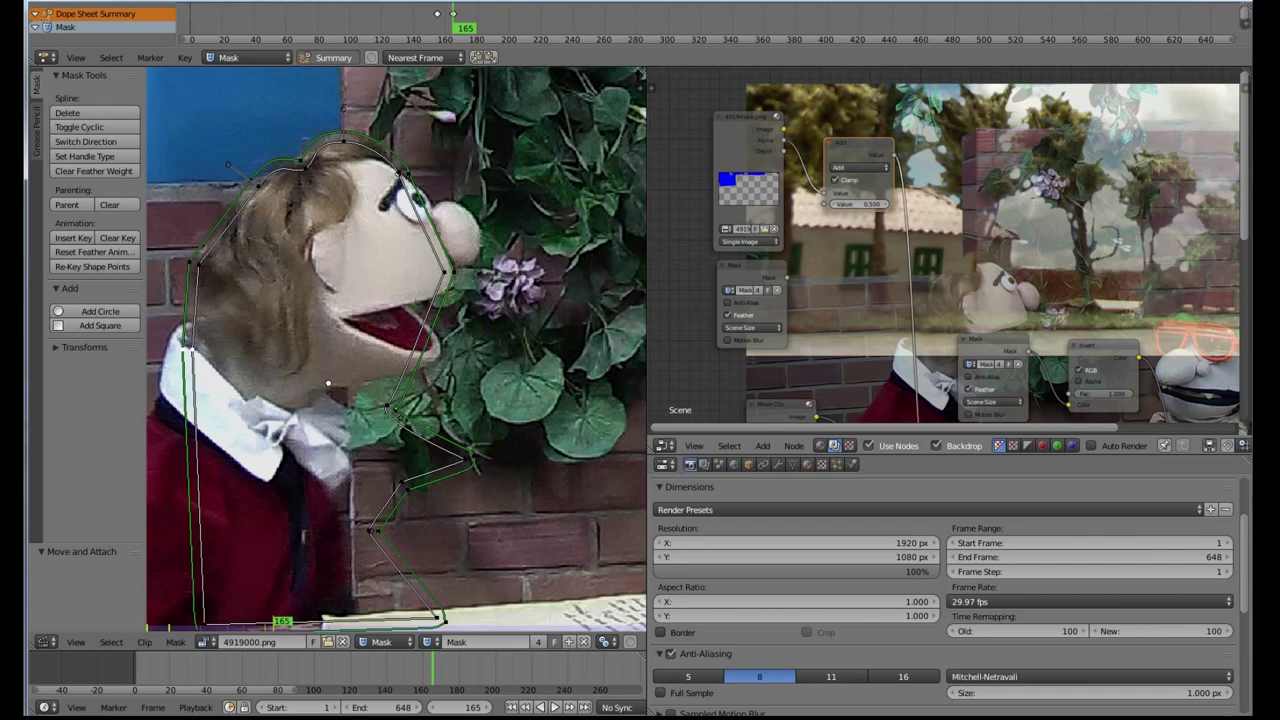
left_click_drag(787, 277, 824, 204)
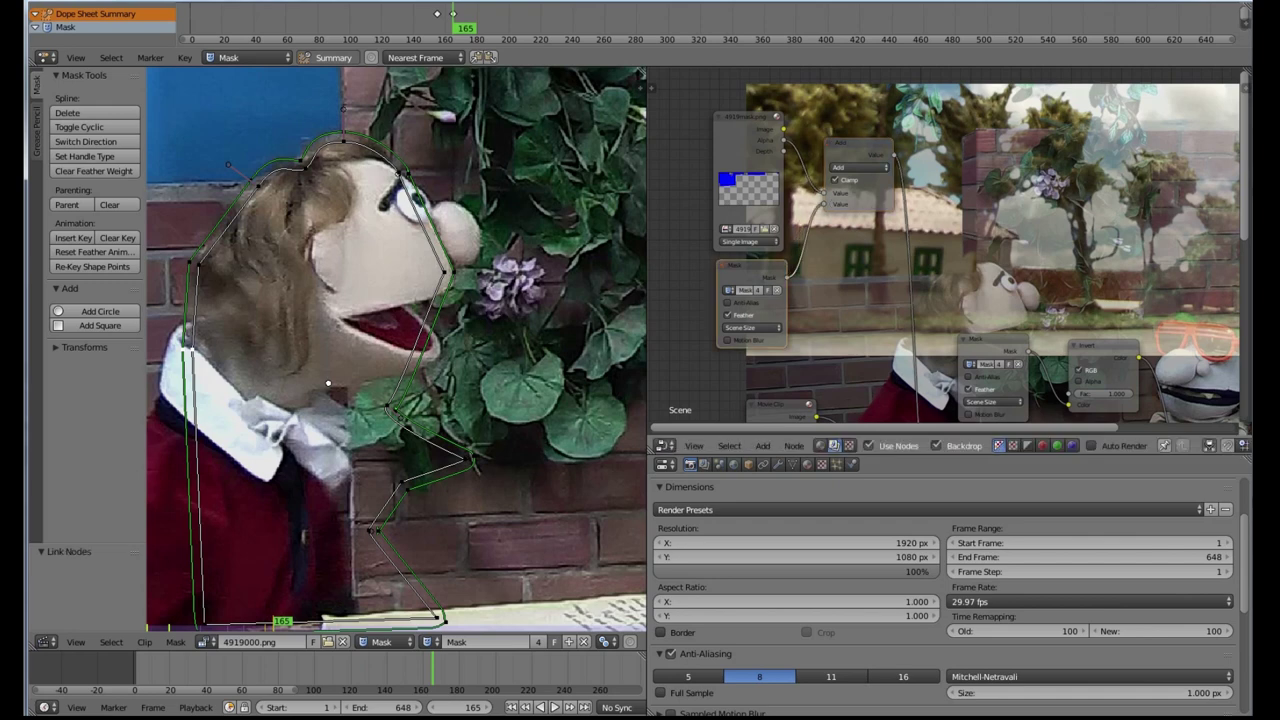
middle_click_drag(900, 290, 973, 271)
left_click(932, 149)
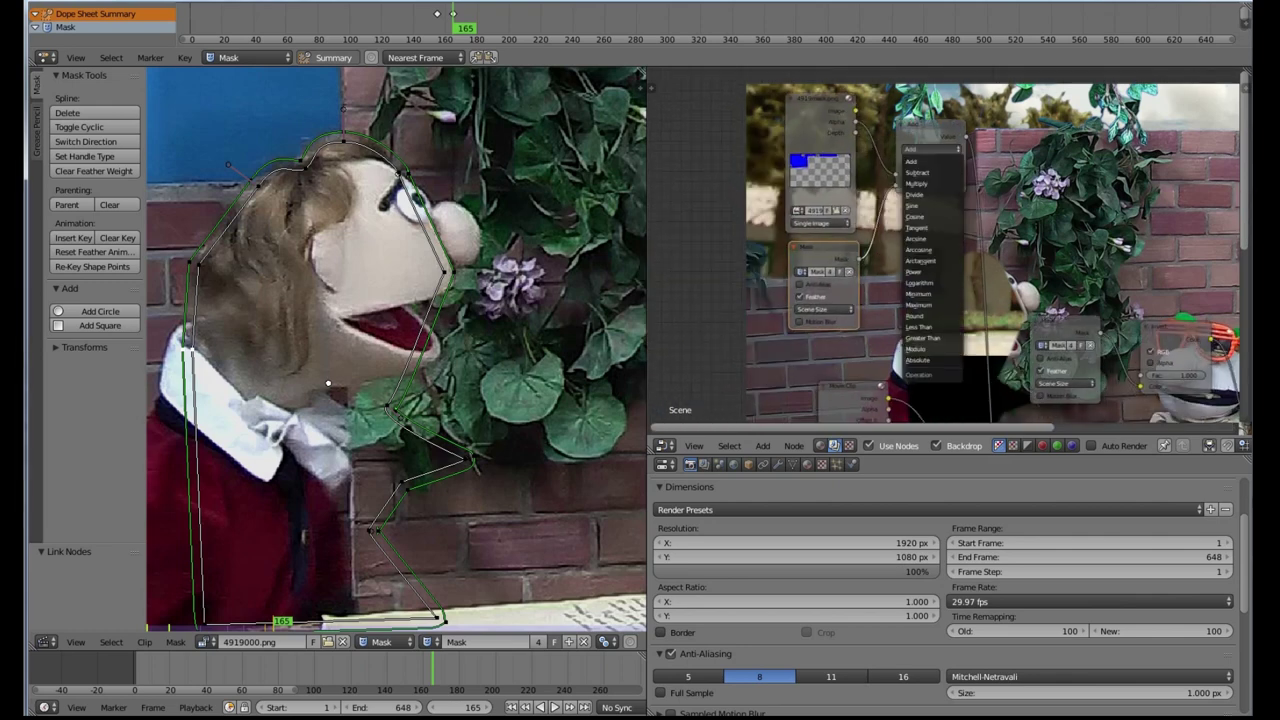
left_click(917, 172)
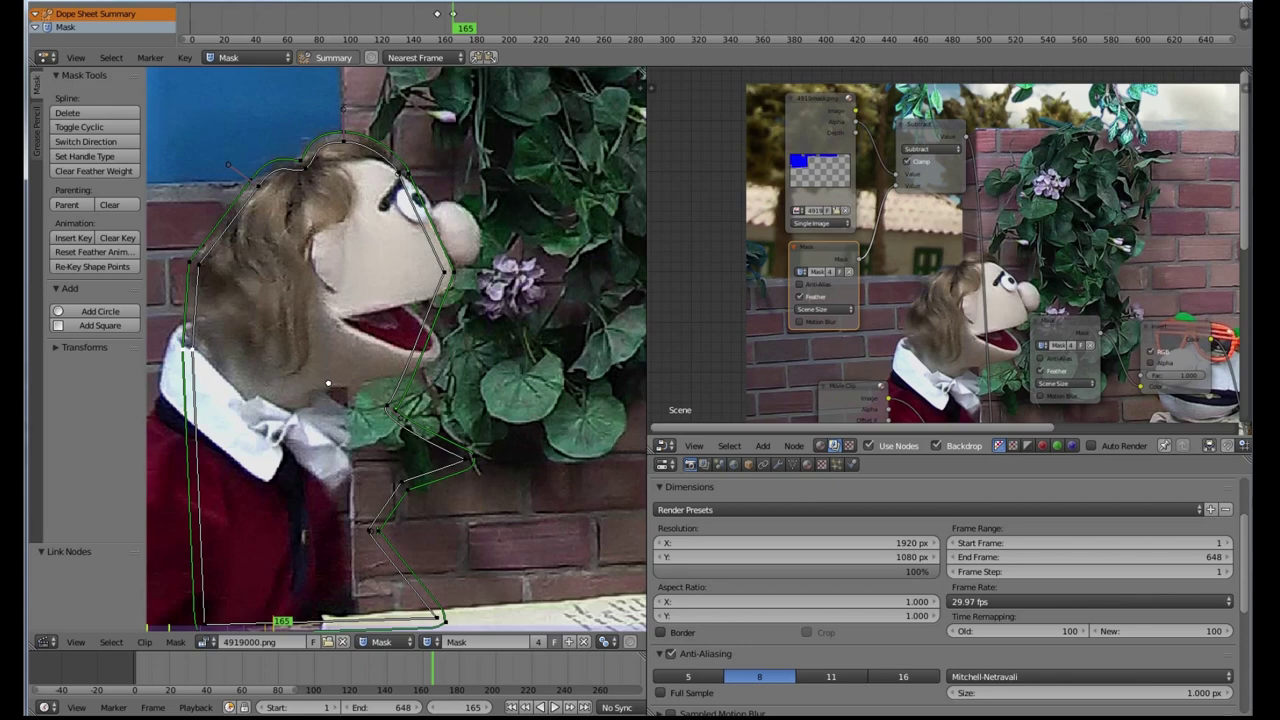
Step: Space the duplicated Mask node and topmost image node away from the Subtract node, and look over the rest of the node tree
left_click_drag(824, 248, 814, 247)
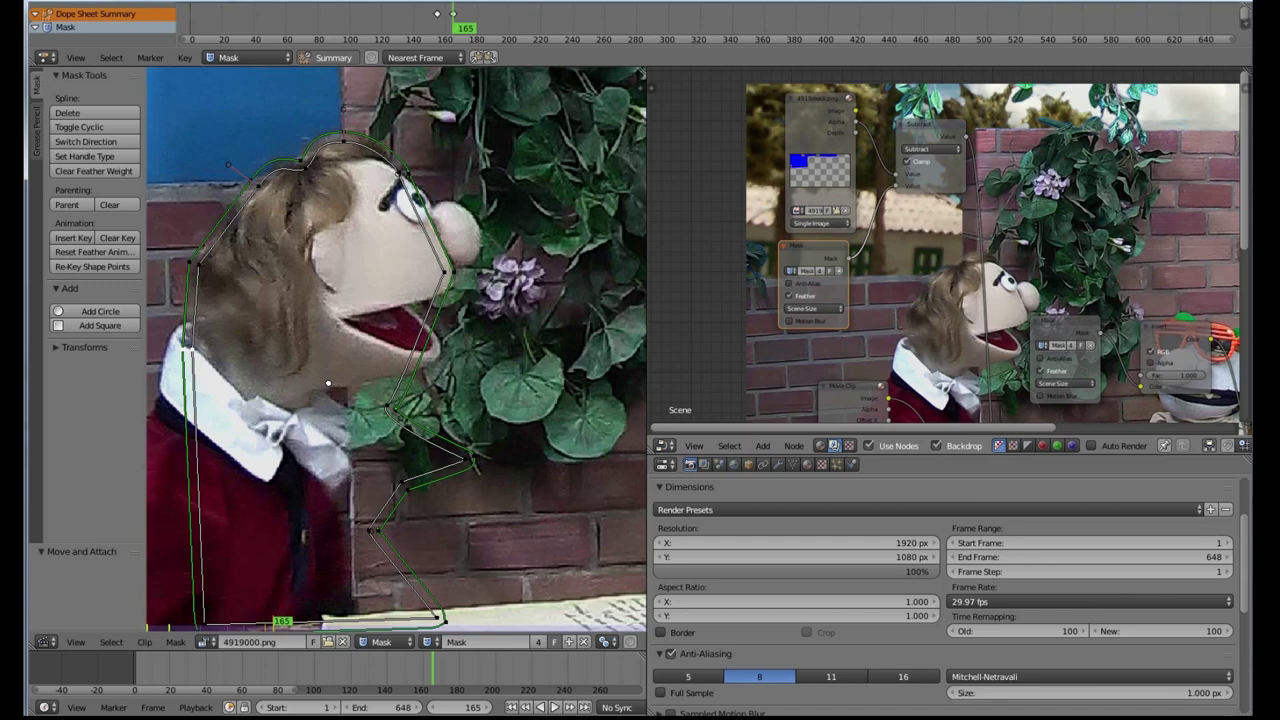
left_click_drag(822, 99, 798, 92)
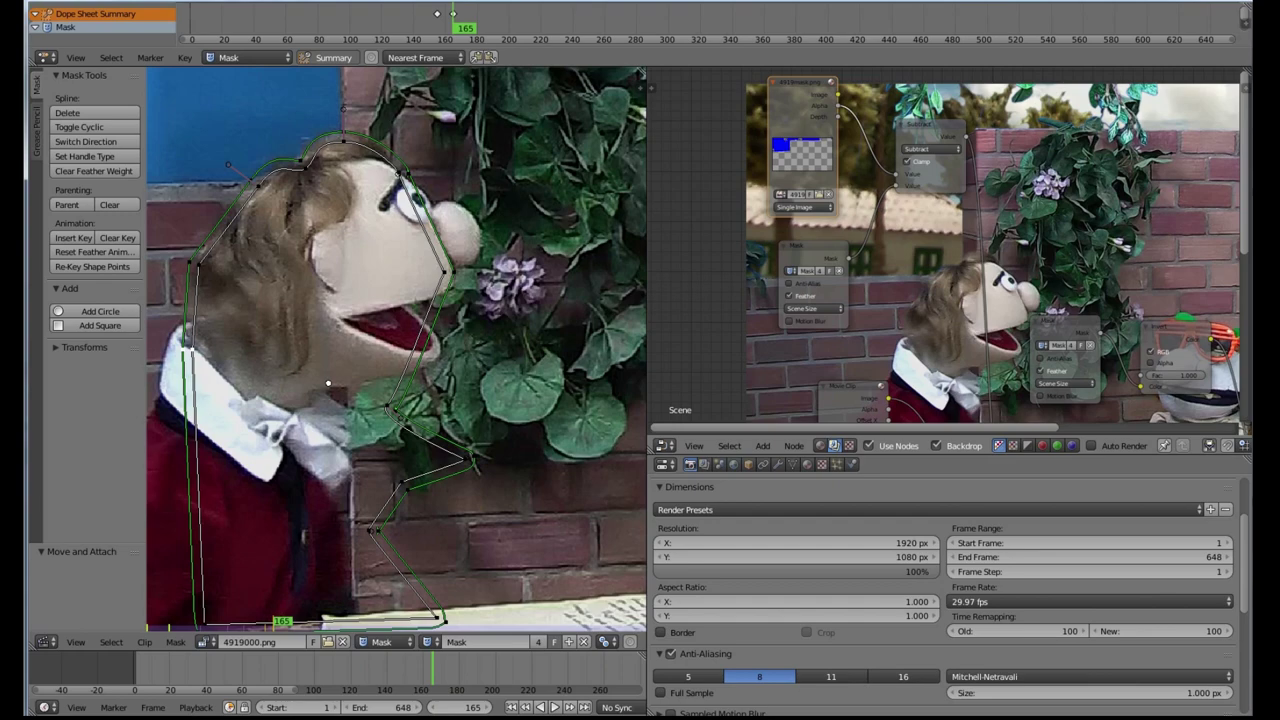
scroll(1215, 340, "up", 1)
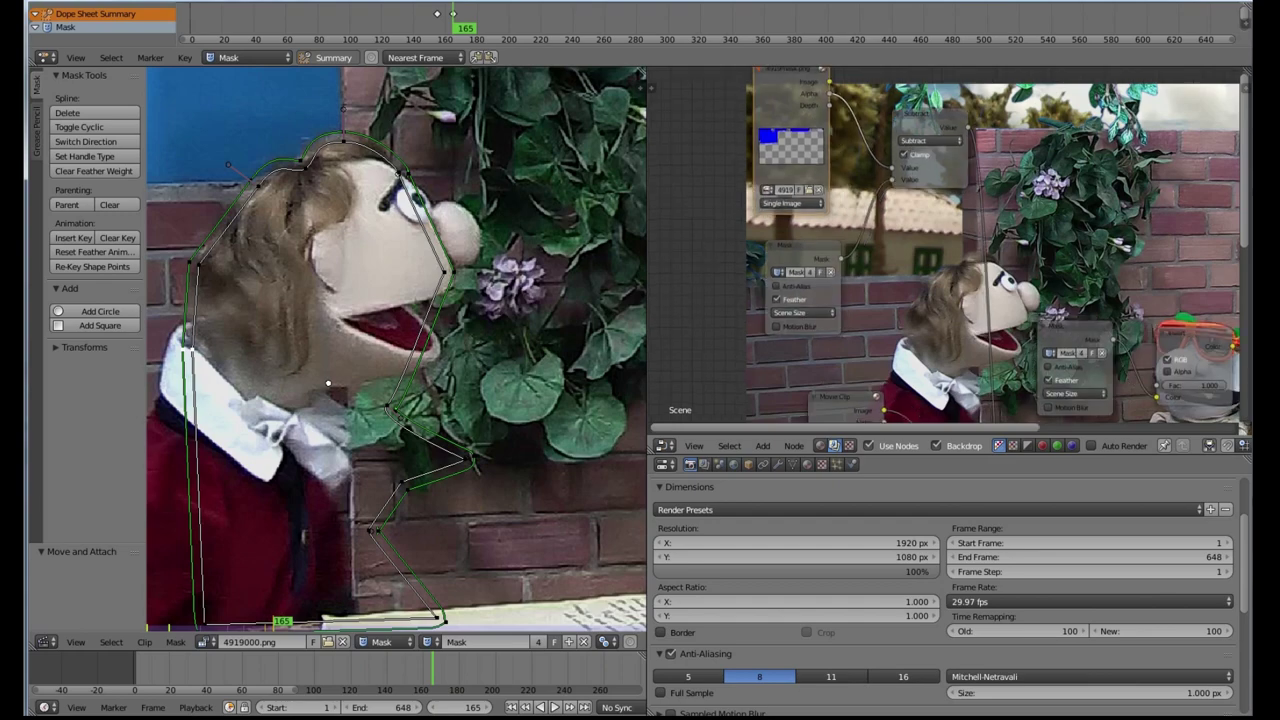
middle_click_drag(1215, 340, 928, 267)
scroll(928, 267, "up", 1)
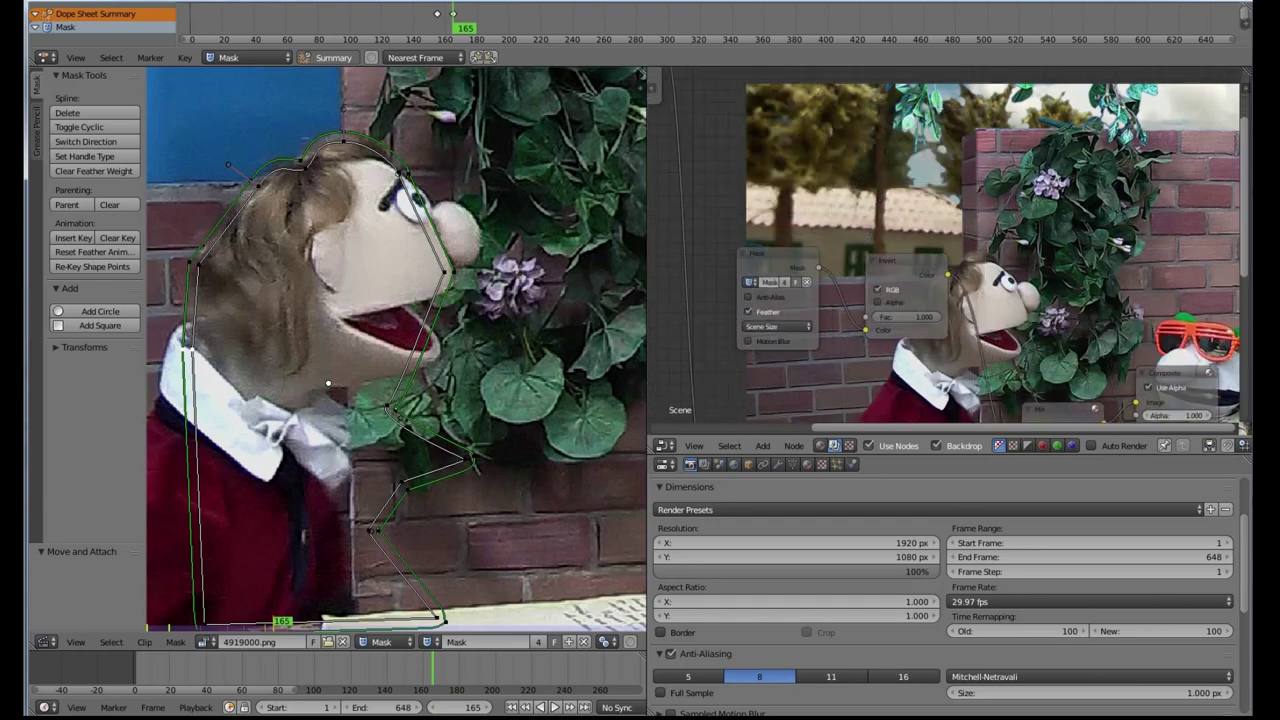
middle_click_drag(990, 325, 900, 187)
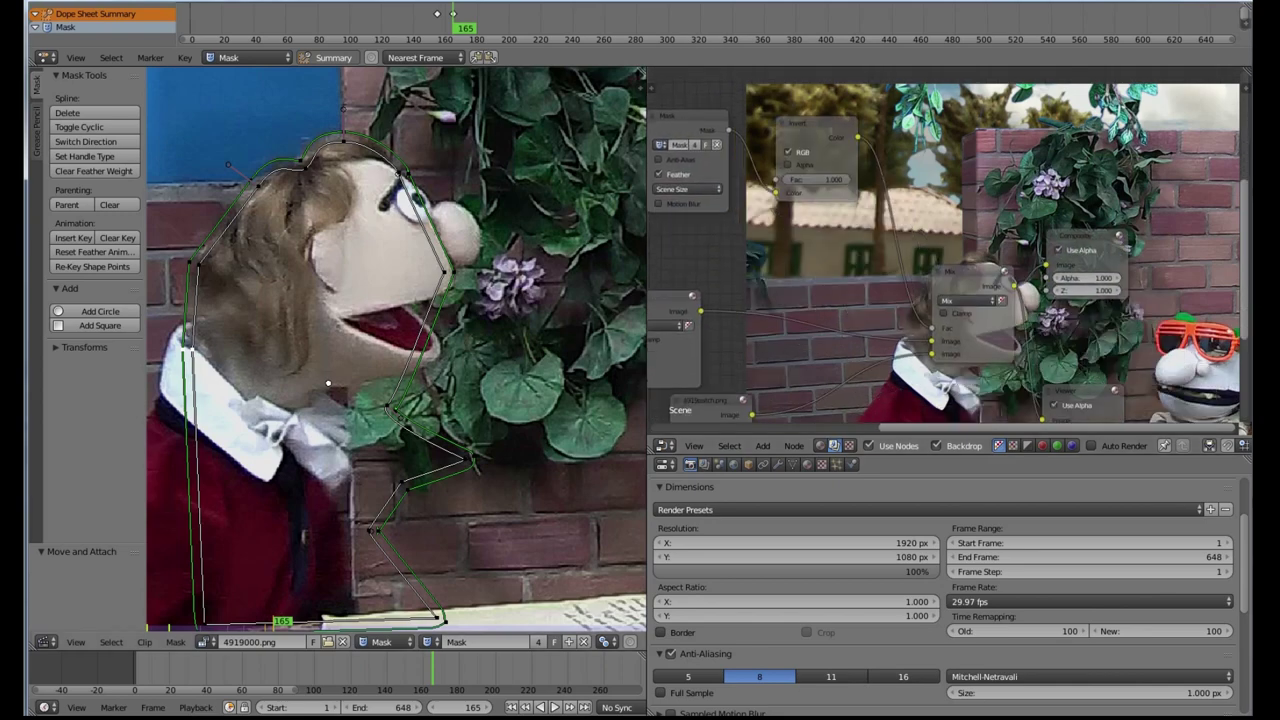
middle_click_drag(830, 370, 831, 81)
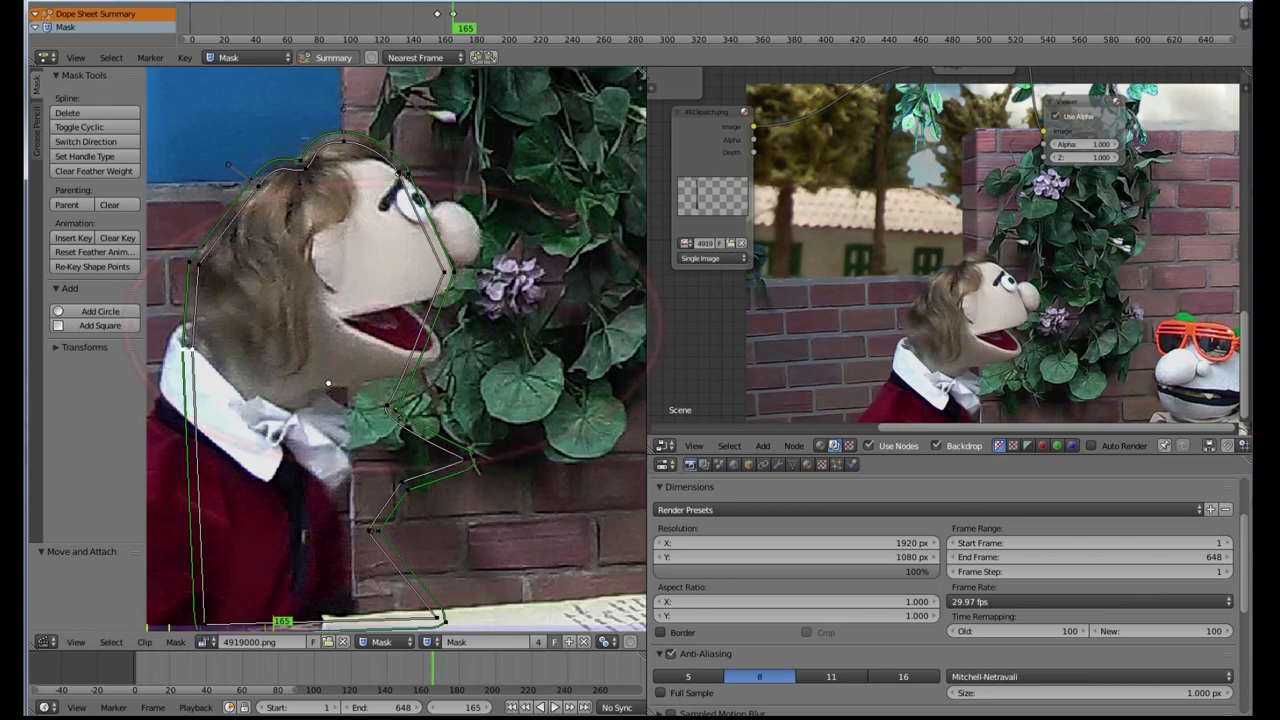
Step: Hide the clip editor's tool shelf and refit the mask points over the puppet's hair at frame 175
key("t")
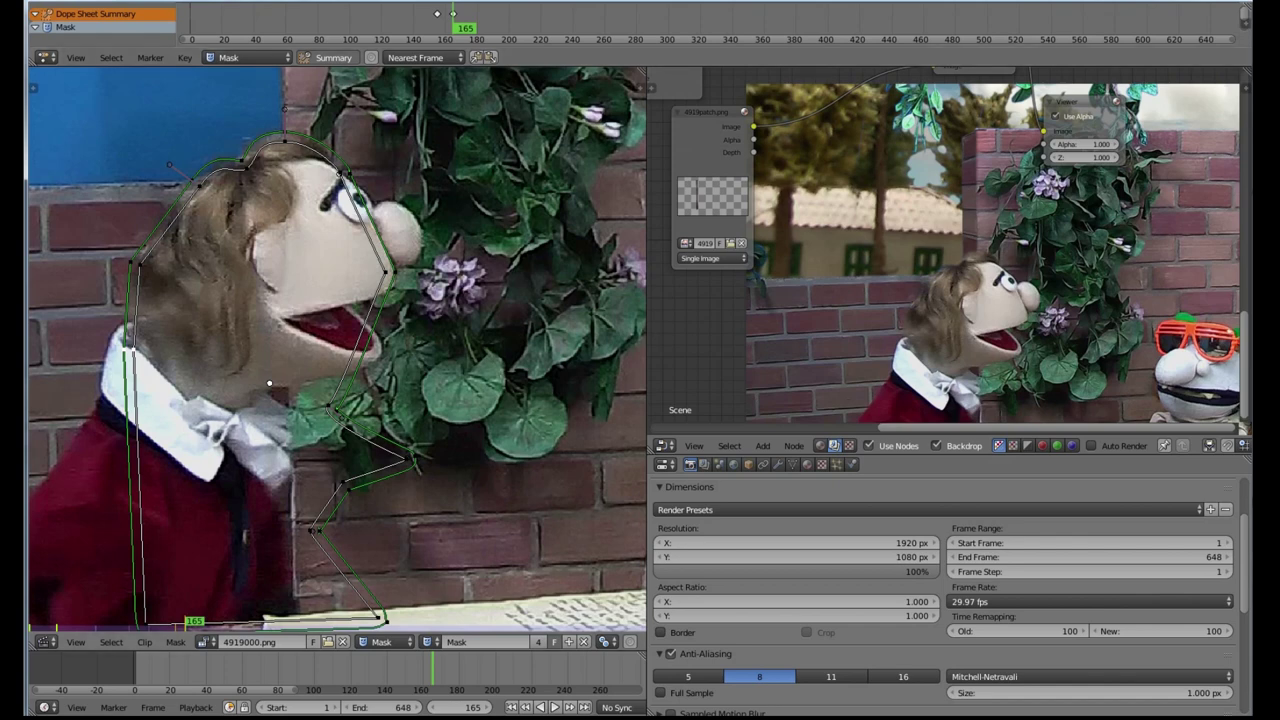
key("Up")
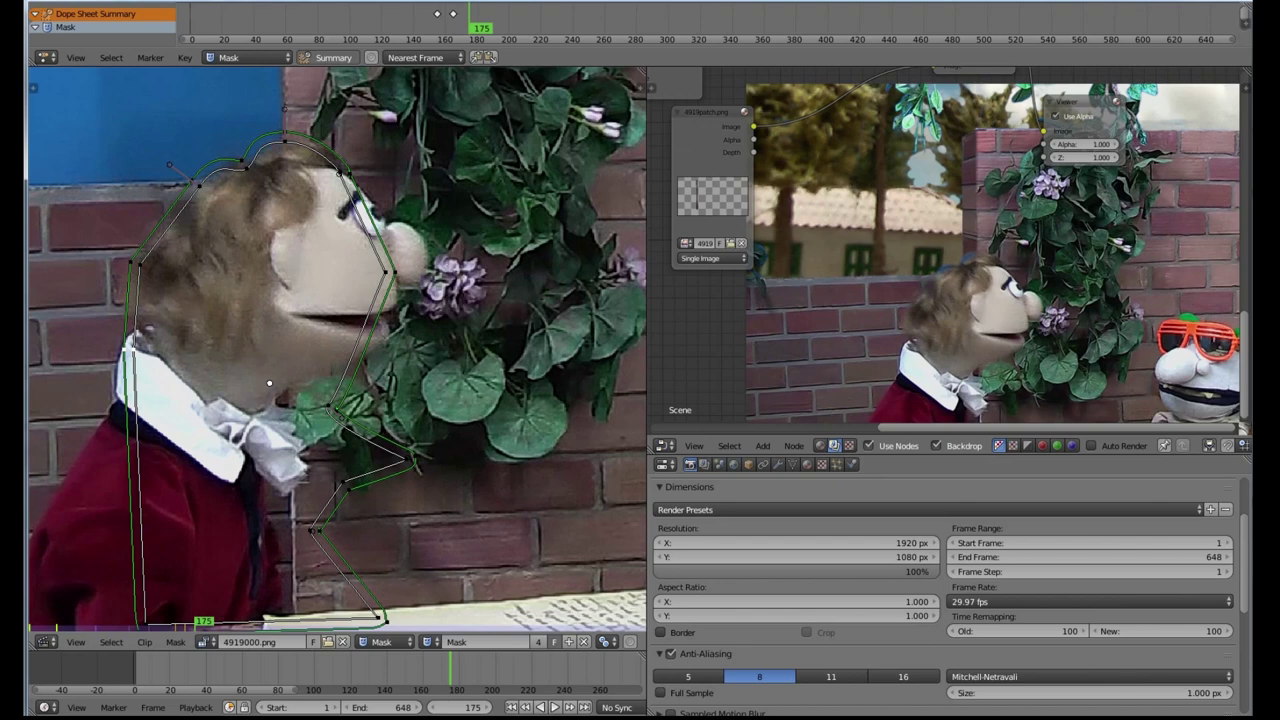
left_click_drag(285, 141, 304, 153)
left_click_drag(199, 186, 202, 190)
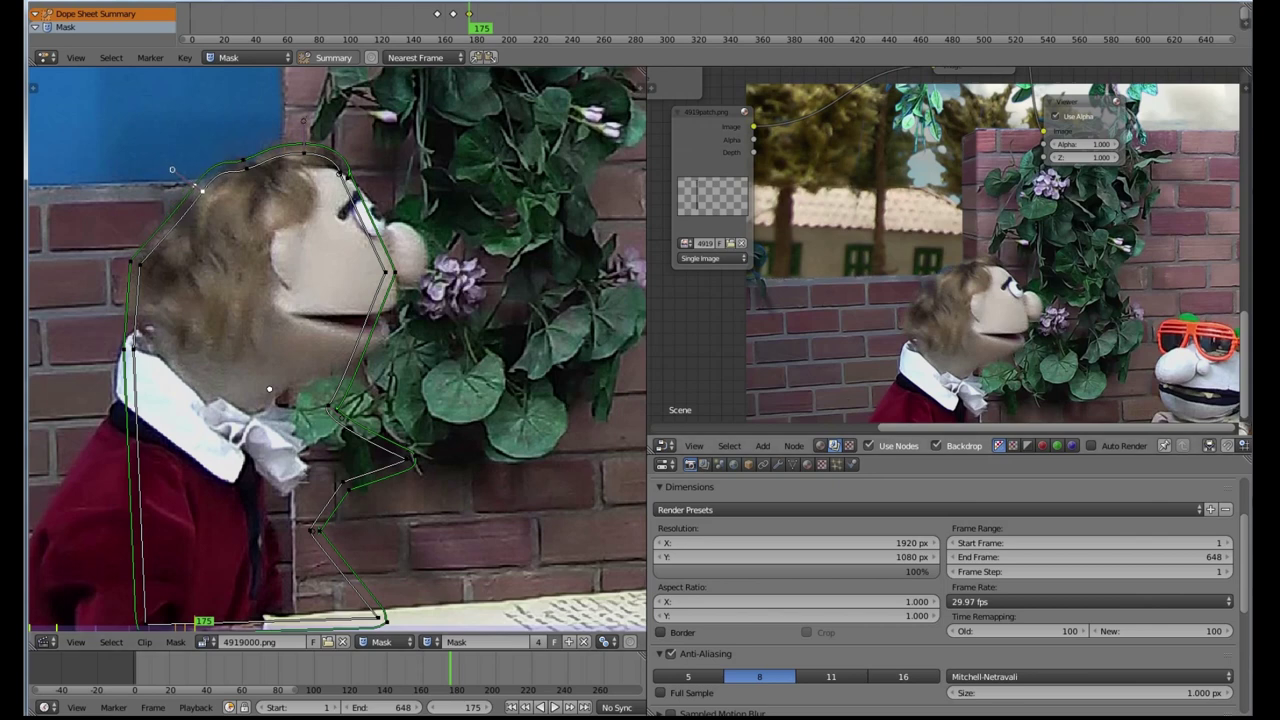
Step: Refit the mask around the puppet's lowered head at frames 185 and 195, adjusting the hair and forehead points
key("Up")
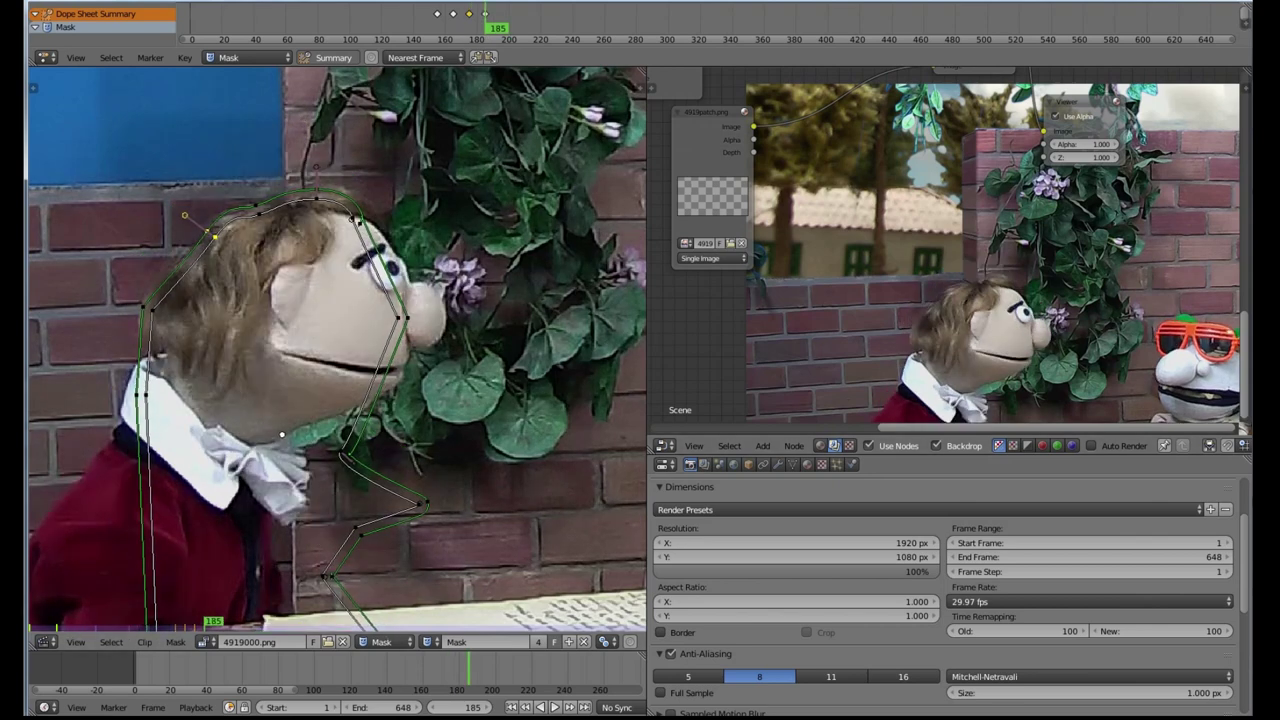
left_click_drag(321, 197, 272, 213)
key("Up")
left_click_drag(269, 207, 340, 204)
left_click_drag(214, 236, 228, 243)
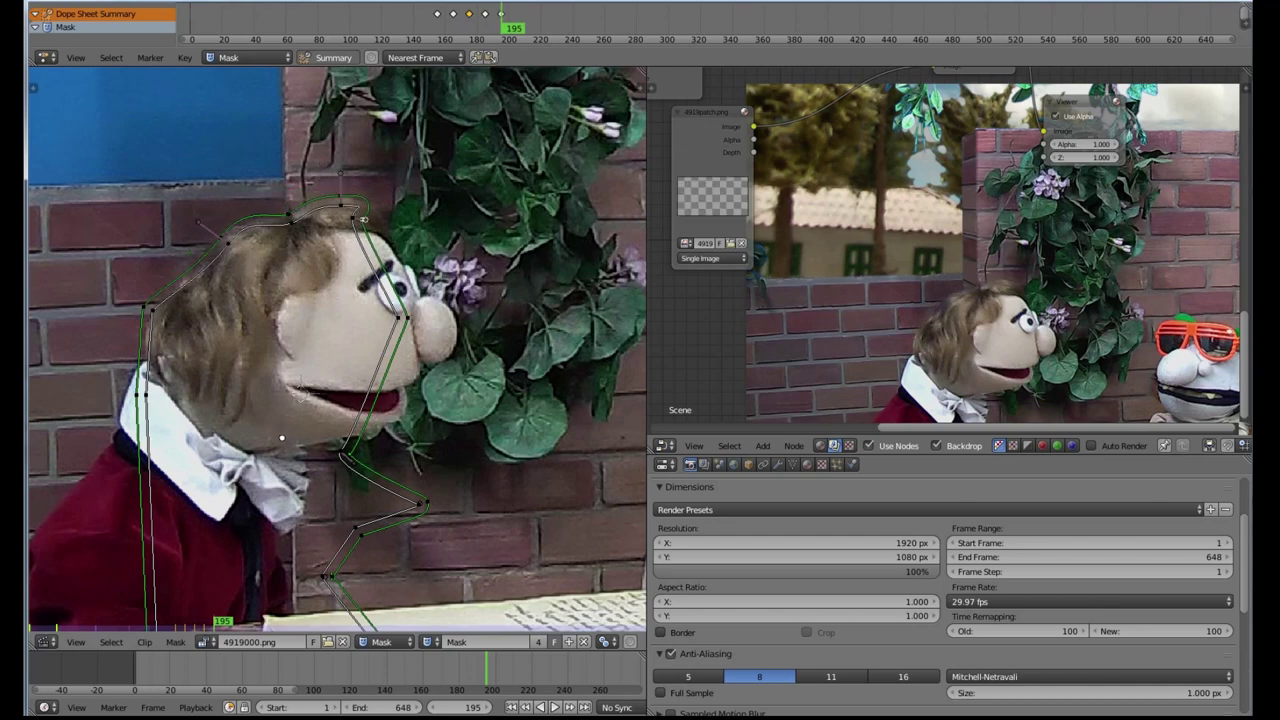
left_click_drag(361, 220, 384, 228)
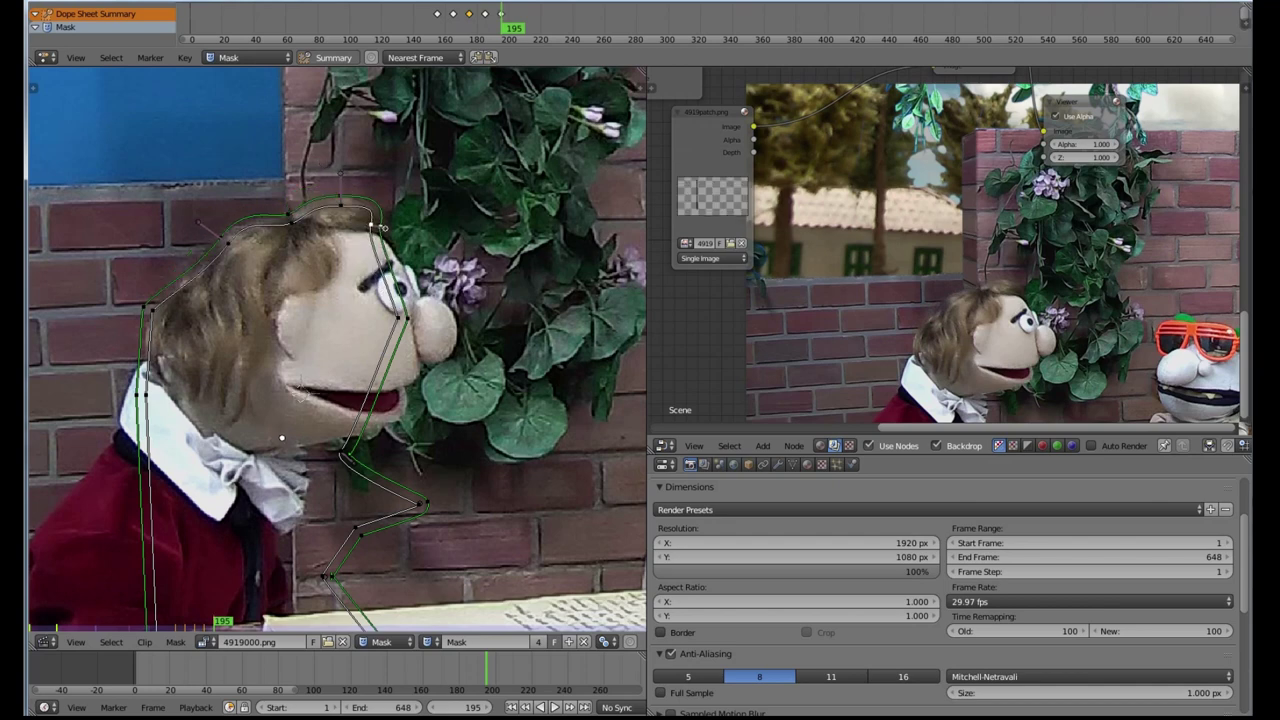
Step: At frame 205, shift the whole mask up to the raised head and adjust its forehead and back-of-head points
key("Up")
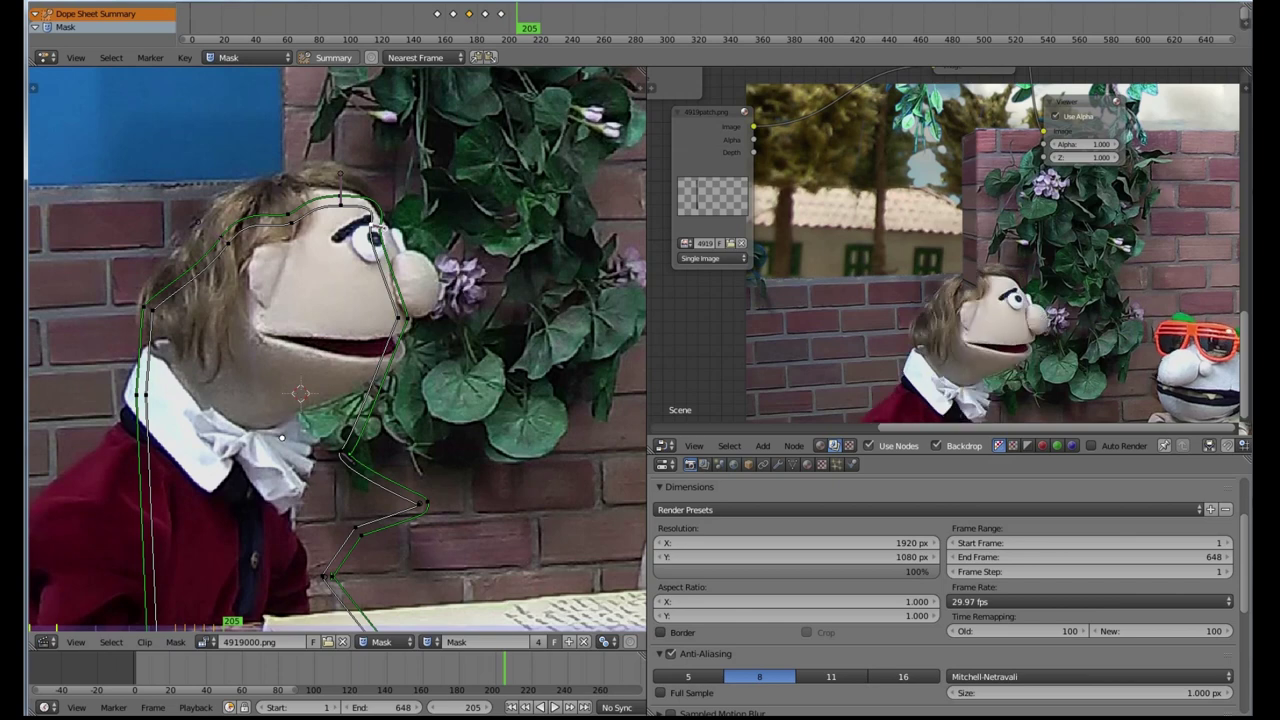
left_click_drag(282, 437, 261, 402)
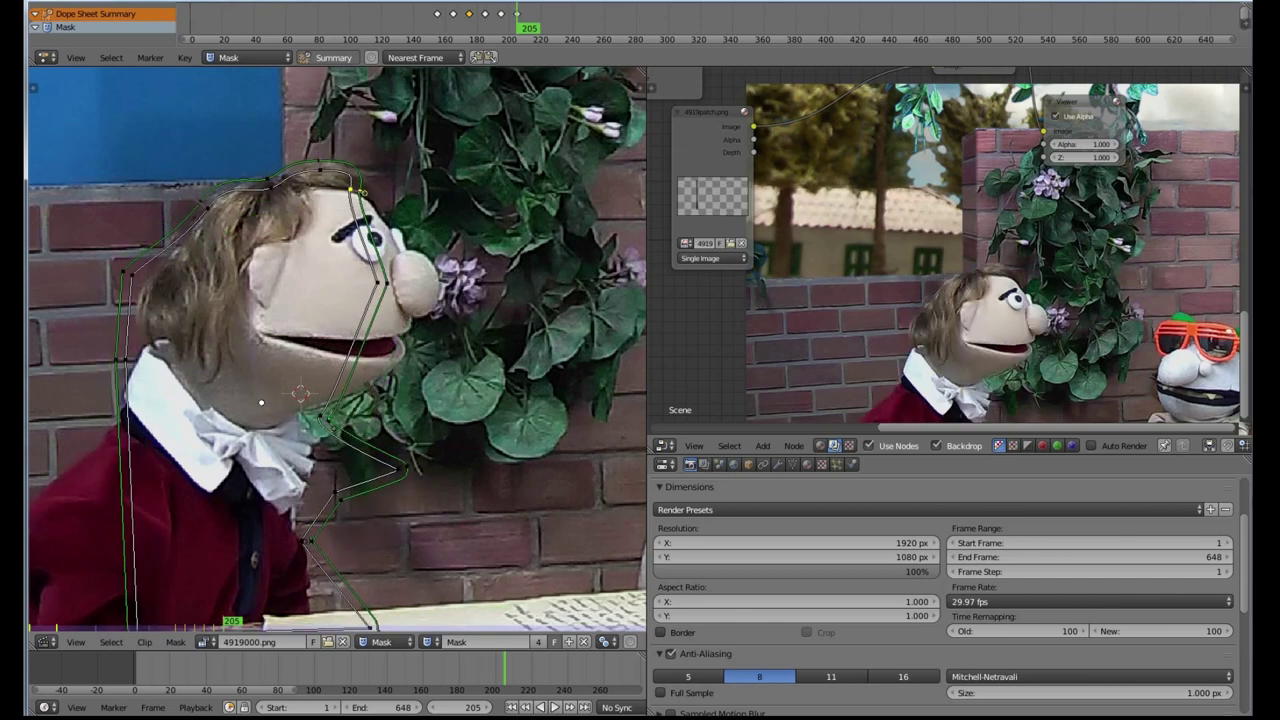
left_click_drag(351, 190, 359, 193)
left_click_drag(207, 207, 216, 207)
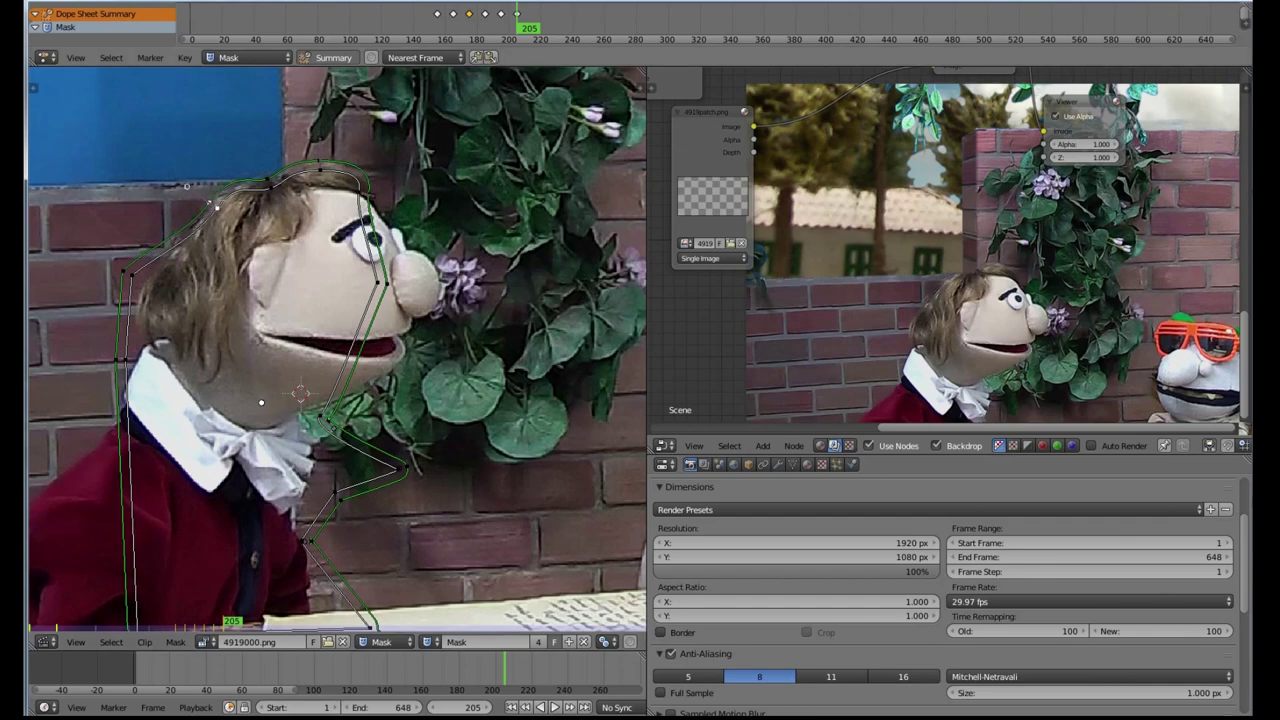
Step: Play the footage backward from frame 205 and check how the mask follows the puppet between keyframes
key("shift+alt+a")
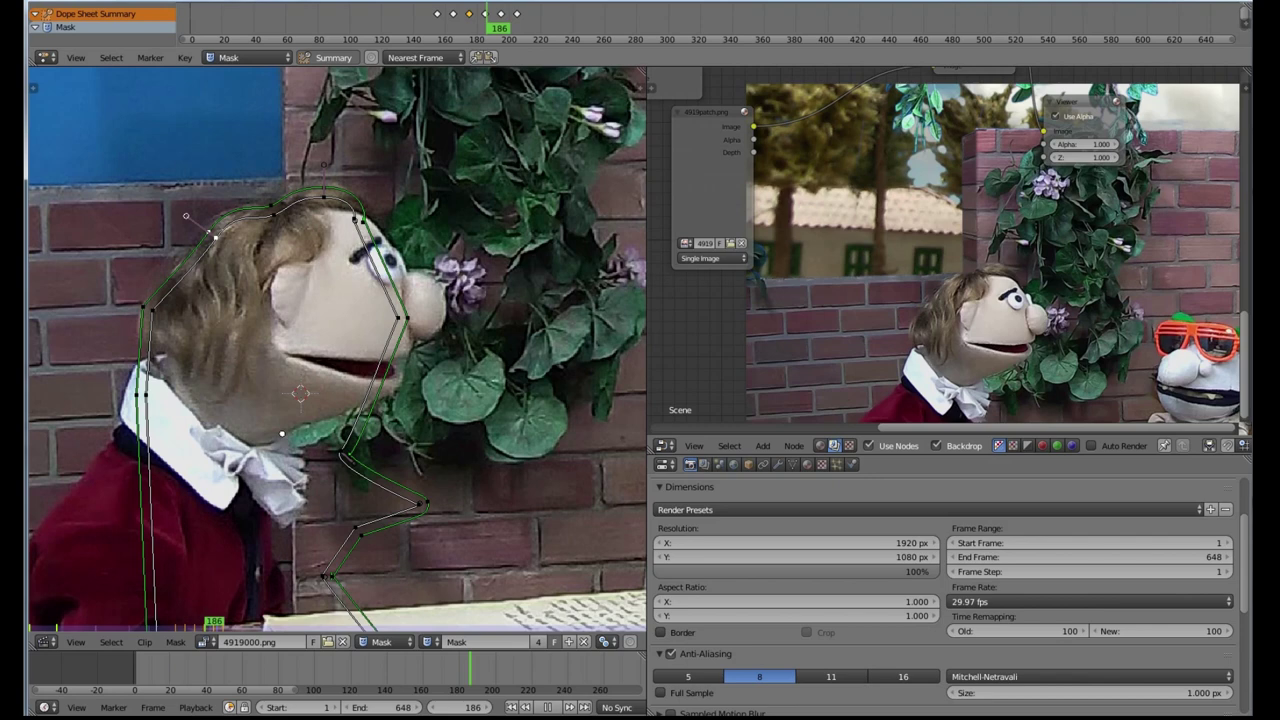
key("shift+alt+a")
key("Right")
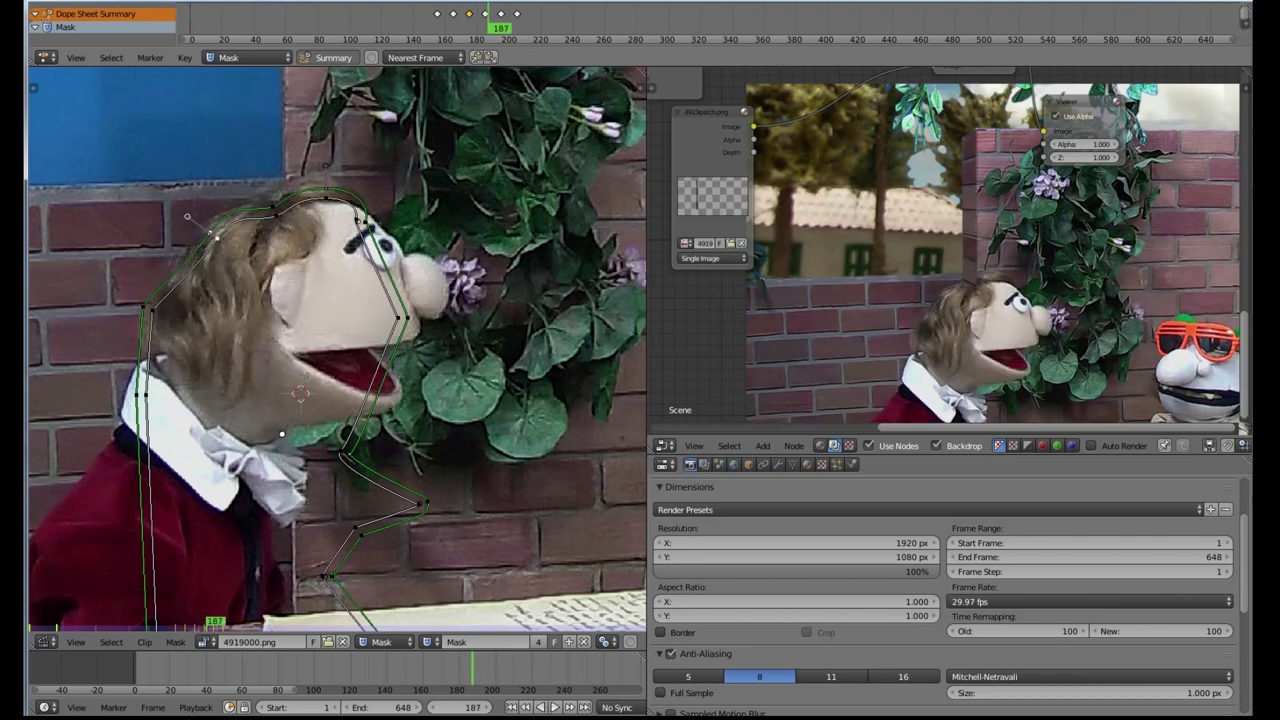
key("Up")
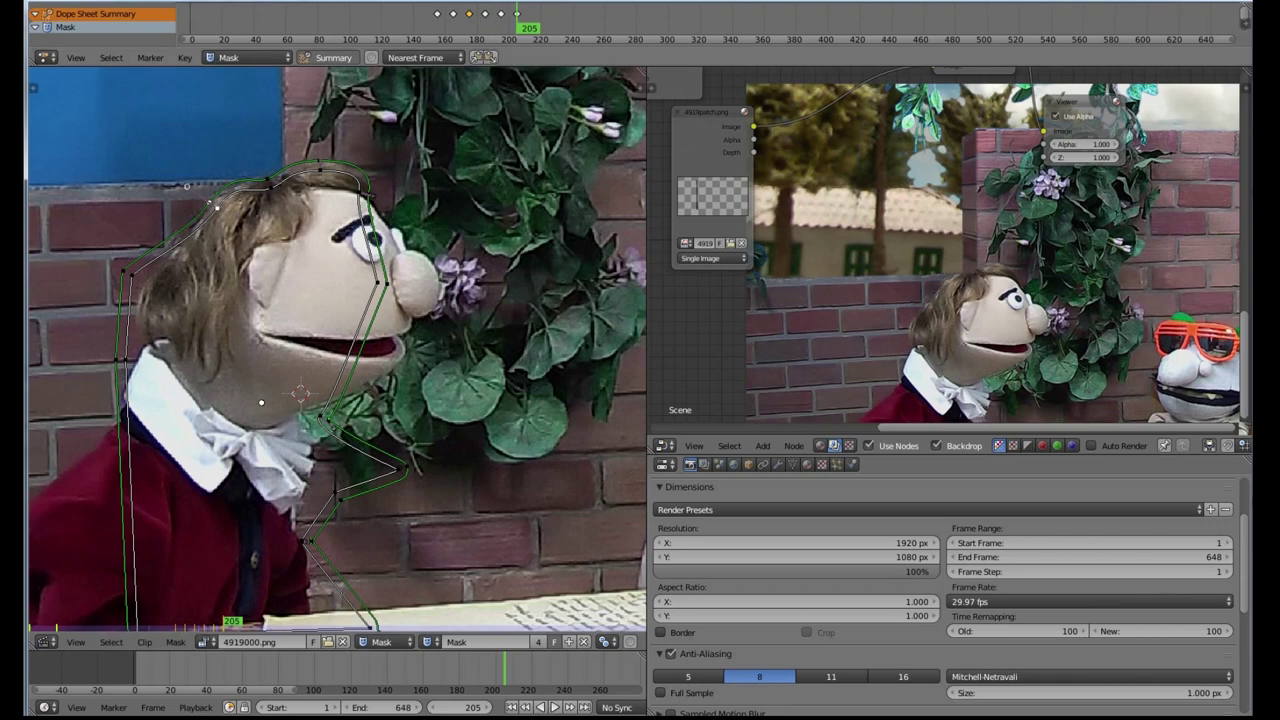
Step: At frame 200, pull the mask's back-of-head and top-of-head points outward to clear the puppet's hair
key("Left")
key("Left")
key("Left")
key("Left")
key("Left")
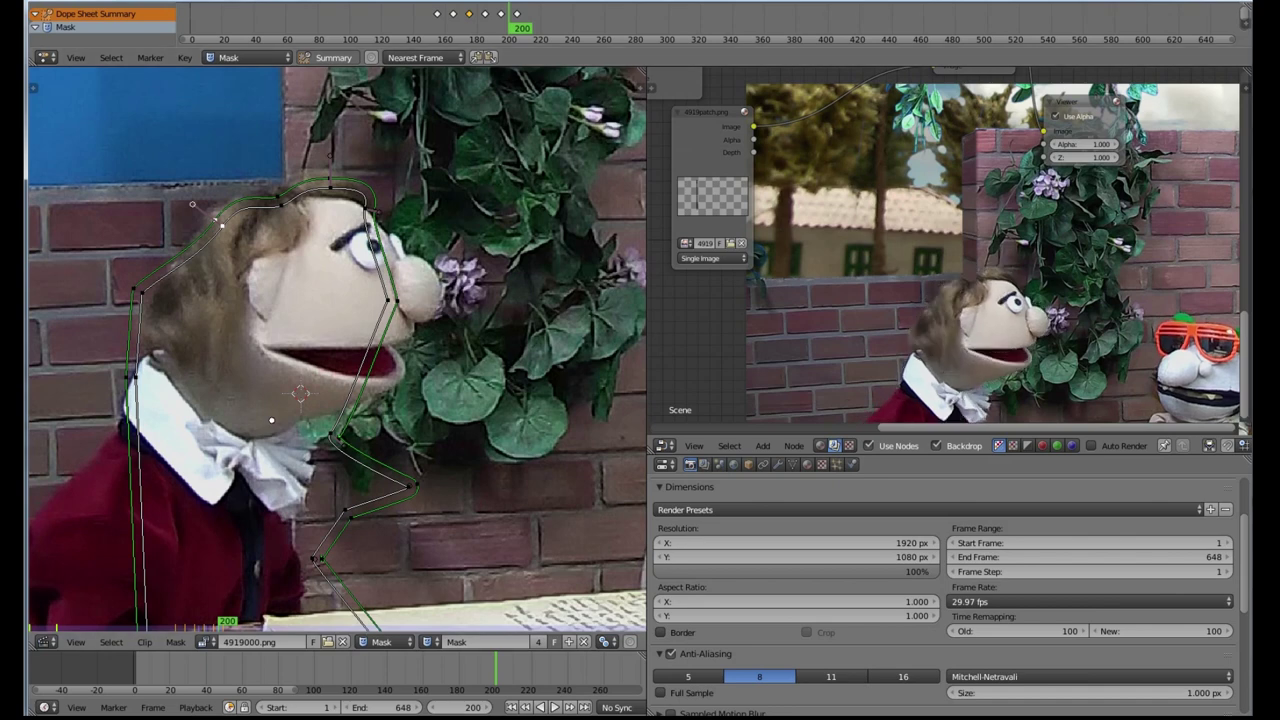
left_click_drag(281, 205, 212, 219)
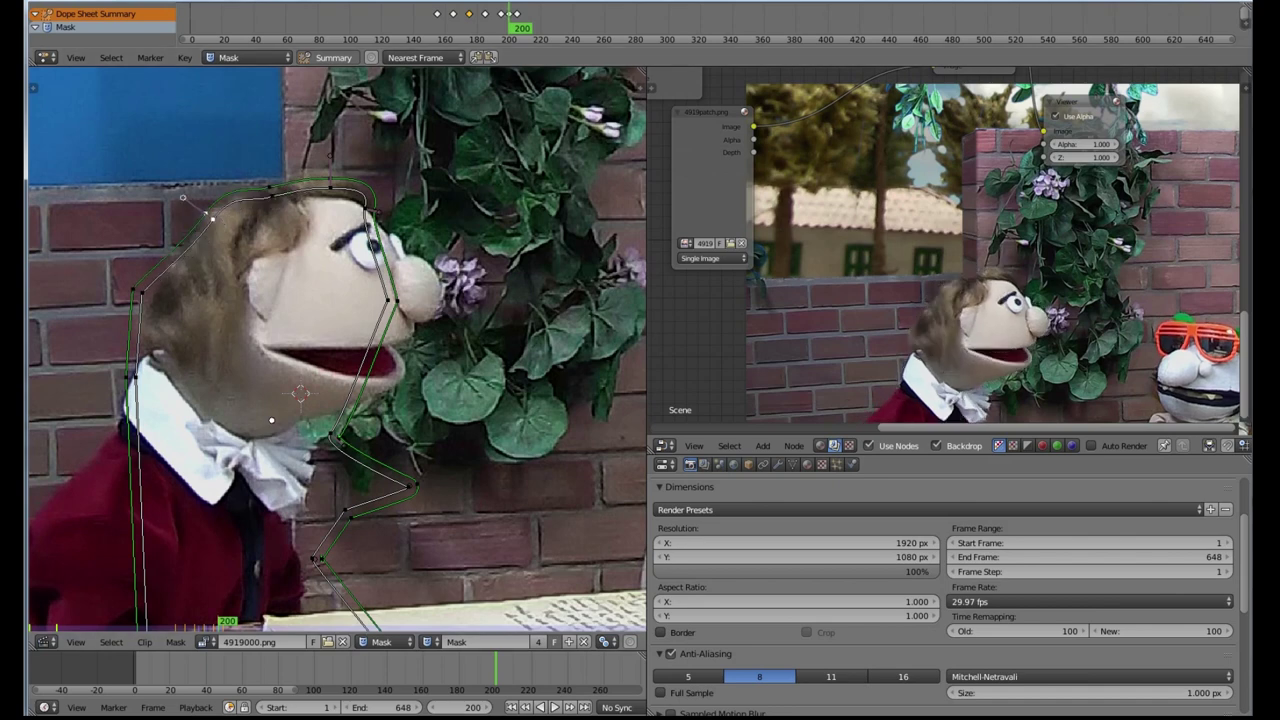
left_click(330, 187)
left_click_drag(330, 187, 316, 179)
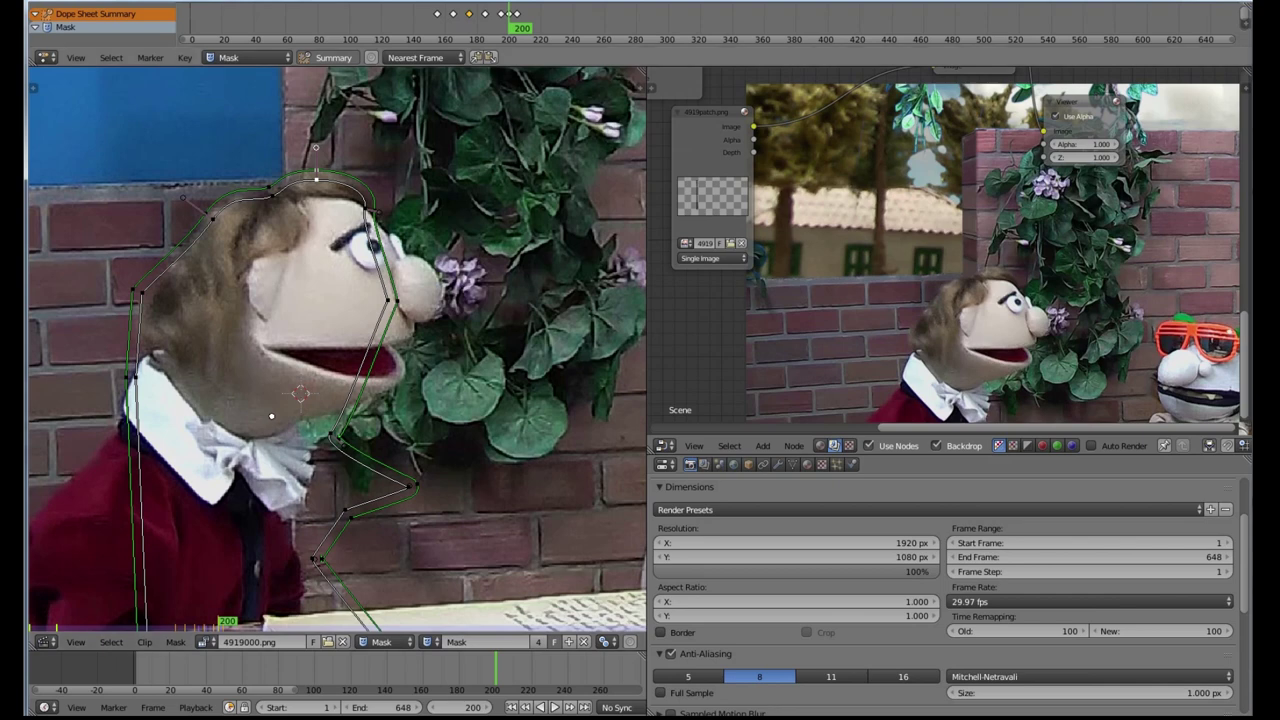
Step: Adjust the mask's hair points at frame 190 and shift the whole mask onto the puppet's head at frame 180
key("shift+Down")
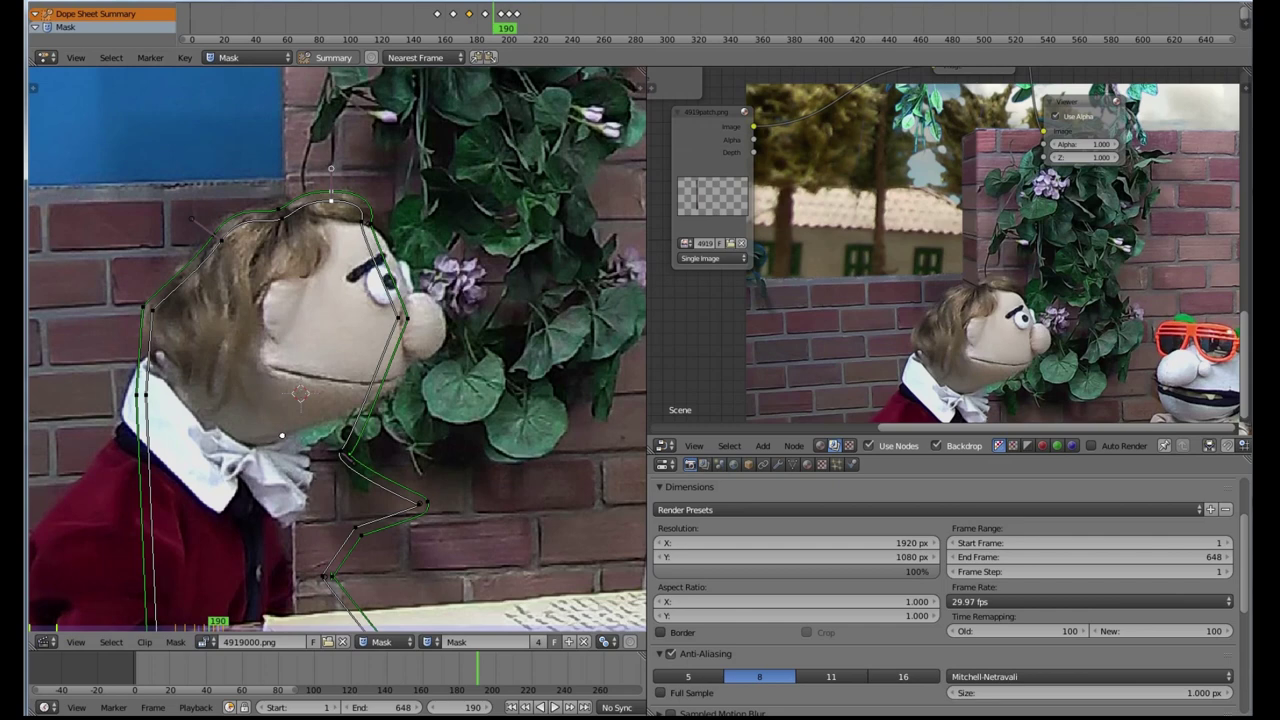
left_click_drag(282, 218, 212, 235)
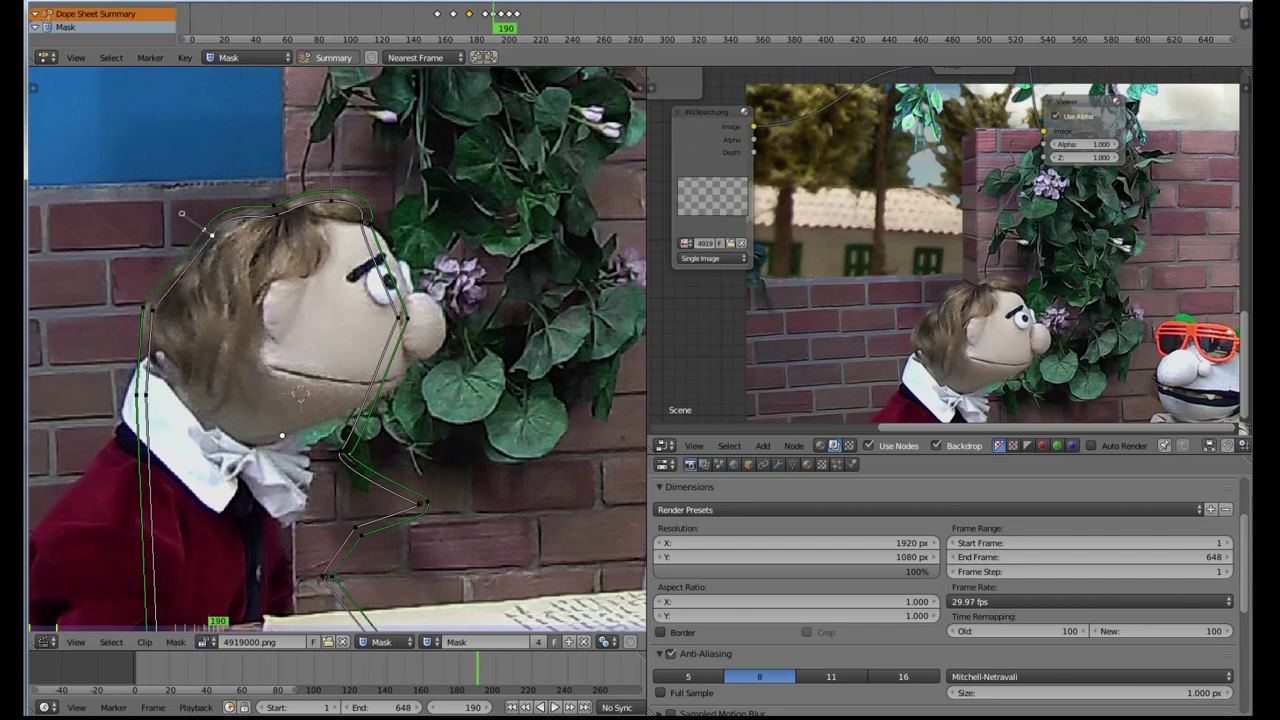
left_click_drag(331, 201, 330, 197)
key("shift+Down")
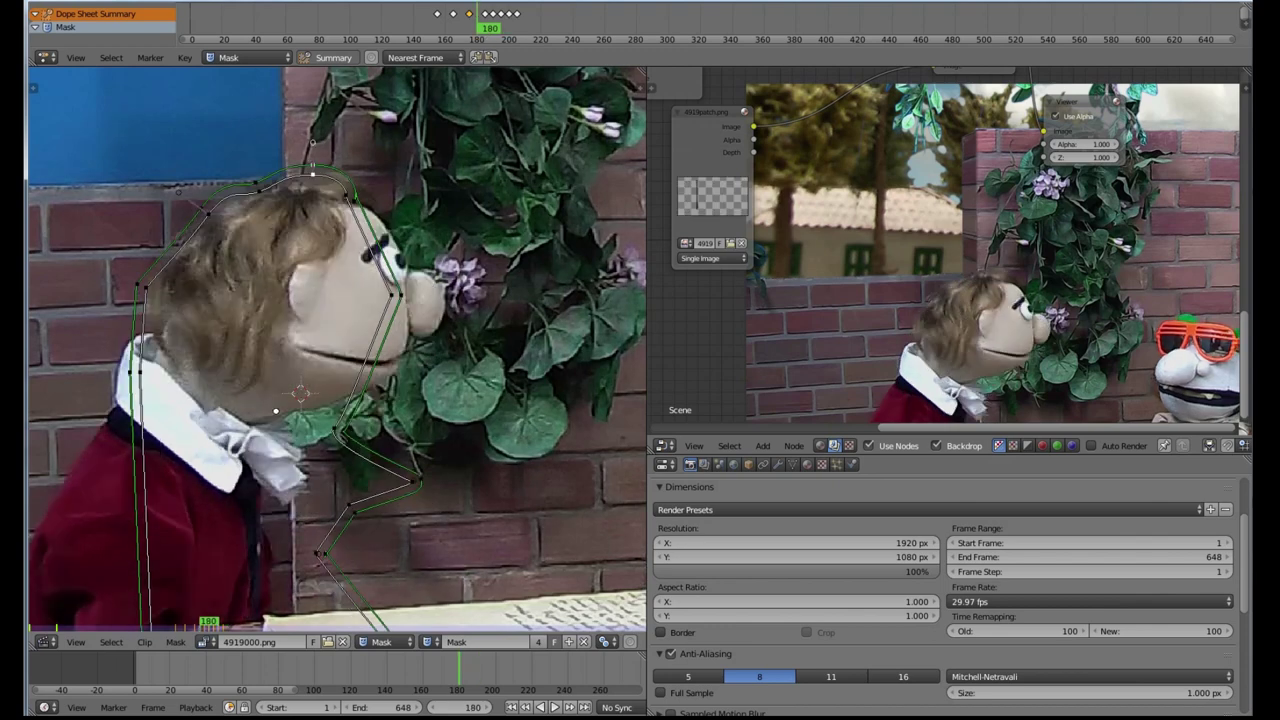
left_click_drag(276, 411, 282, 415)
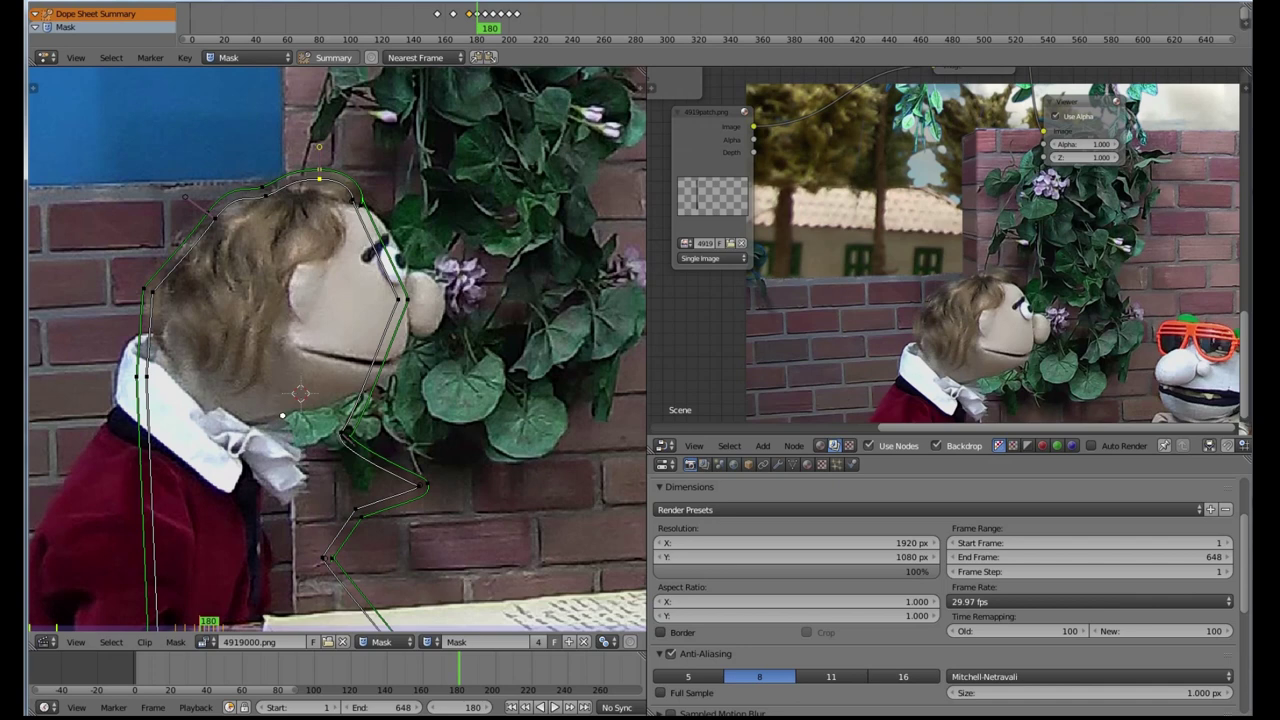
Step: Shift the mask slightly toward the puppet's face at frame 170 and go back to frame 160
key("shift+Down")
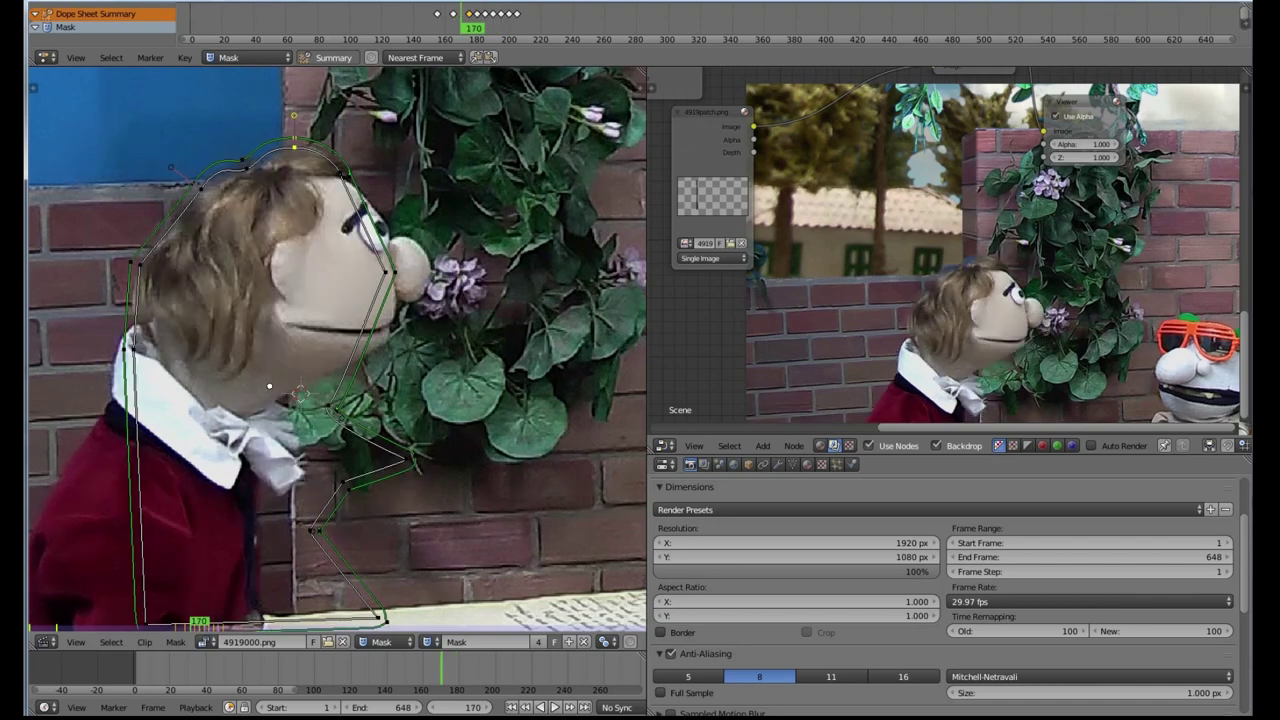
key("g")
key("Return")
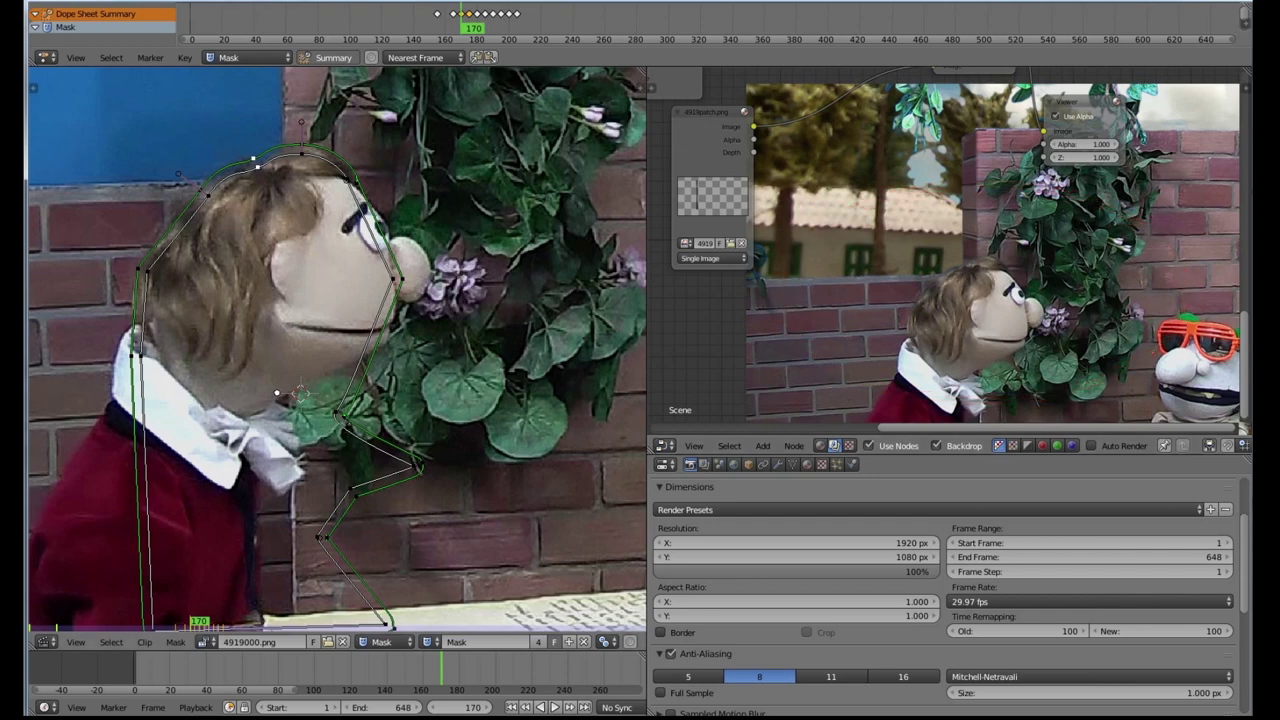
key("shift+Down")
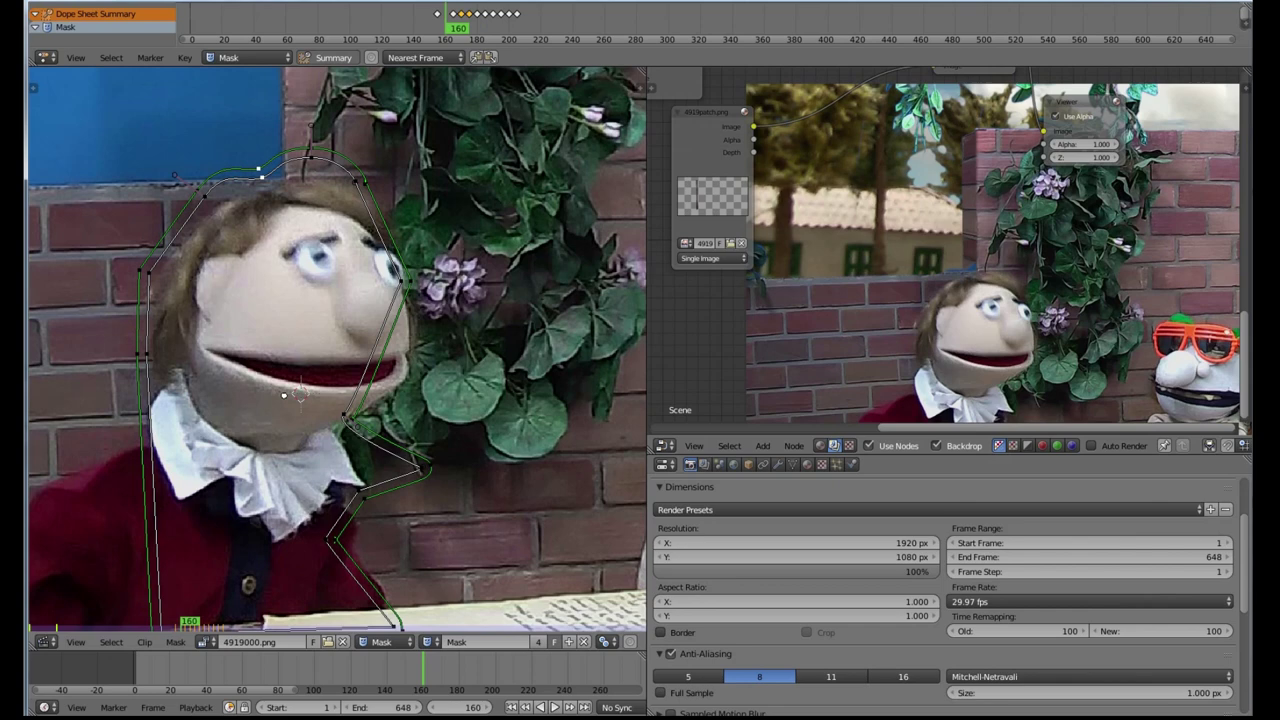
Step: At frame 160, shift the whole mask down onto the puppet's head and pull its top, back and forehead points in toward the hair
key("a")
key("a")
key("g")
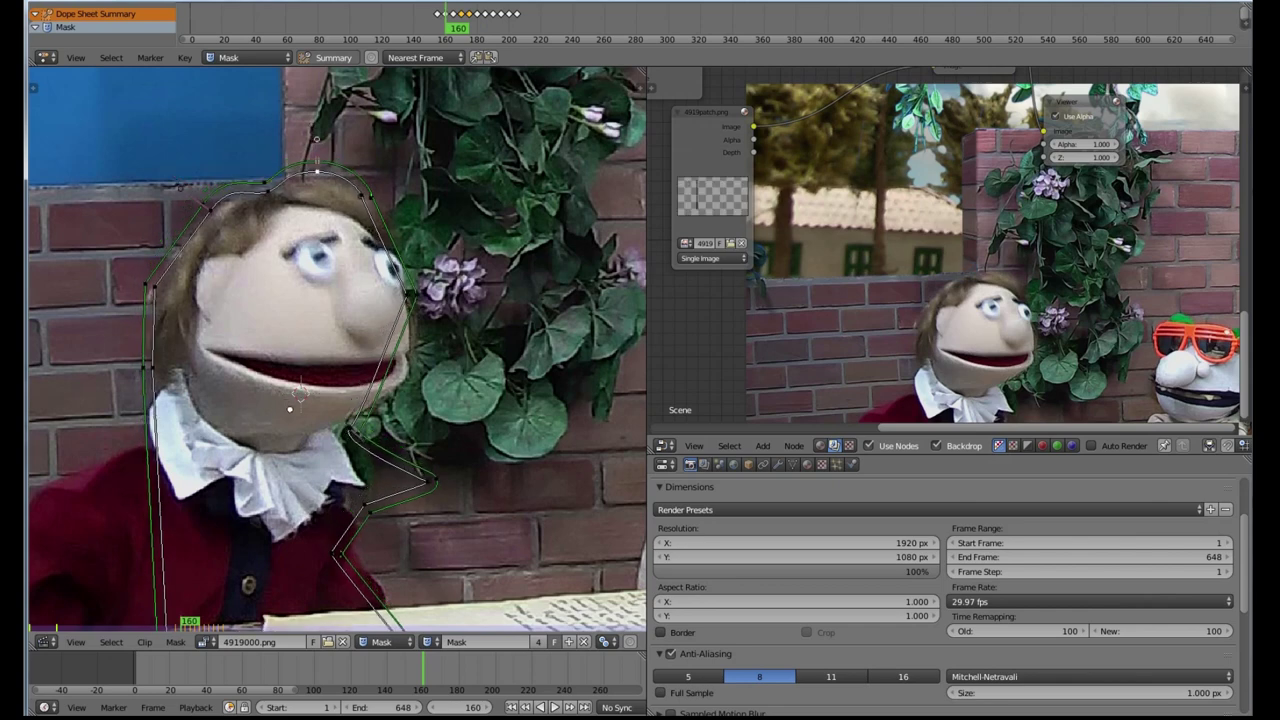
left_click_drag(317, 171, 322, 183)
left_click_drag(210, 210, 211, 221)
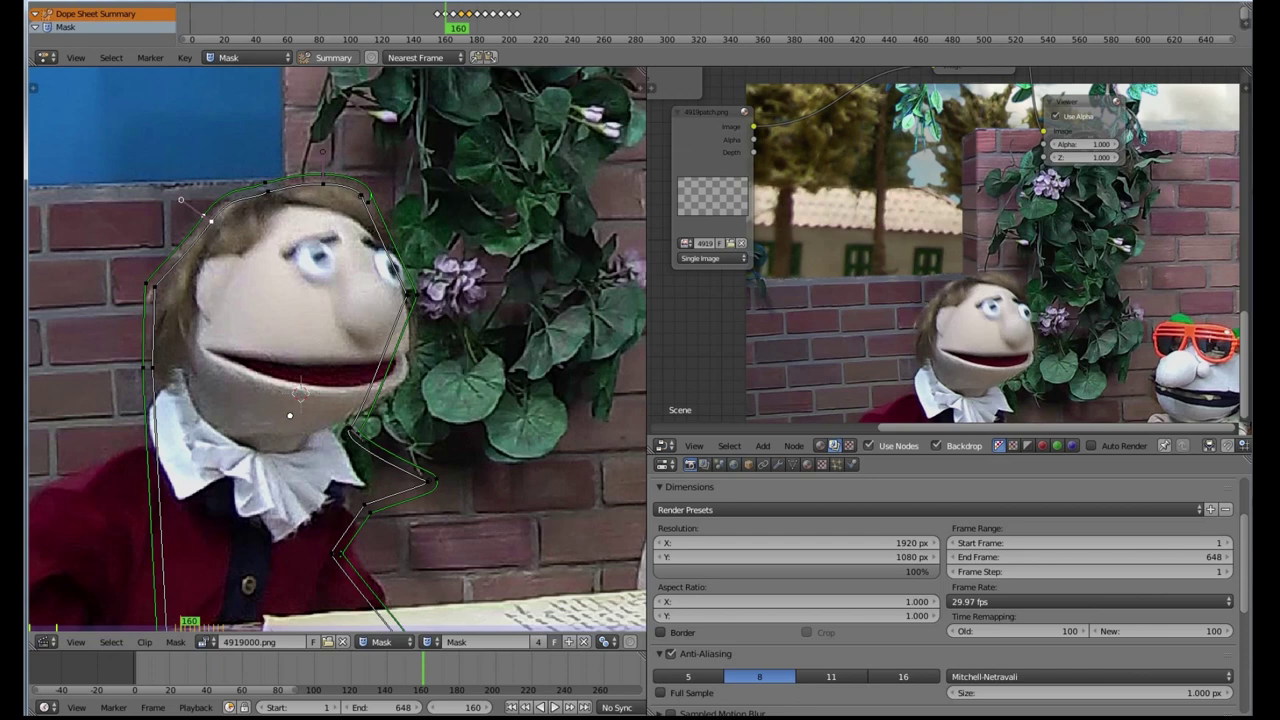
left_click_drag(362, 195, 367, 207)
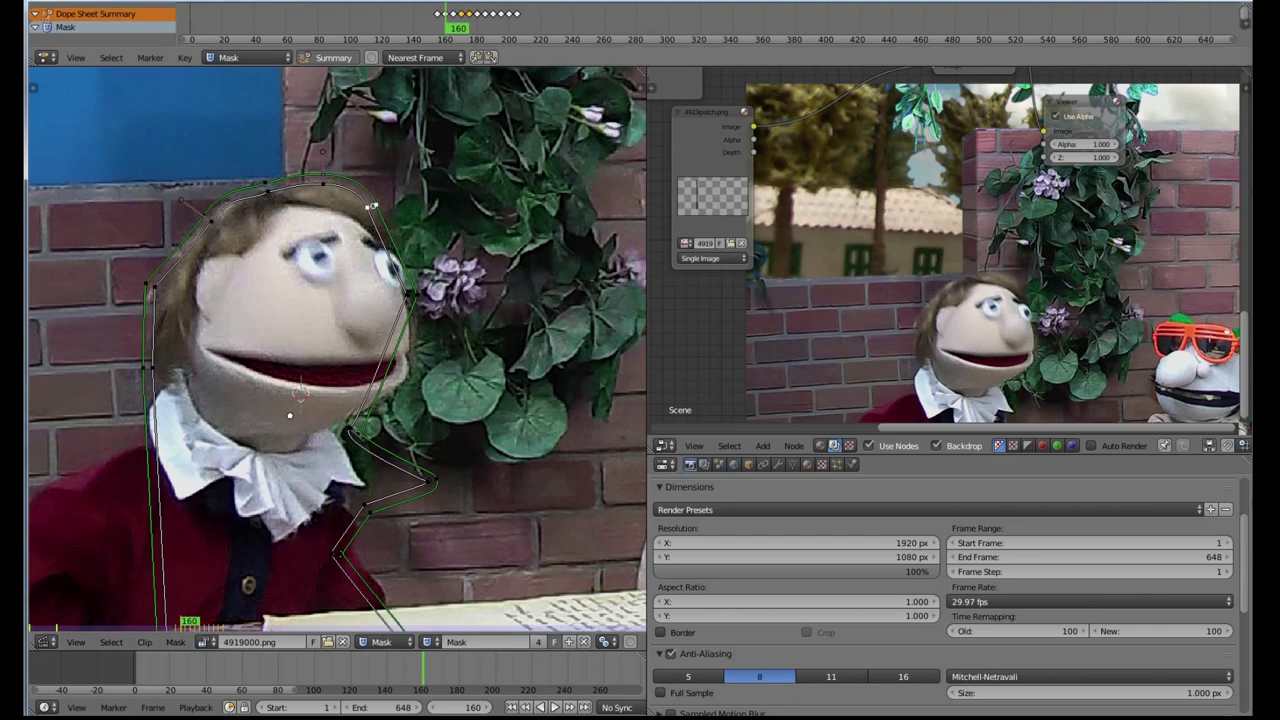
Step: Go back to frame 155 and step forward to frame 160, checking the mask against the puppet's hair
key("Down")
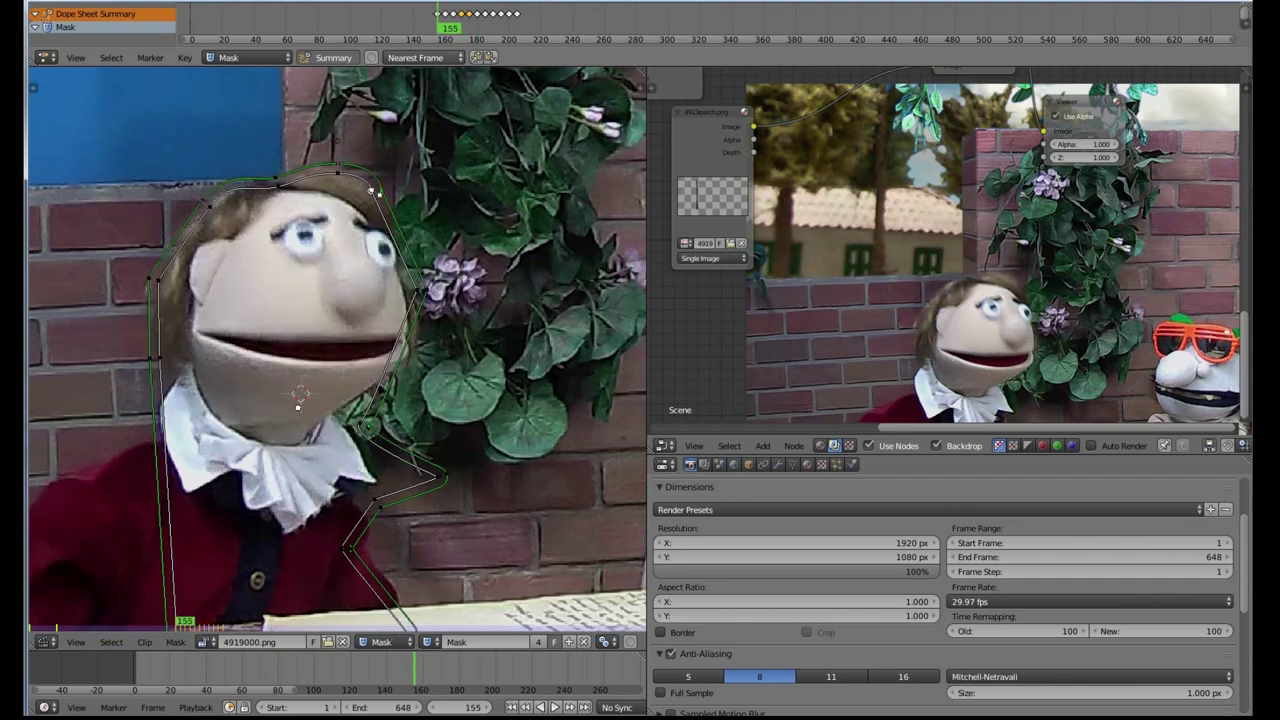
key("Right")
key("Right")
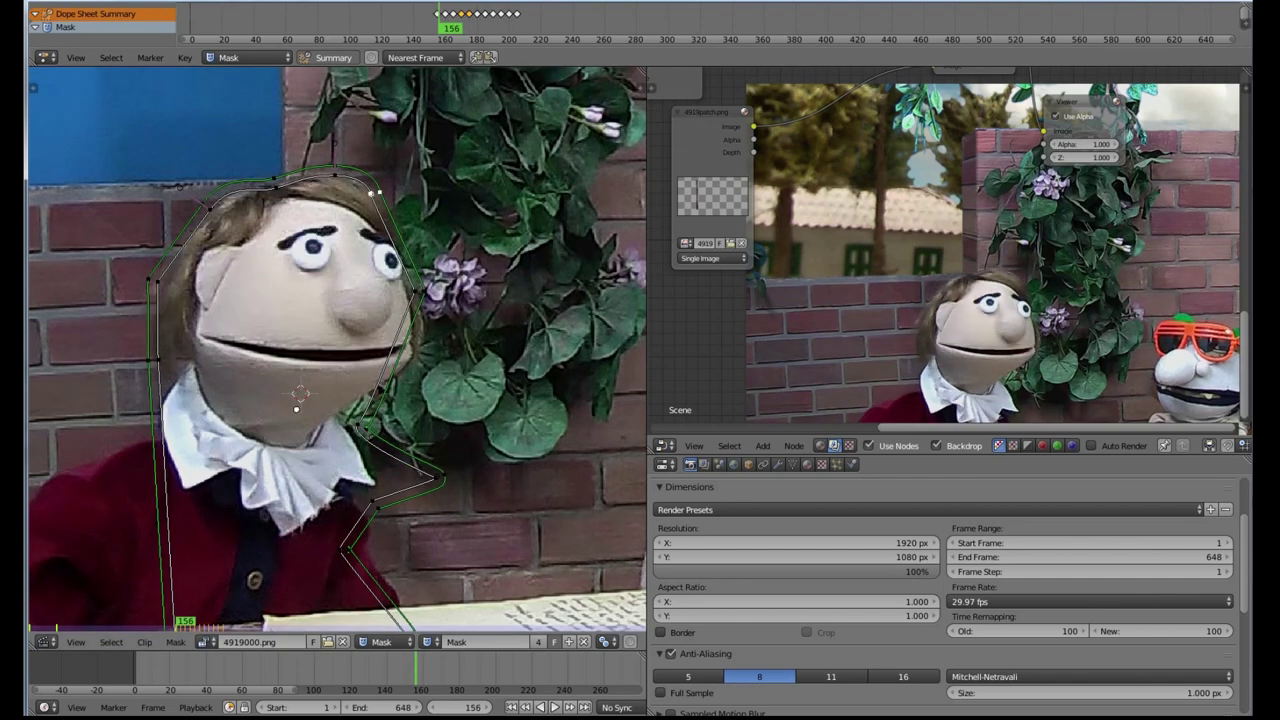
key("Right")
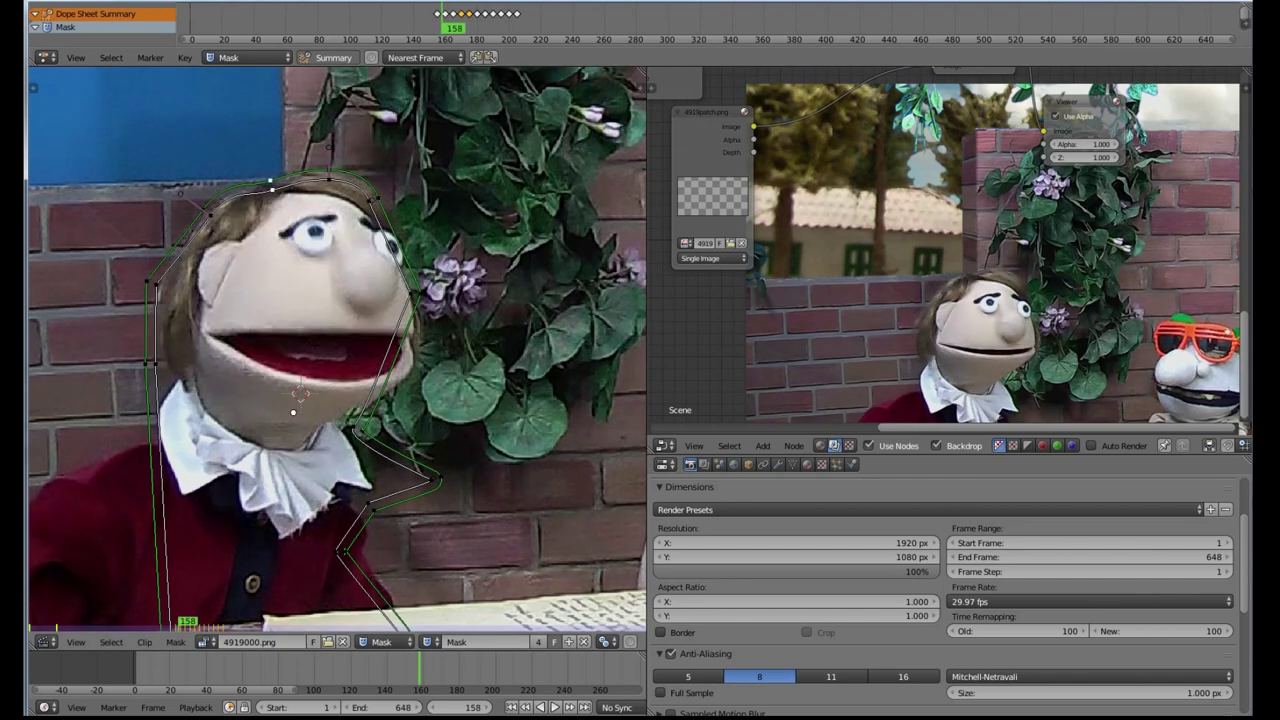
key("Right")
key("Right")
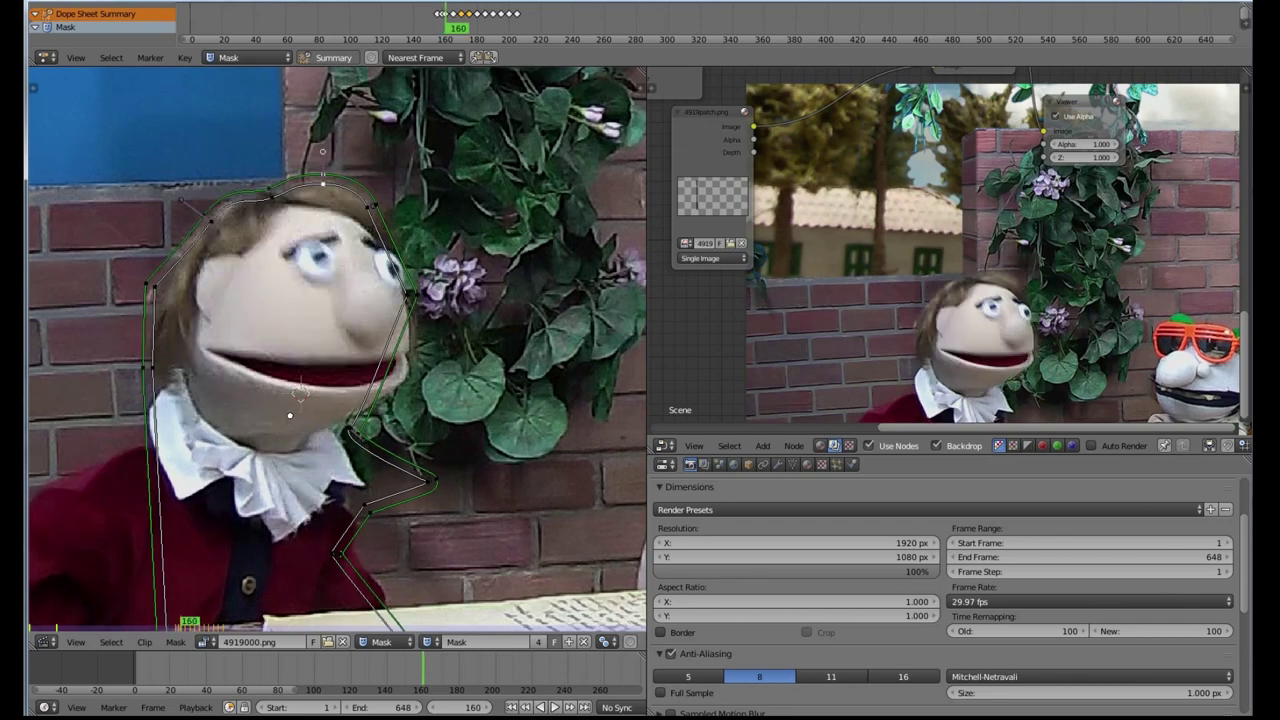
Step: At frames 161 and 162, pull the mask's back-of-head and top-of-head points down closer to the puppet's hair
key("Right")
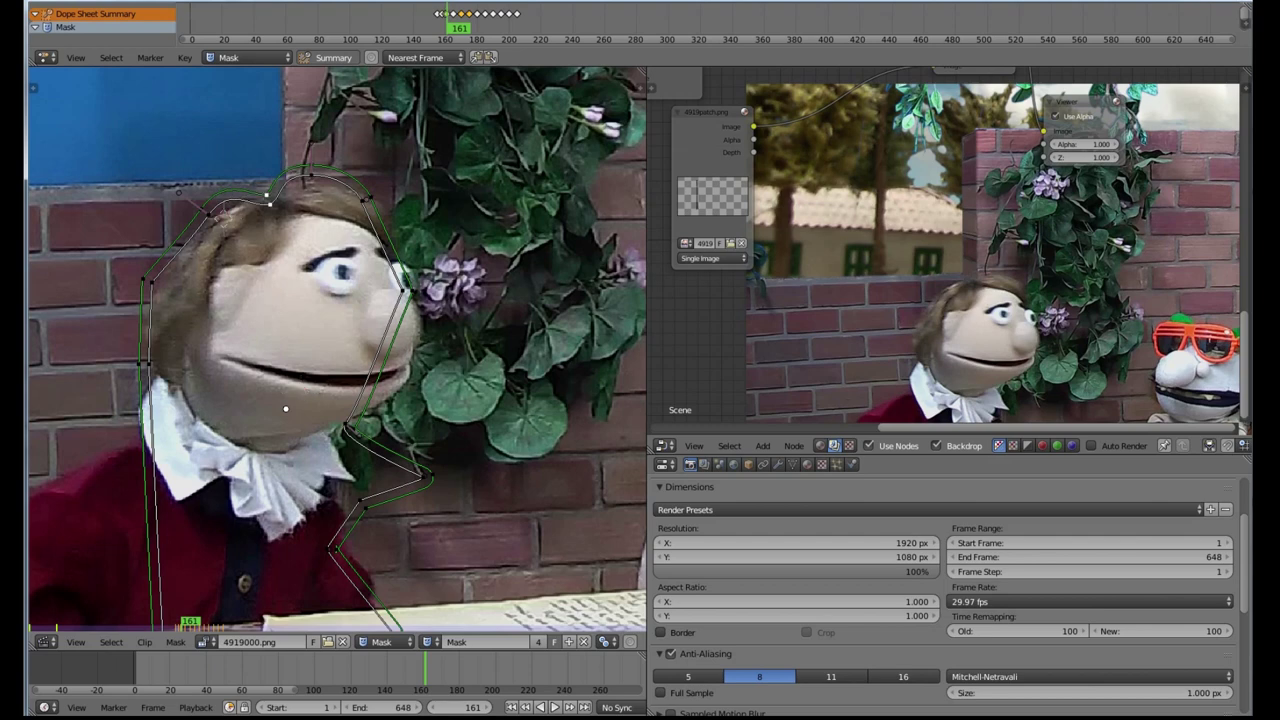
left_click_drag(209, 215, 213, 236)
left_click_drag(311, 175, 309, 183)
key("Right")
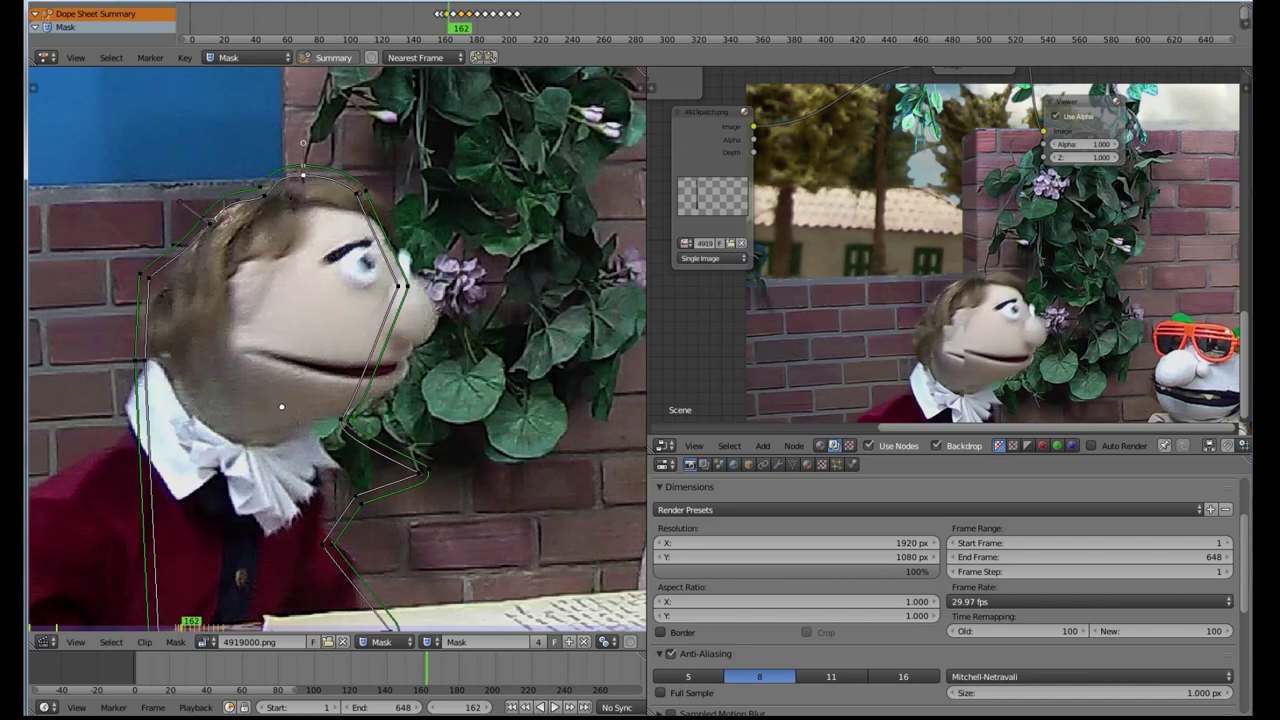
left_click_drag(304, 175, 307, 181)
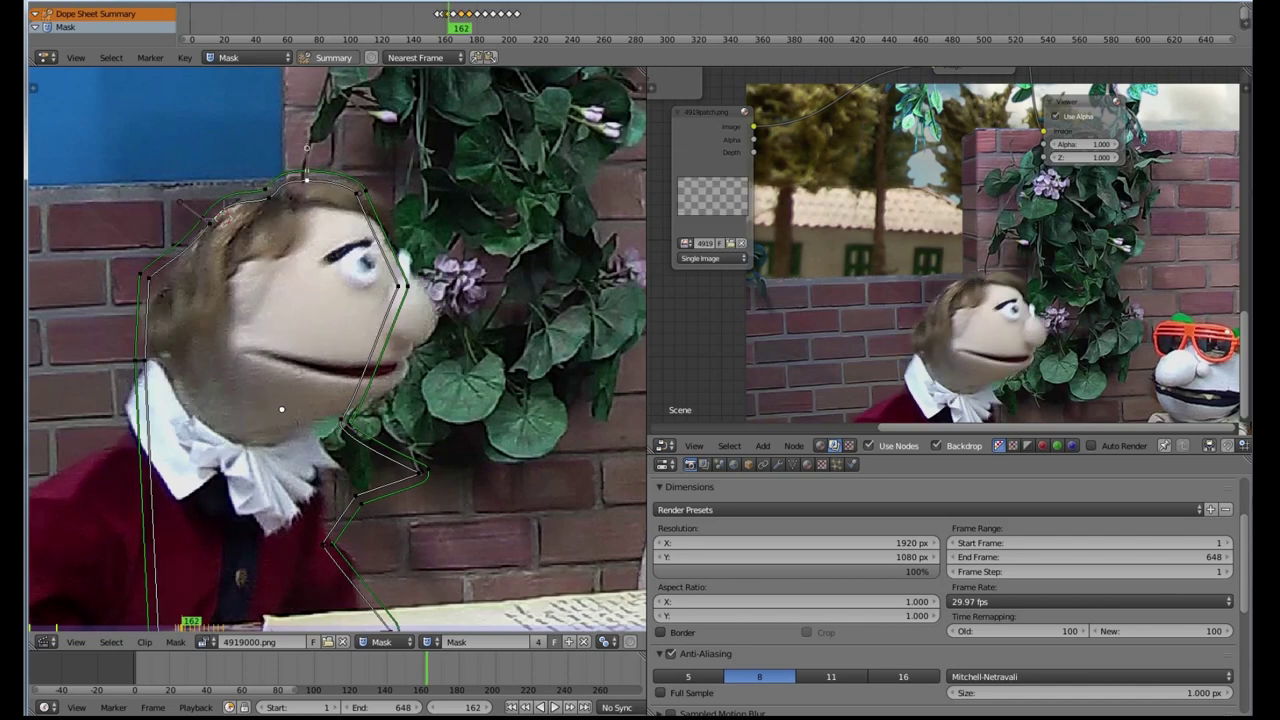
left_click_drag(209, 223, 214, 235)
Step: Advance frame by frame from 163 to 166 and adjust the mask's top-of-head points at frame 166
key("Right")
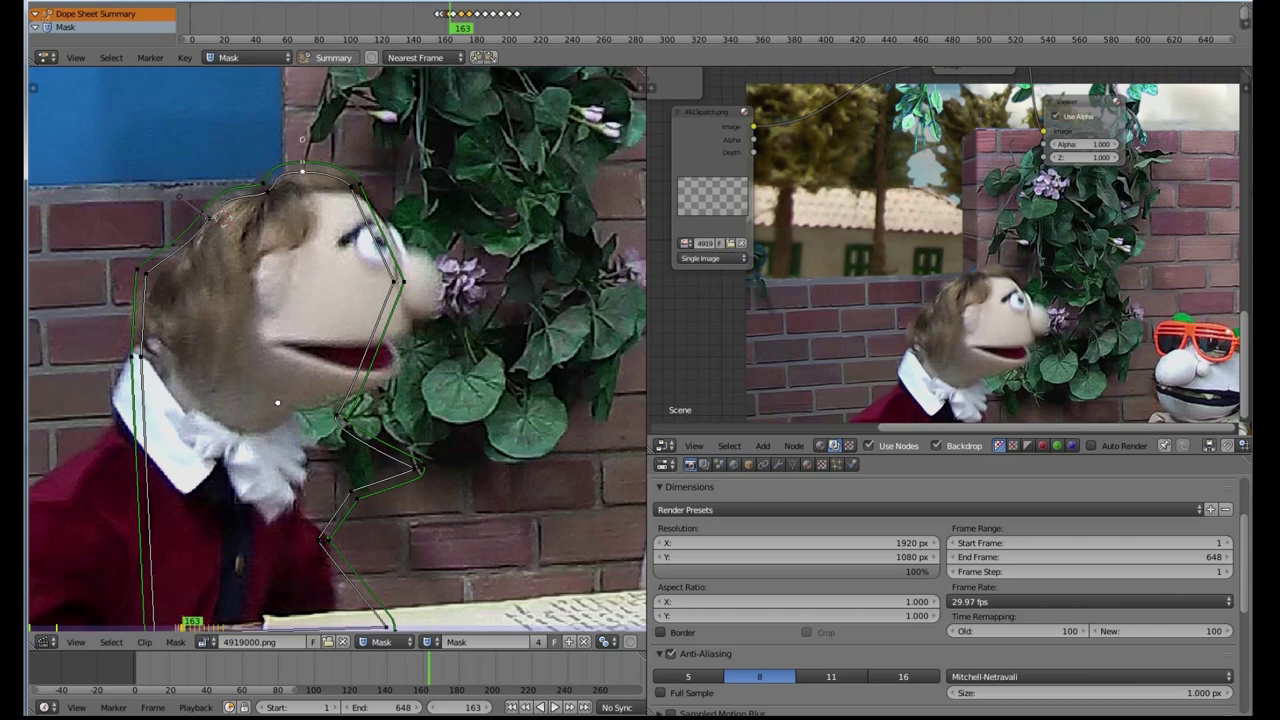
key("Right")
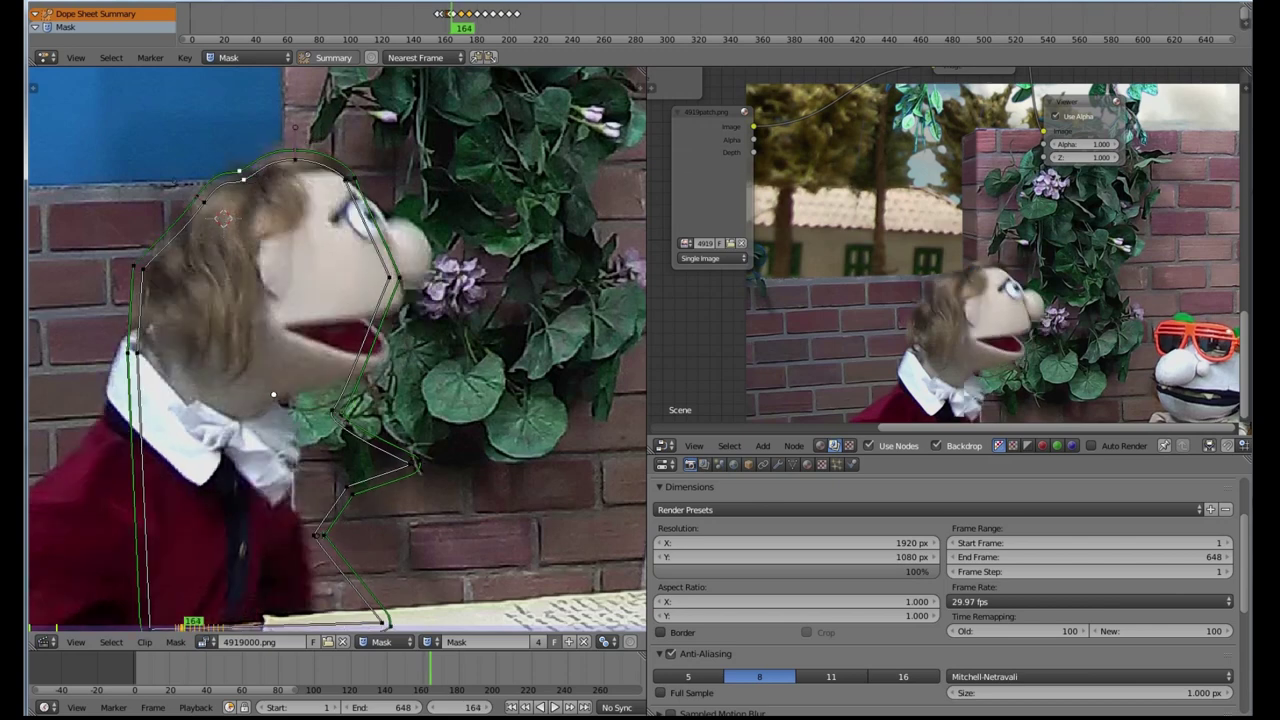
key("Right")
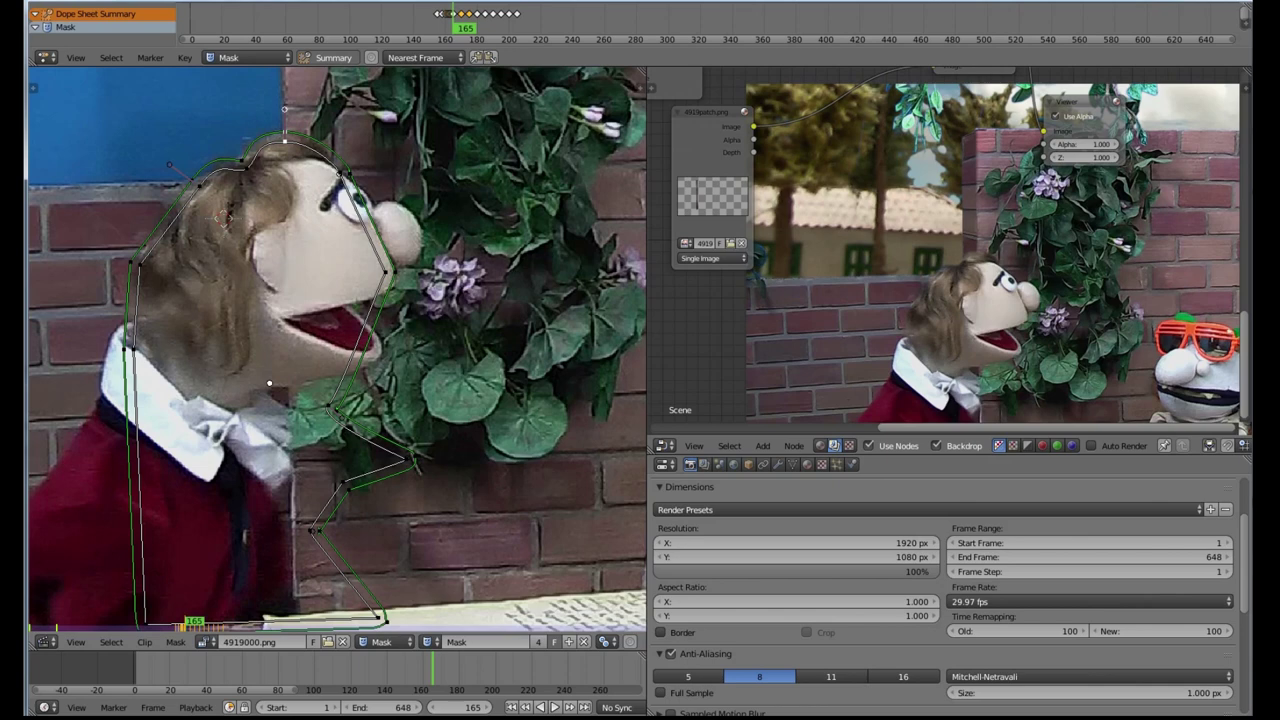
key("Right")
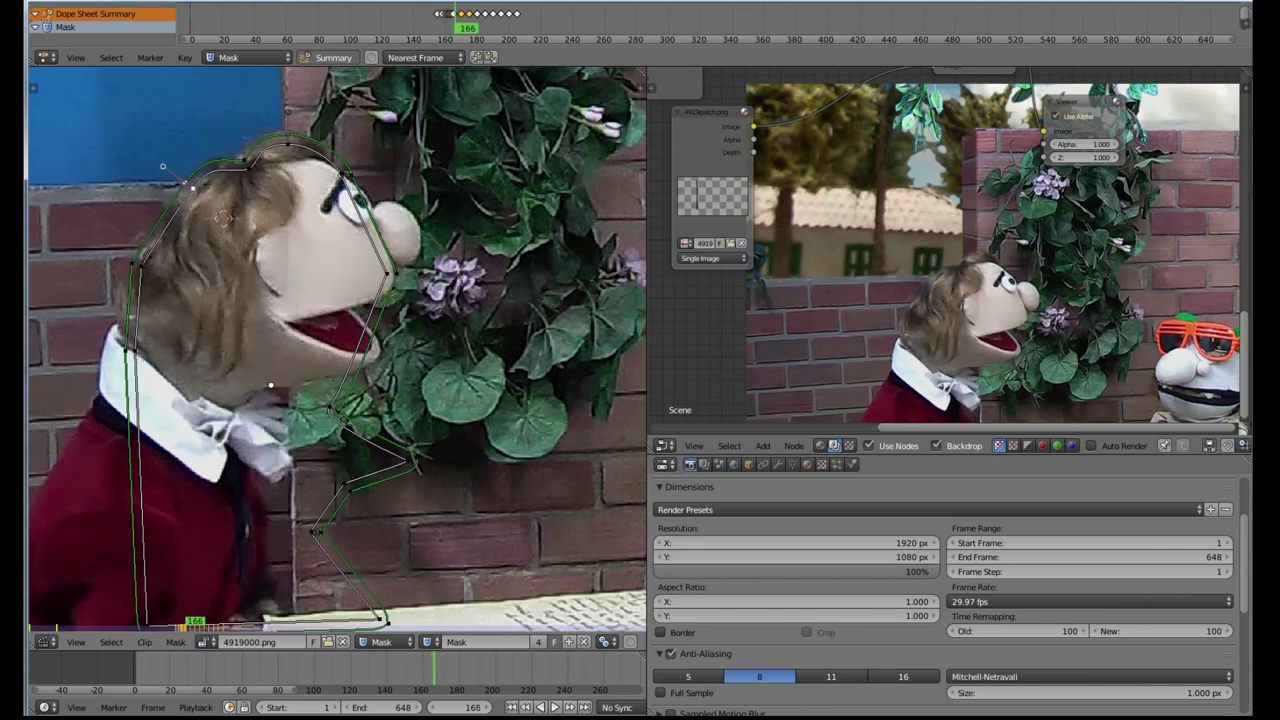
left_click_drag(288, 144, 243, 169)
Step: Advance to frame 173 and move the mask's back-of-head and top-of-head points outward around the puppet's hair
key("Right")
key("Right")
key("Right")
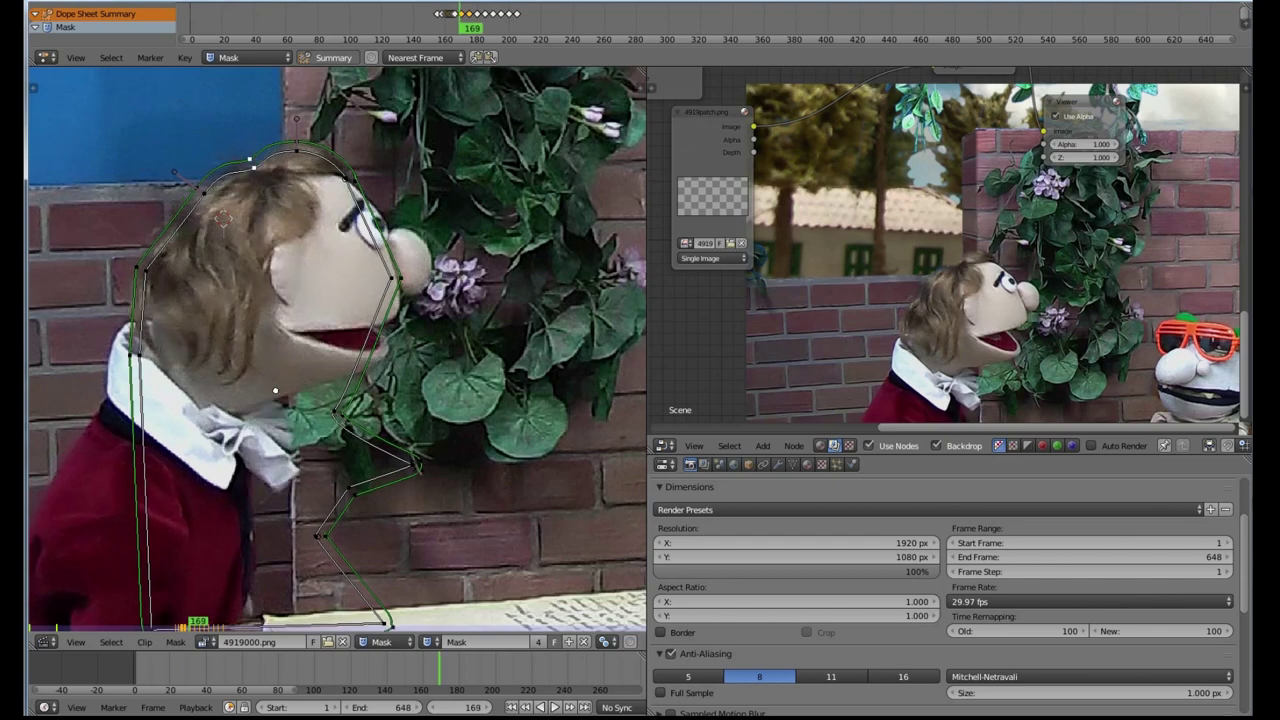
key("Right")
key("Right")
key("Right")
key("Right")
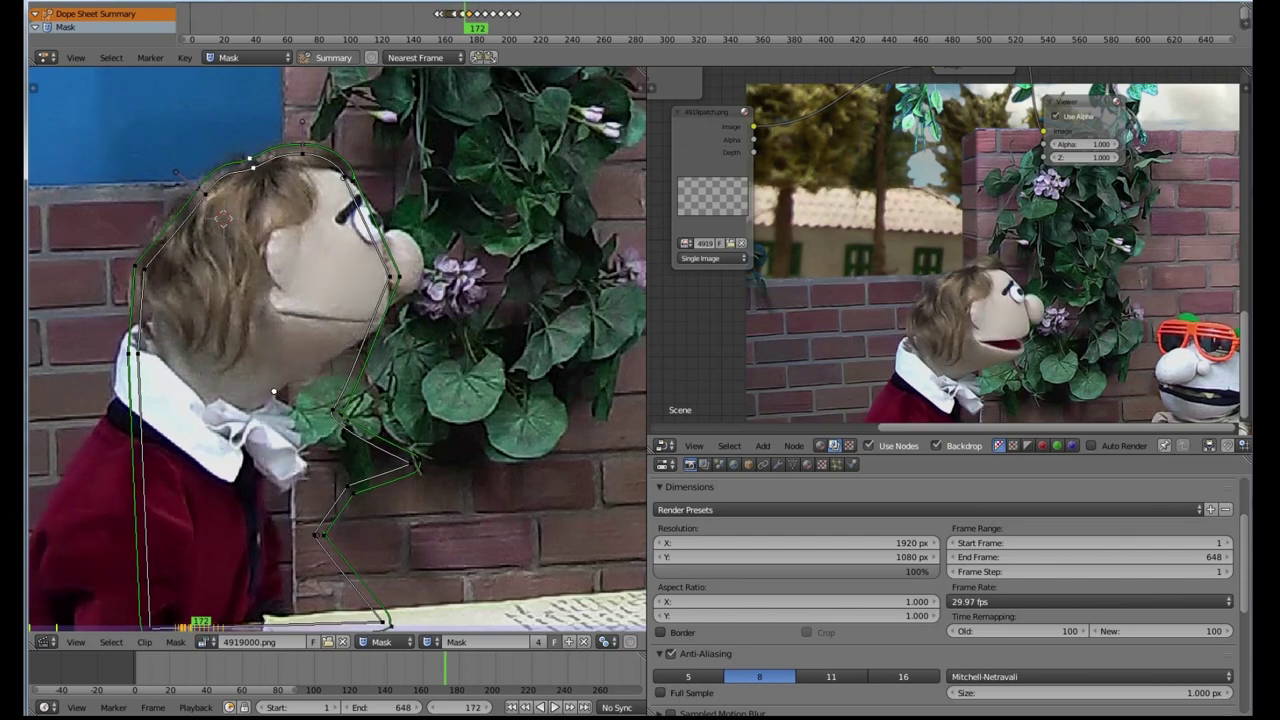
left_click_drag(256, 173, 197, 182)
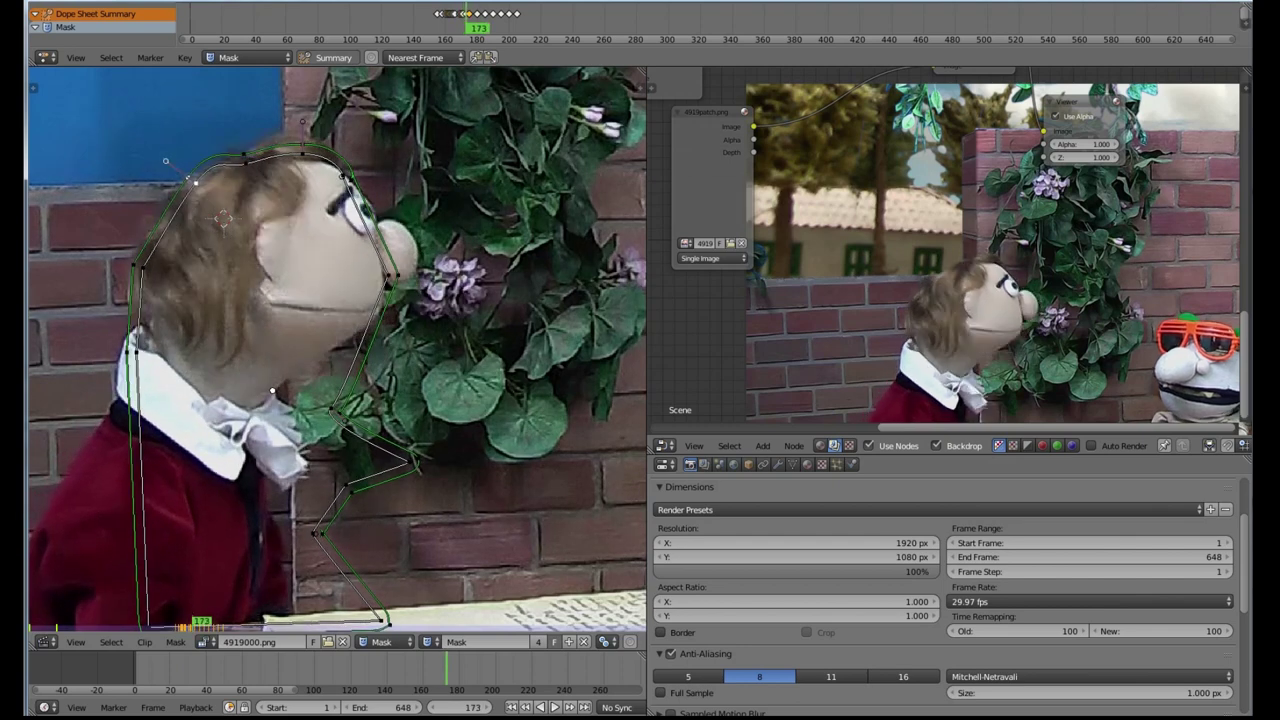
left_click_drag(303, 153, 288, 146)
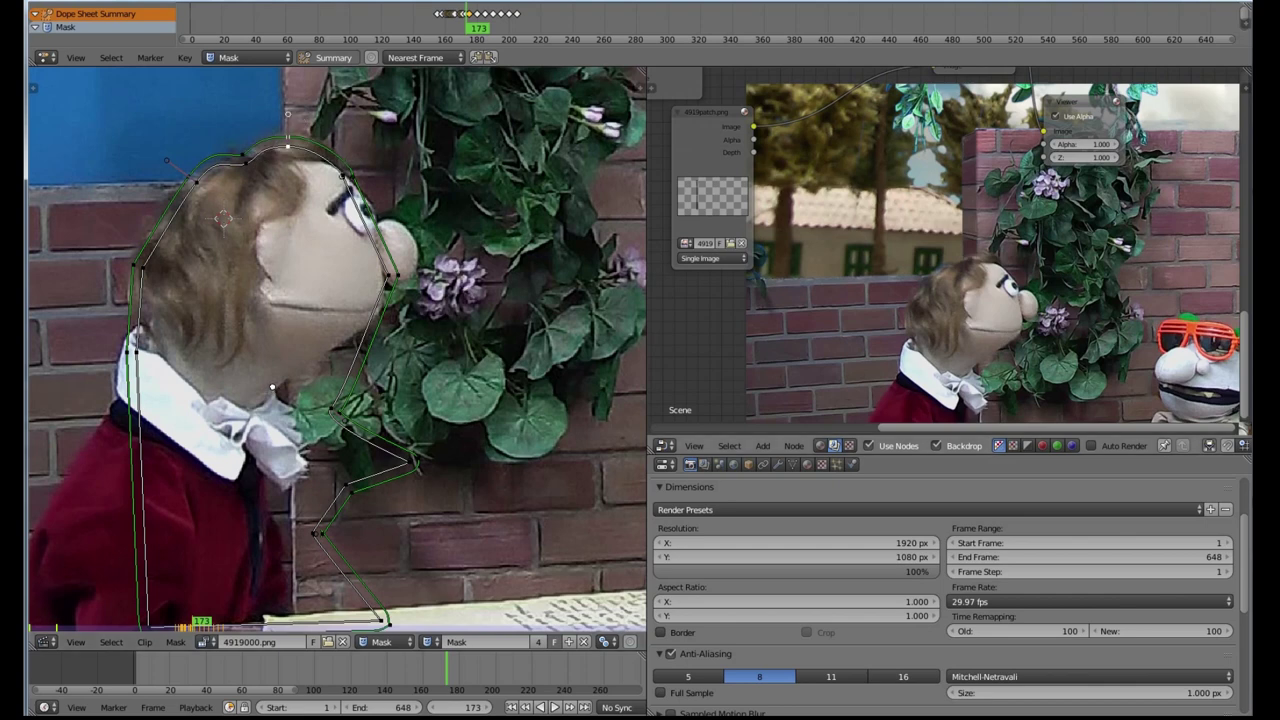
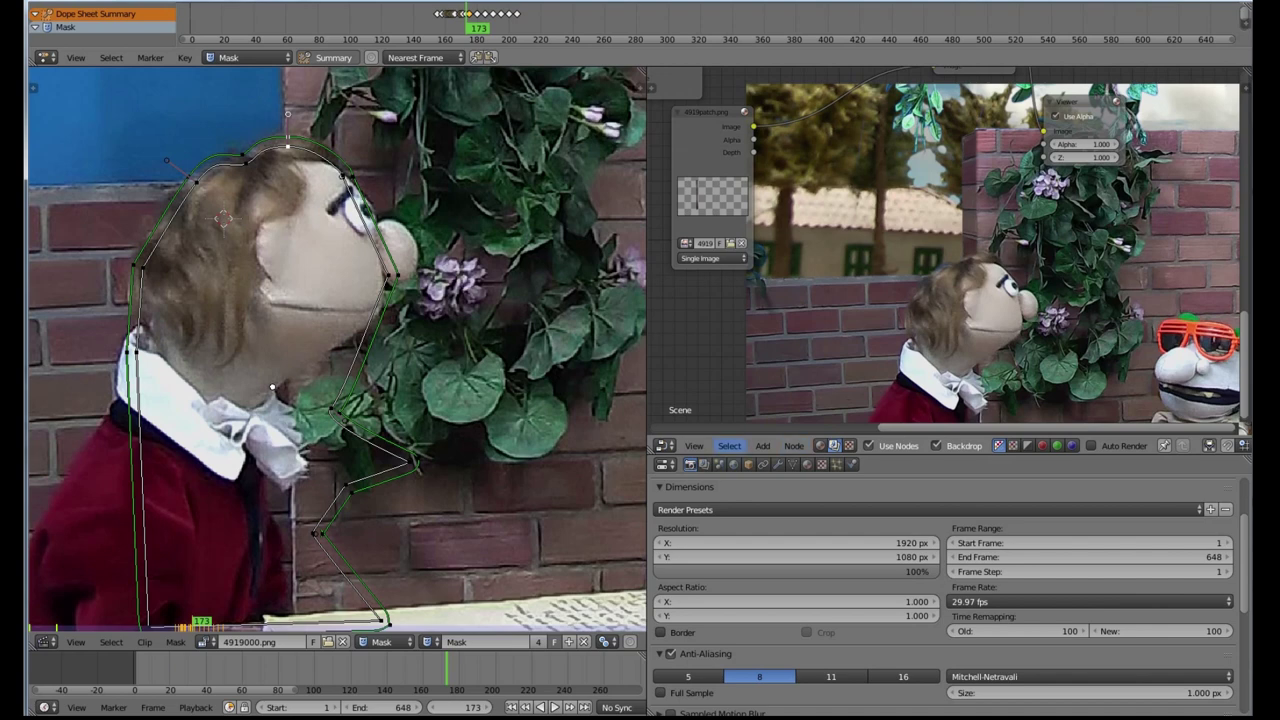
Step: Replace the node editor with the UV/Image Editor, render frame 173 and fit the whole composited image in view
left_click(667, 445)
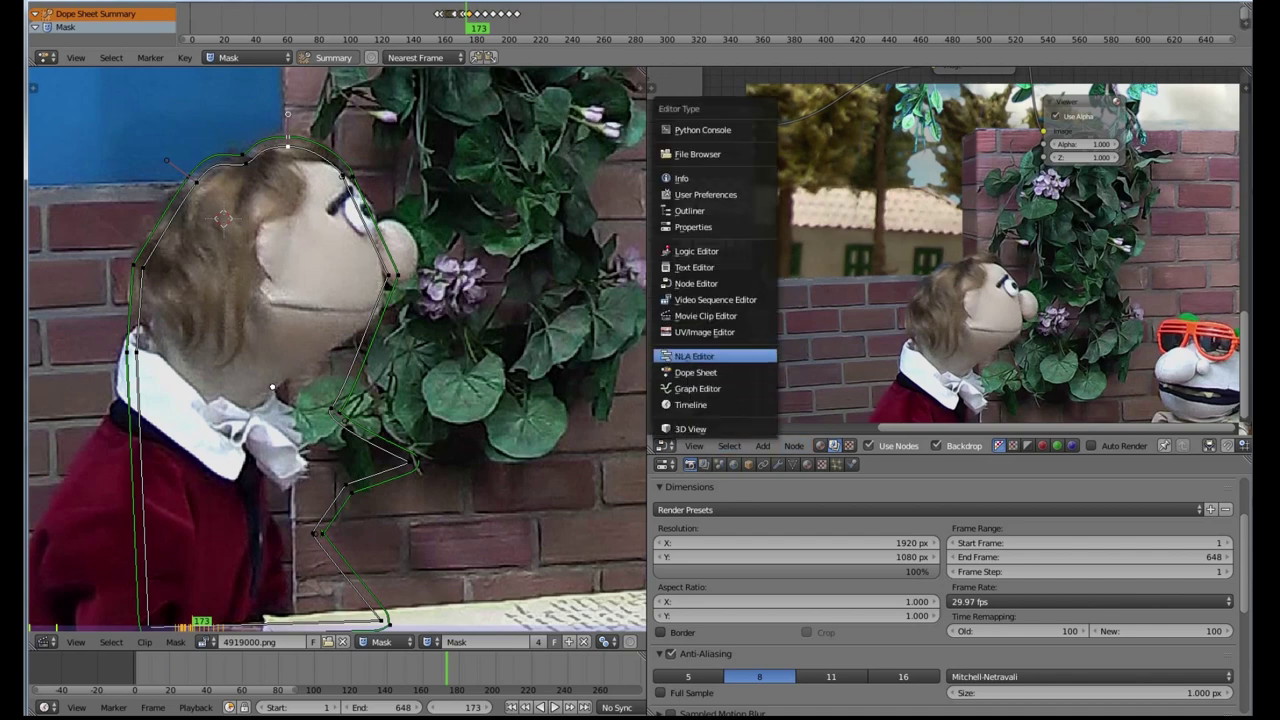
left_click(704, 331)
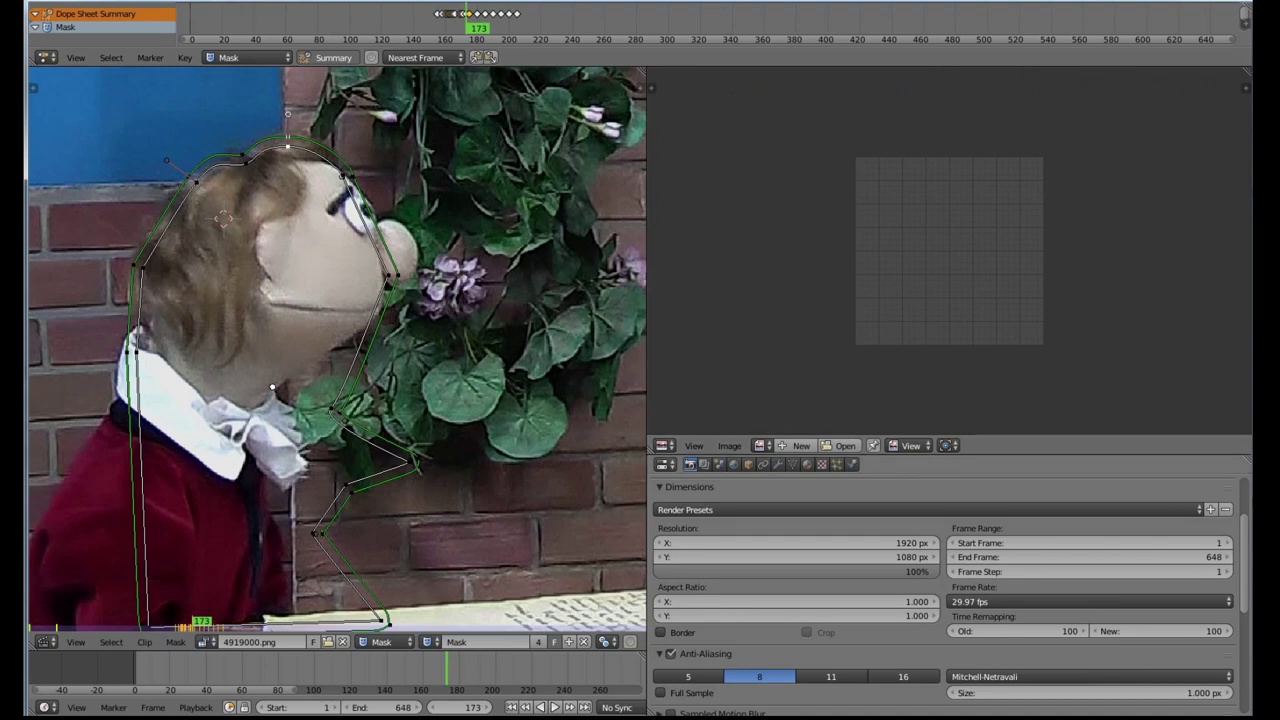
scroll(945, 595, "up", 3)
left_click(754, 531)
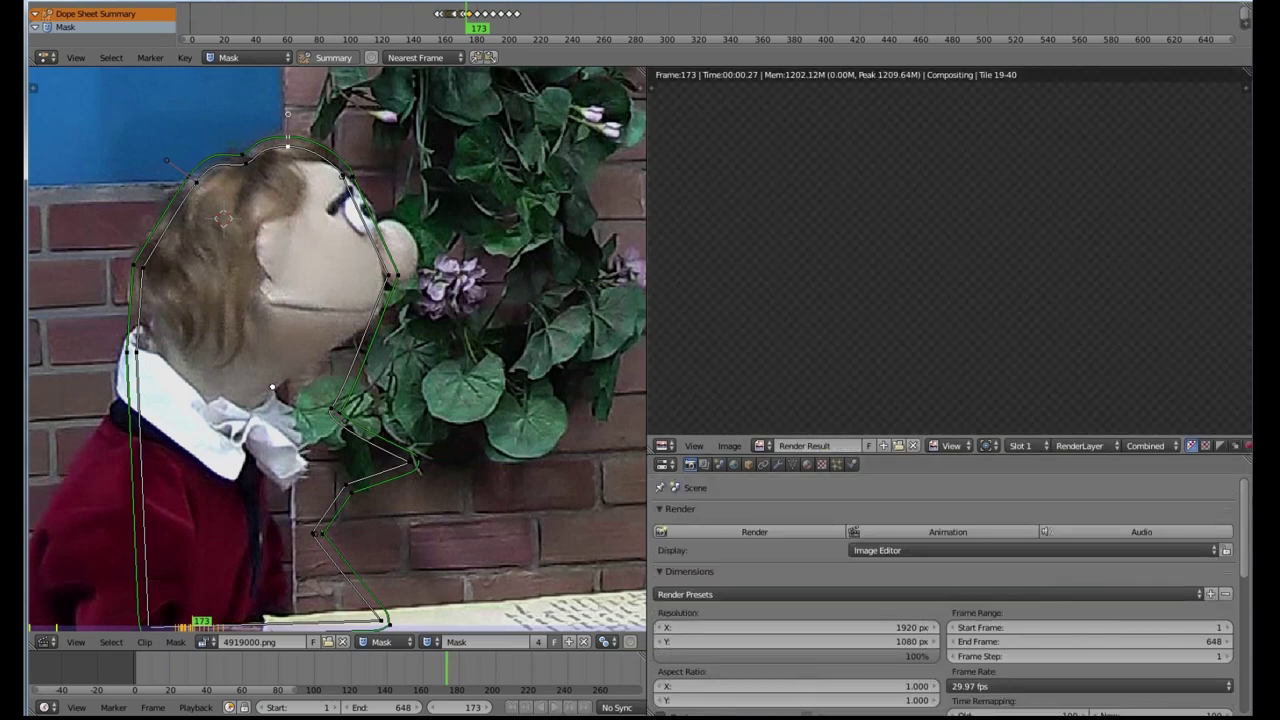
scroll(949, 250, "down", 4)
scroll(949, 250, "down", 1)
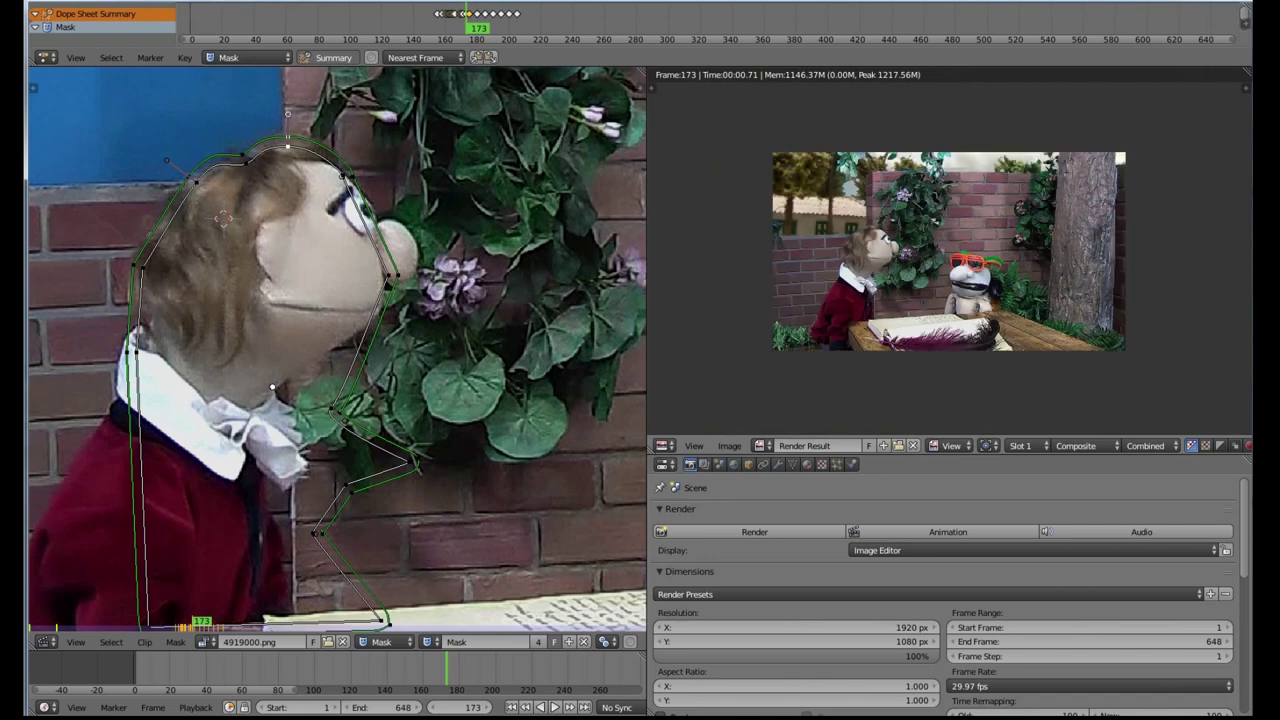
scroll(949, 250, "up", 1)
middle_click_drag(950, 245, 974, 229)
scroll(865, 311, "down", 1)
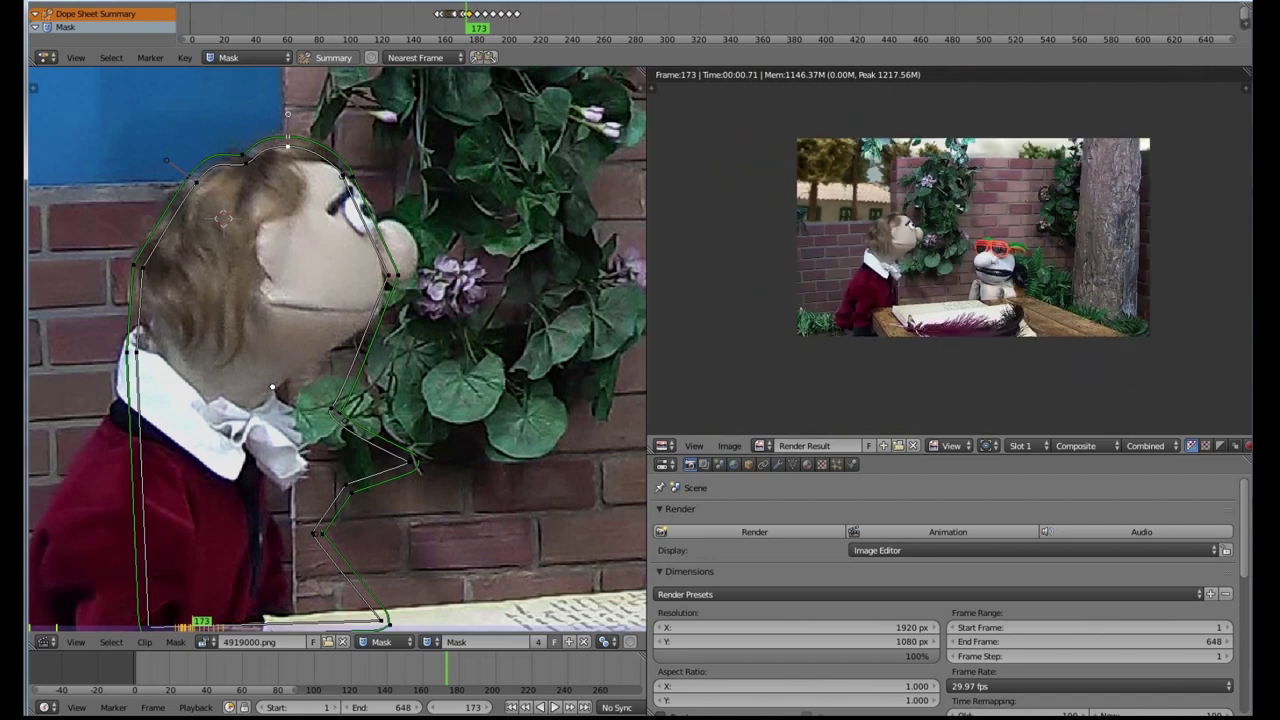
Step: Switch the area showing the puppet mask to the Node Editor and bring the whole compositing node tree into view
left_click(44, 641)
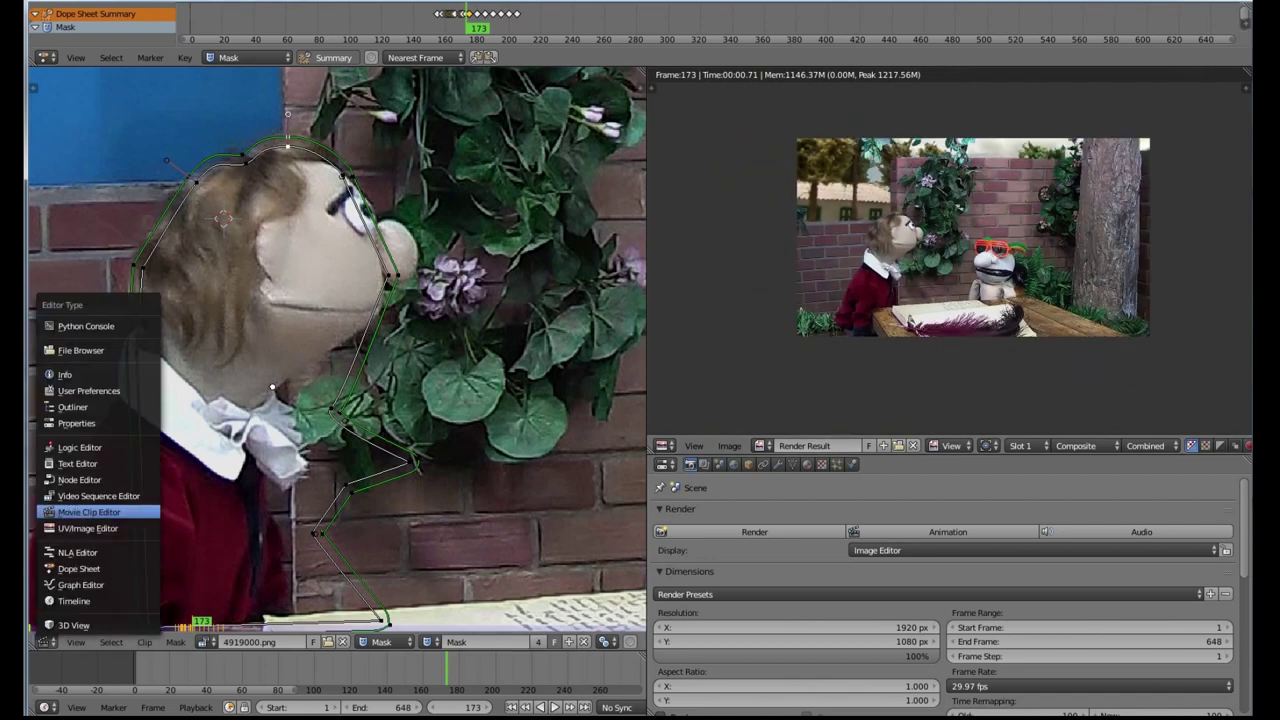
left_click(79, 480)
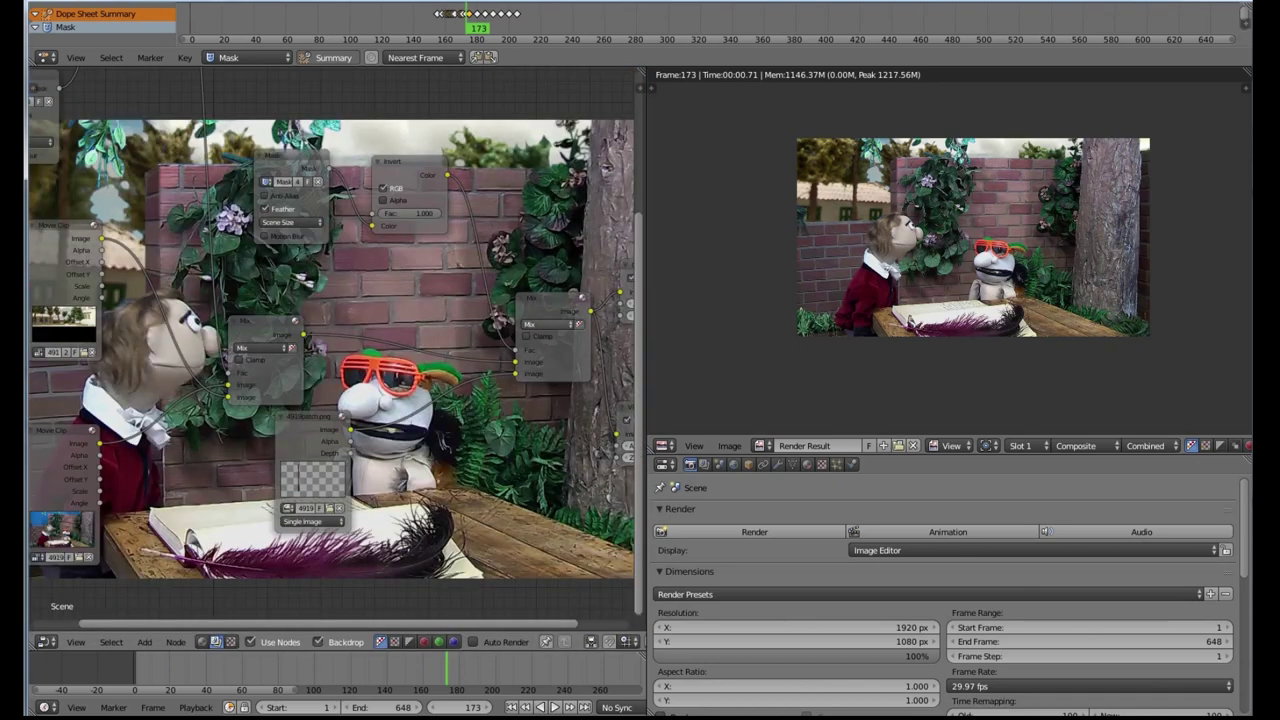
scroll(333, 345, "down", 5)
left_click_drag(552, 305, 546, 268)
scroll(333, 345, "down", 2)
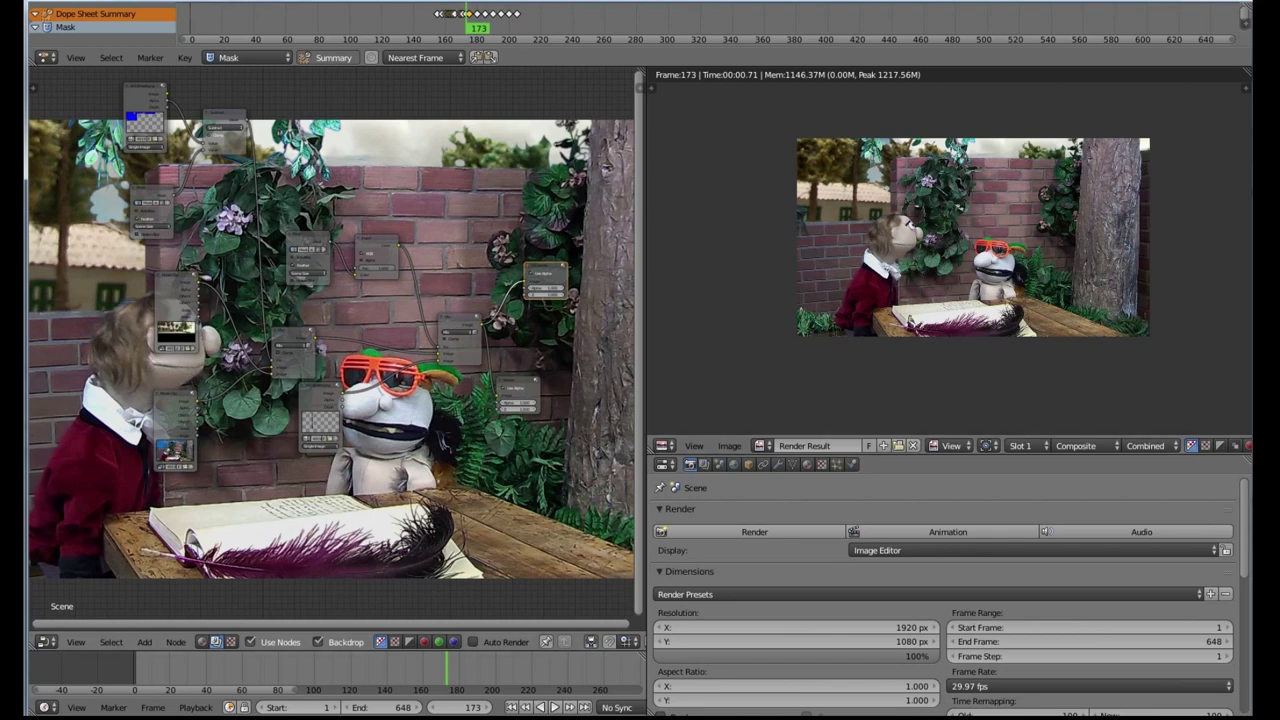
Step: Widen the node editor, give the render properties more height and shrink the backdrop clear of the nodes
left_click_drag(640, 350, 840, 350)
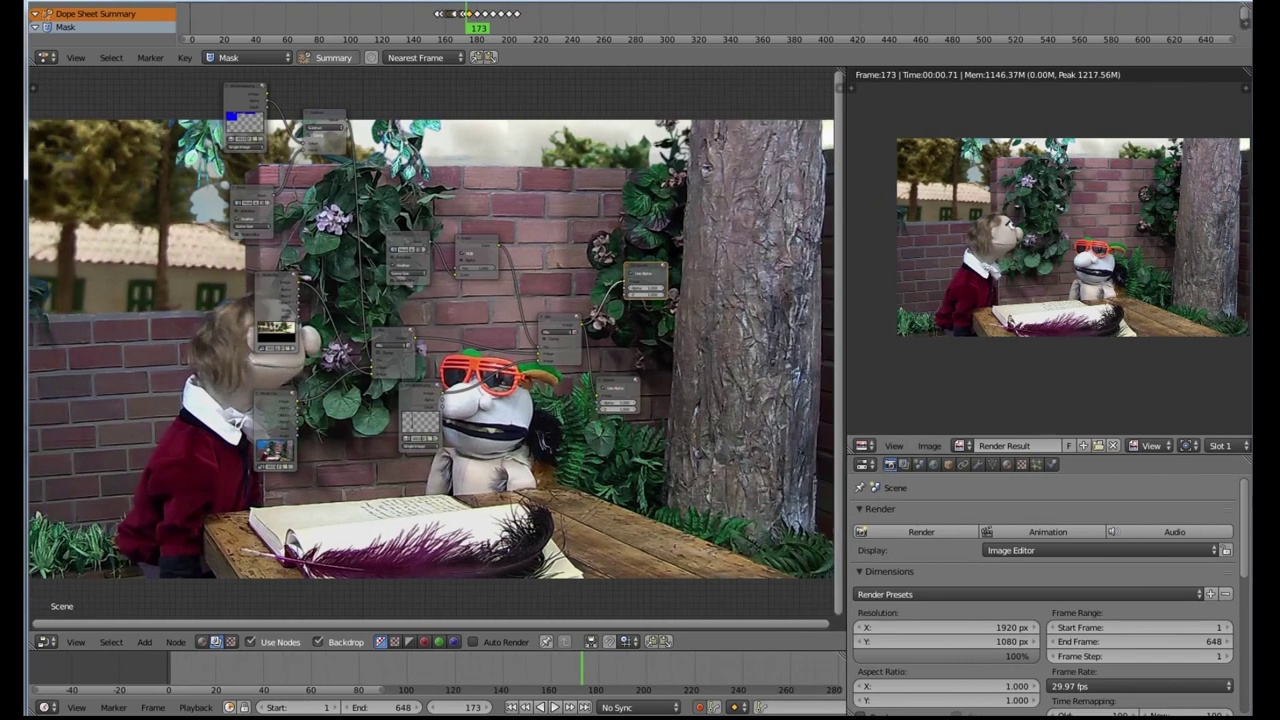
left_click_drag(963, 455, 963, 376)
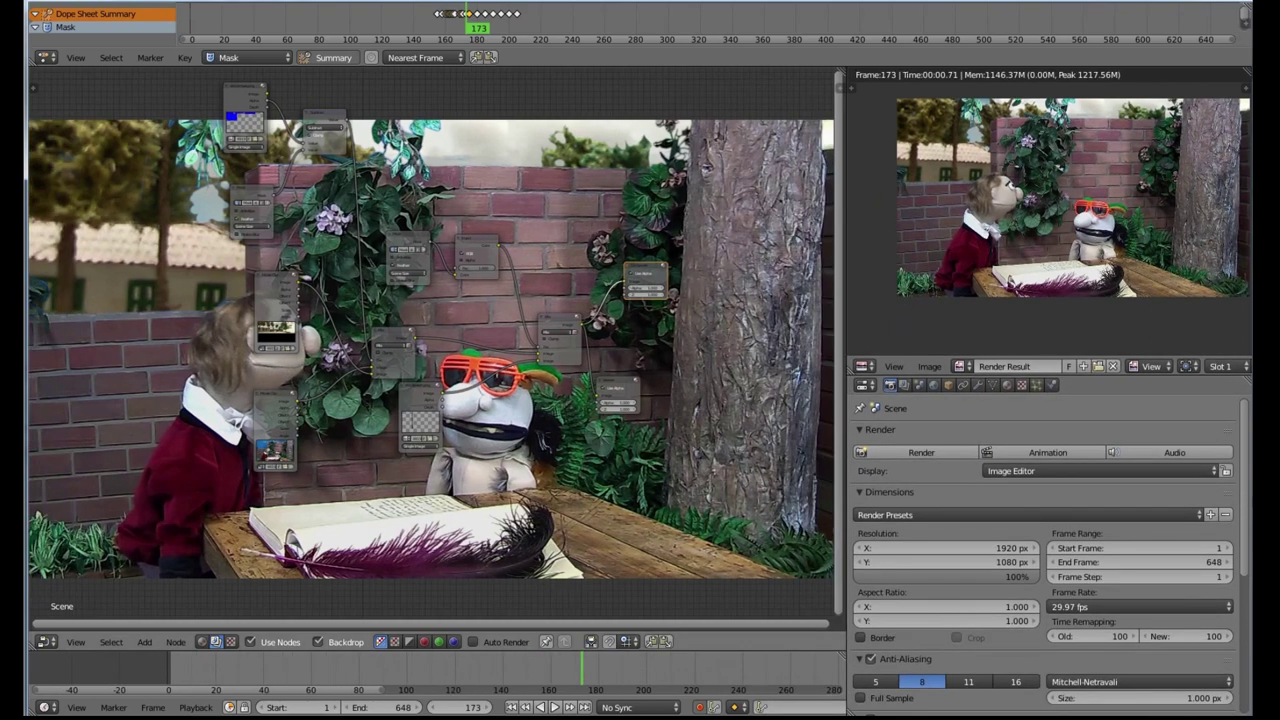
scroll(431, 348, "down", 2)
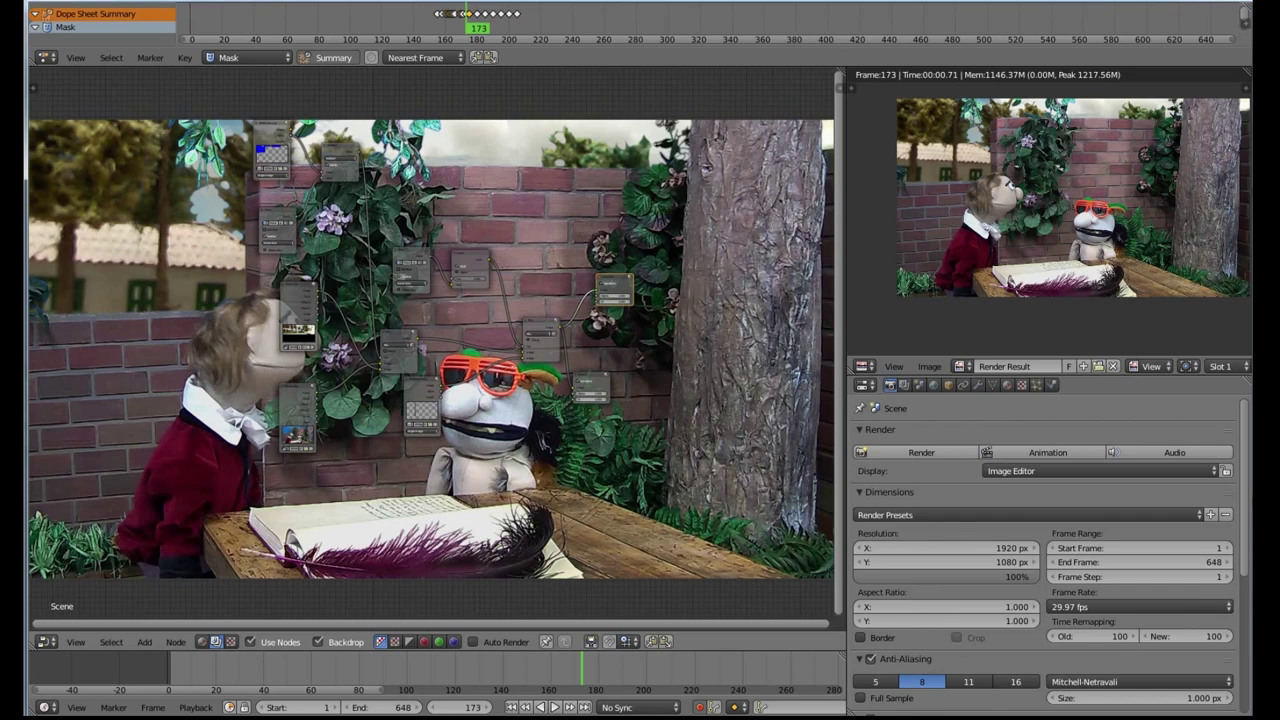
key("v")
middle_click_drag(480, 450, 375, 184)
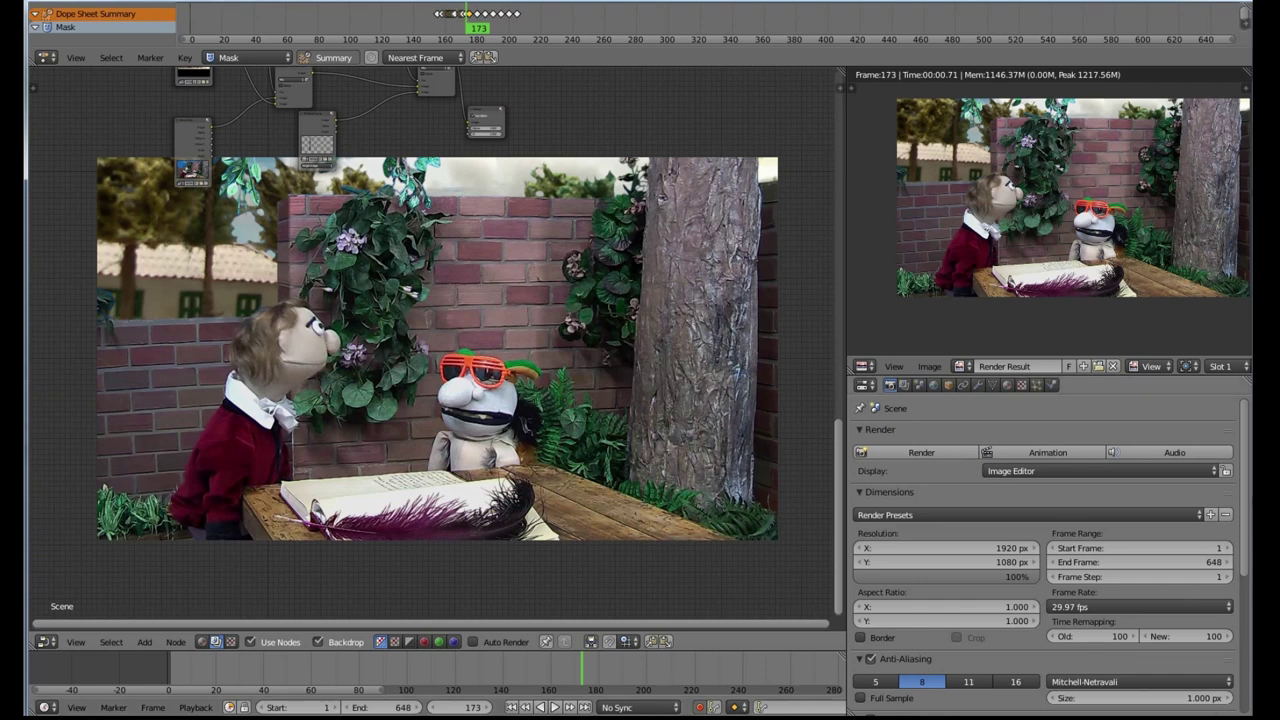
Step: Set the PNG render output to RGB and choose the 4919fondo folder as the output location
scroll(1045, 550, "down", 8)
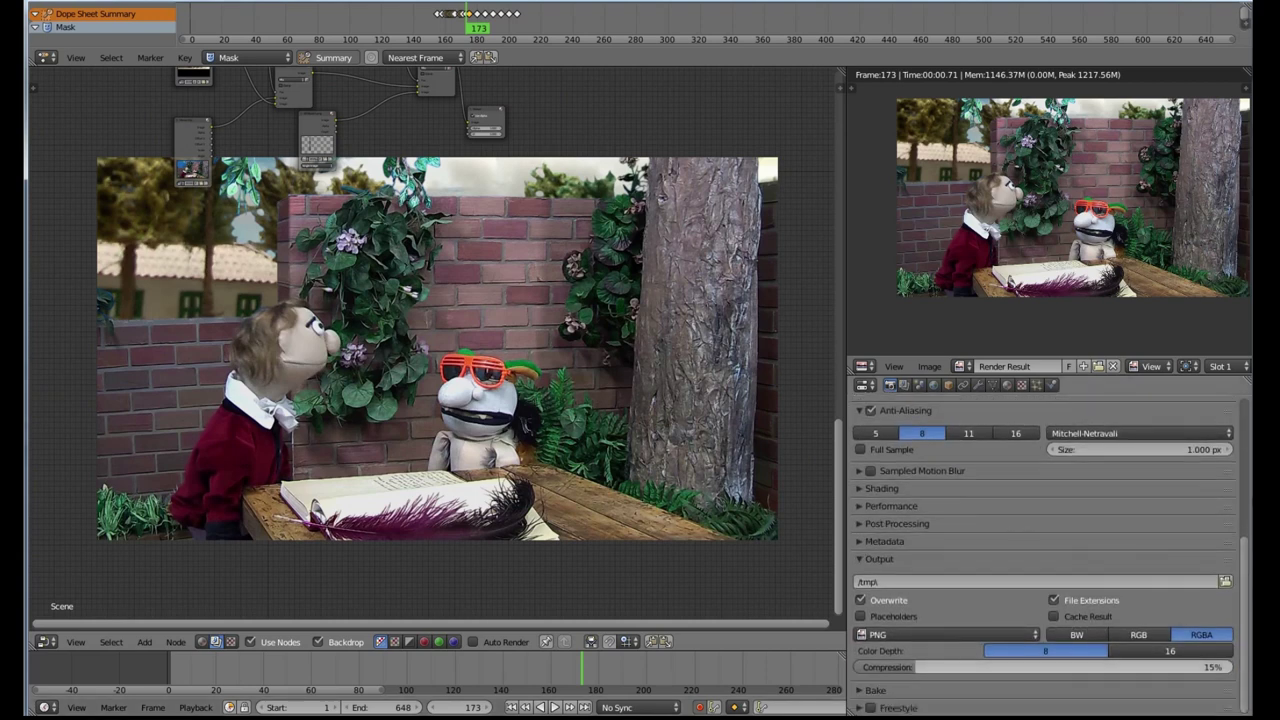
left_click(1138, 634)
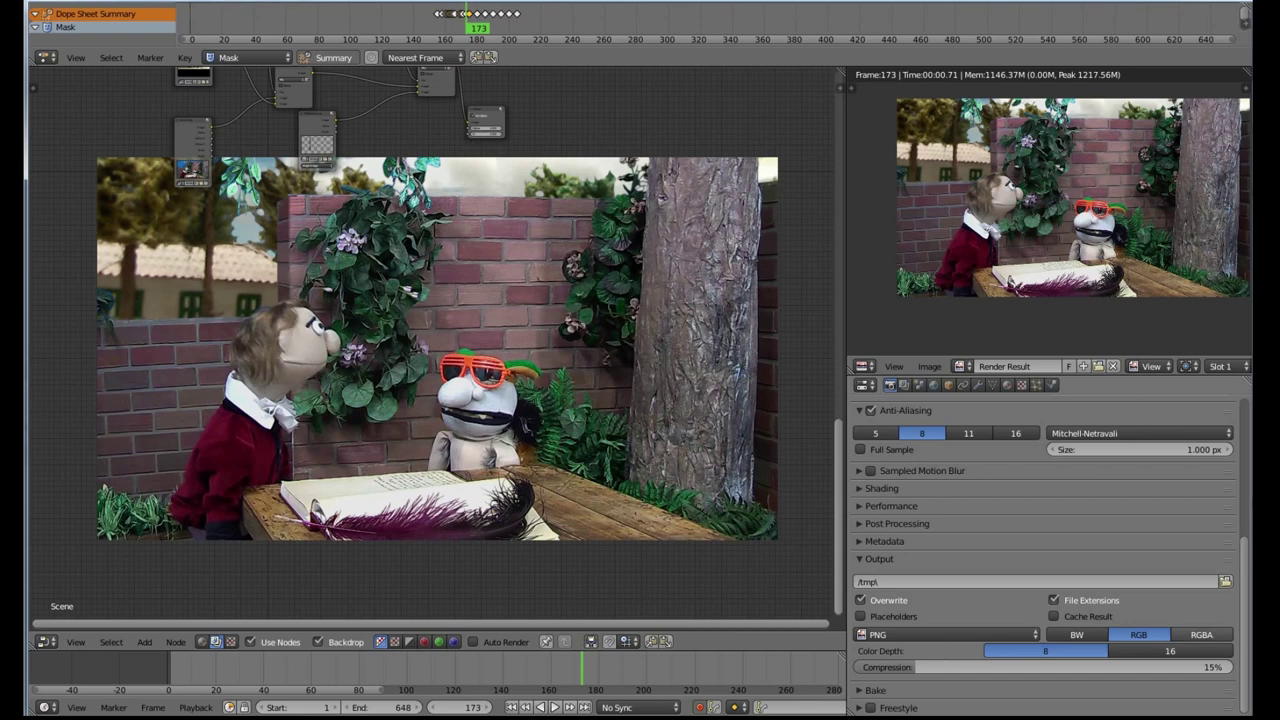
left_click(1225, 581)
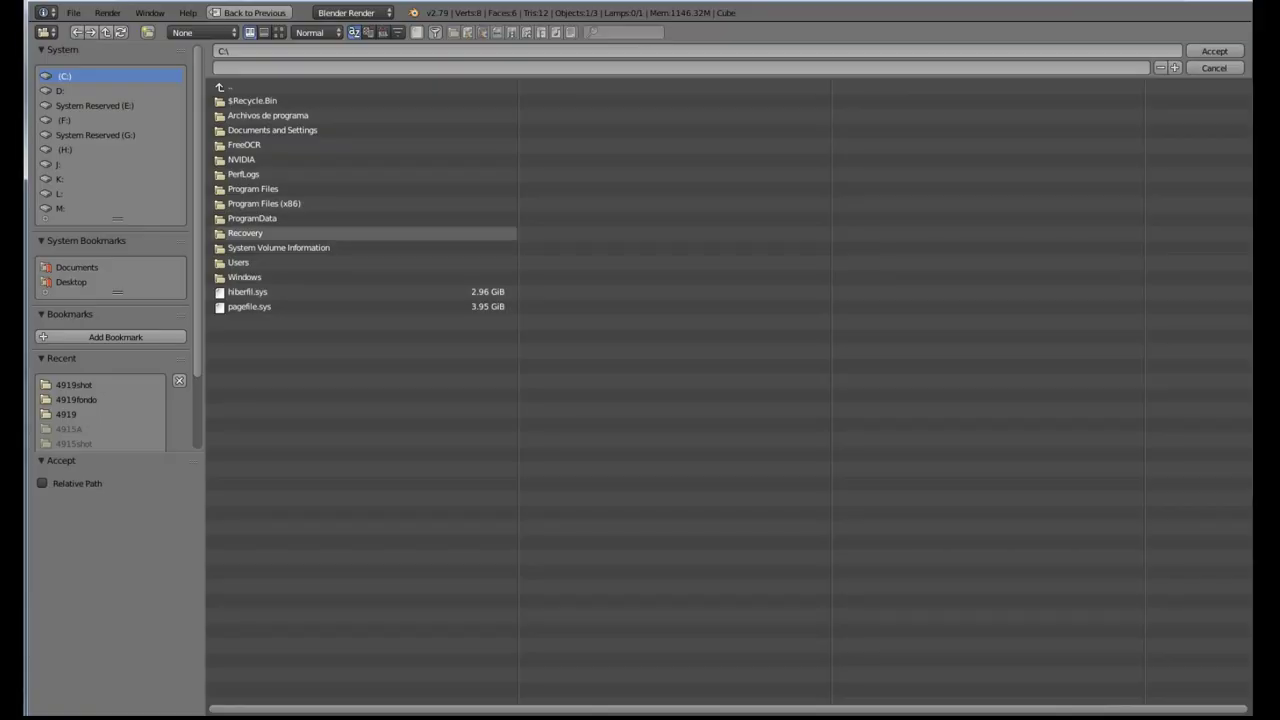
left_click(76, 399)
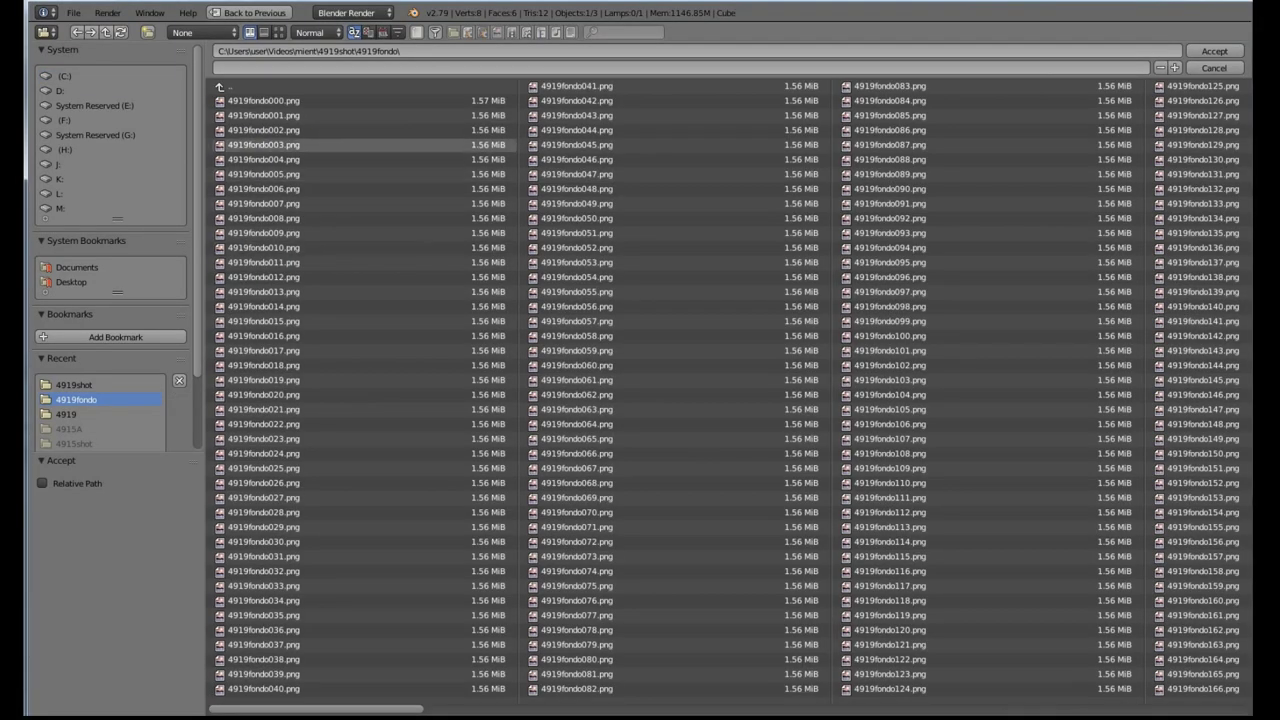
left_click(1214, 51)
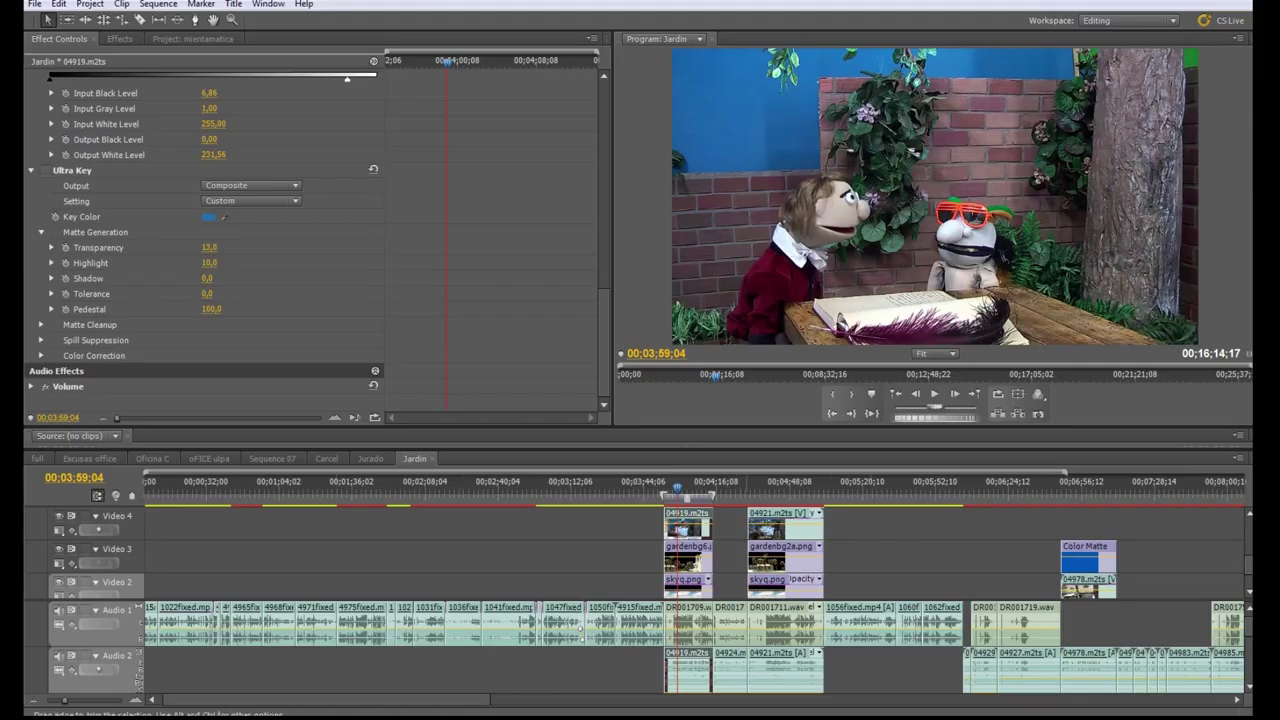
Step: Switch to Premiere Pro, import the 4919A0001.png sequence into the garden bin and play it on Video 6 from 00;03;53;00
scroll(690, 553, "up", 2)
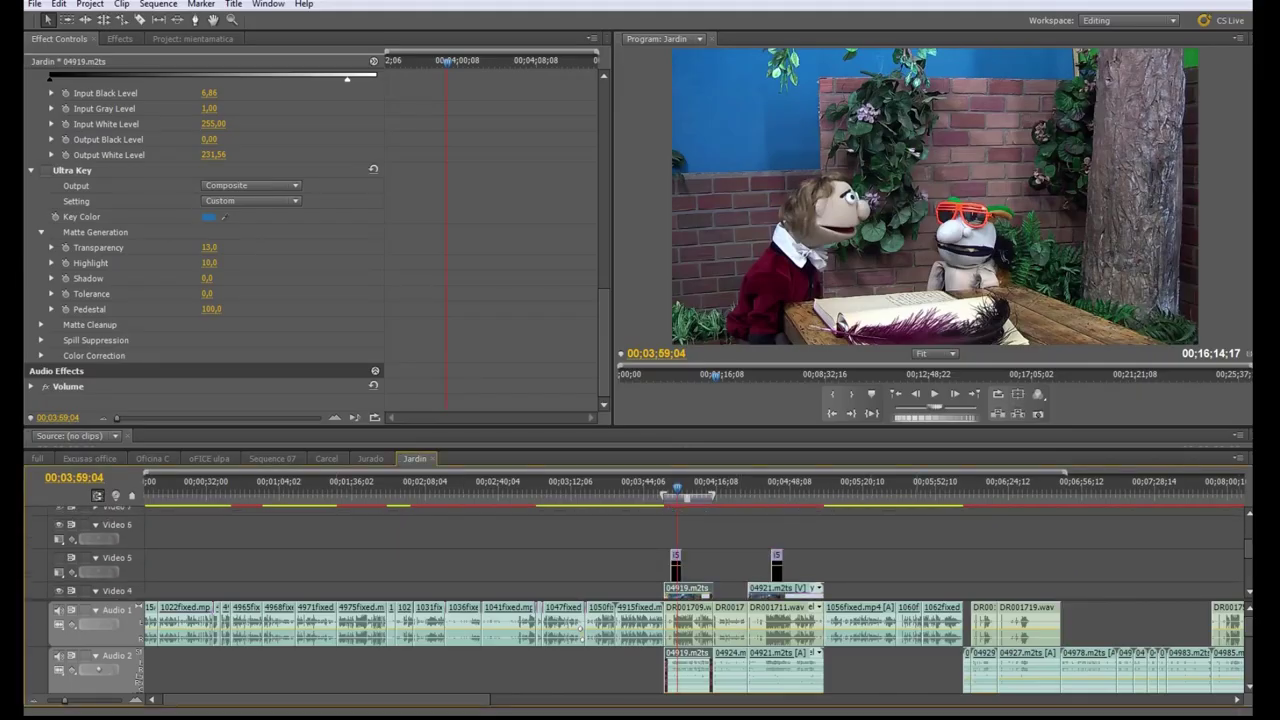
left_click(193, 38)
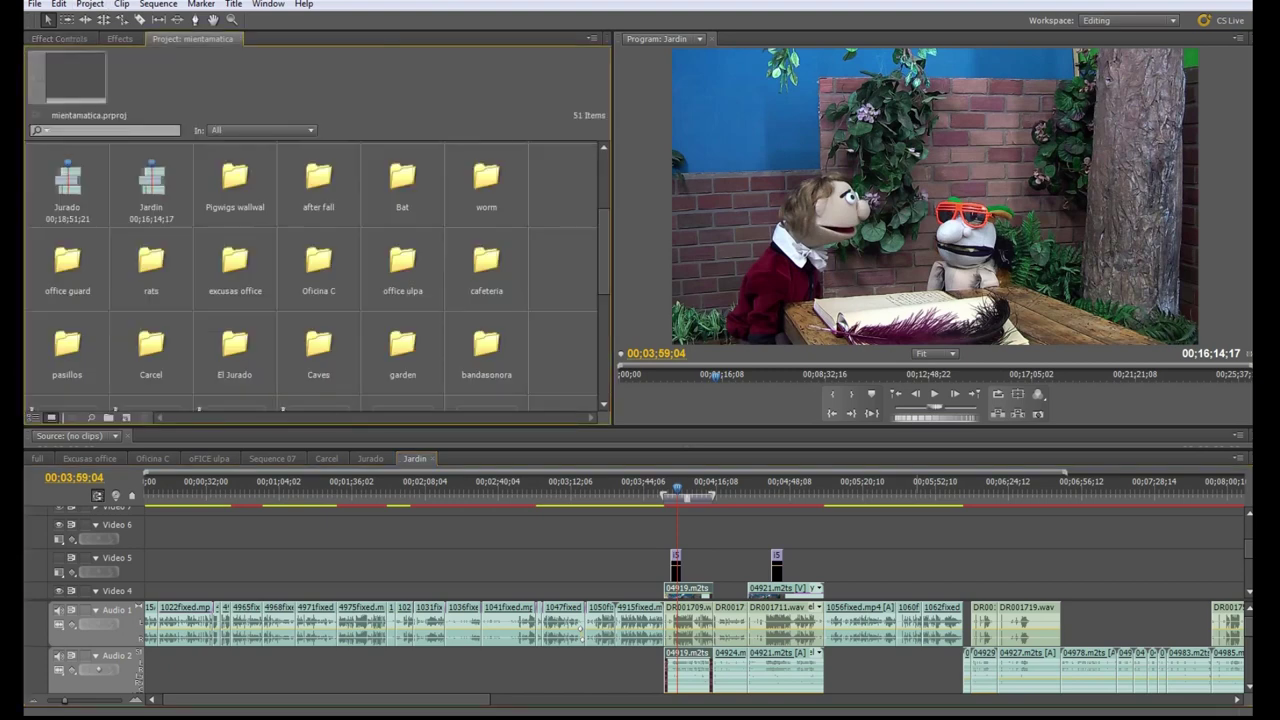
left_click(402, 347)
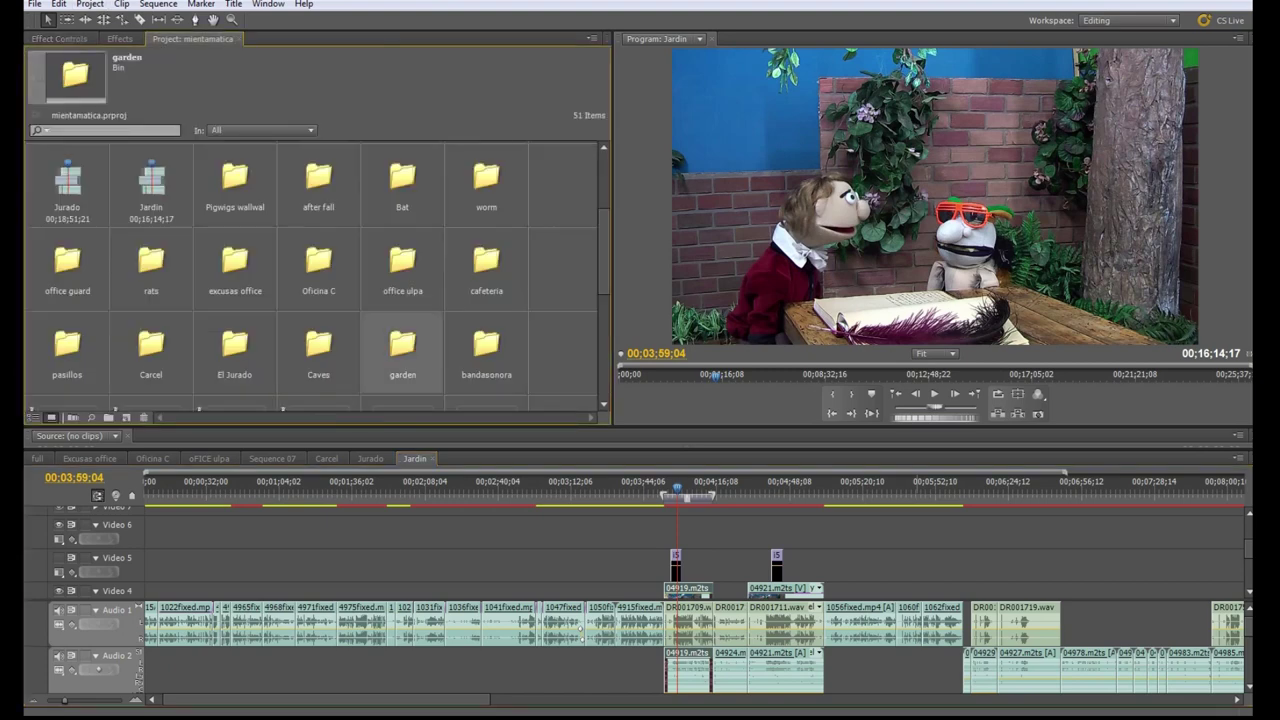
double_click(402, 347)
left_click_drag(553, 210, 553, 362)
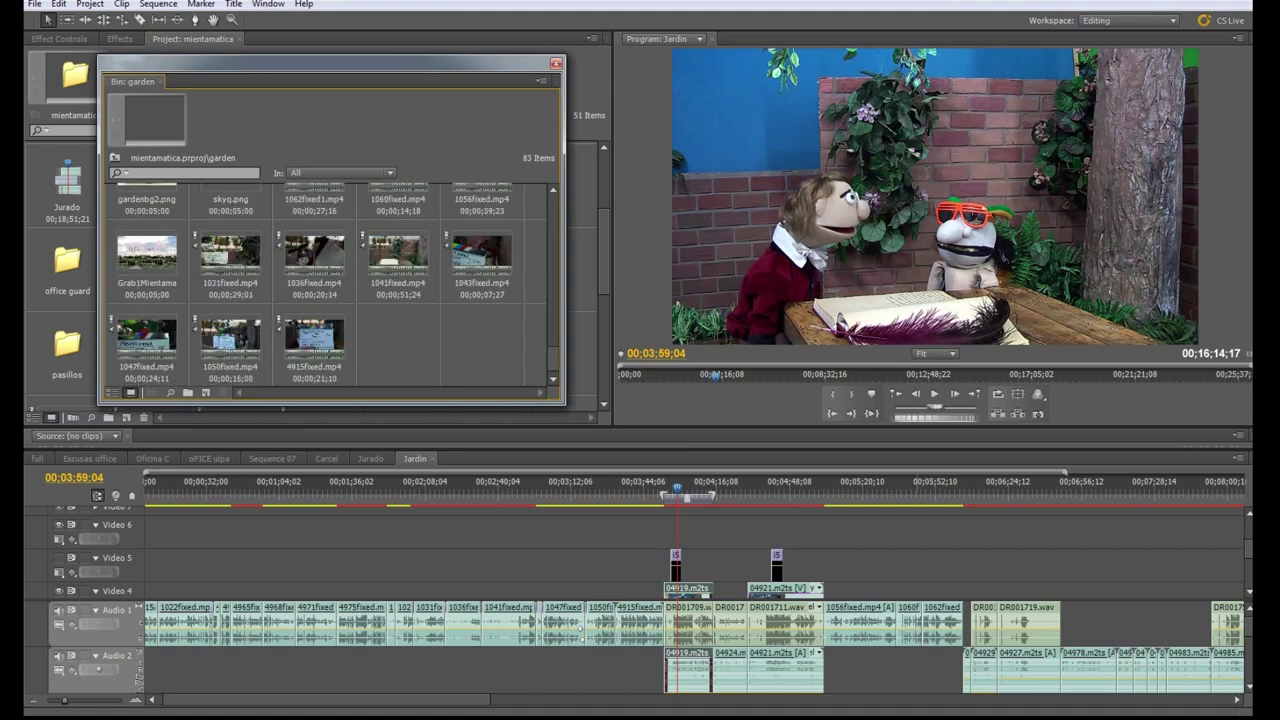
key("ctrl+i")
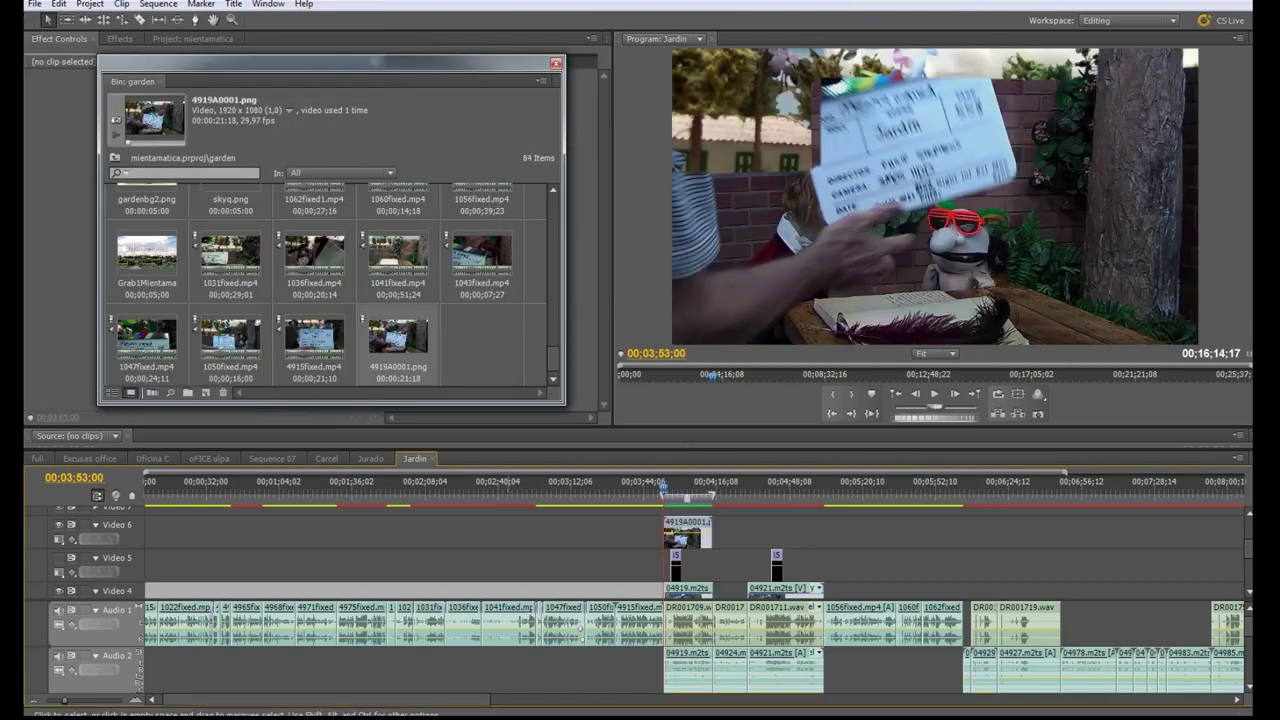
key("space")
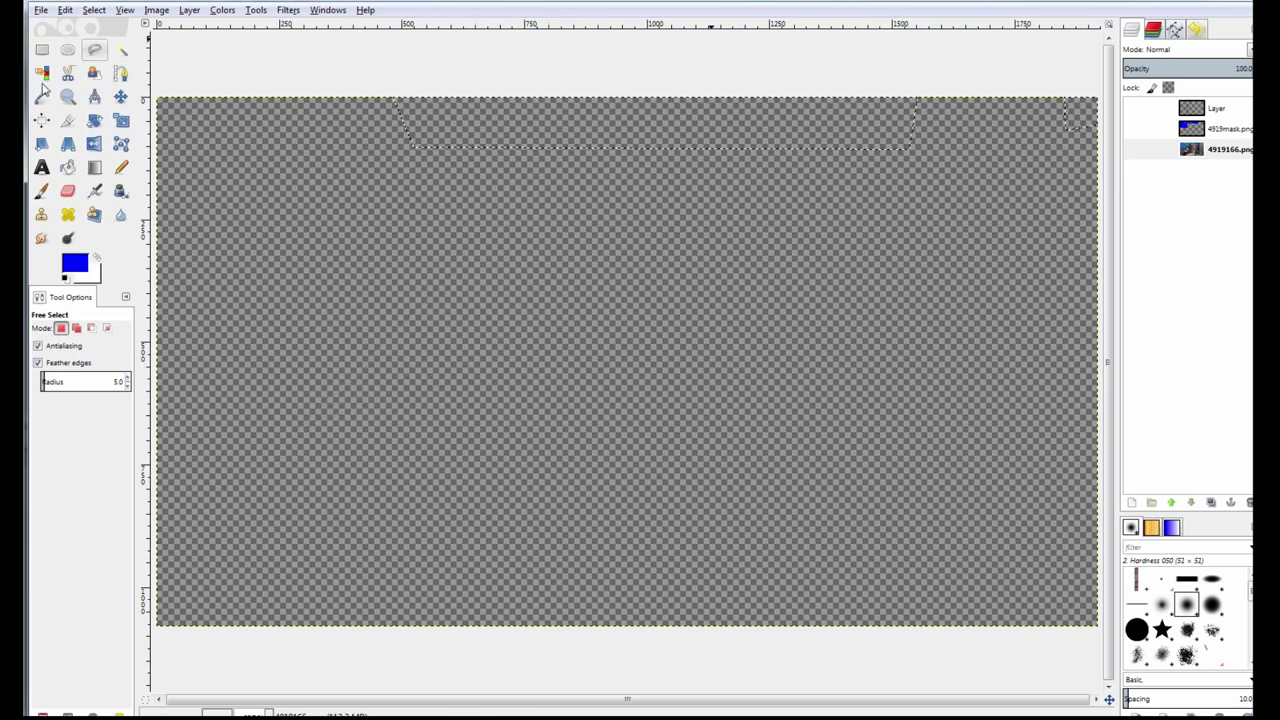
Step: Switch to GIMP, clear the existing selection and set up the Paintbrush with the Bristles 01 brush at size 408.36
left_click(42, 49)
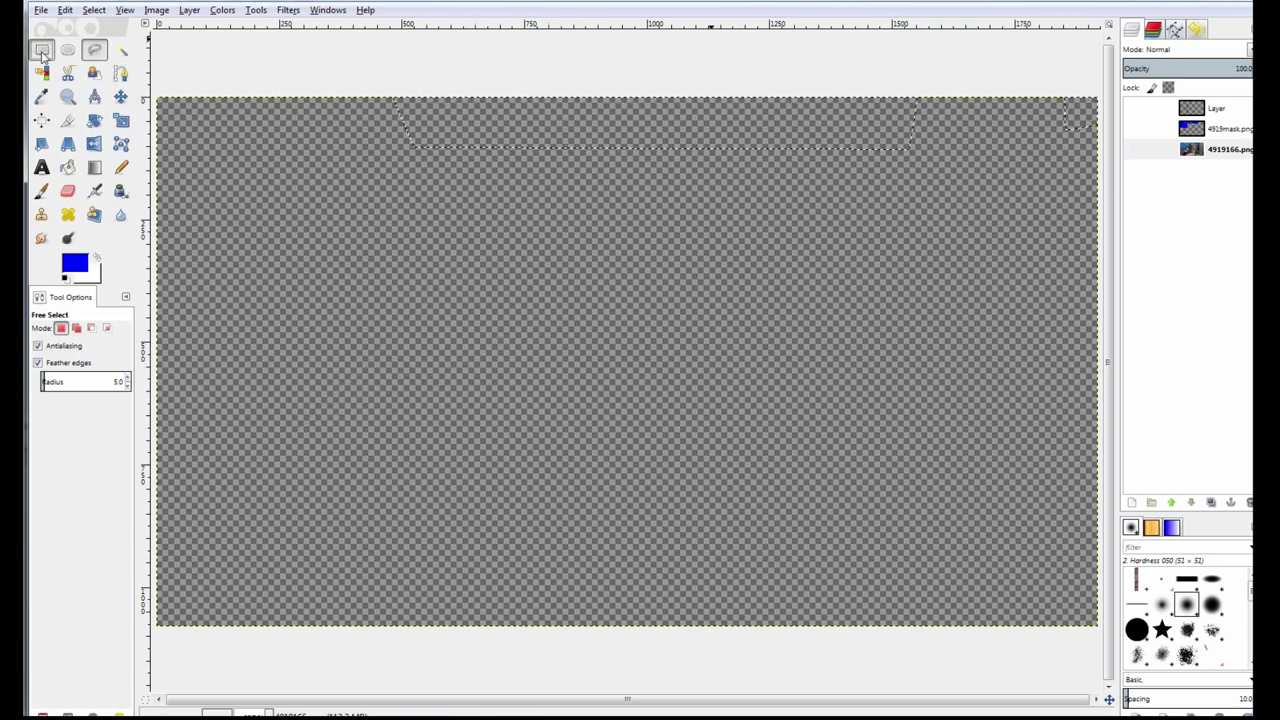
left_click(634, 190)
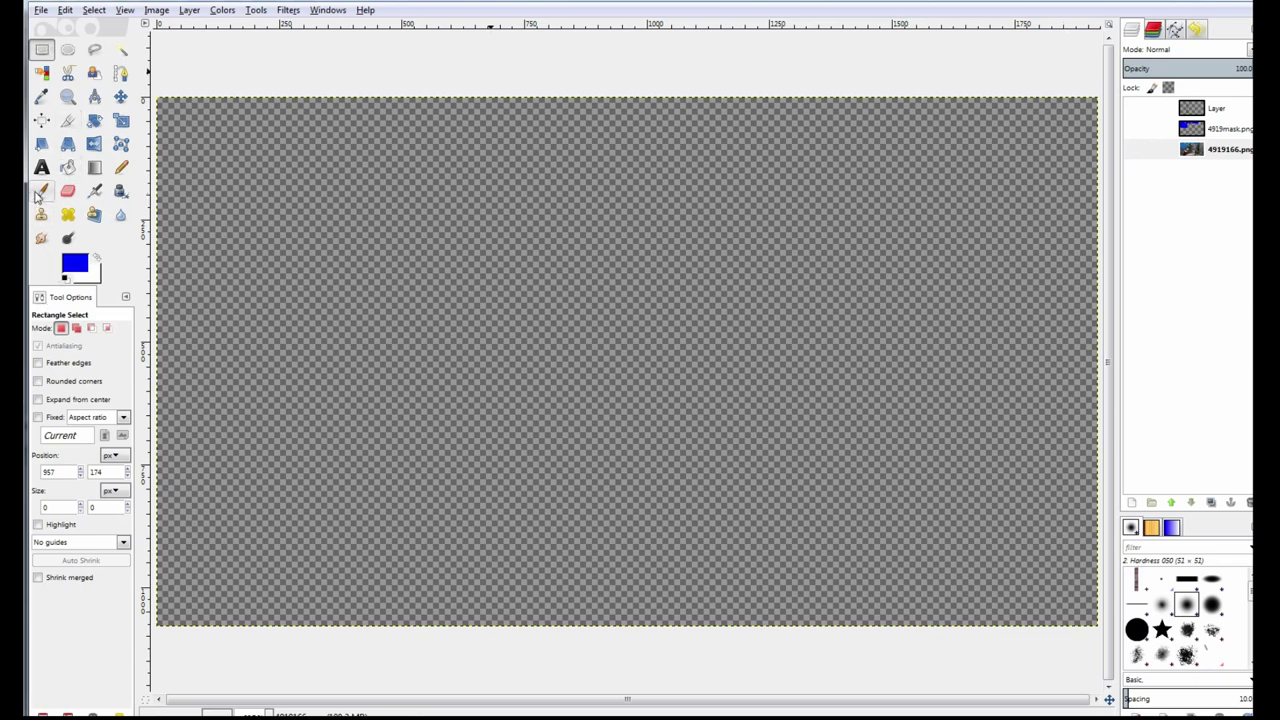
left_click(41, 190)
left_click(43, 374)
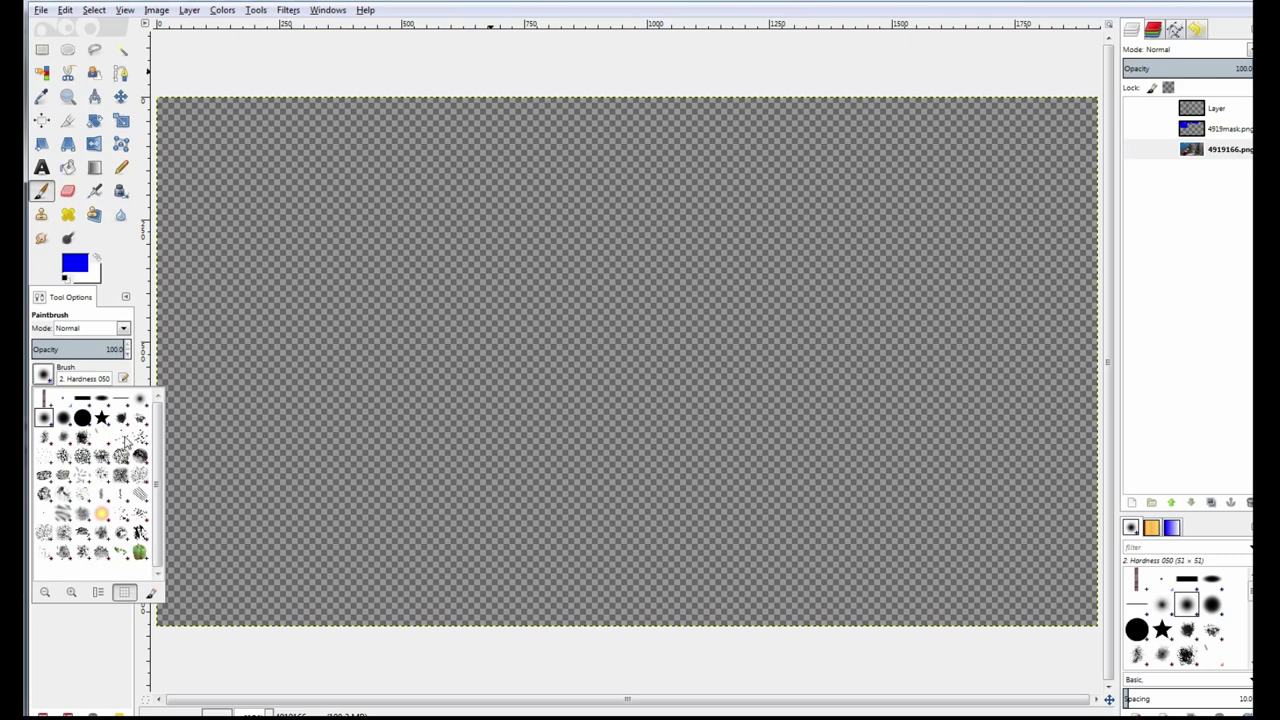
left_click(126, 441)
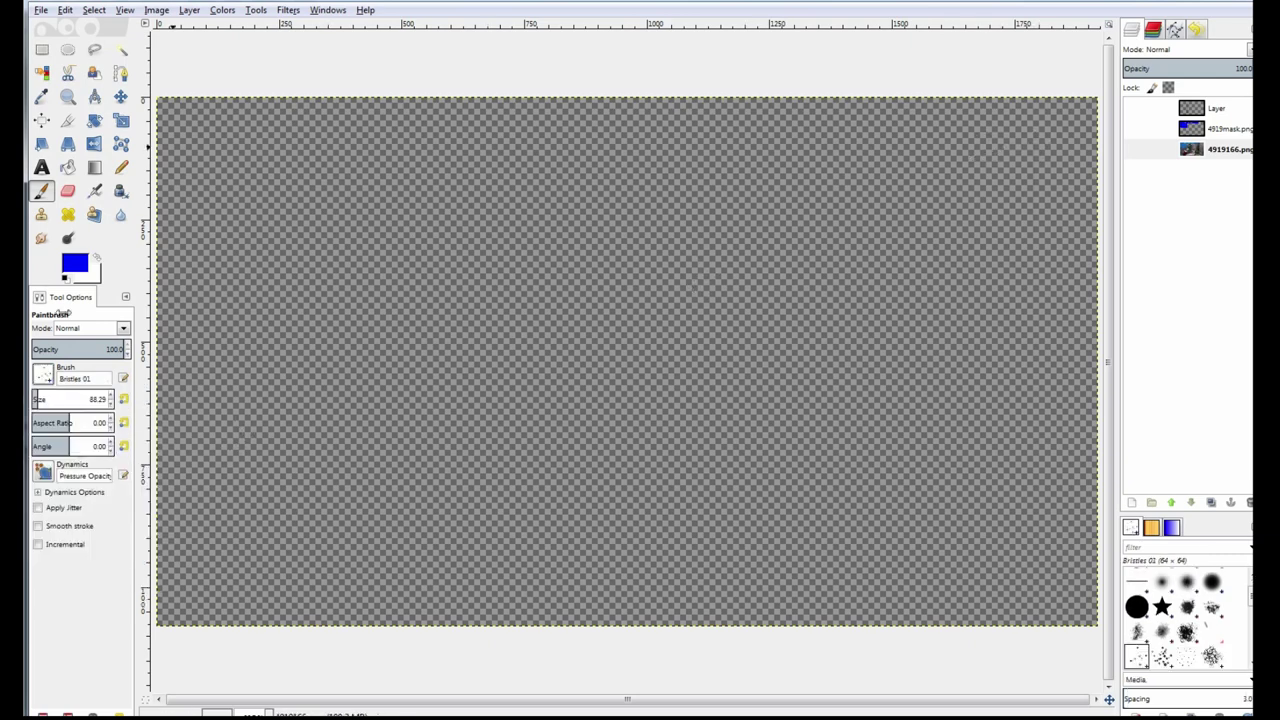
left_click_drag(40, 397, 64, 398)
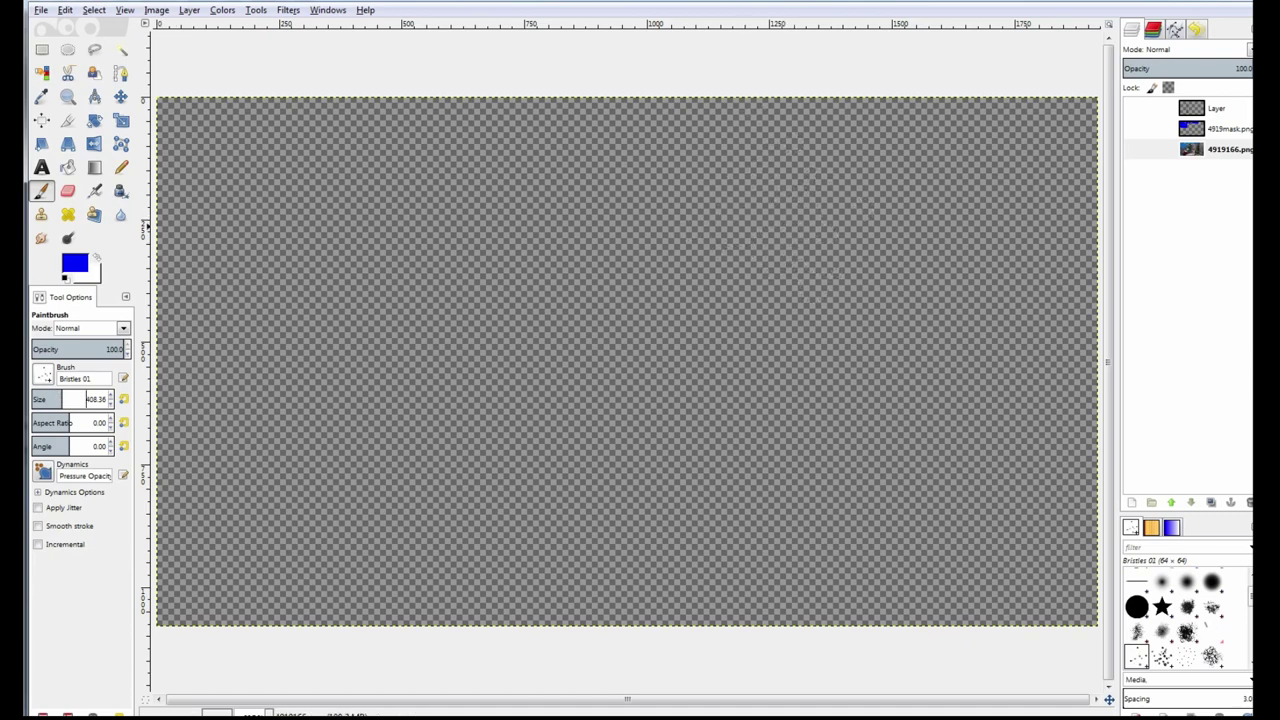
Step: Change the foreground color to black (000000)
left_click(84, 257)
left_click_drag(83, 257, 36, 247)
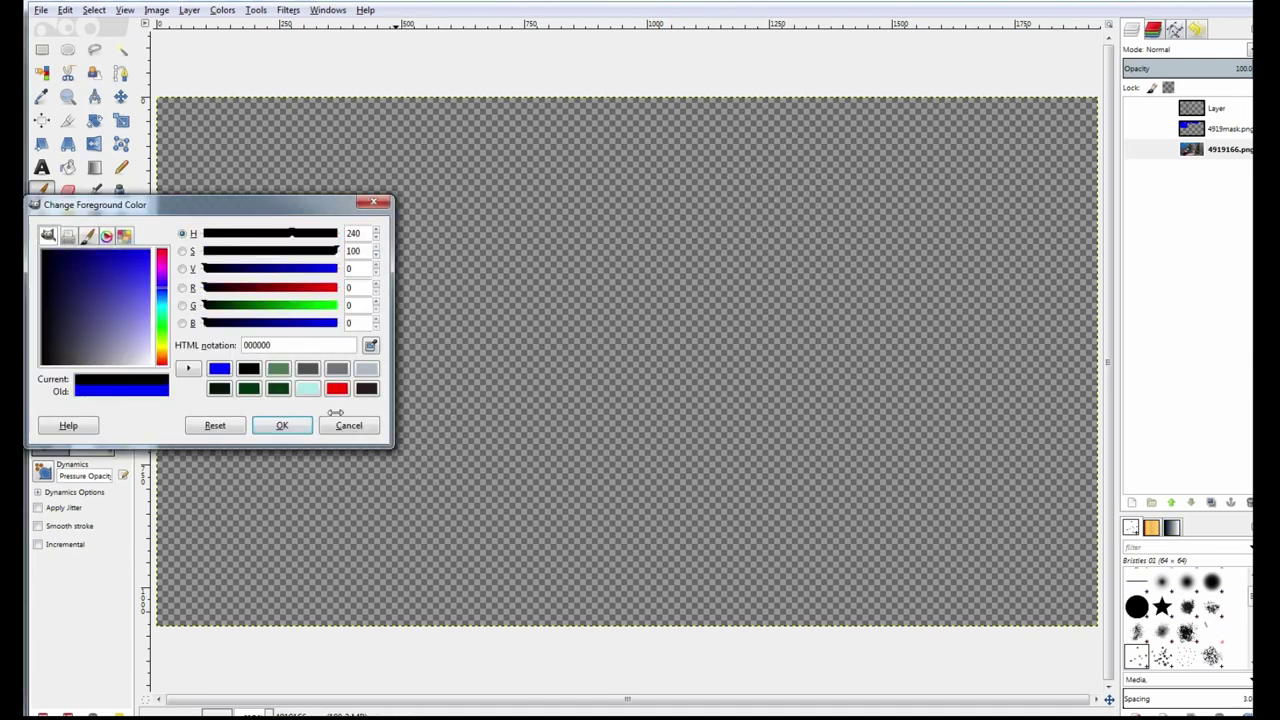
left_click(282, 426)
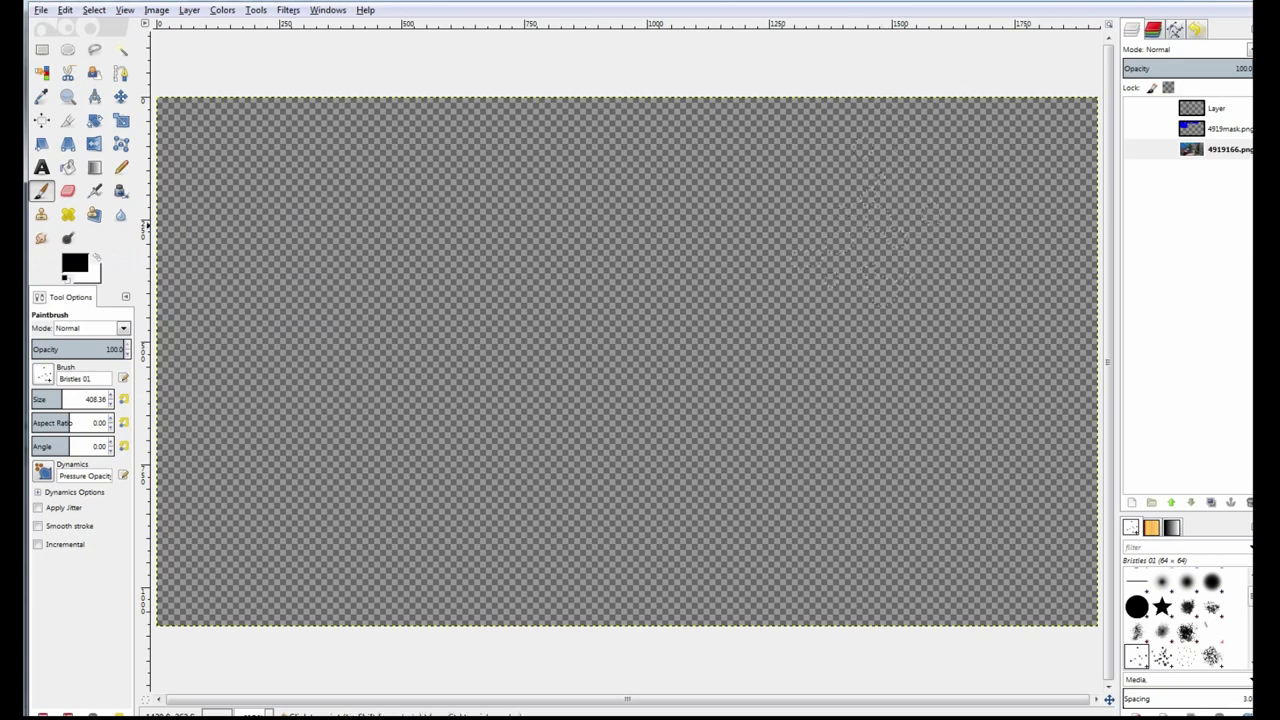
Step: Show the 4919166.png layer and add a new transparent 1920 × 1080 px layer above it
left_click(1134, 149)
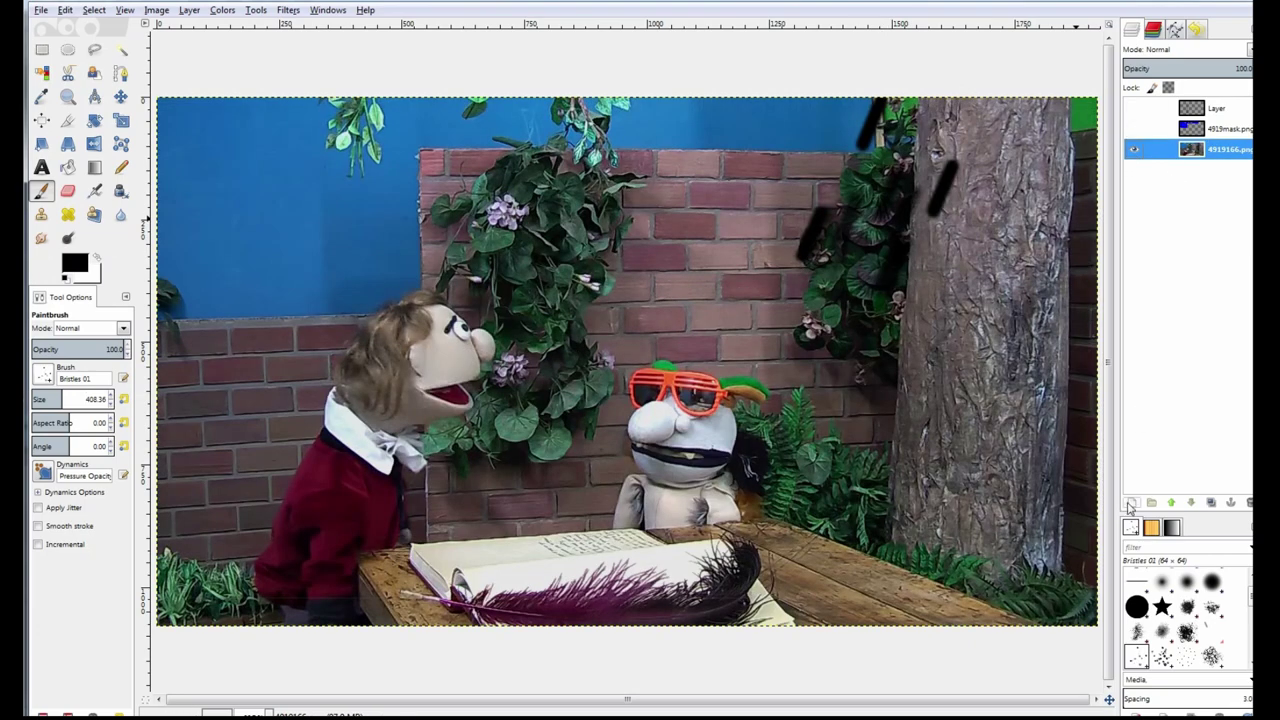
left_click(1131, 502)
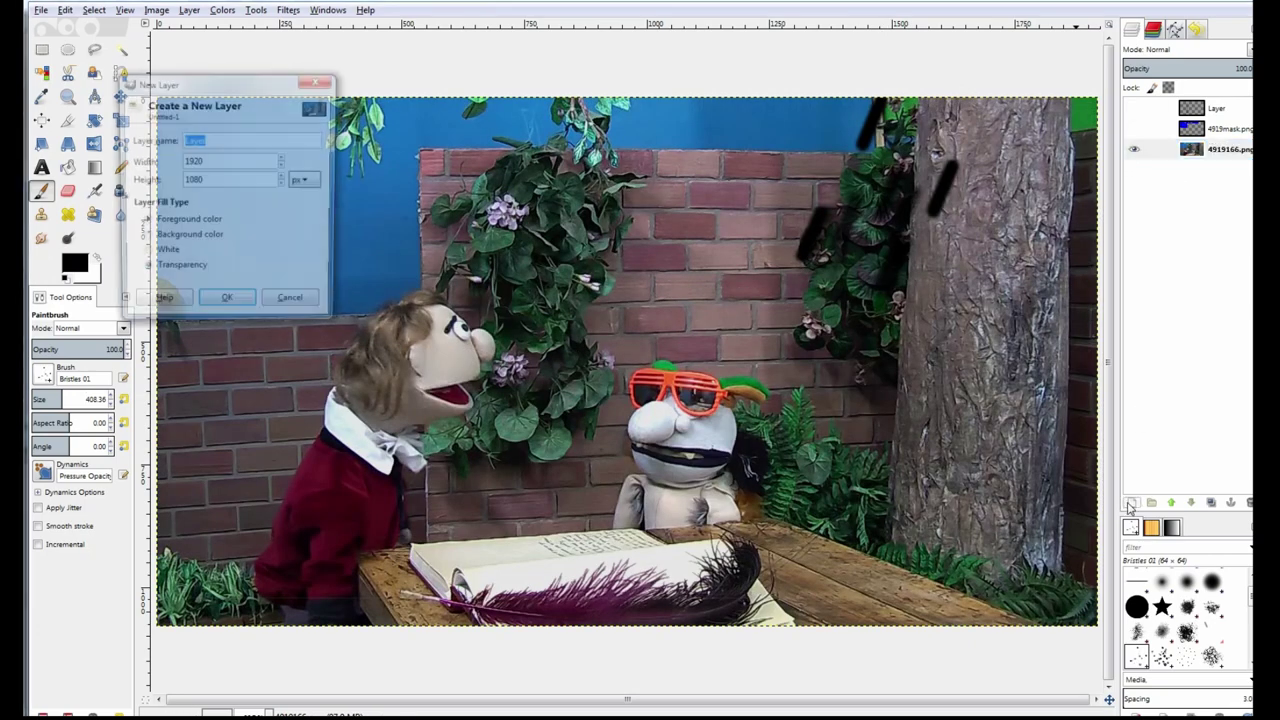
left_click(229, 305)
Step: Paint scattered black blotches at brush size 573.24 over the upper brick wall, hanging leaves and tree trunk on the new layer
mouse_move(760, 85)
left_mouse_down()
mouse_move(671, 57)
mouse_move(757, 80)
mouse_move(907, 42)
mouse_move(995, 51)
mouse_move(965, 50)
mouse_move(969, 77)
mouse_move(980, 45)
mouse_move(934, 69)
mouse_move(951, 74)
mouse_move(815, 55)
left_mouse_up()
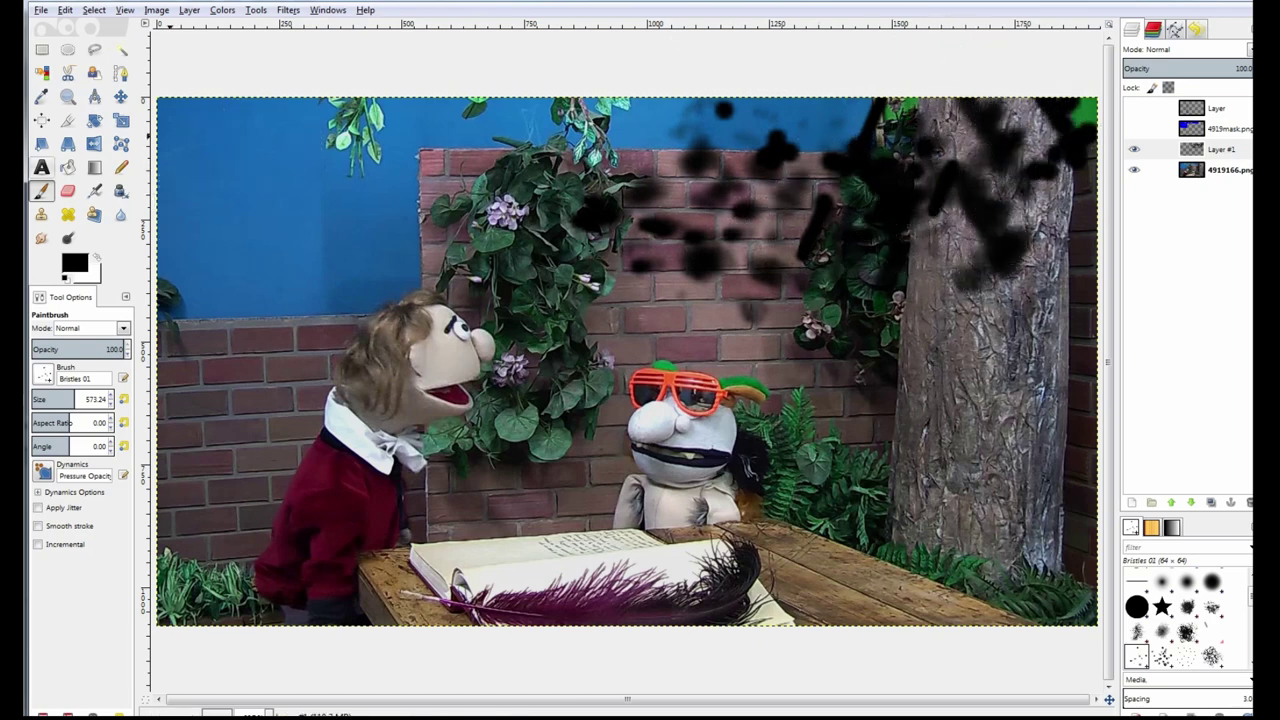
left_click(595, 134)
mouse_move(617, 67)
left_mouse_down()
mouse_move(723, 40)
mouse_move(1054, 70)
mouse_move(800, 60)
left_mouse_up()
Step: Apply a Gaussian Blur with a radius above 5 px to the painted blotches and lower the layer's opacity to about 77.6
left_click(287, 10)
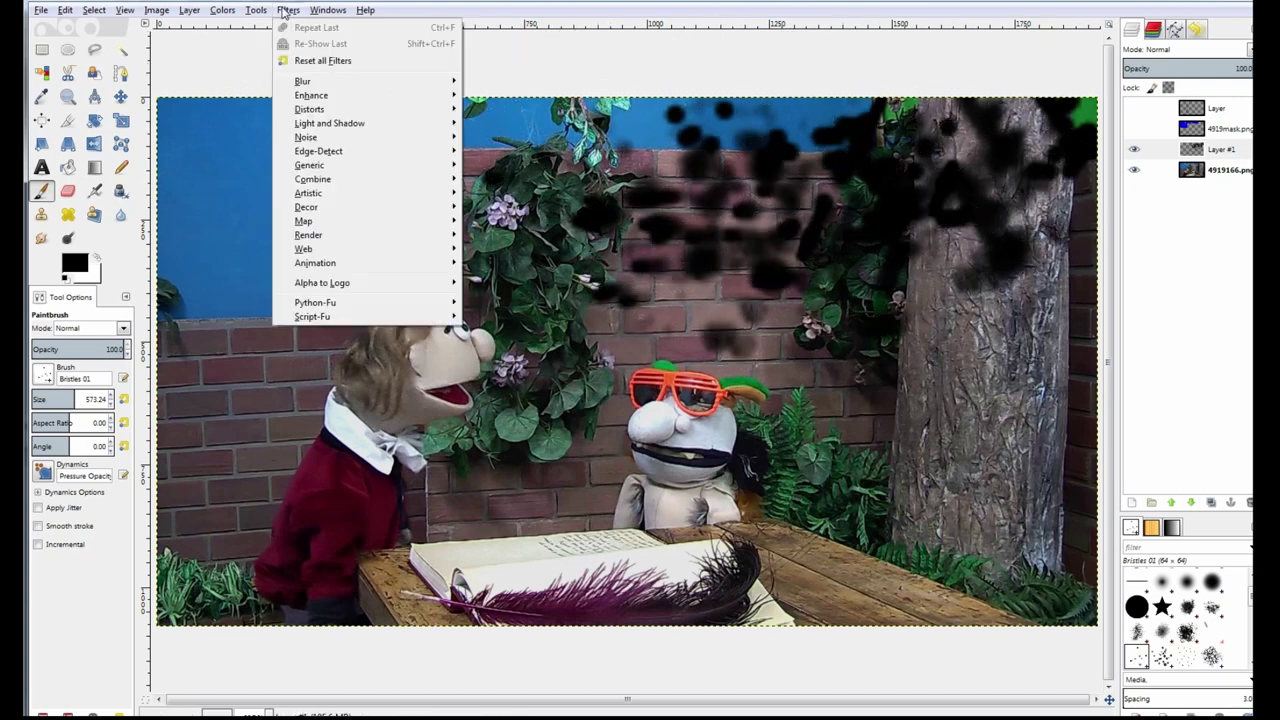
mouse_move(304, 82)
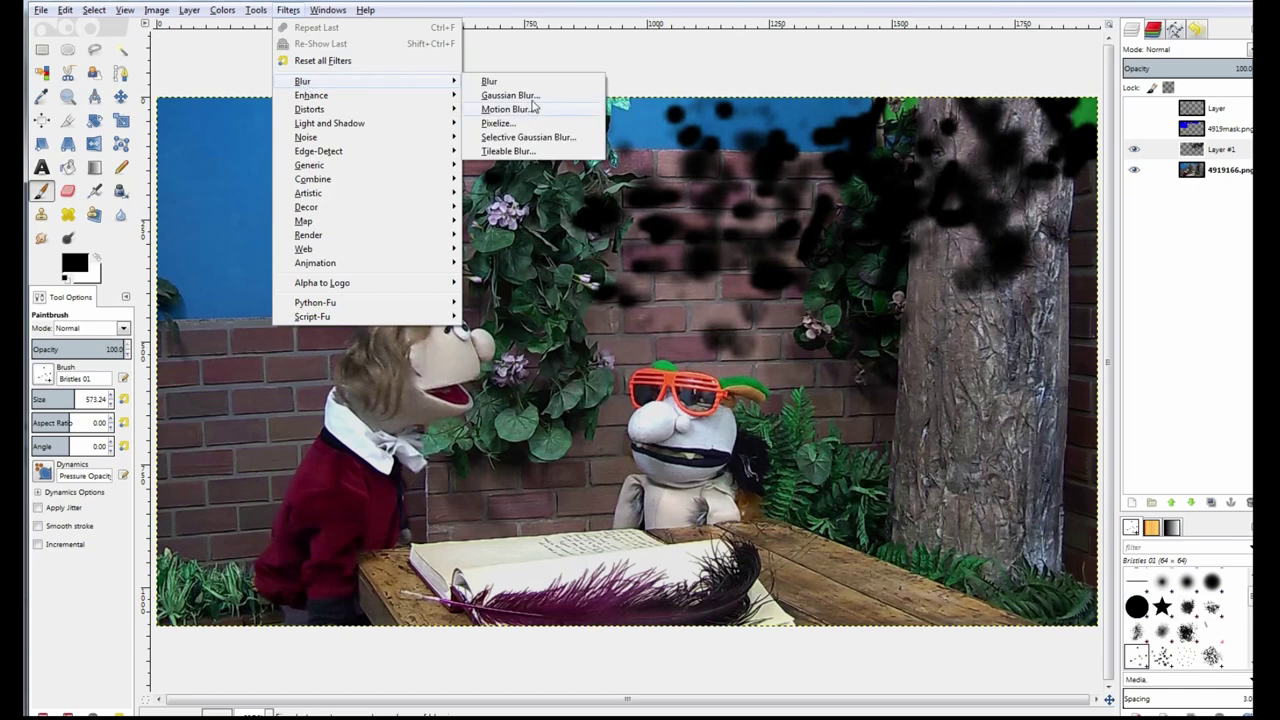
left_click(515, 95)
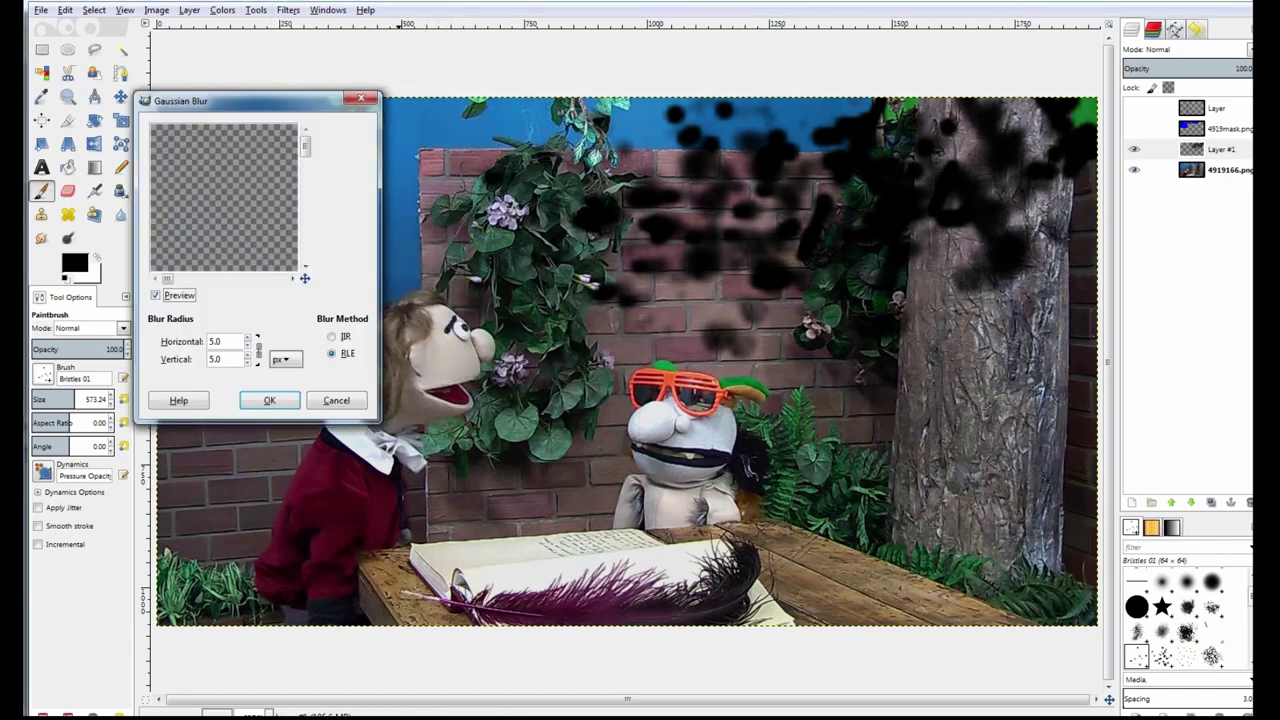
left_click(251, 338)
left_click(251, 338)
left_click(251, 338)
left_click(269, 400)
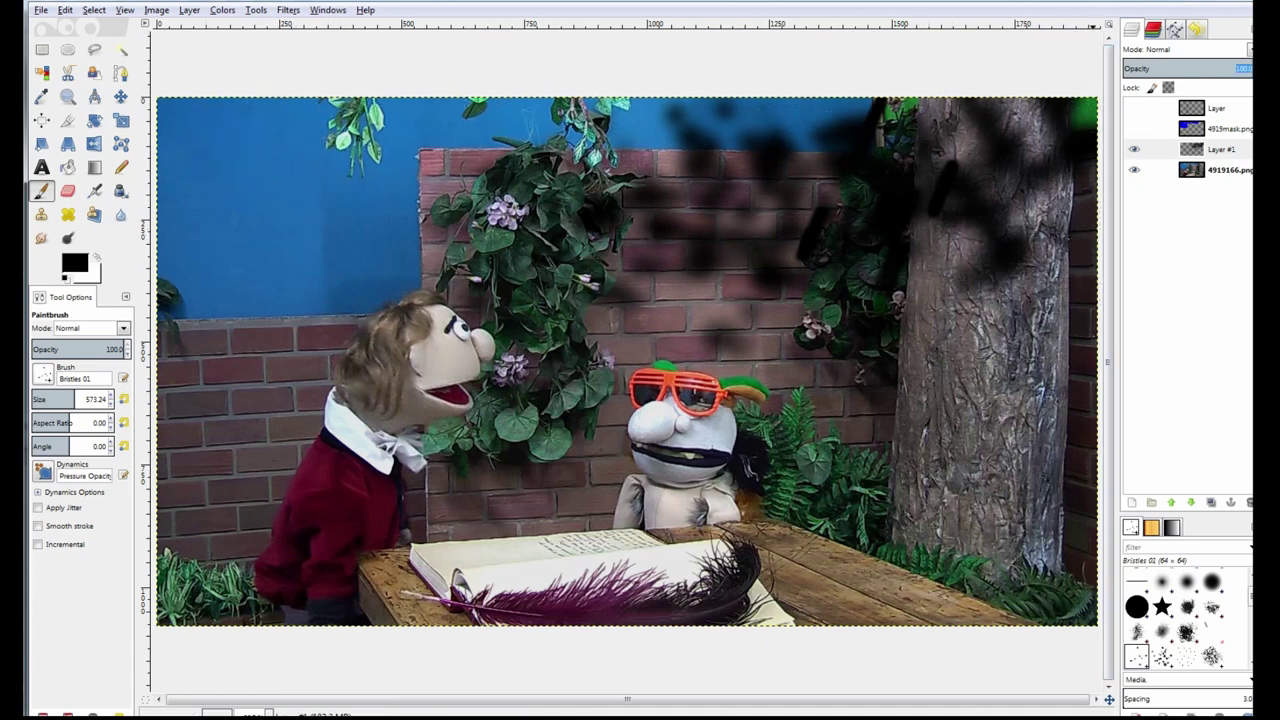
left_click_drag(1187, 67, 900, 65)
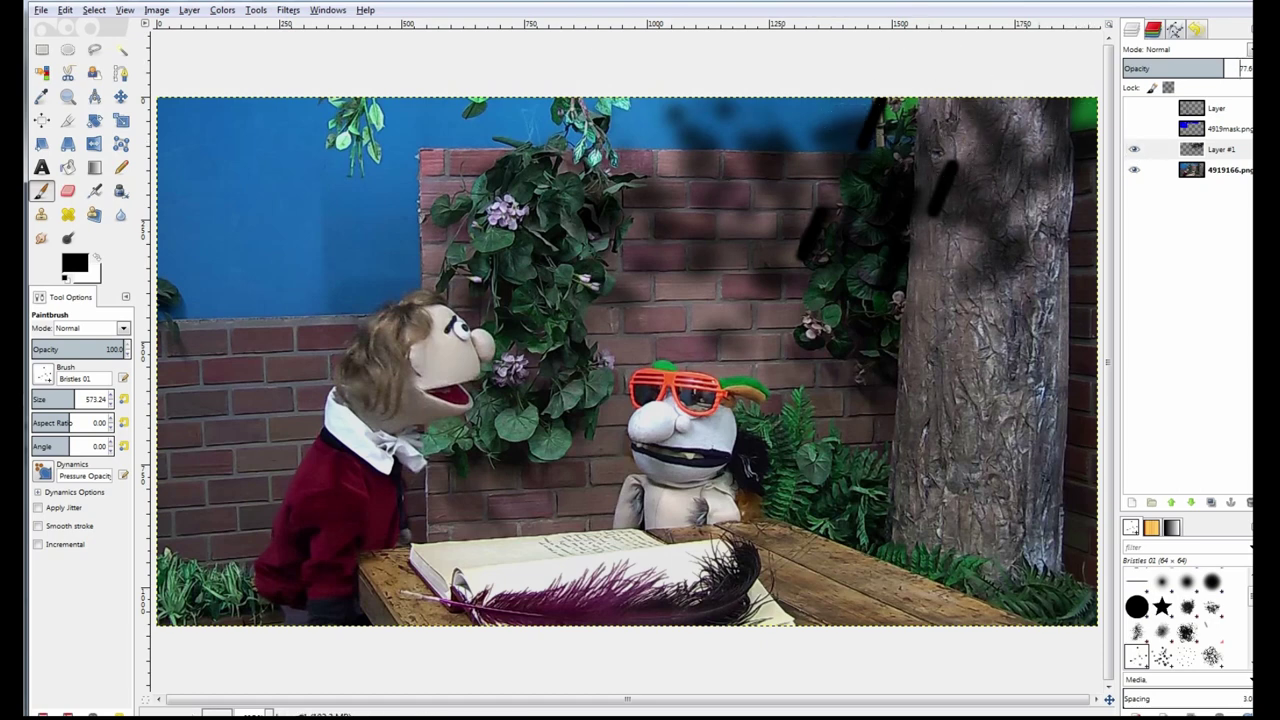
Step: Outline the blue backdrop above the brick wall, from the wall's corner to the tree, with Free Select and delete the shadow there
left_click(95, 50)
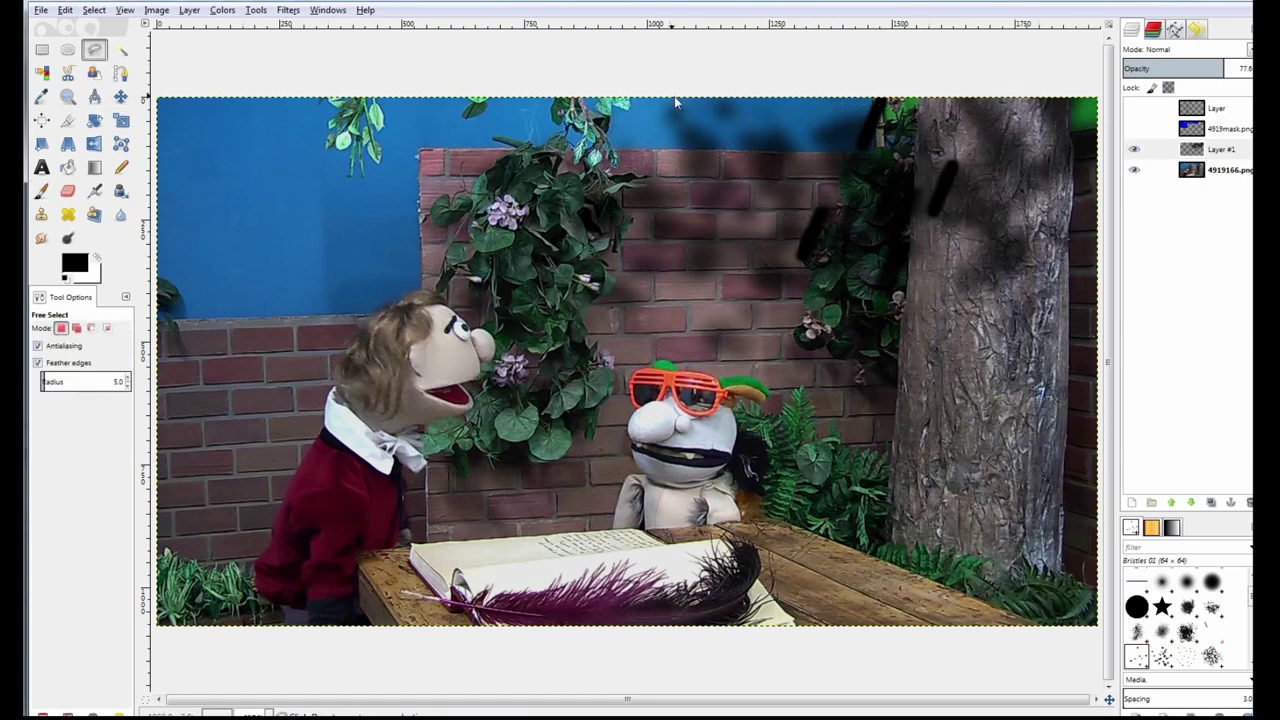
left_click(426, 91)
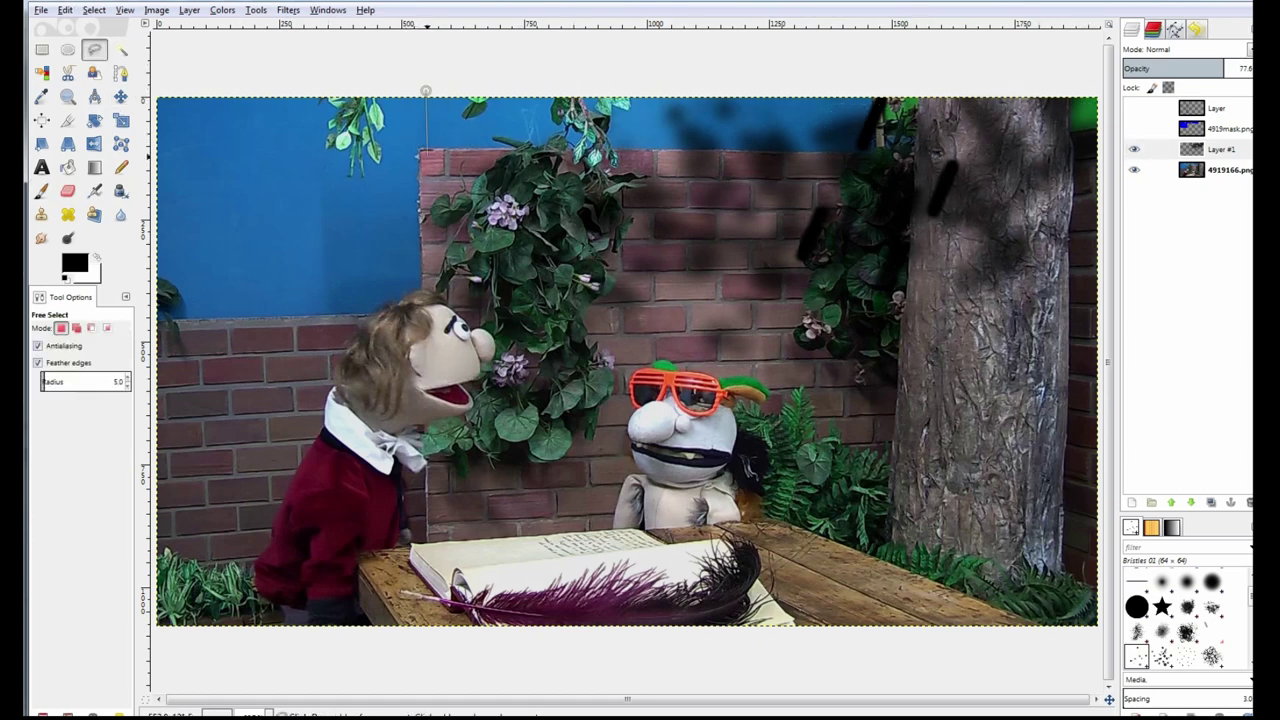
left_click(424, 152)
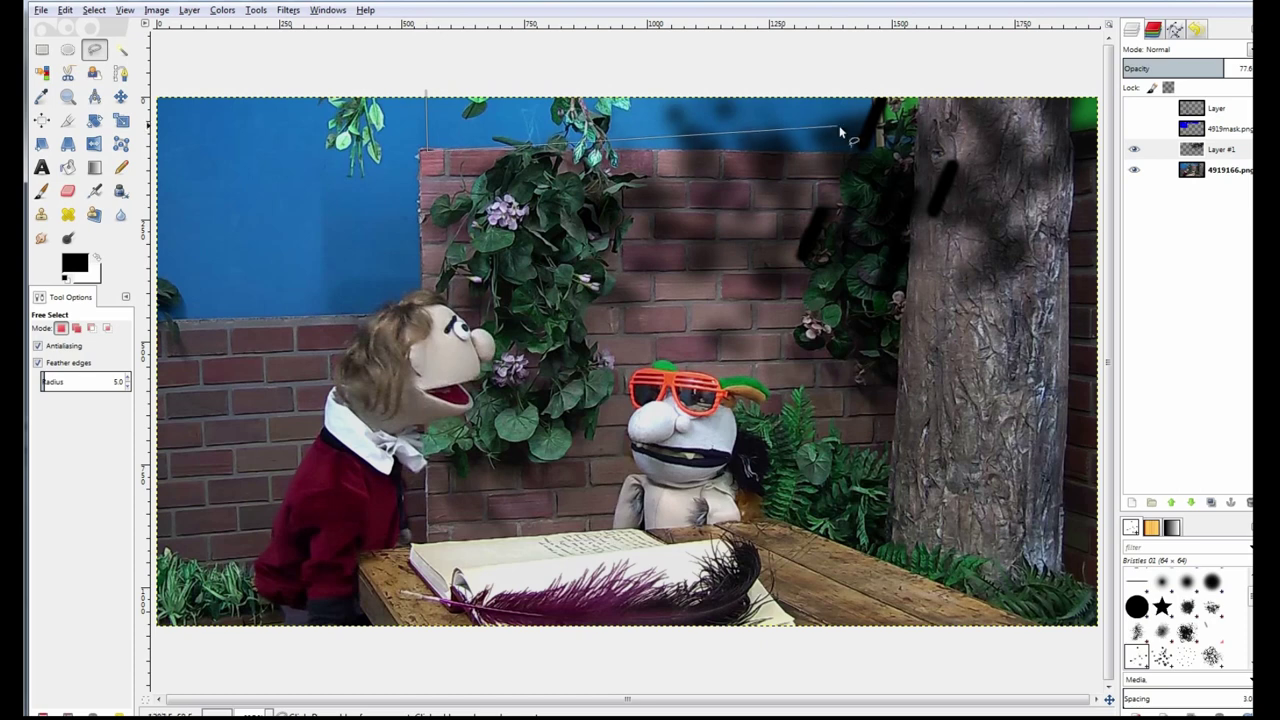
left_click(885, 148)
double_click(885, 96)
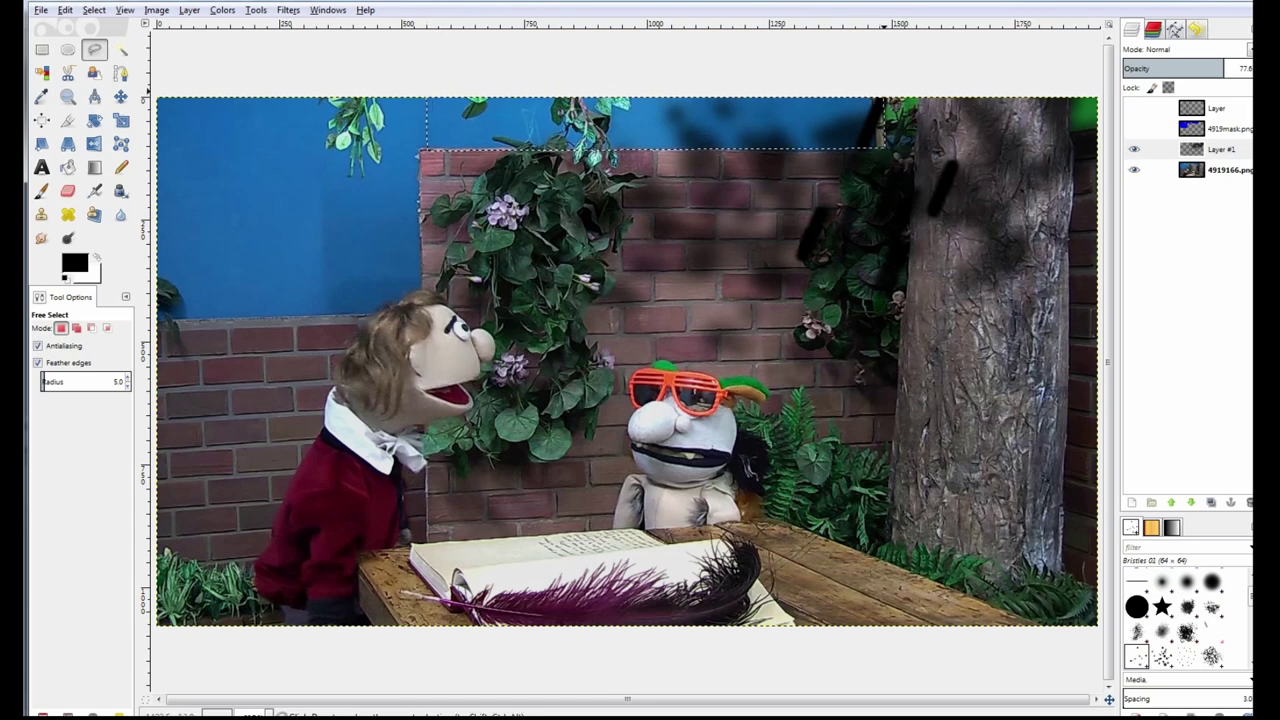
key("Delete")
Step: Outline the small green backdrop area beside the top of the tree trunk with Free Select and clear its shadow
left_click(1070, 93)
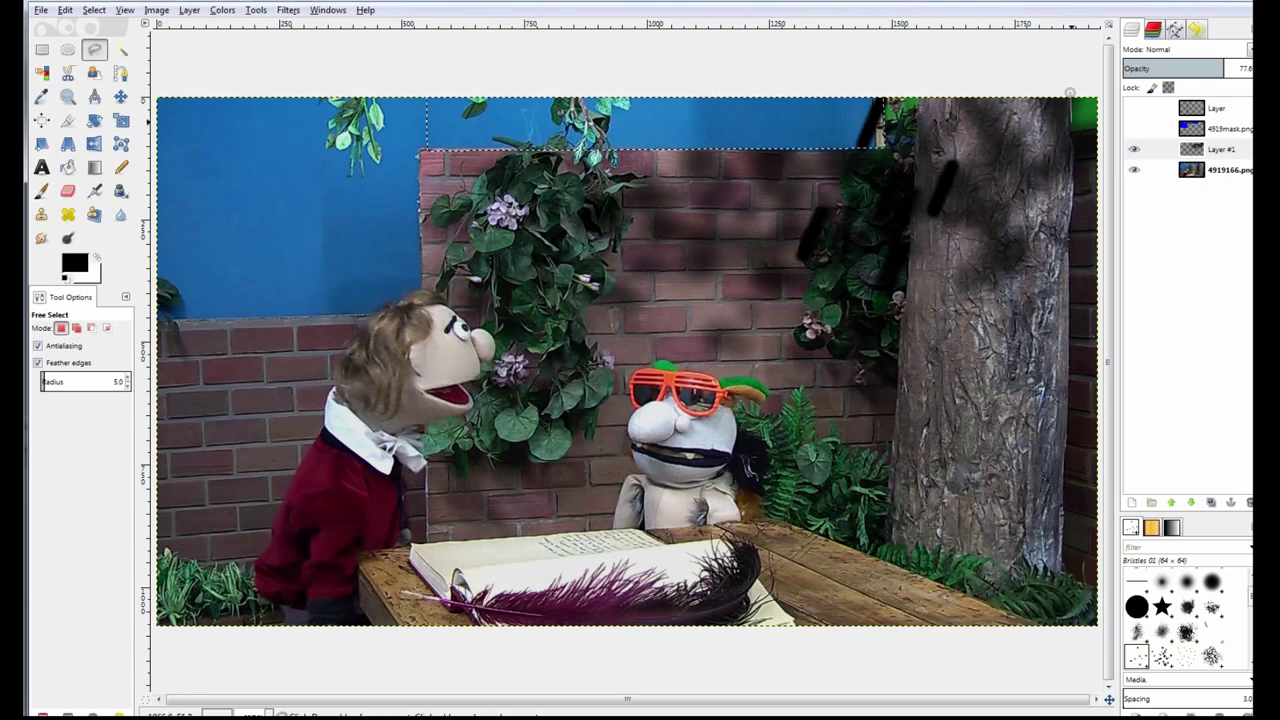
left_click(1099, 129)
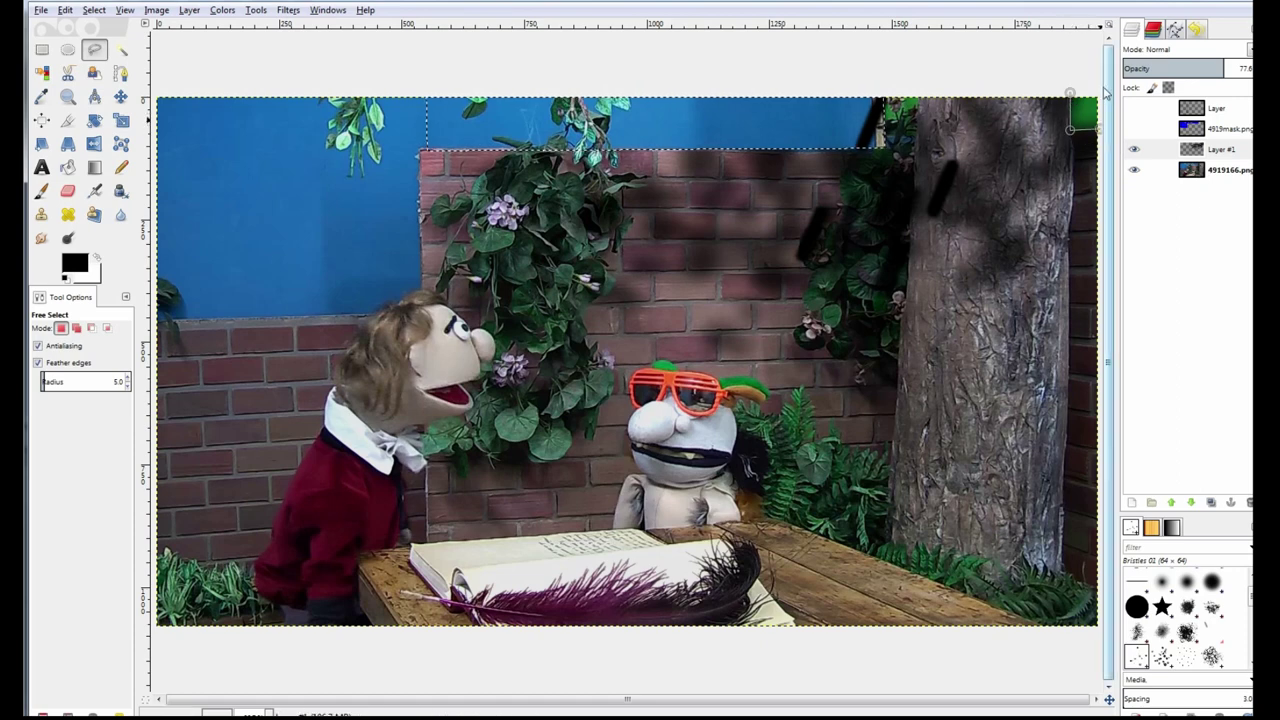
double_click(1098, 86)
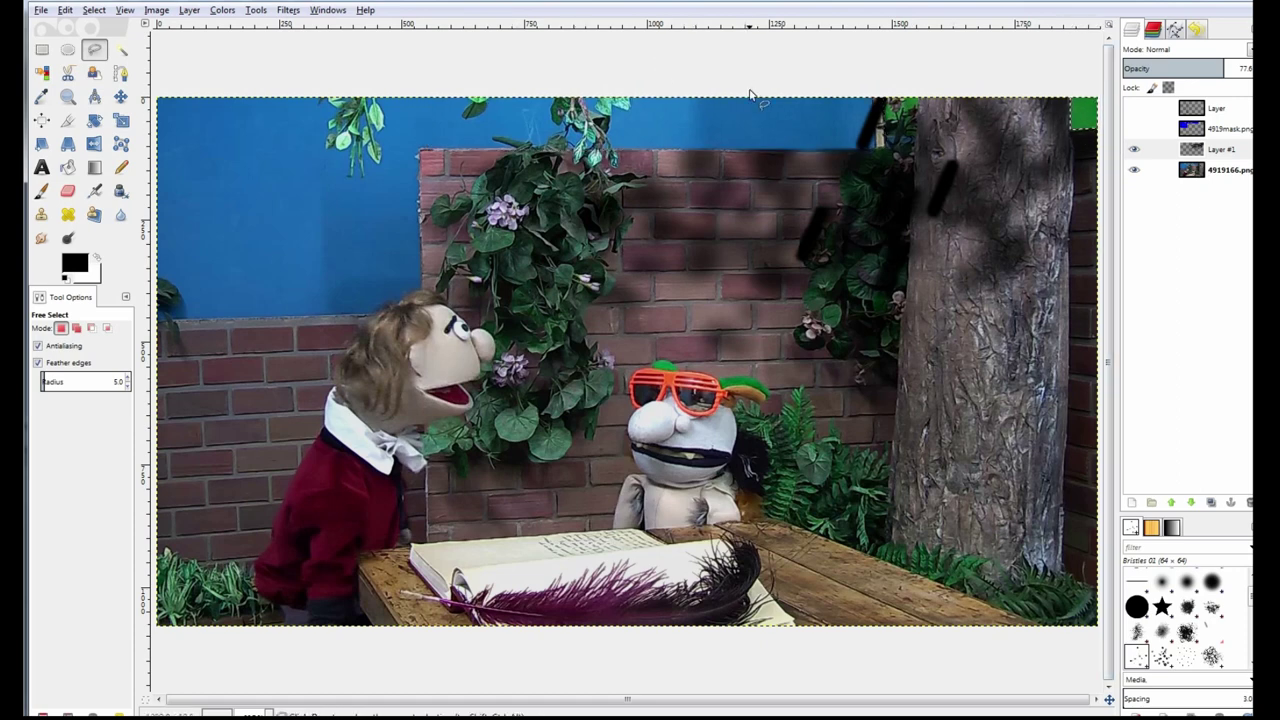
Step: Hide the 4919166.png photo layer and export the shadow layer alone as 4919shadowA.png in the 4919shot folder
left_click(1134, 170)
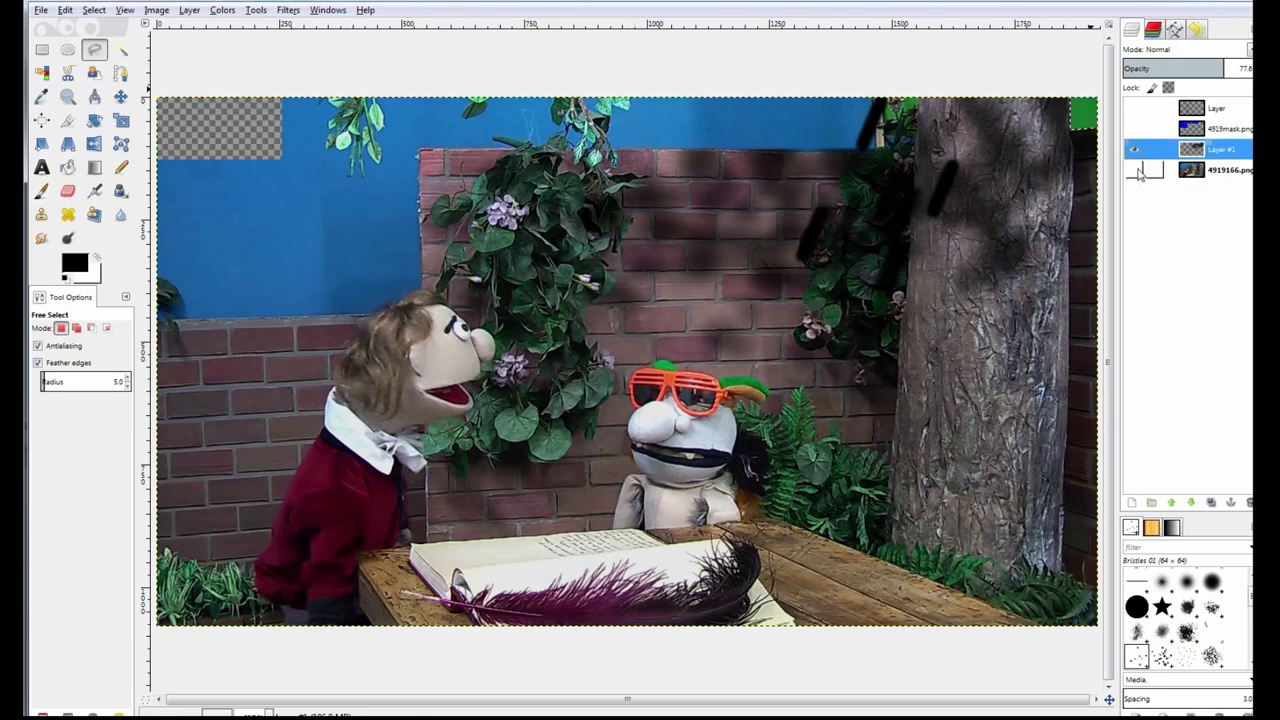
left_click(41, 10)
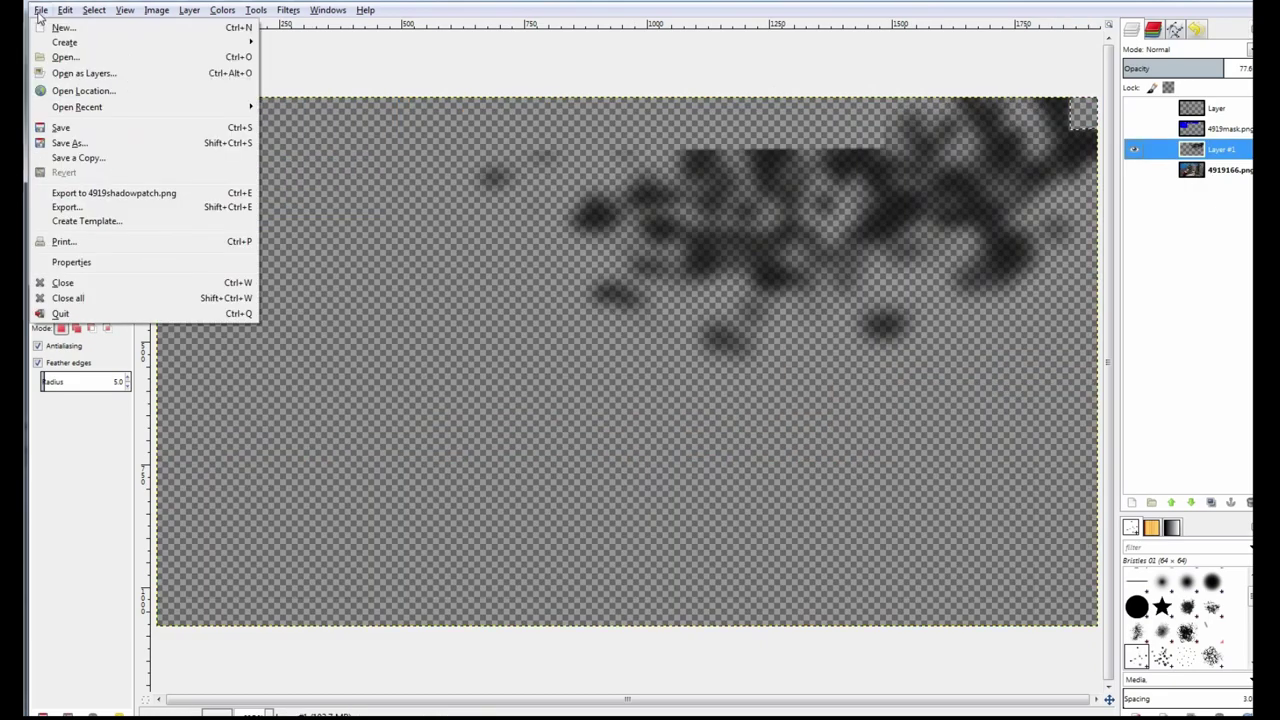
left_click(64, 207)
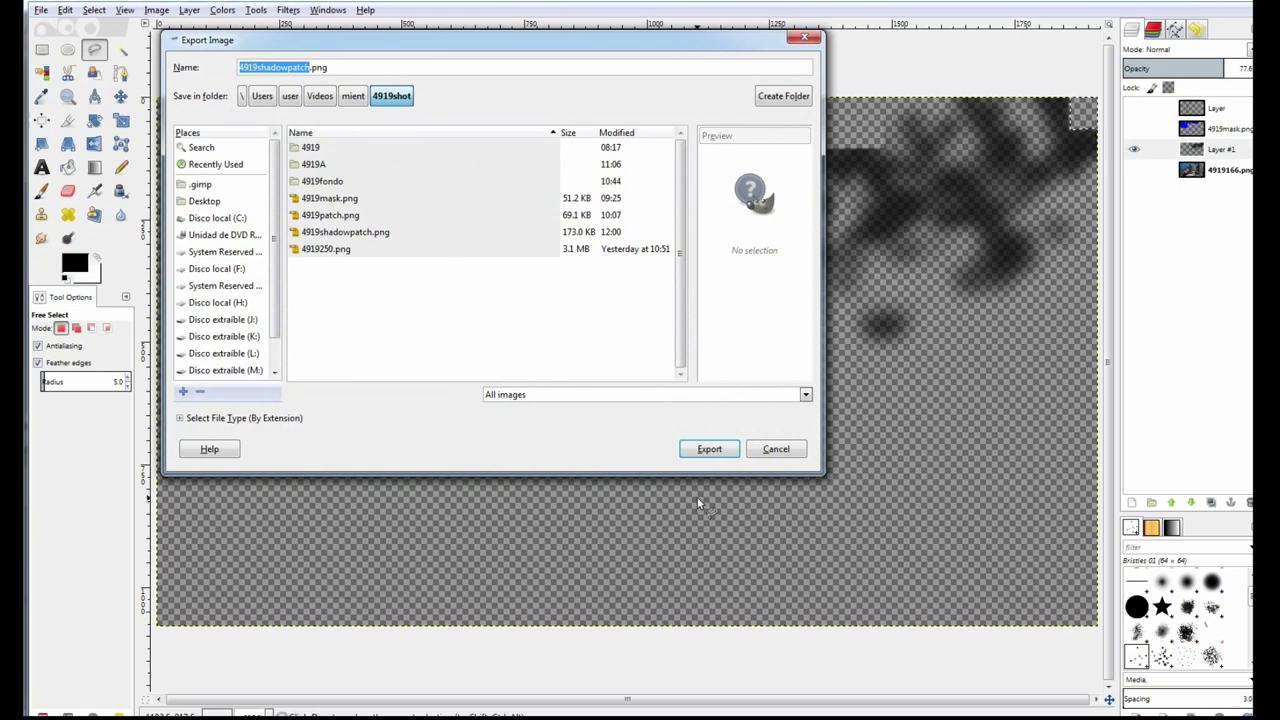
type("4919shadowA")
left_click(709, 449)
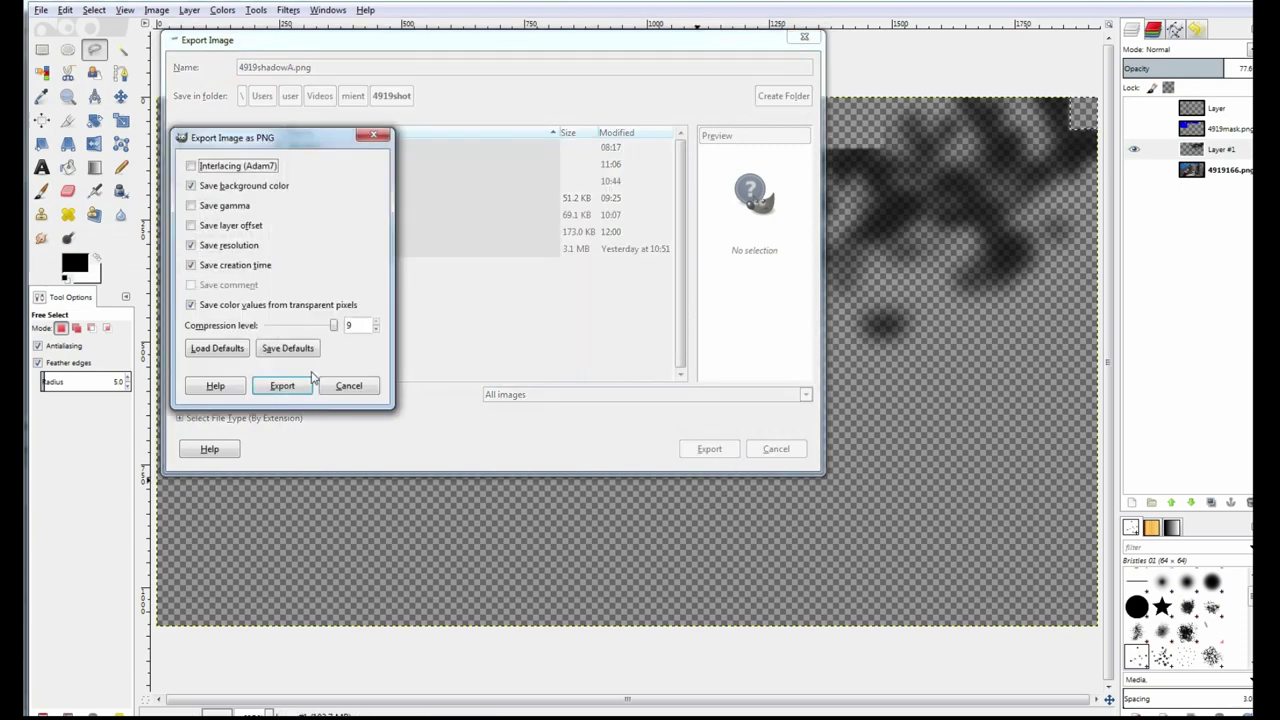
left_click(282, 381)
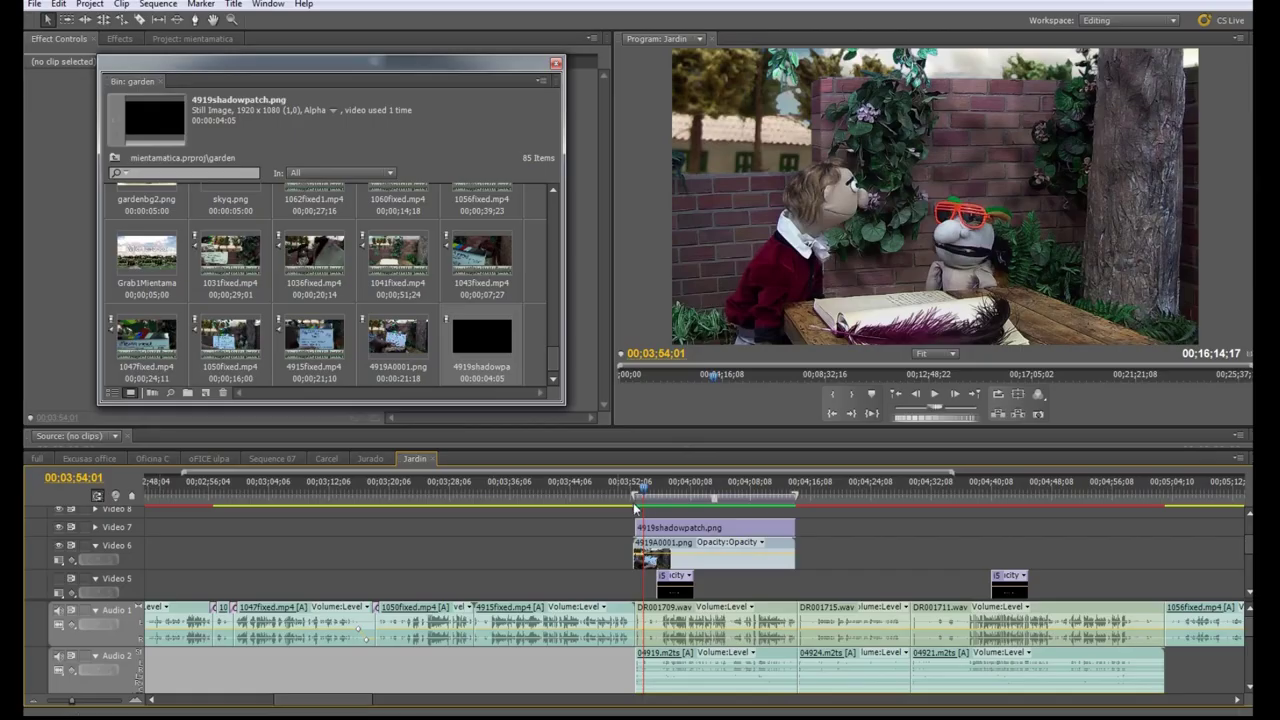
Step: In Premiere Pro, import 4919shadowA.png into the garden bin and place it on Video 7, spanning the full 4919A0001.png clip
double_click(533, 350)
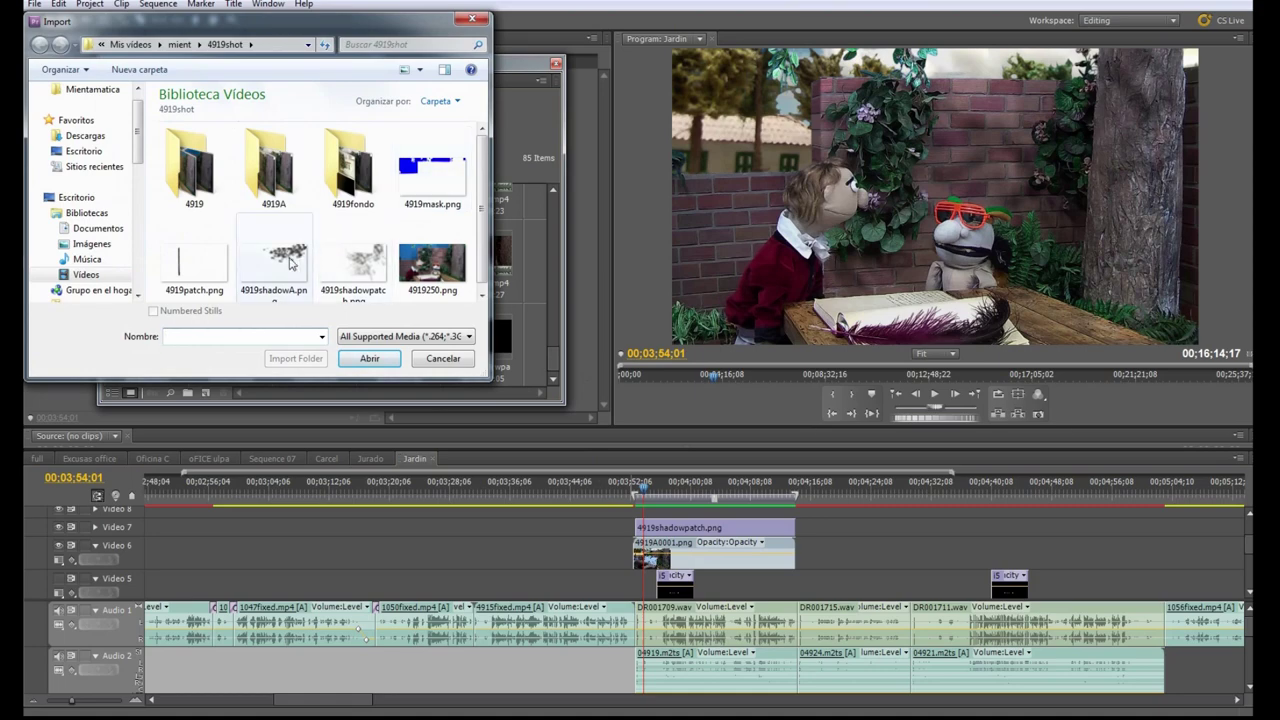
left_click(290, 262)
left_click(369, 358)
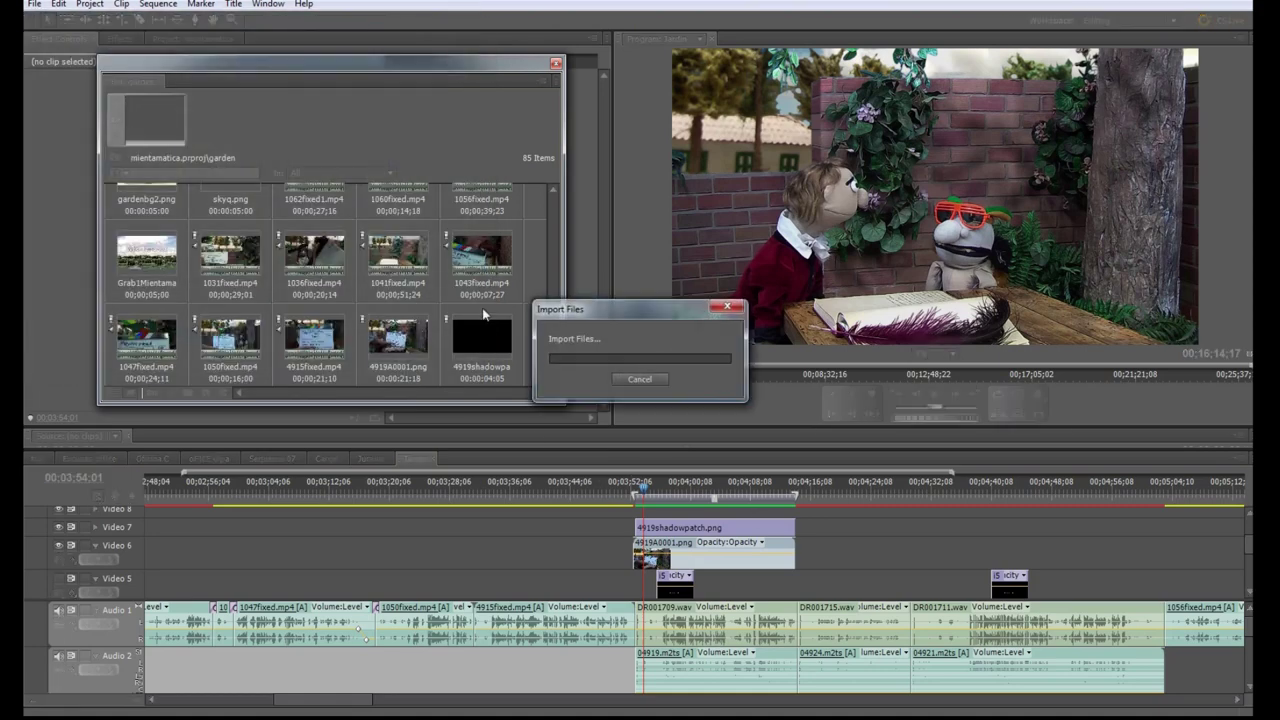
left_click_drag(159, 345, 637, 527)
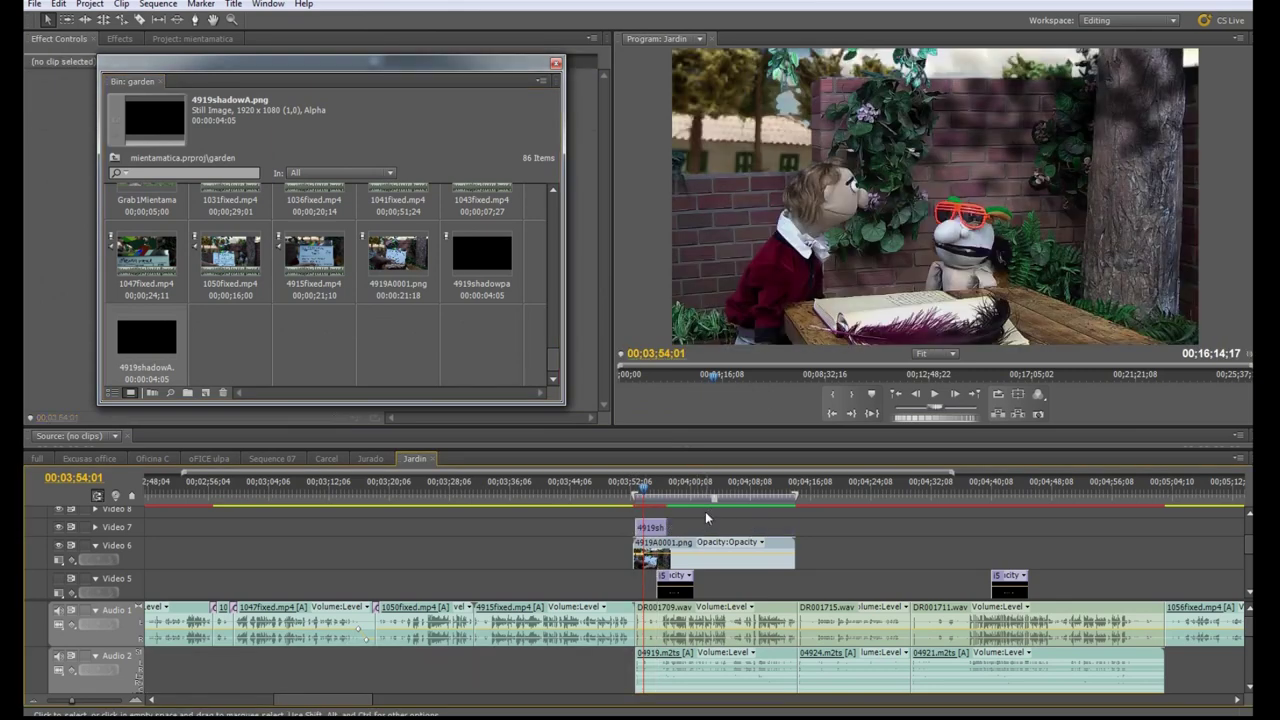
left_click_drag(667, 527, 795, 531)
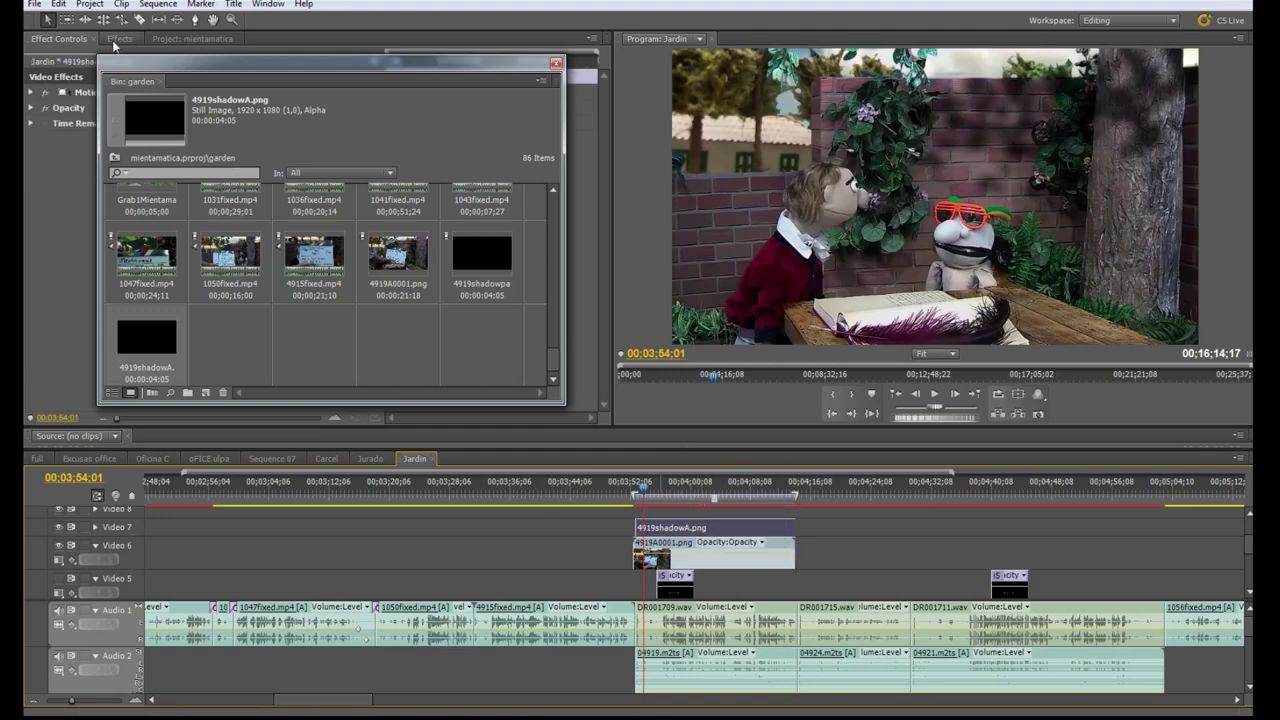
Step: Close the garden bin and reduce the 4919shadowA.png clip's opacity to about 47%
left_click(116, 40)
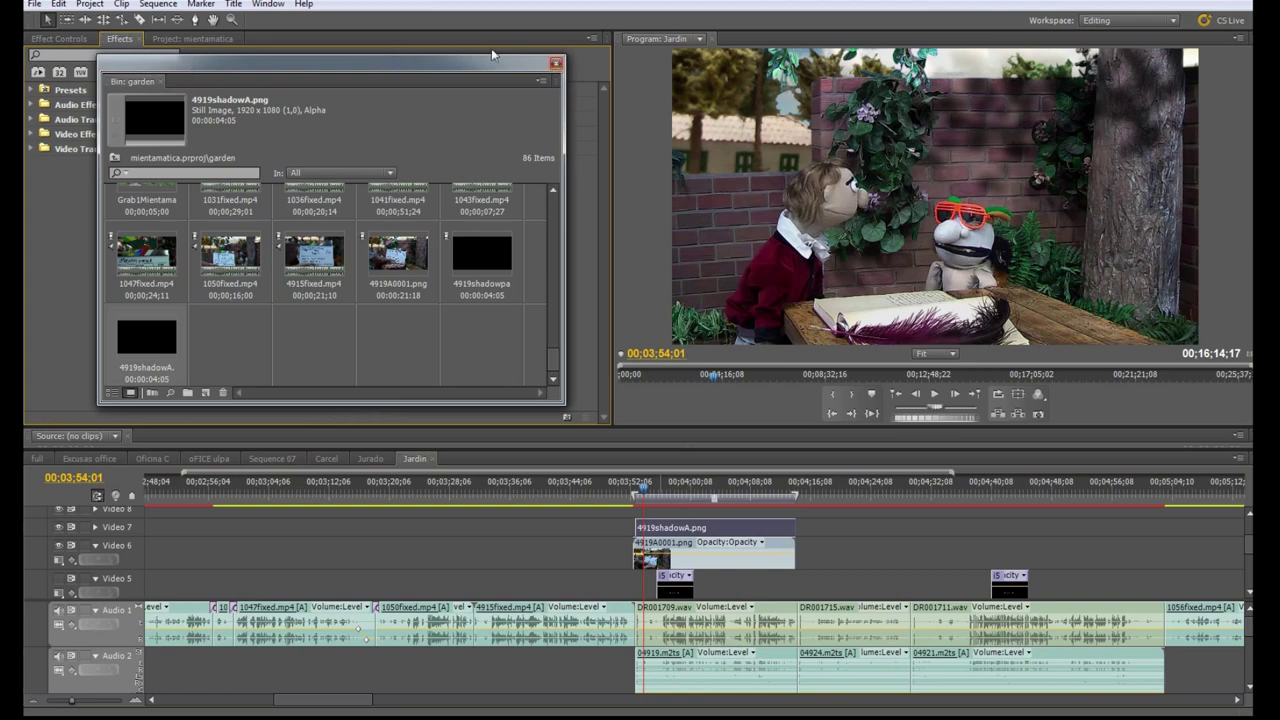
left_click(556, 63)
left_click(58, 38)
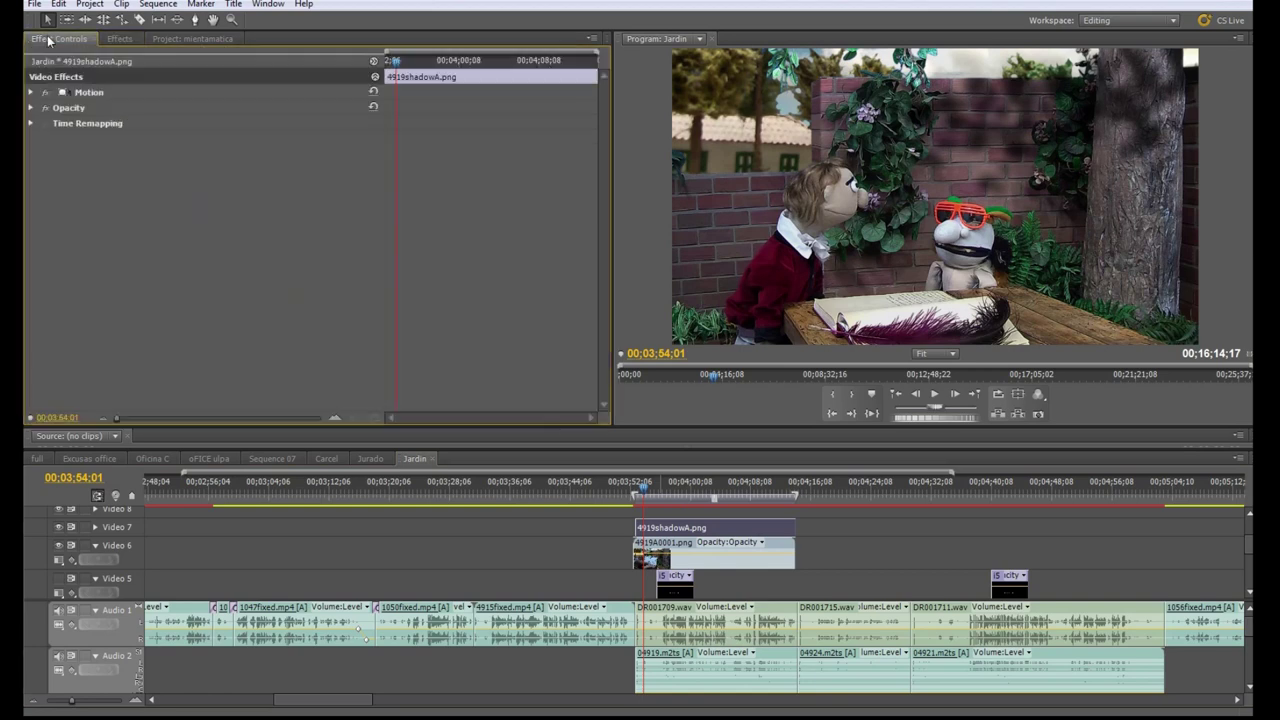
left_click(31, 107)
mouse_move(170, 129)
left_mouse_down()
mouse_move(152, 137)
mouse_move(165, 138)
left_mouse_up()
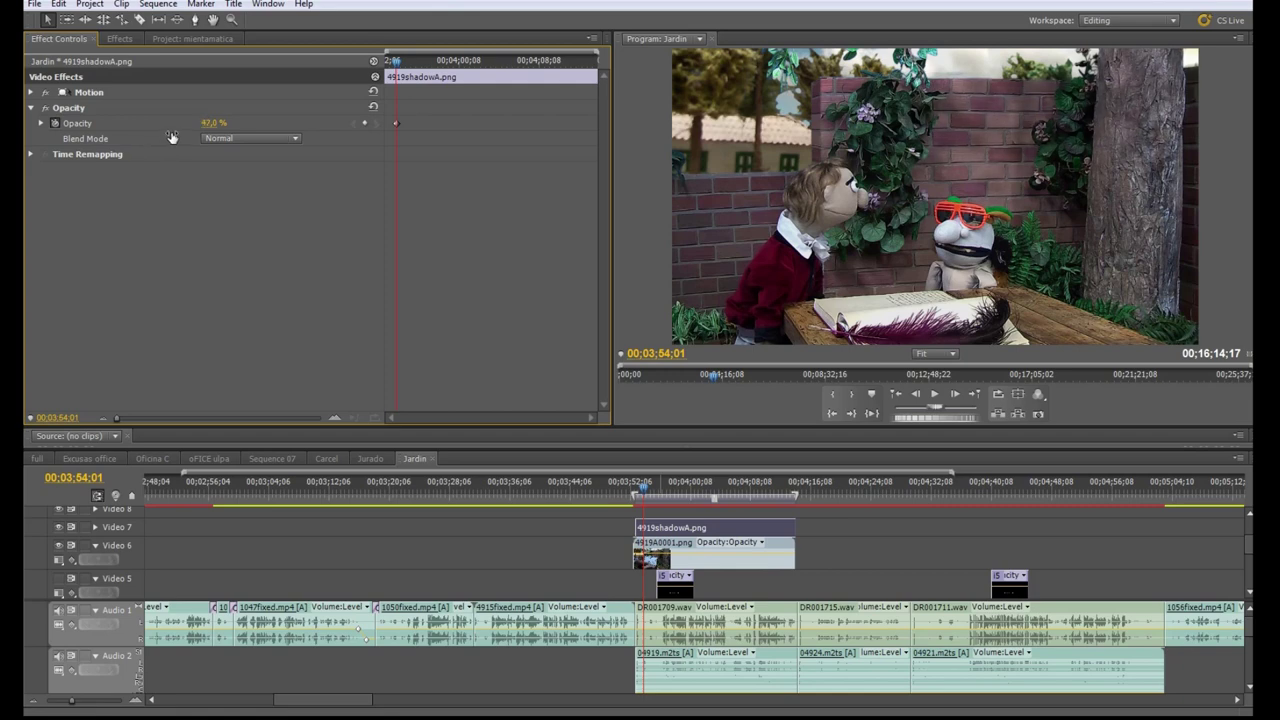